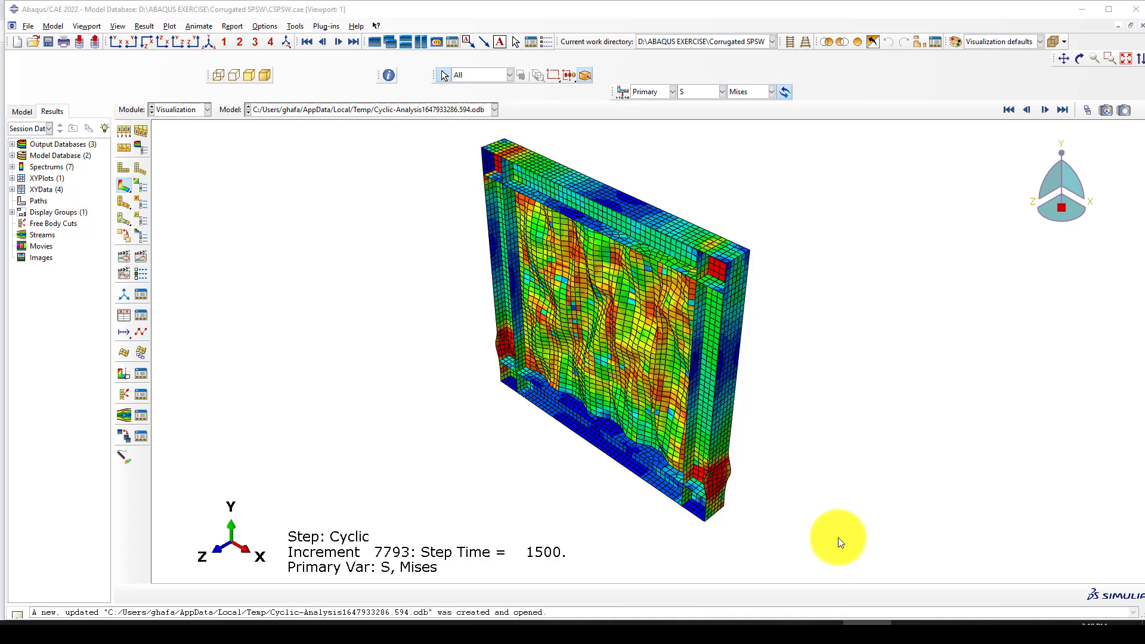
Switch to AutoCAD and examine the corrugated wall's frame elevation, its cross-section and their dimensions.
ctrl+alt+drag(838, 540, 637, 285)
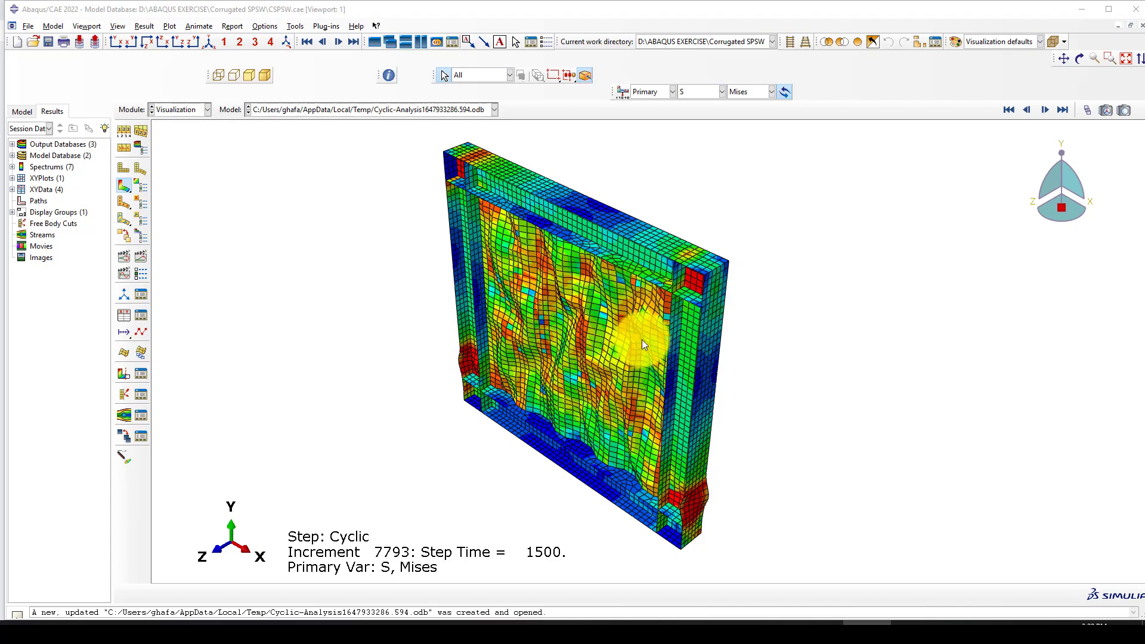
click(479, 622)
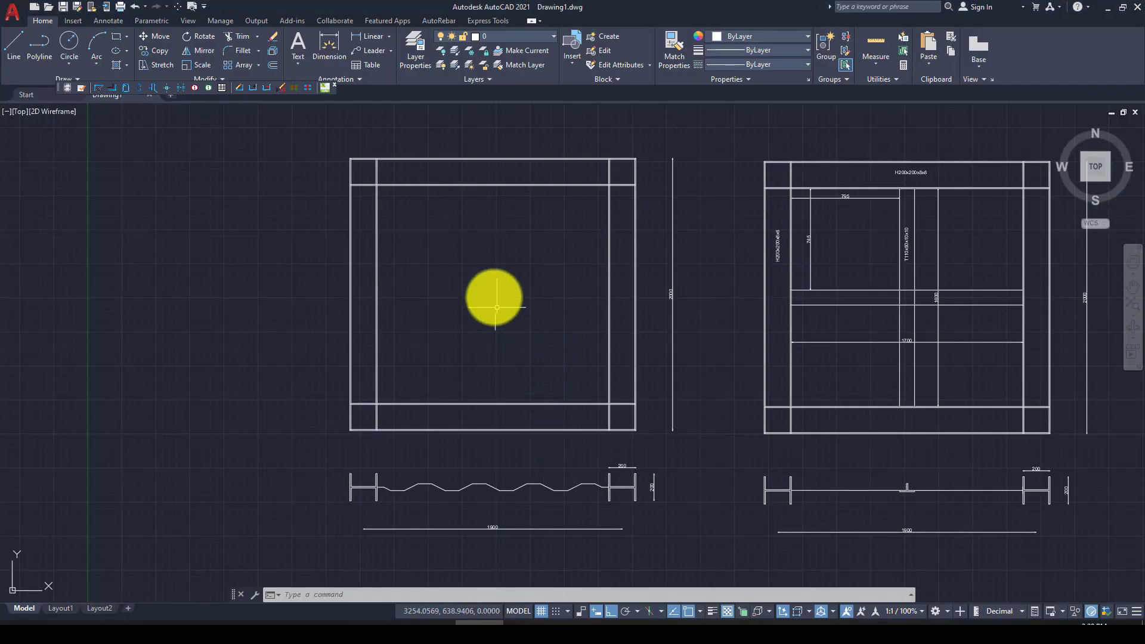
scroll(496, 307, down, 2)
scroll(499, 440, up, 2)
scroll(449, 424, down, 2)
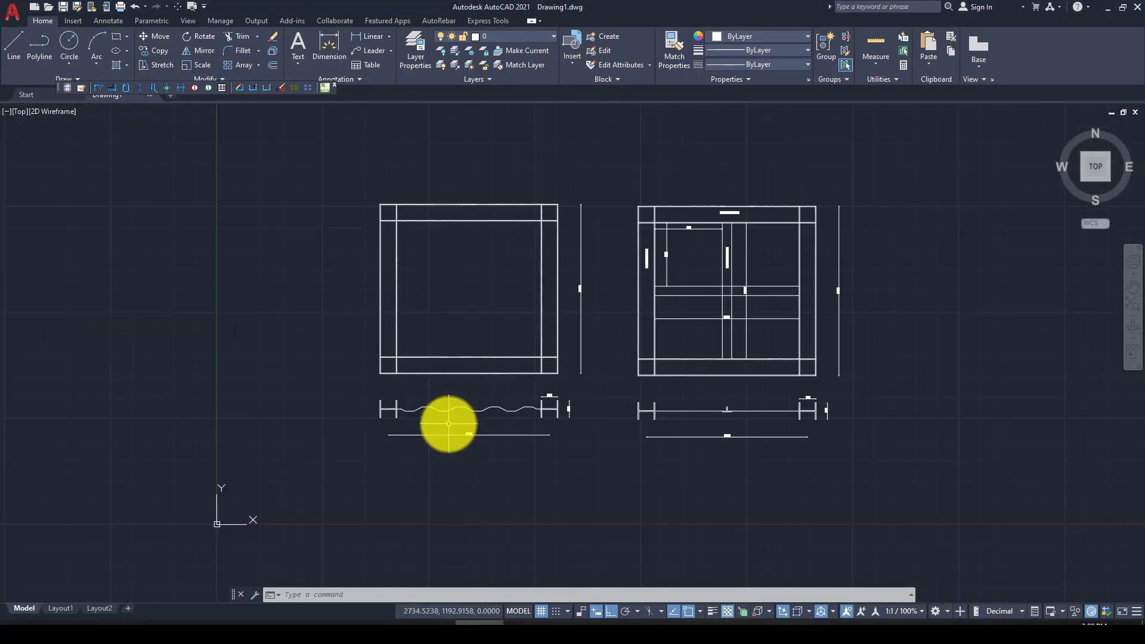
scroll(449, 423, up, 6)
scroll(396, 439, down, 1)
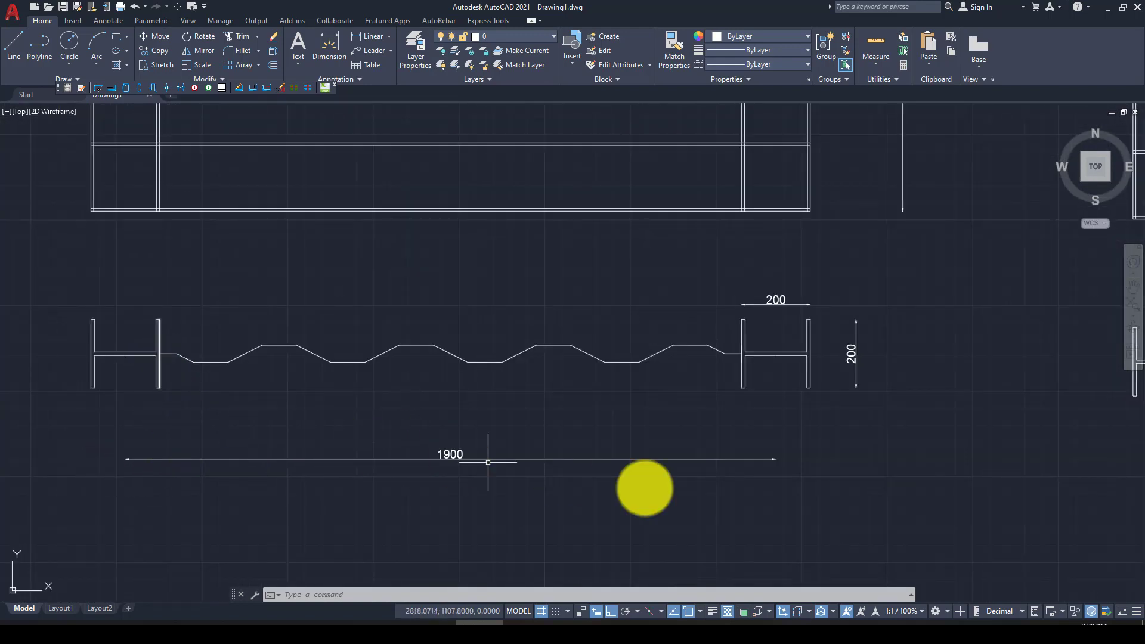
scroll(605, 486, down, 3)
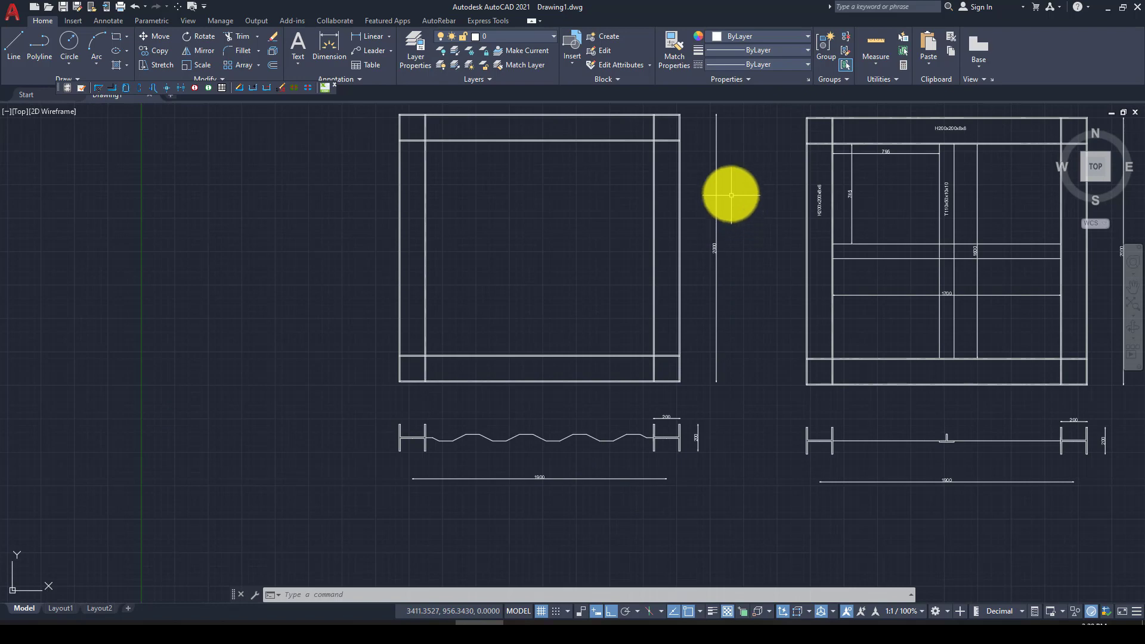
scroll(728, 190, up, 2)
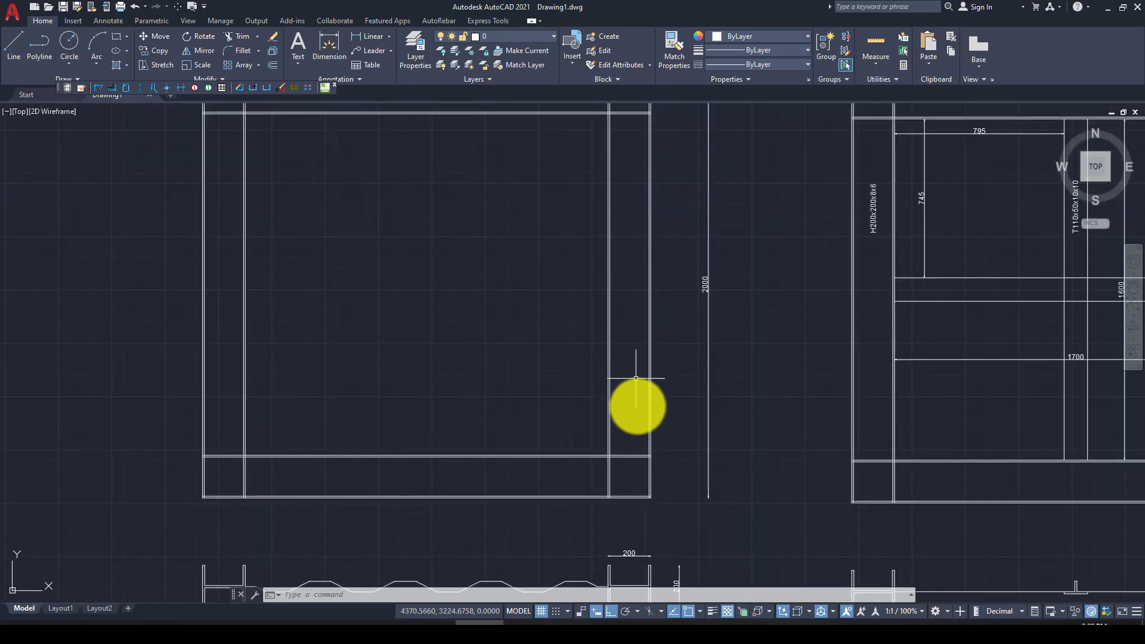
scroll(635, 378, down, 2)
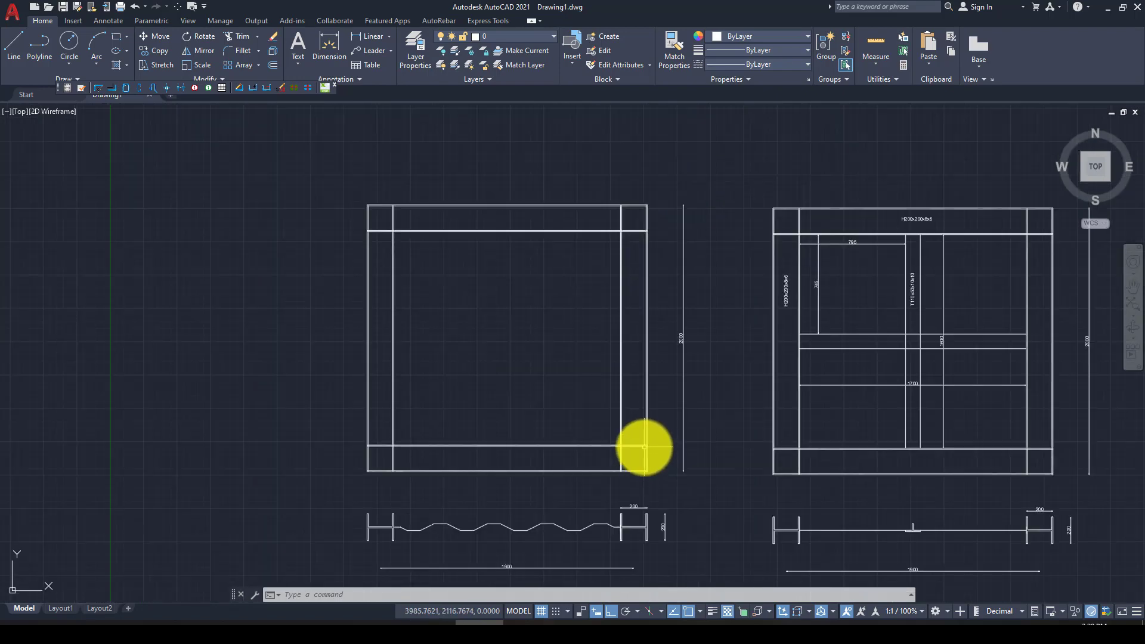
scroll(644, 209, up, 4)
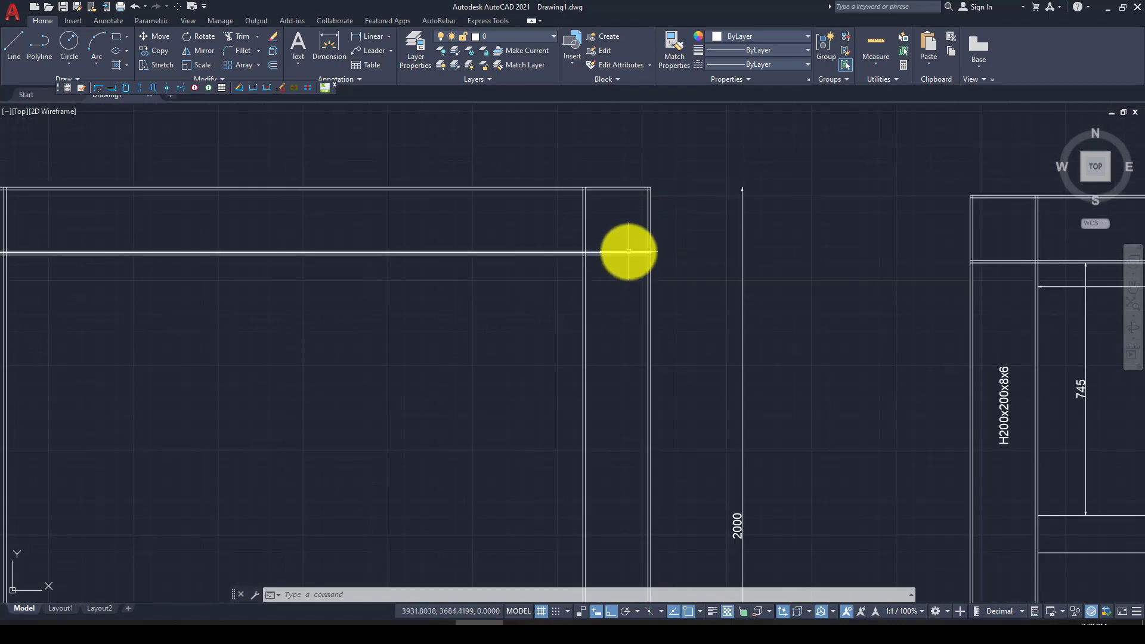
scroll(644, 238, down, 4)
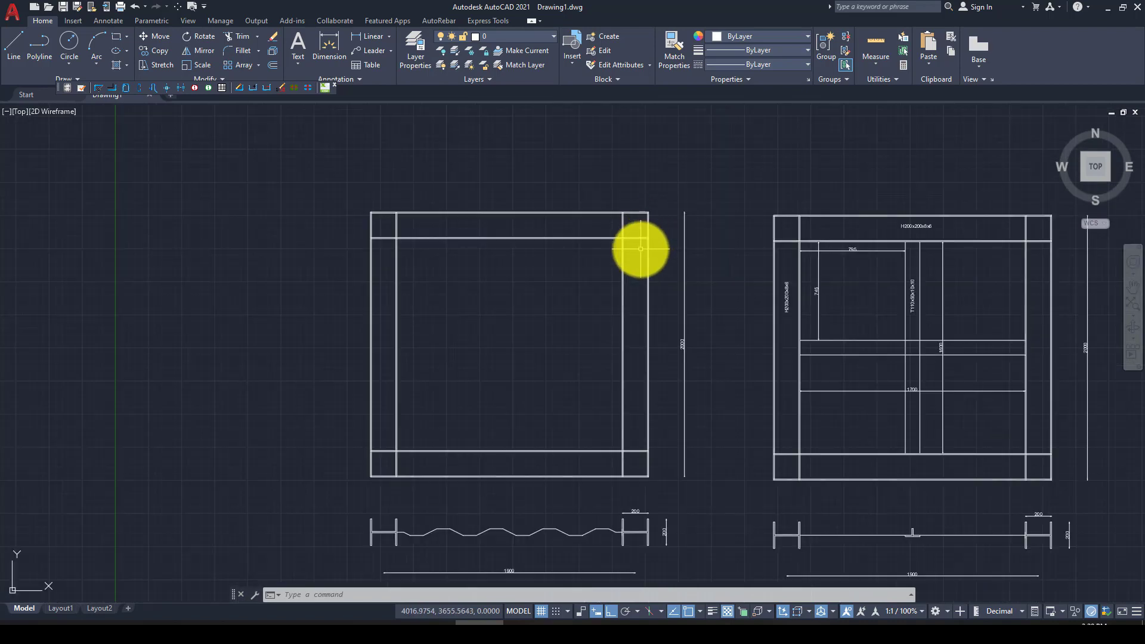
click(328, 43)
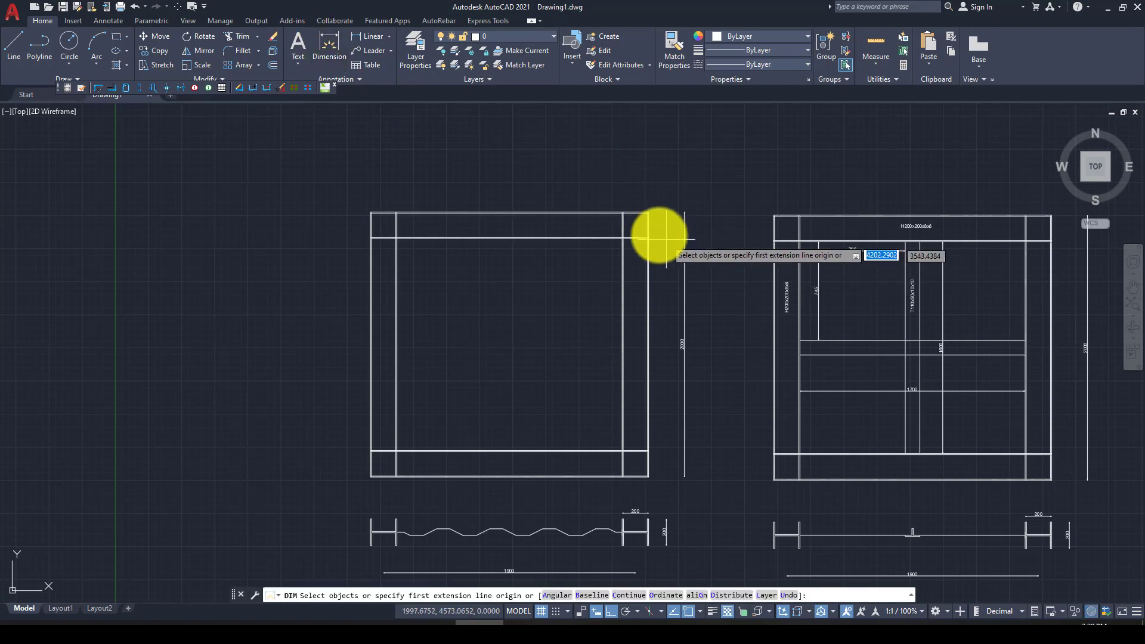
scroll(641, 226, up, 4)
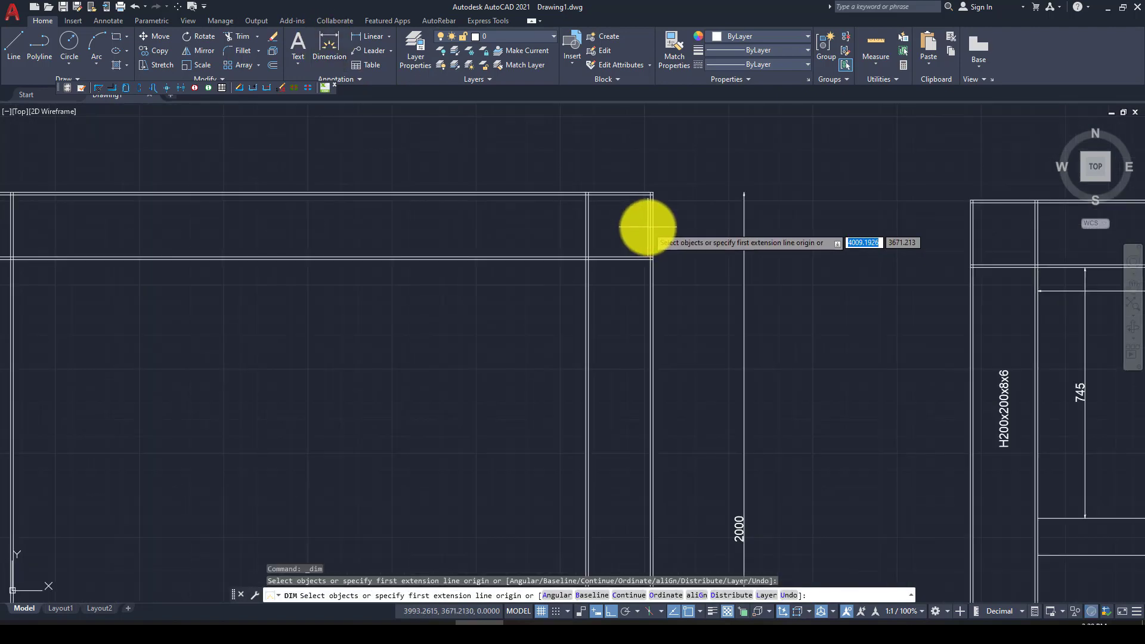
scroll(648, 229, up, 4)
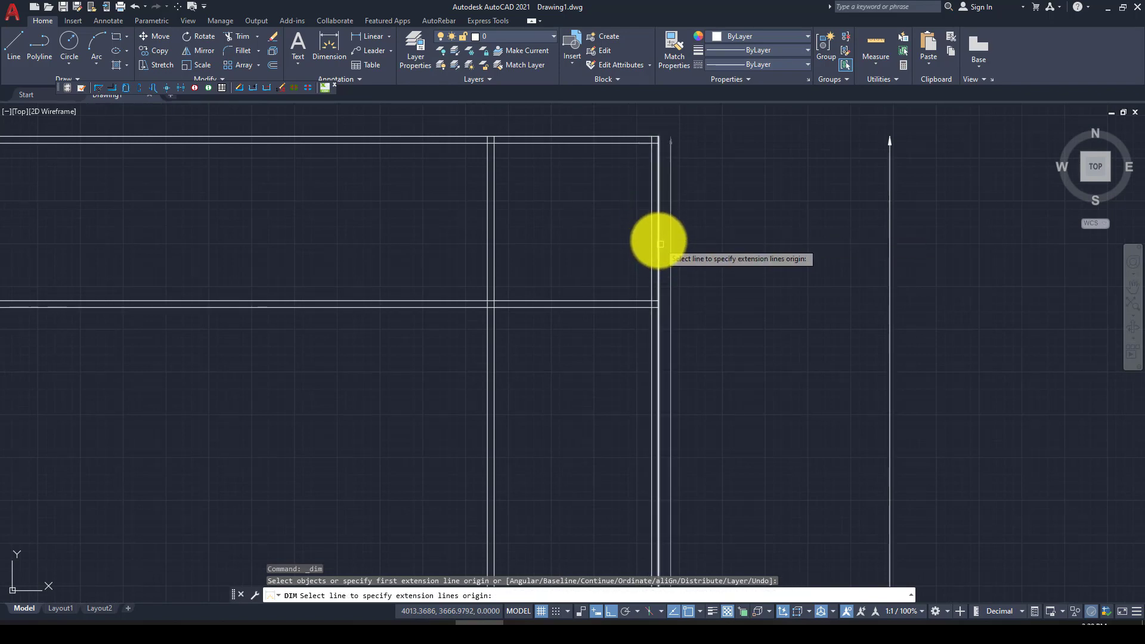
click(375, 37)
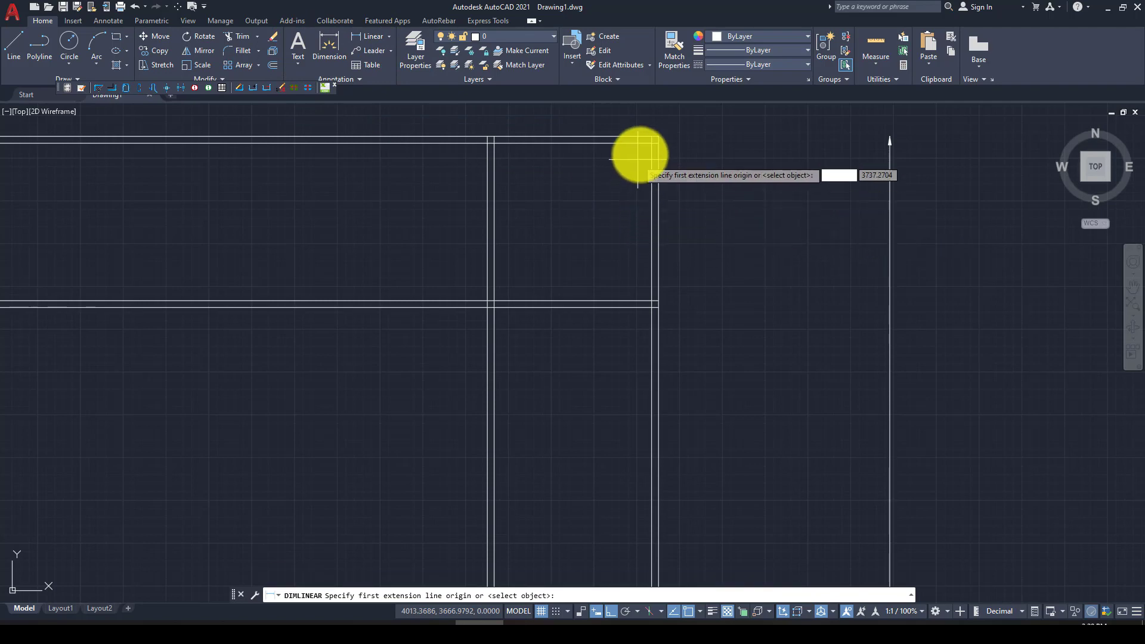
click(652, 138)
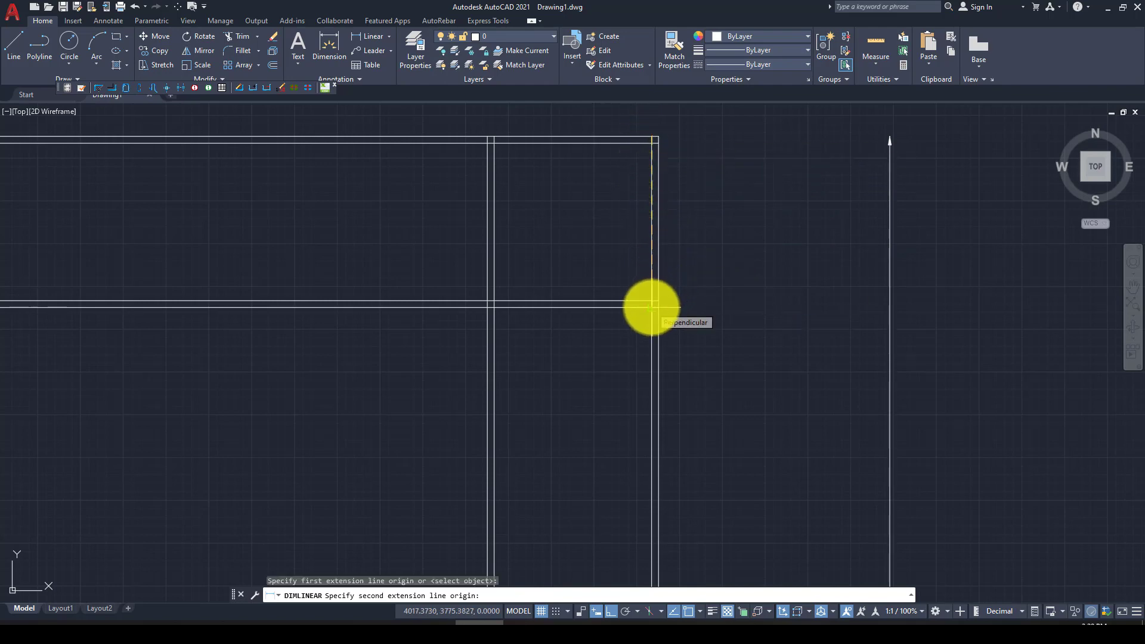
scroll(637, 204, down, 3)
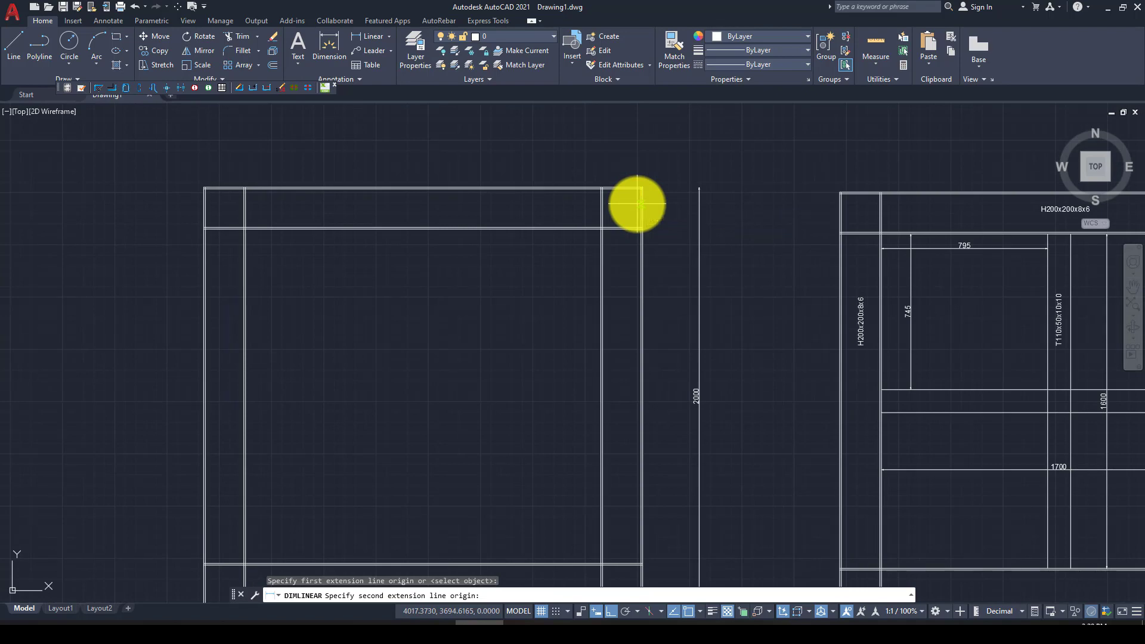
key(Escape)
Examine the corrugated plate's cross-section between the two H-section columns, including the column spacing and section dimensions.
scroll(562, 312, down, 5)
scroll(598, 225, up, 3)
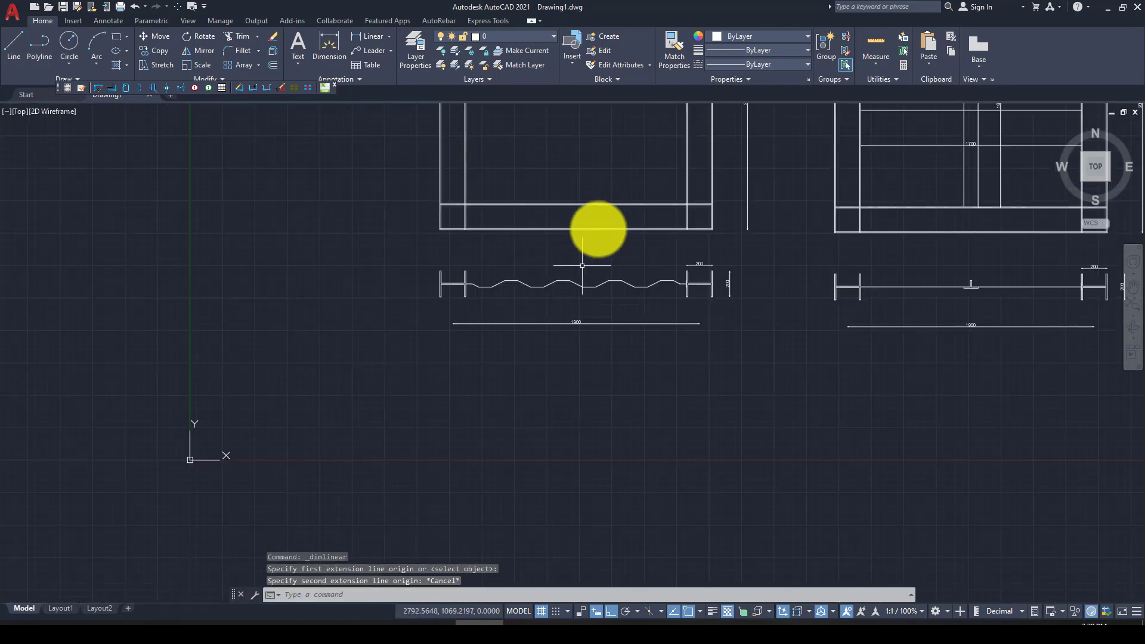
scroll(575, 306, down, 2)
scroll(639, 120, up, 4)
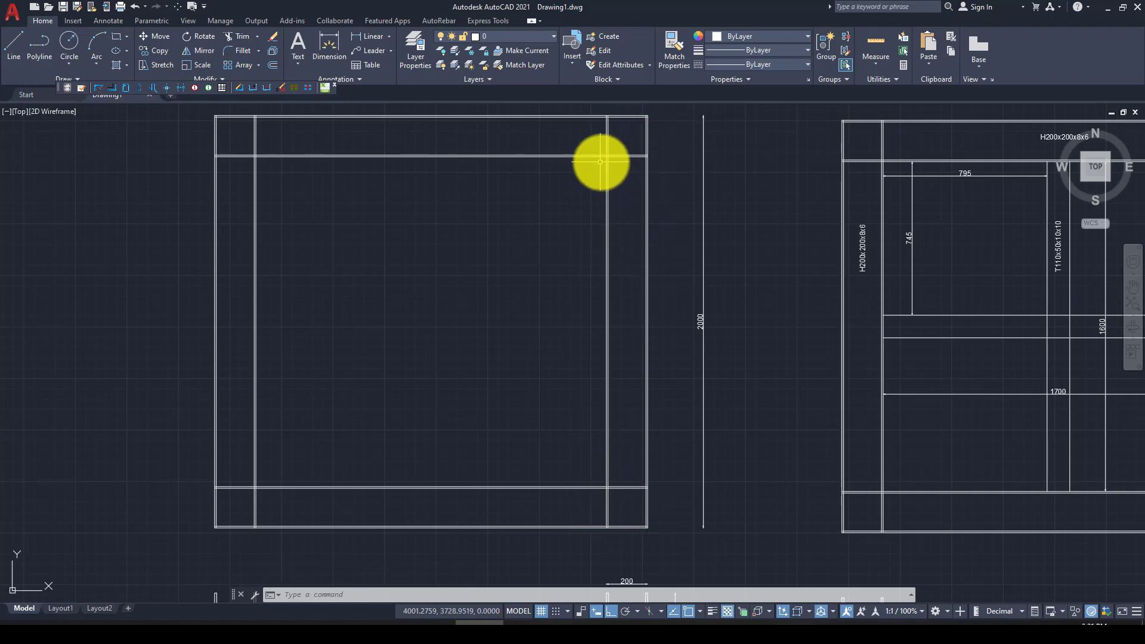
scroll(523, 337, down, 4)
scroll(422, 435, up, 4)
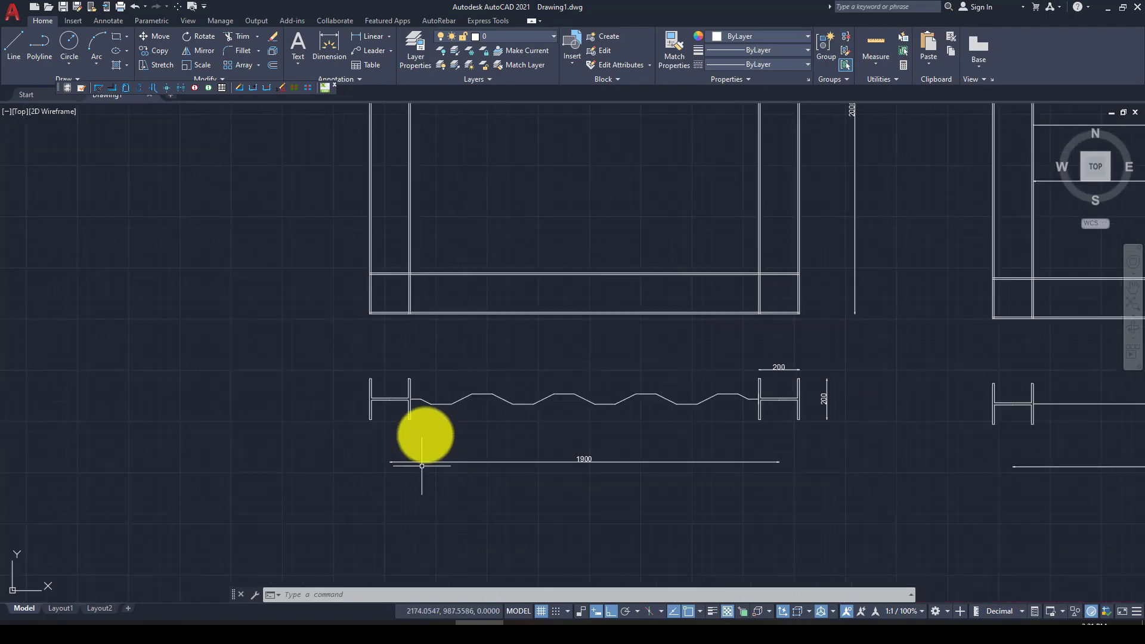
scroll(373, 450, down, 2)
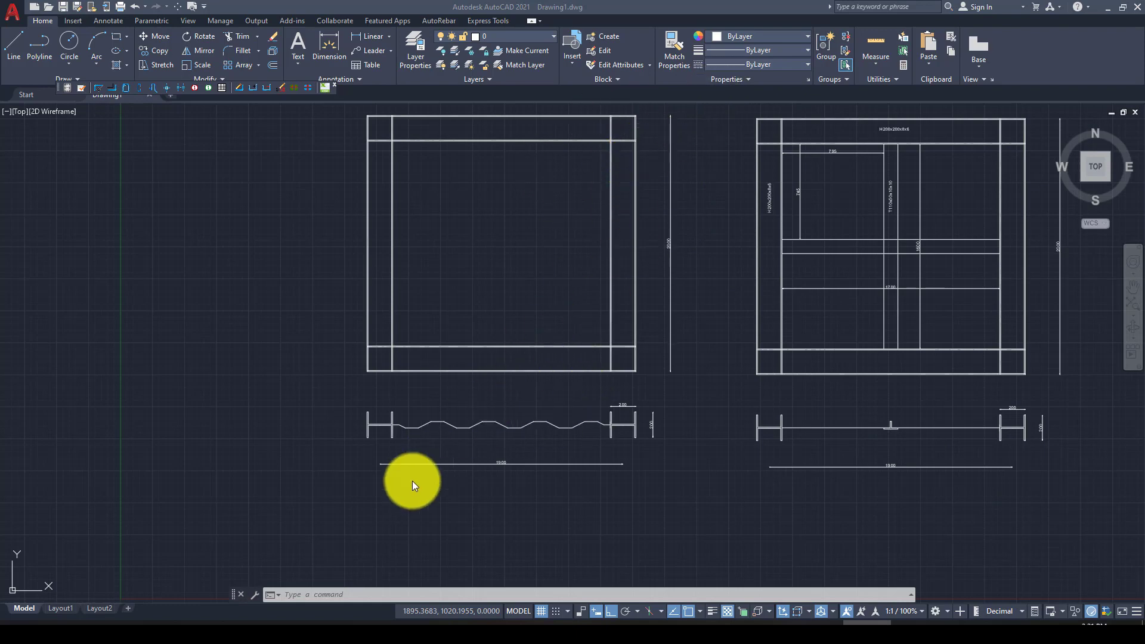
scroll(514, 469, up, 4)
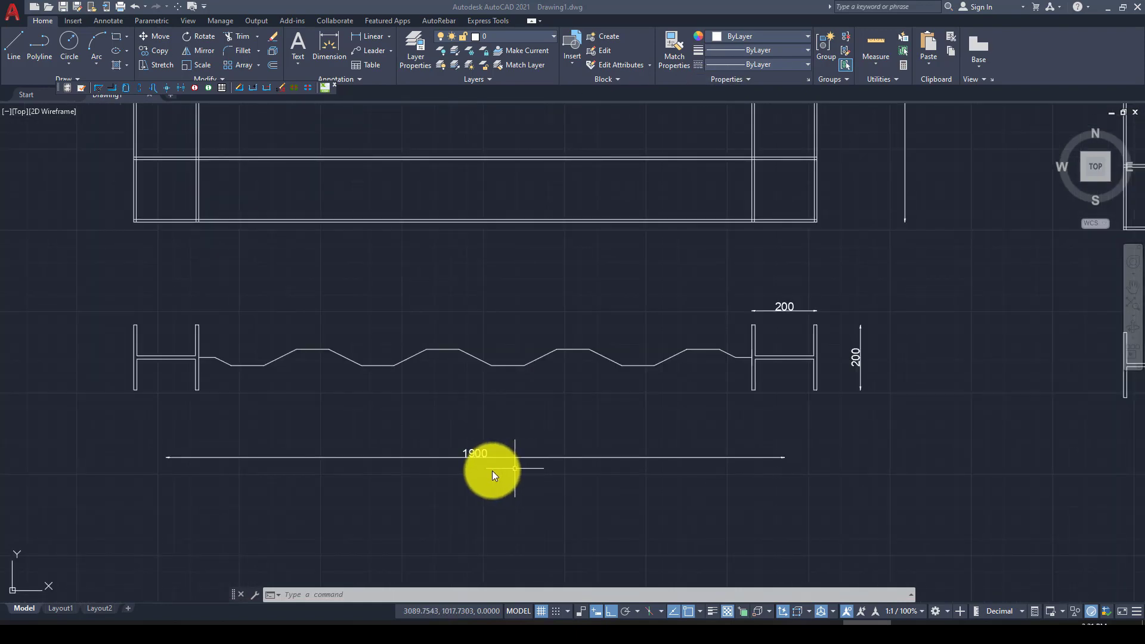
scroll(495, 474, down, 6)
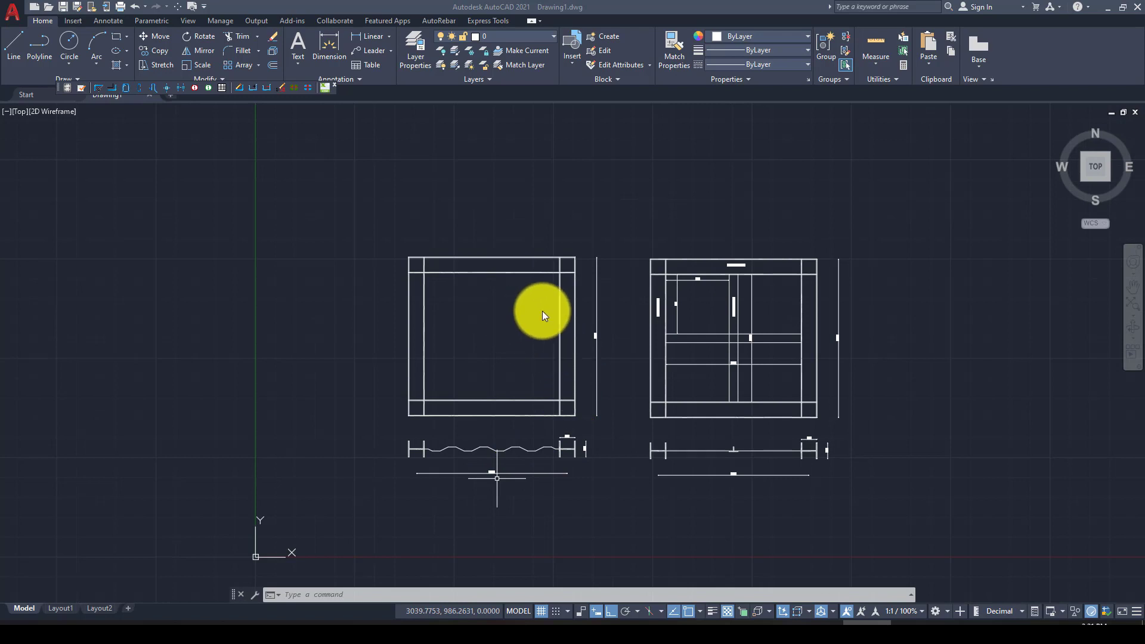
scroll(515, 441, up, 5)
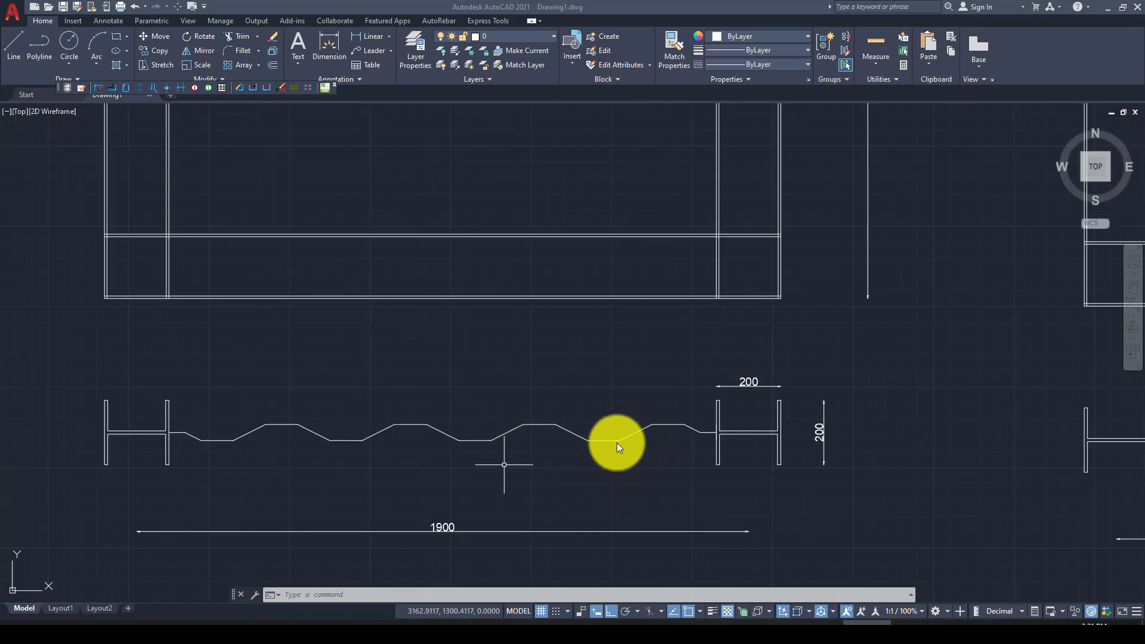
scroll(618, 442, up, 4)
scroll(632, 451, down, 2)
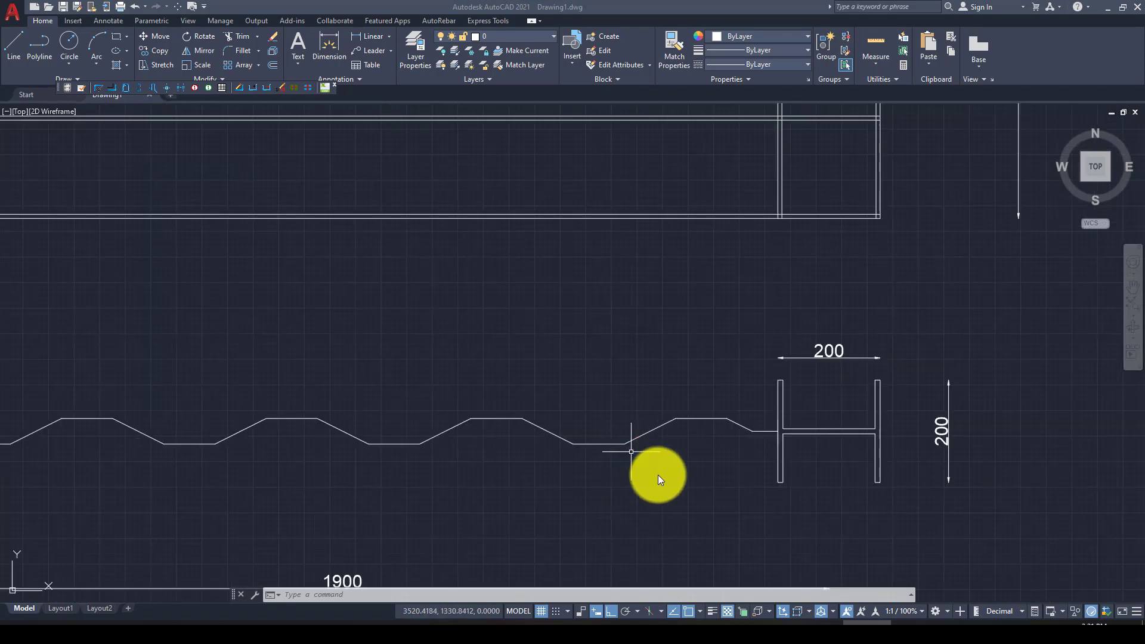
Select the corrugated plate's polyline in the cross-section and inspect its profile and the short straight connections to the column flanges.
click(538, 384)
click(471, 442)
scroll(924, 414, up, 2)
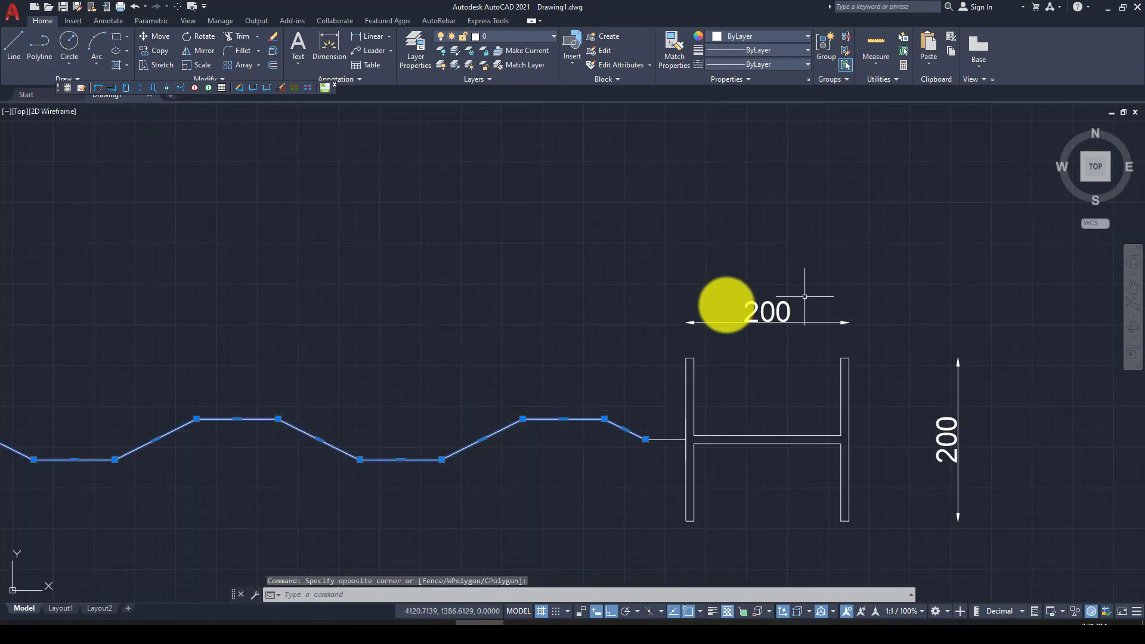
scroll(765, 398, down, 4)
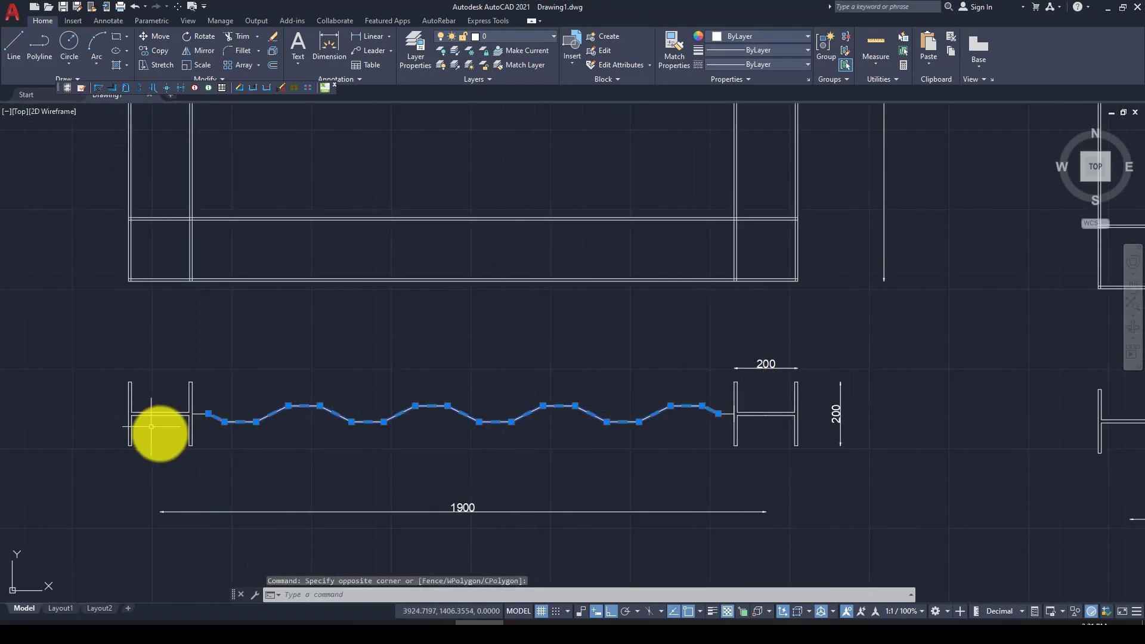
scroll(418, 453, down, 4)
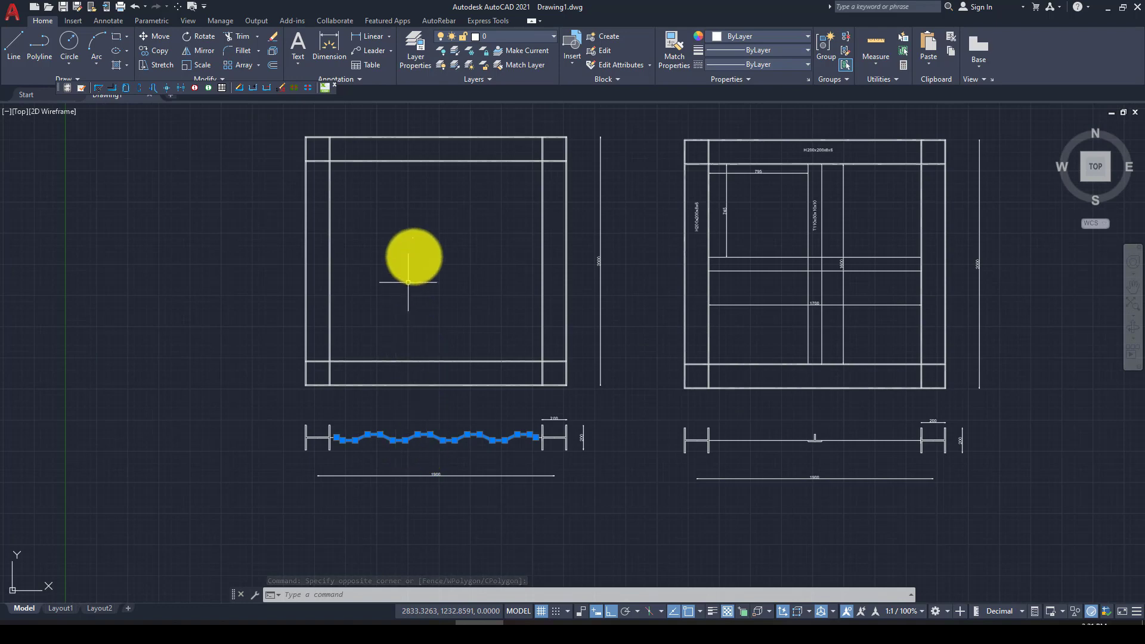
scroll(357, 453, up, 8)
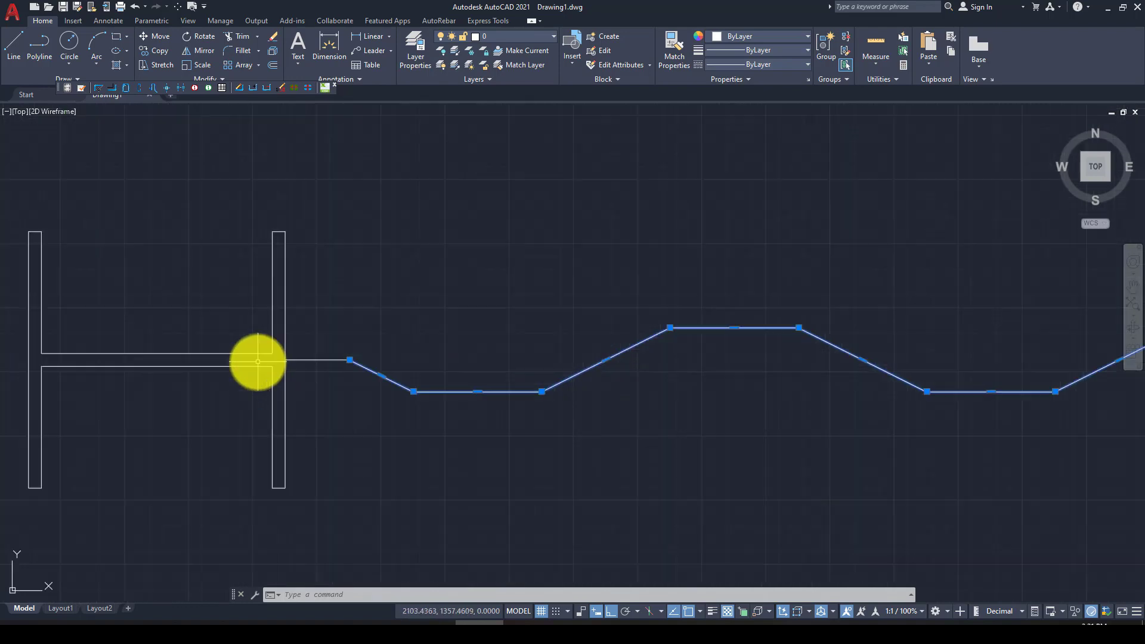
scroll(362, 376, down, 2)
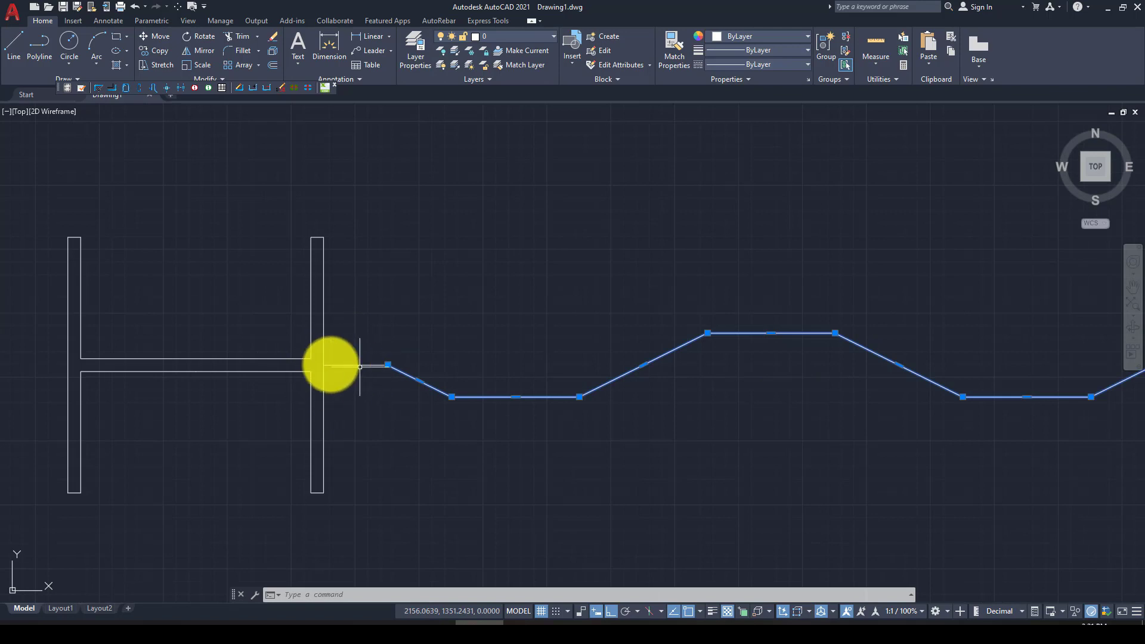
scroll(322, 391, down, 6)
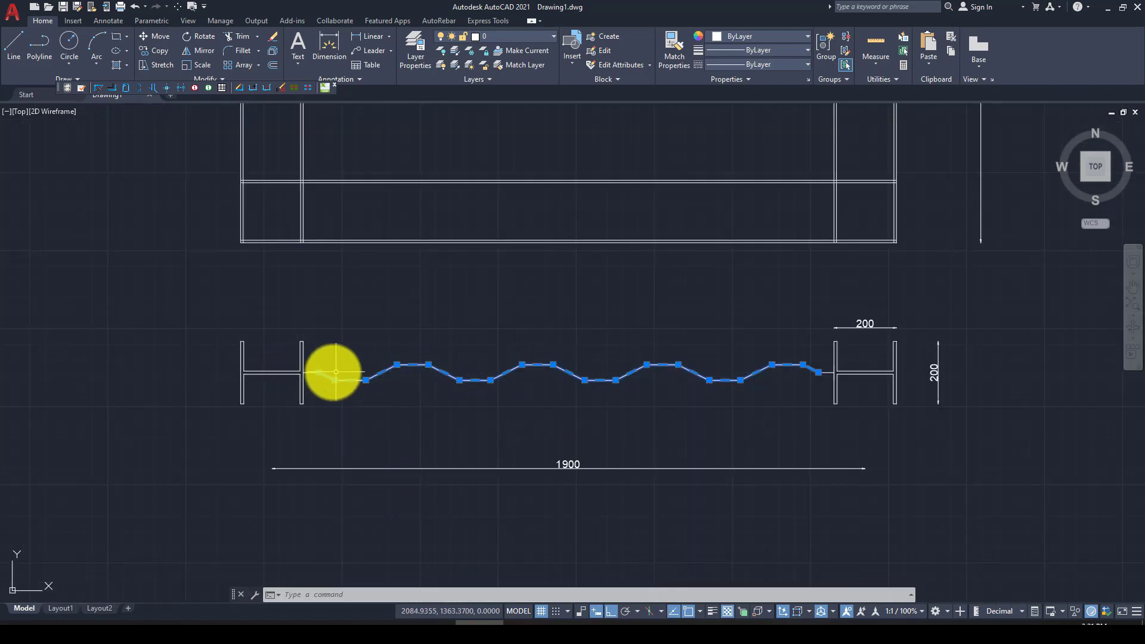
scroll(304, 383, up, 4)
scroll(295, 356, up, 3)
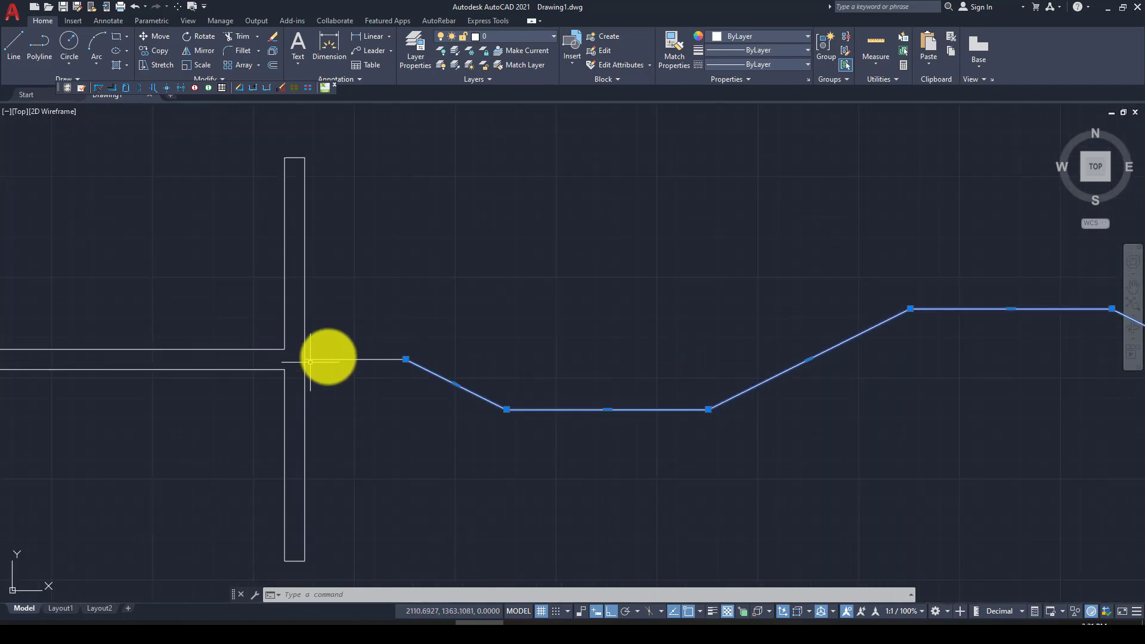
scroll(296, 397, down, 2)
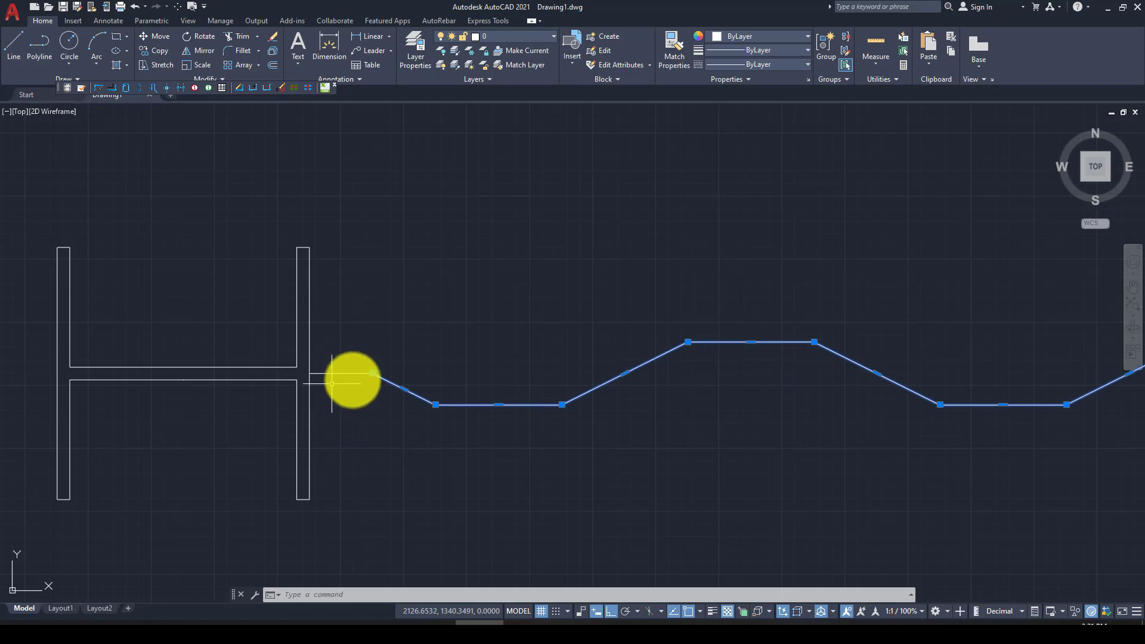
scroll(343, 378, up, 3)
scroll(313, 367, down, 6)
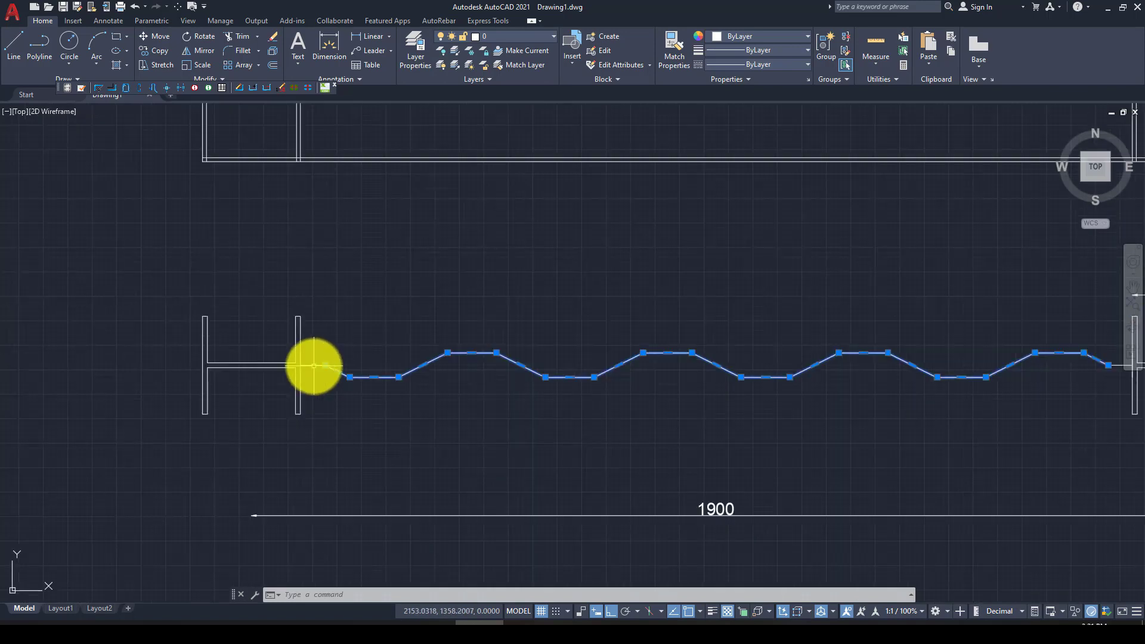
scroll(313, 356, down, 3)
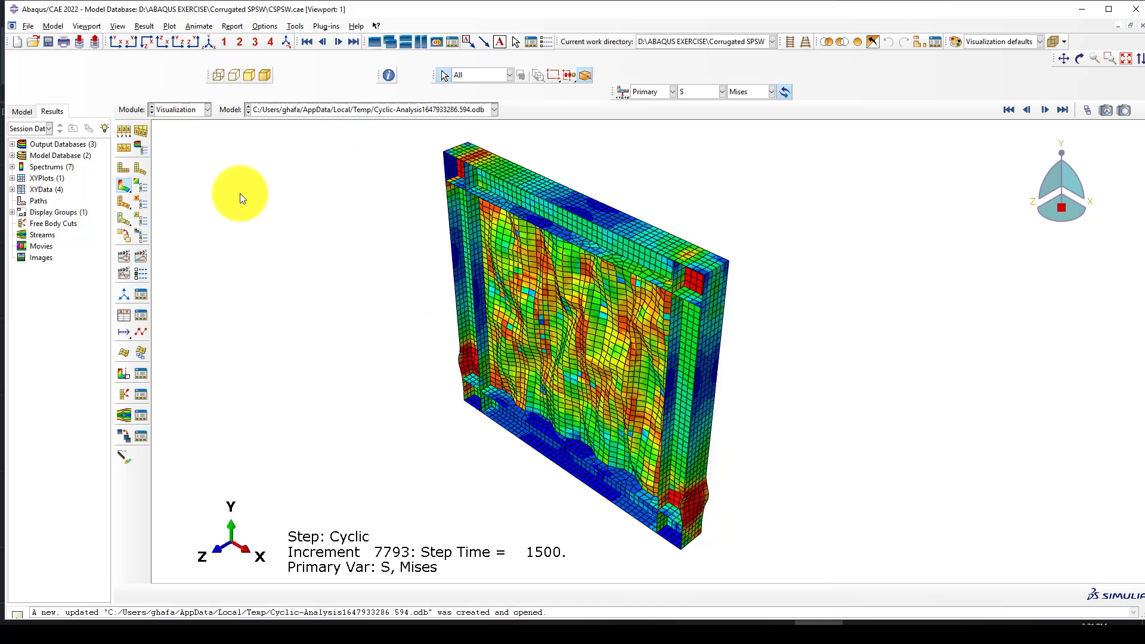
Switch to Abaqus/CAE and change from the Visualization module to the Part module.
click(188, 108)
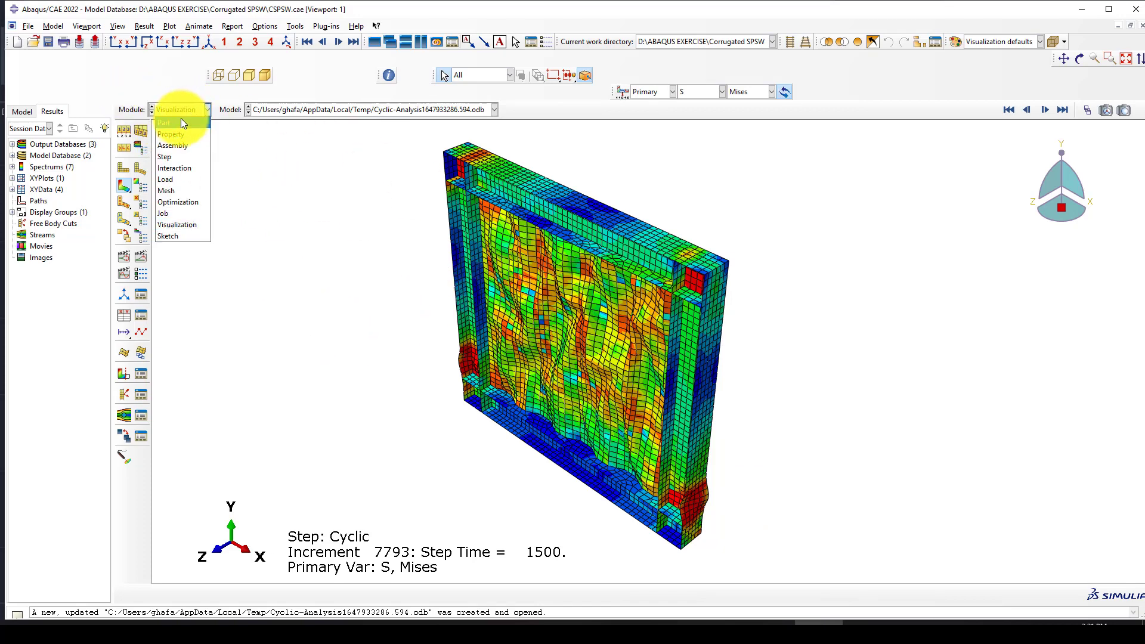
click(180, 120)
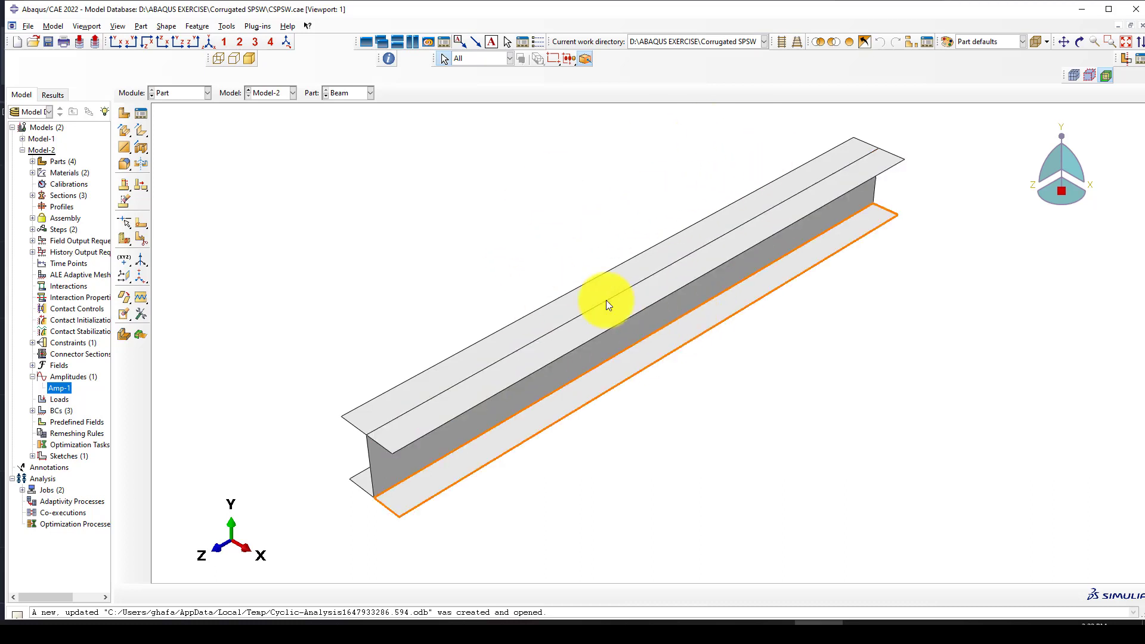
scroll(281, 242, down, 3)
scroll(431, 354, up, 4)
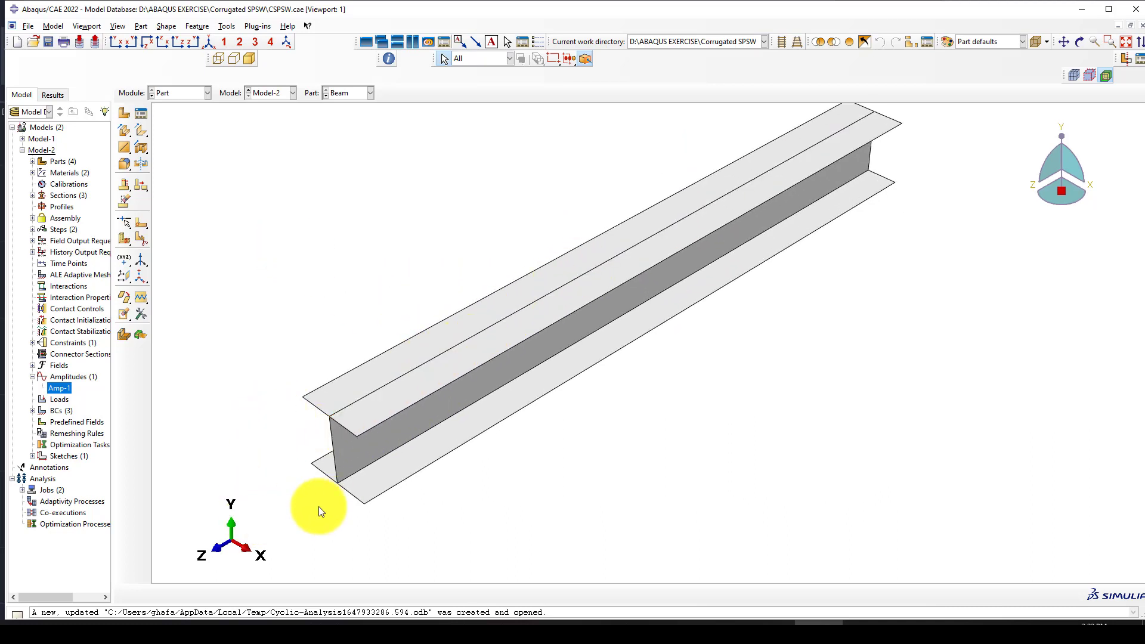
scroll(342, 487, down, 2)
scroll(464, 367, up, 1)
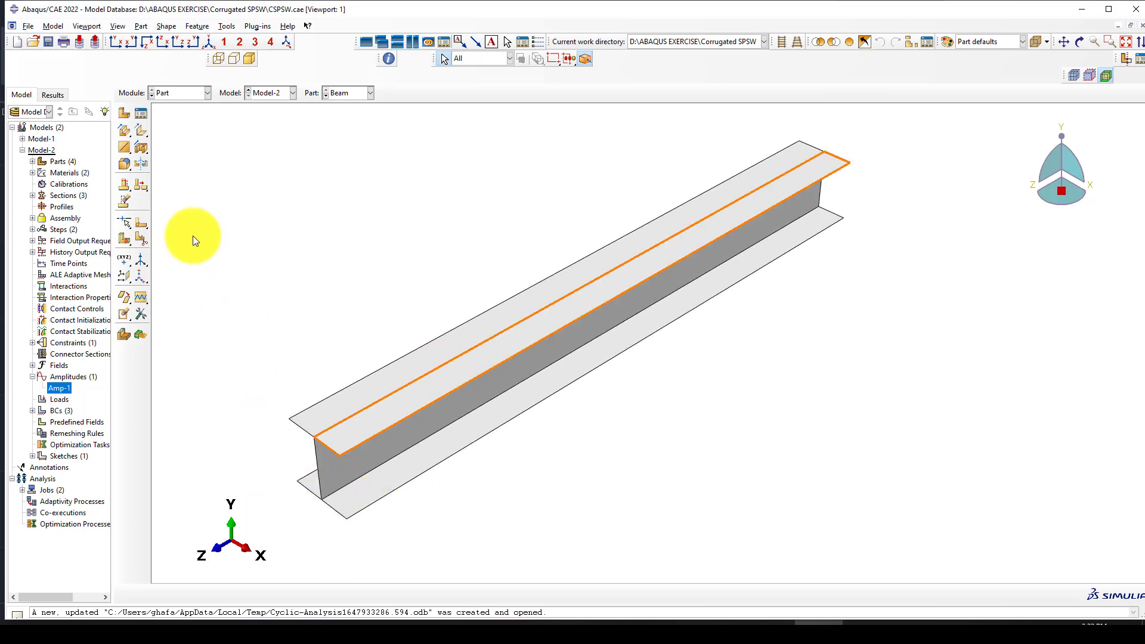
click(174, 98)
click(174, 98)
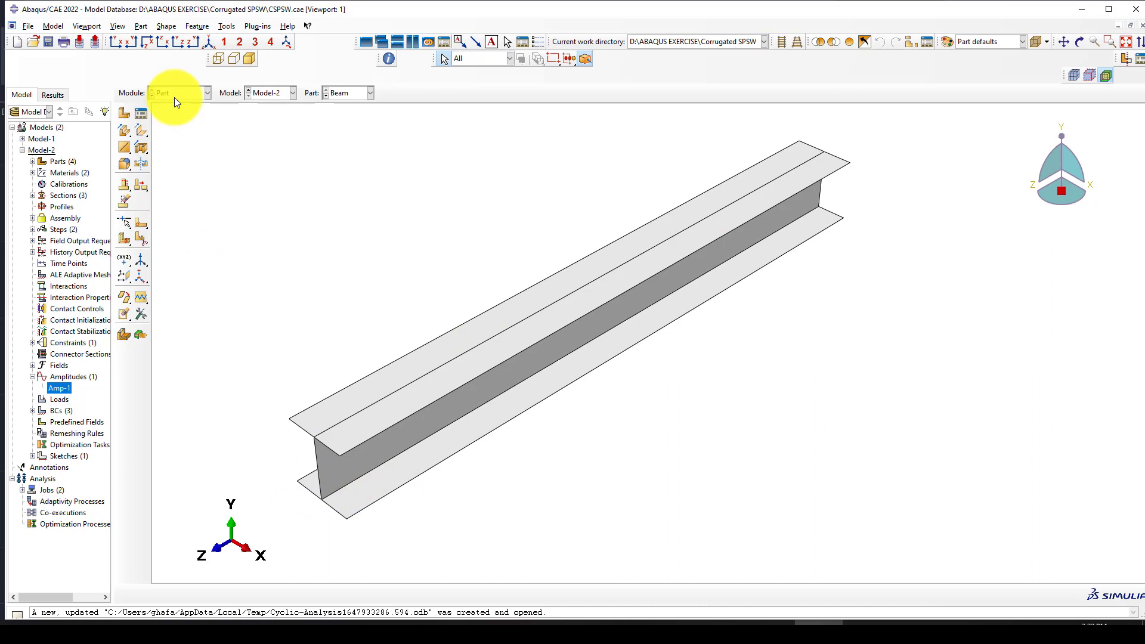
Expand the parts of Model-1, unlock all four of them and make the Beam part current.
click(22, 141)
click(32, 150)
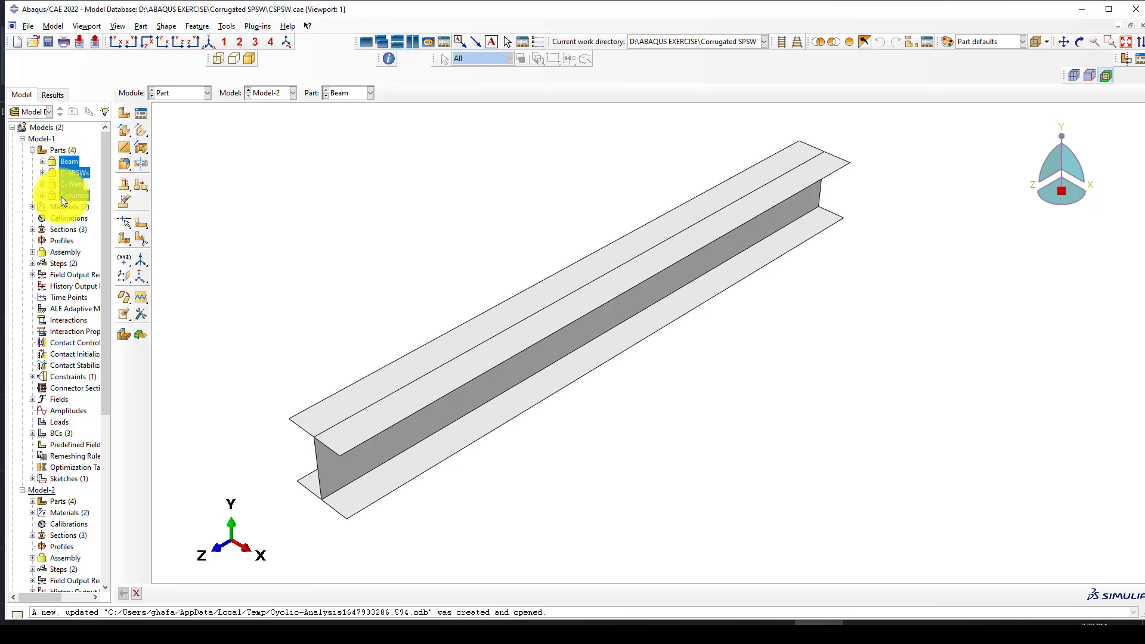
right_click(58, 160)
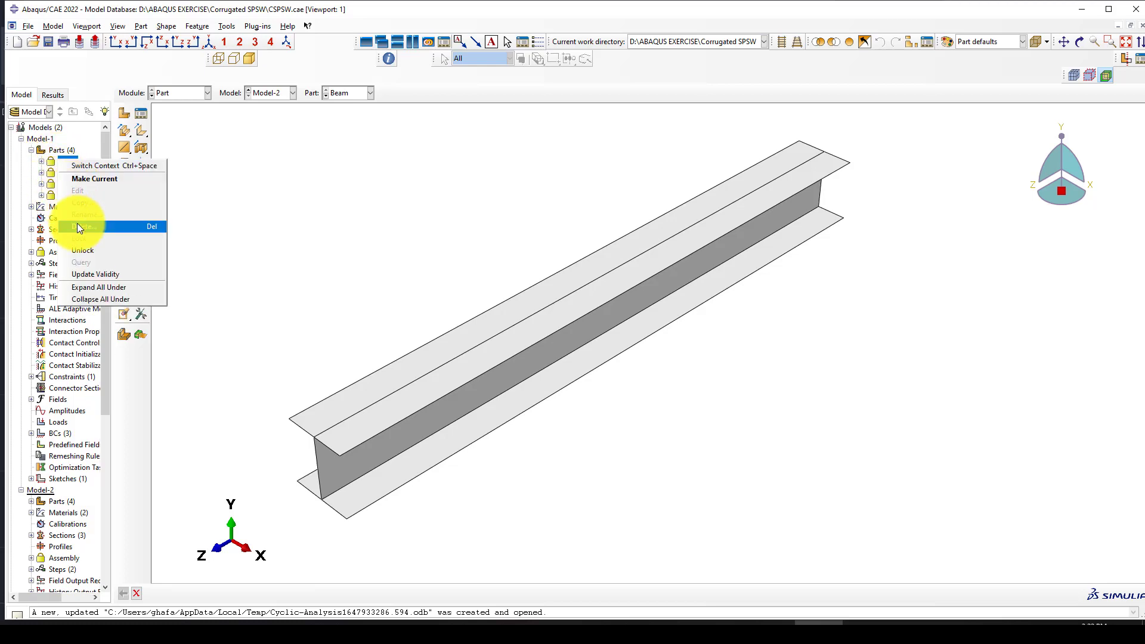
click(87, 251)
click(54, 202)
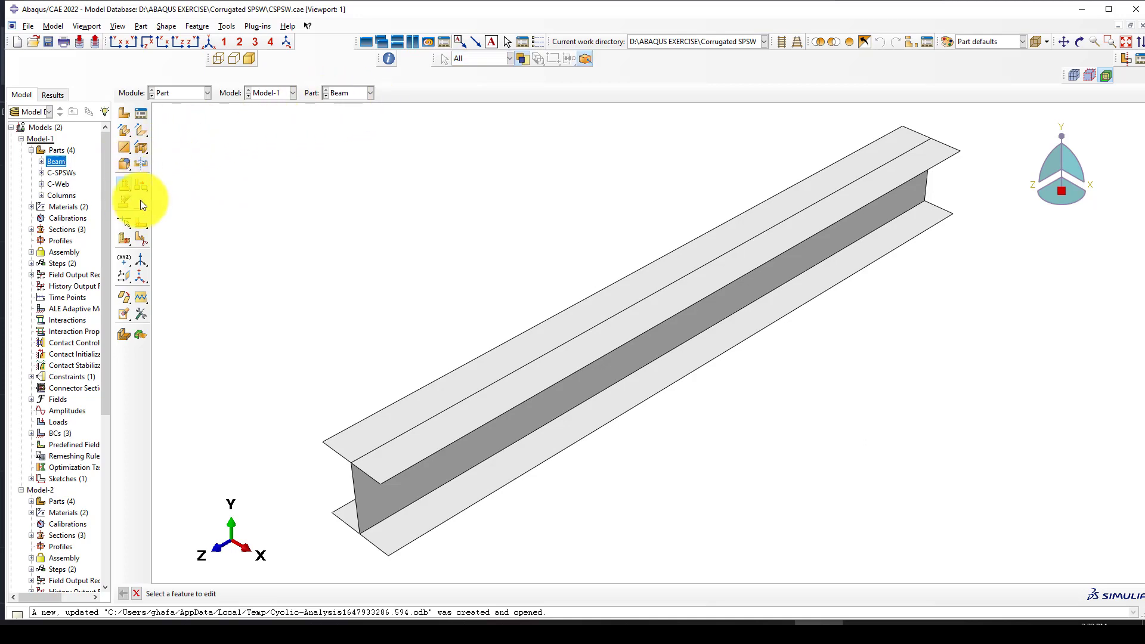
Open the Beam's shell extrusion for editing and inspect its depth and the dimensions of its H-section sketch.
click(442, 424)
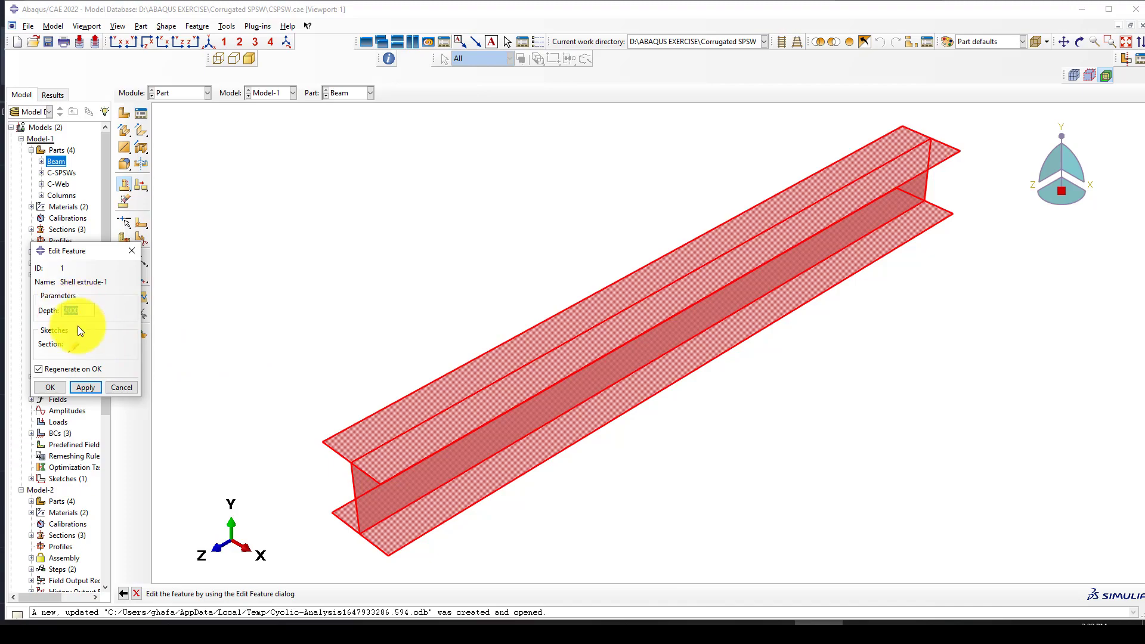
click(76, 348)
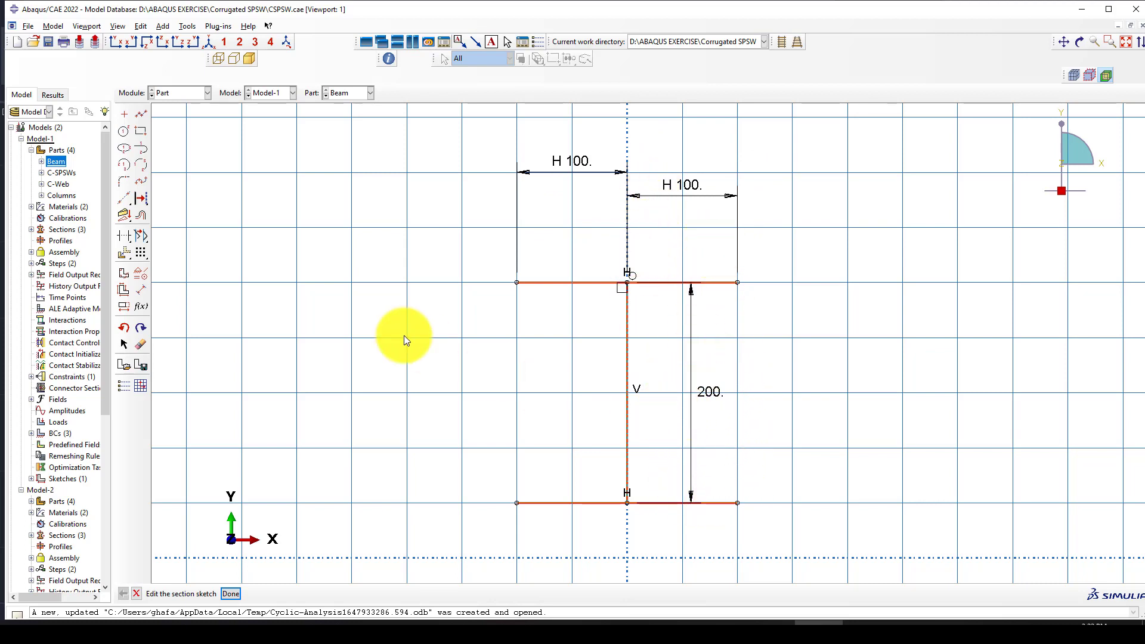
click(235, 595)
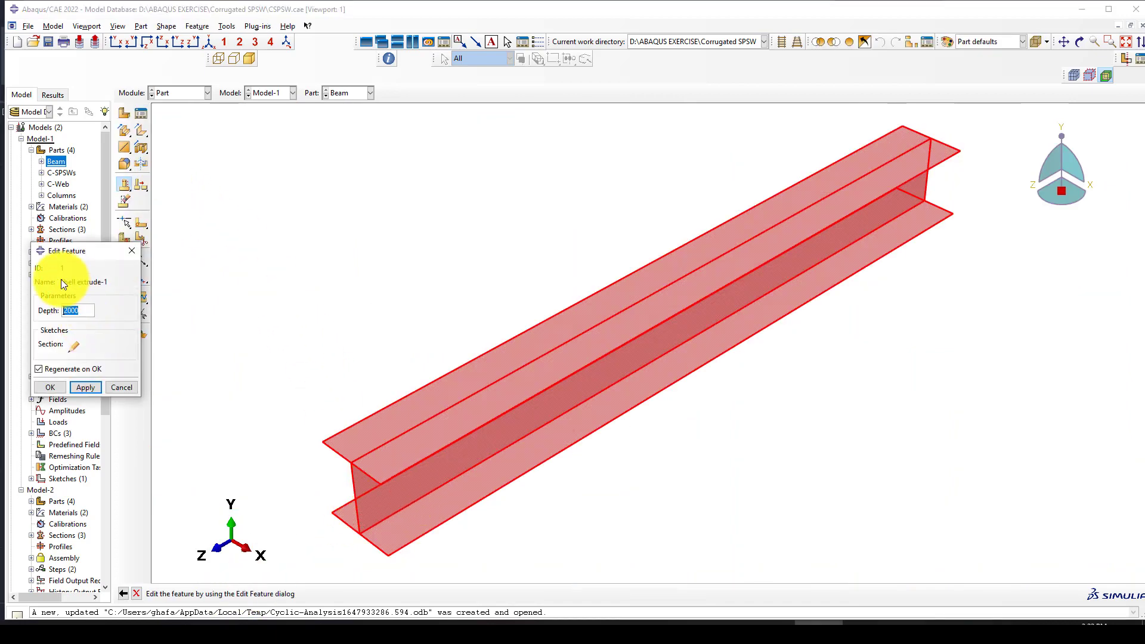
click(51, 388)
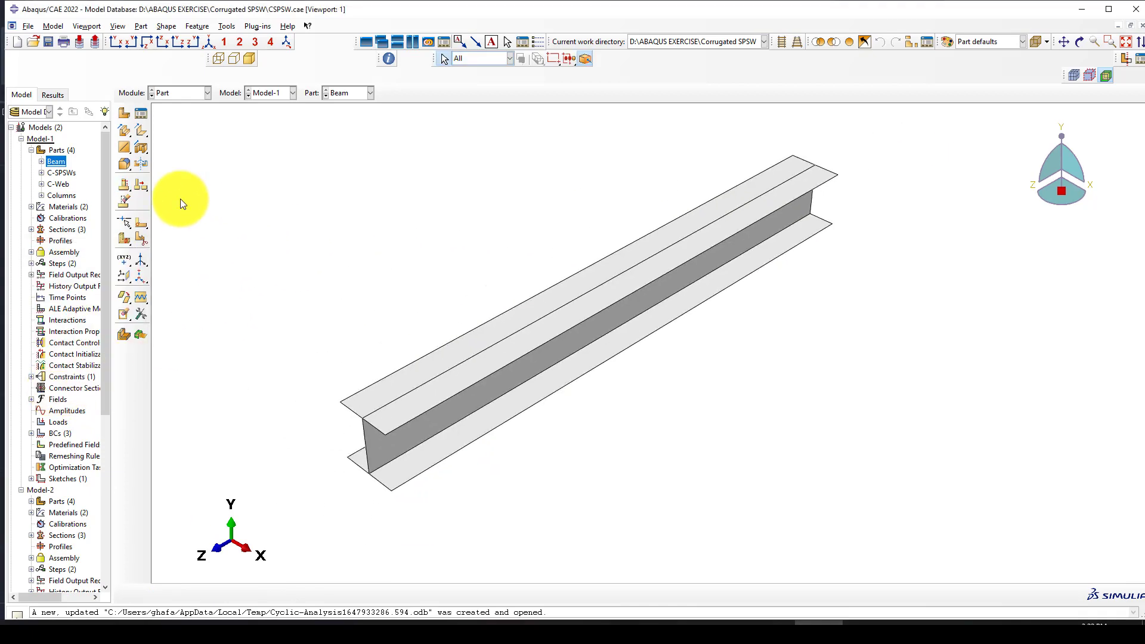
Display the C-SPSWs part and the C-Web part, and view the C-Web's corrugated profile from its end.
double_click(60, 173)
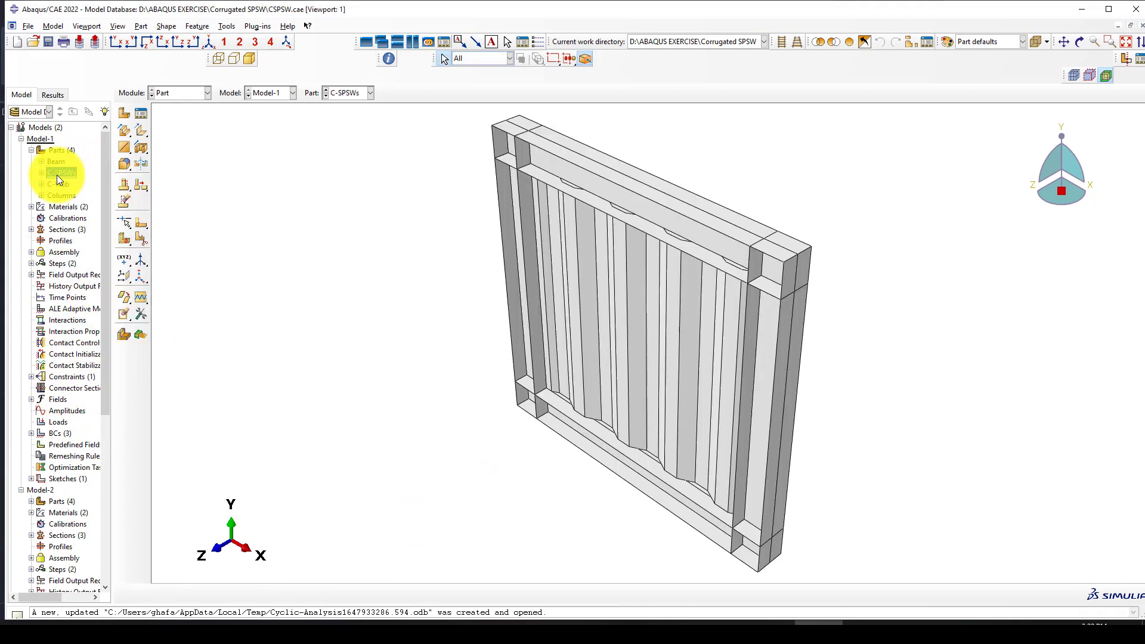
double_click(57, 184)
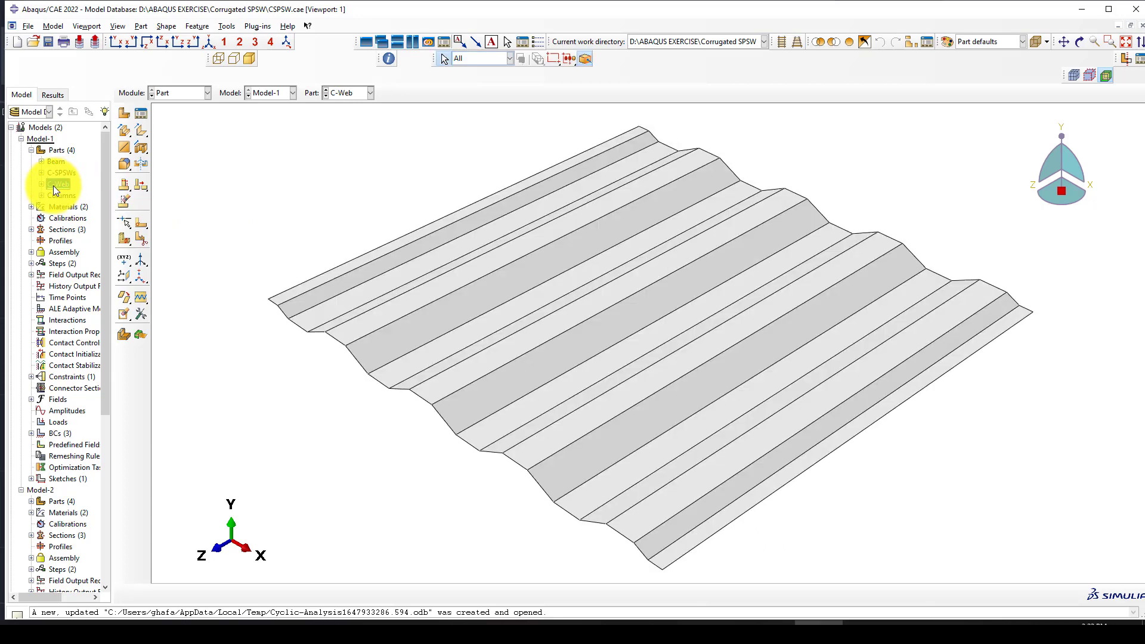
right_click(52, 185)
click(141, 205)
scroll(463, 250, down, 2)
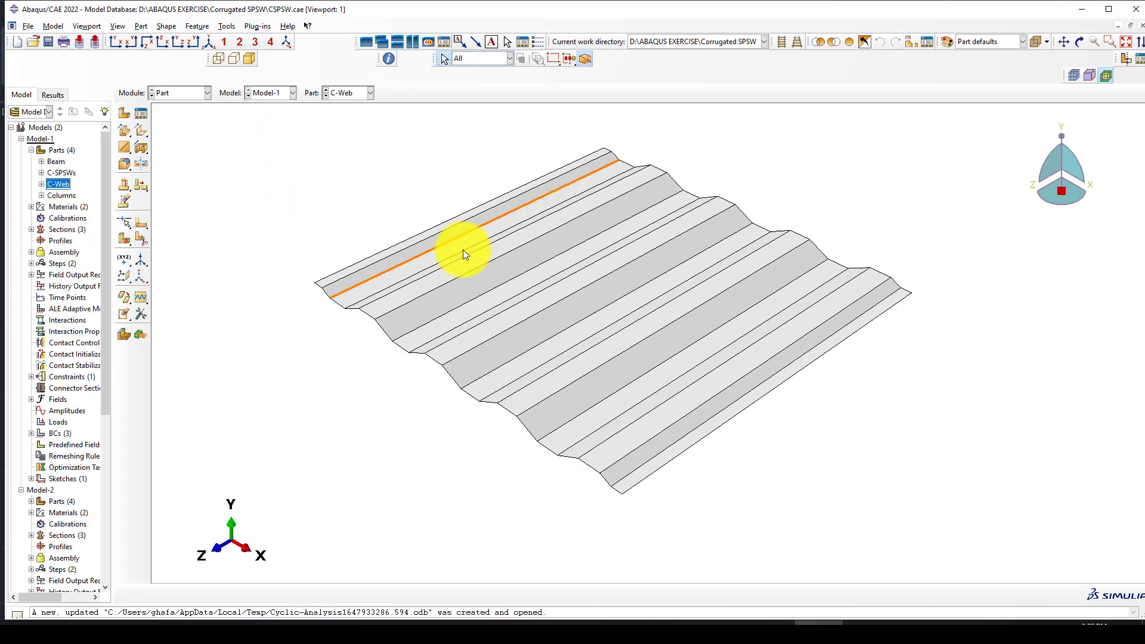
ctrl+alt+drag(476, 394, 500, 246)
scroll(498, 245, up, 1)
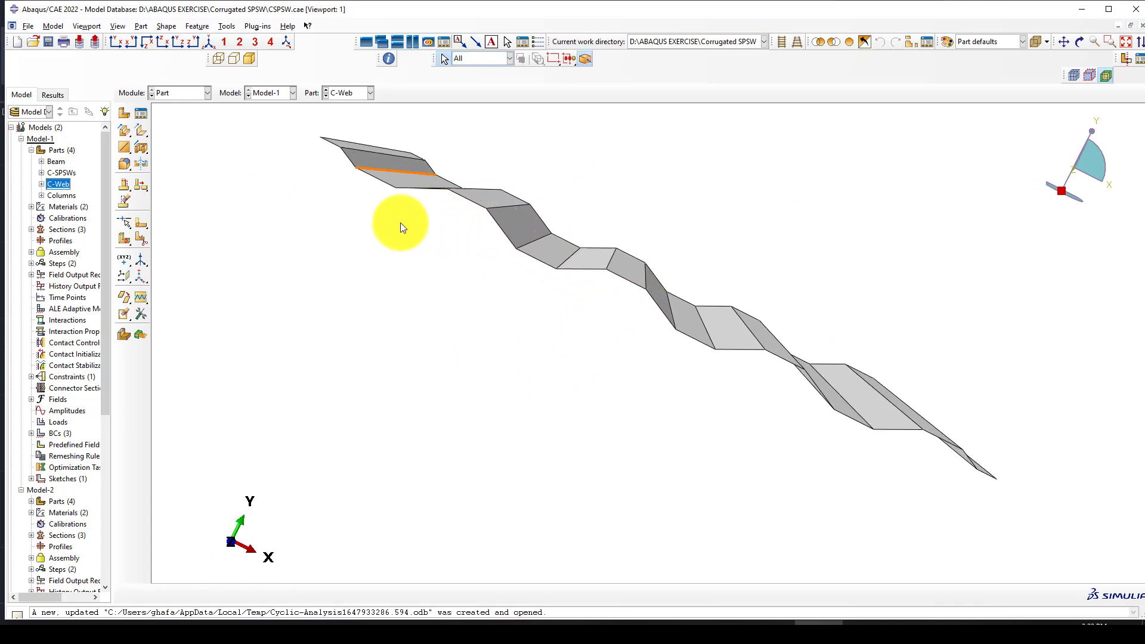
Open the C-Web's shell extrusion for editing and examine its depth and the corrugated profile in its section sketch.
click(123, 183)
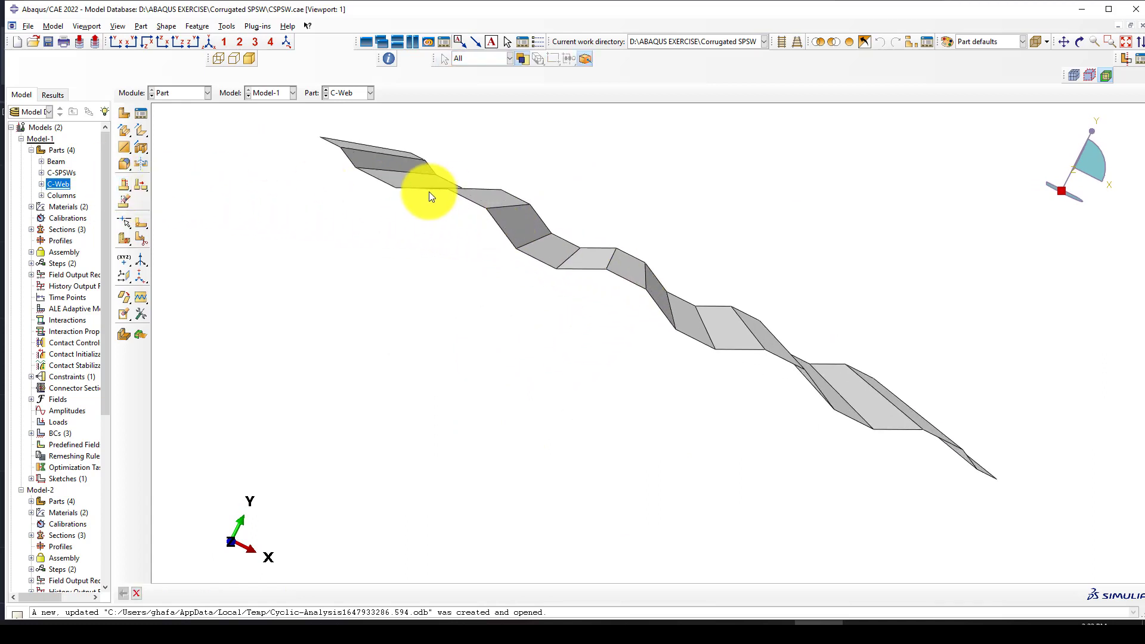
click(448, 192)
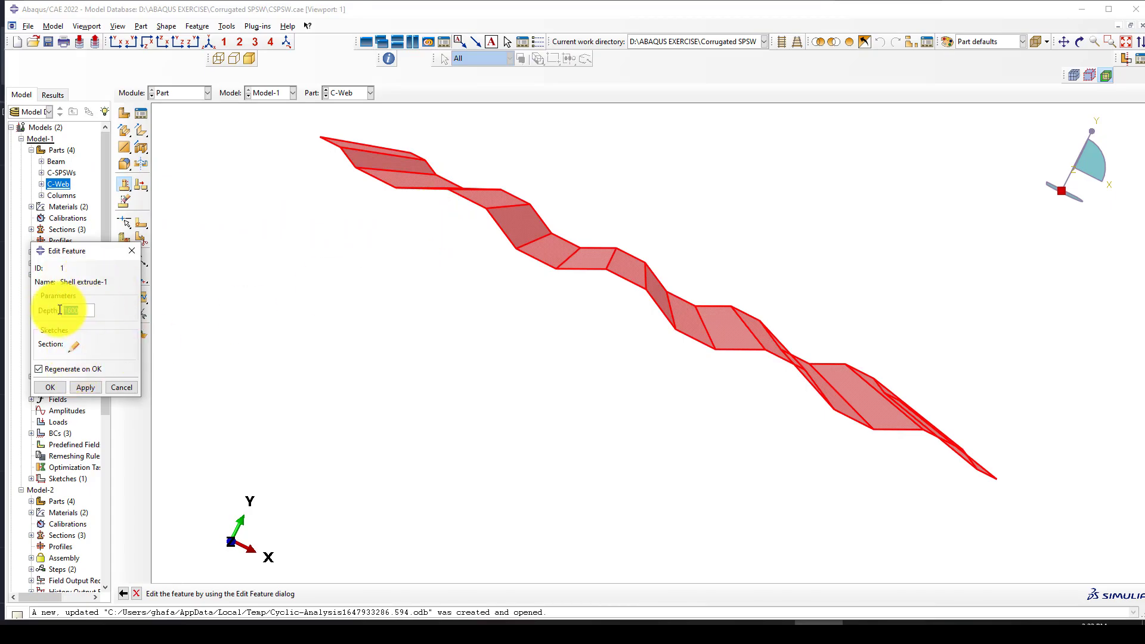
click(74, 346)
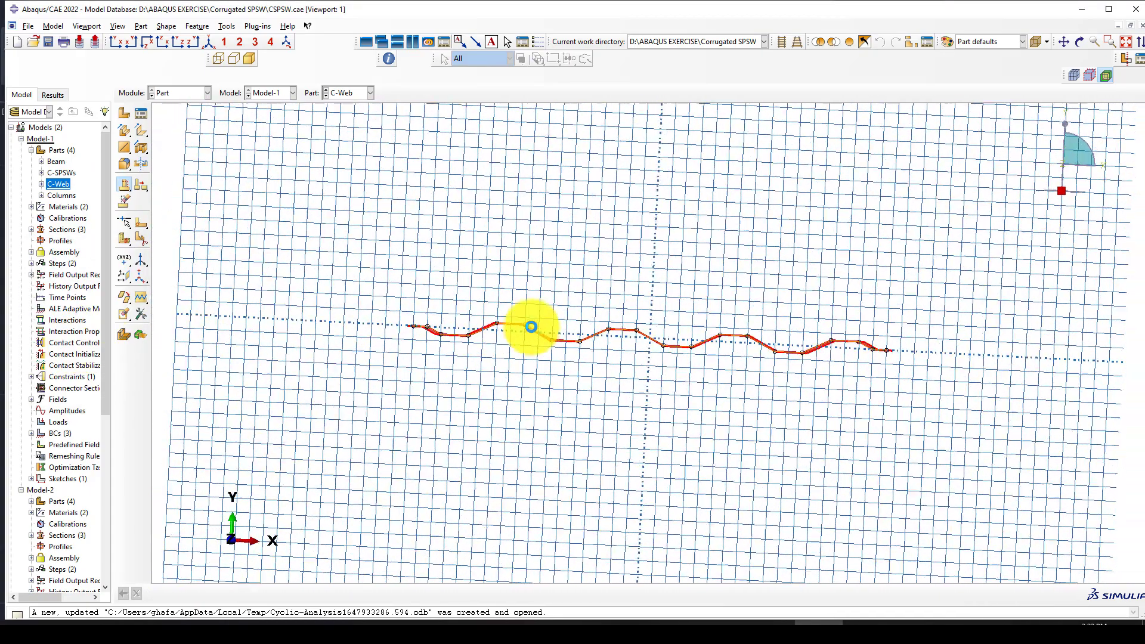
scroll(535, 348, up, 1)
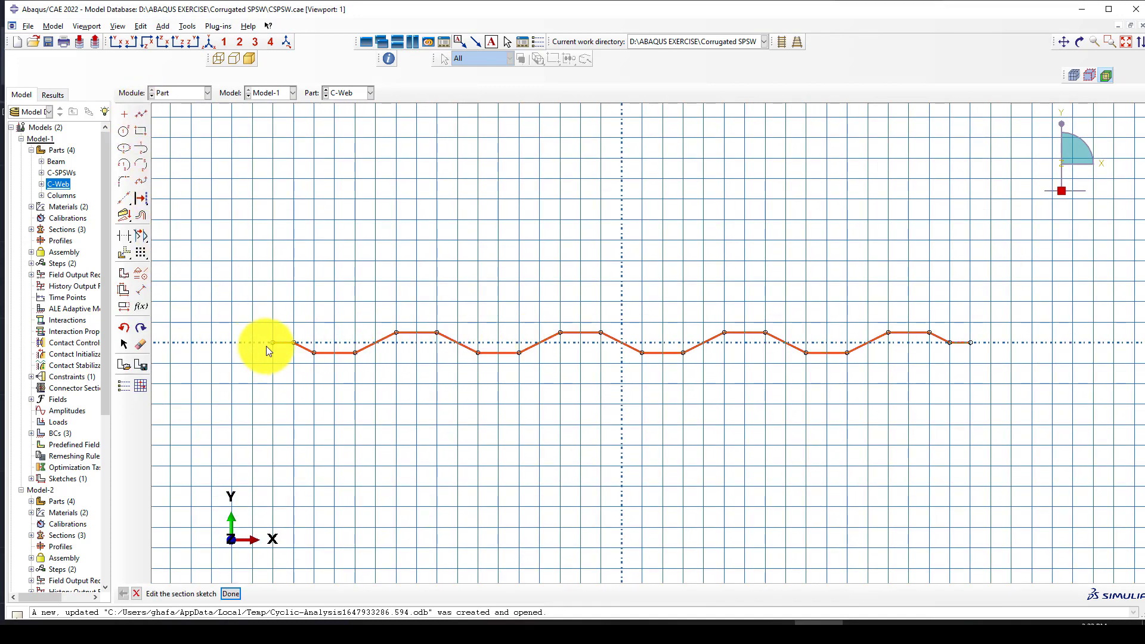
scroll(267, 346, down, 2)
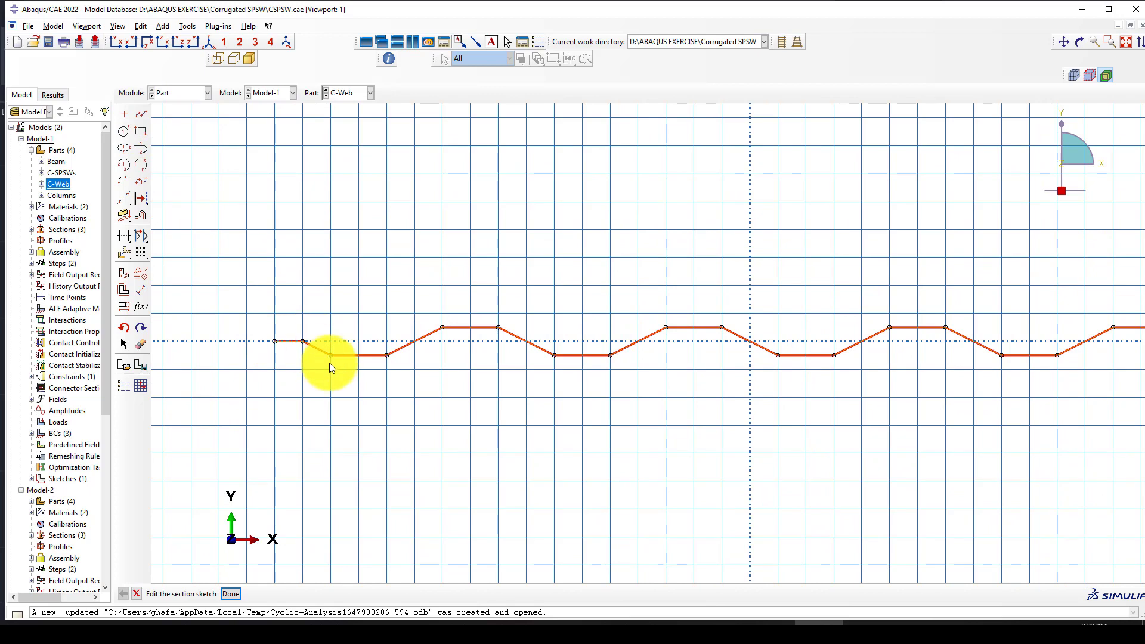
scroll(429, 317, up, 1)
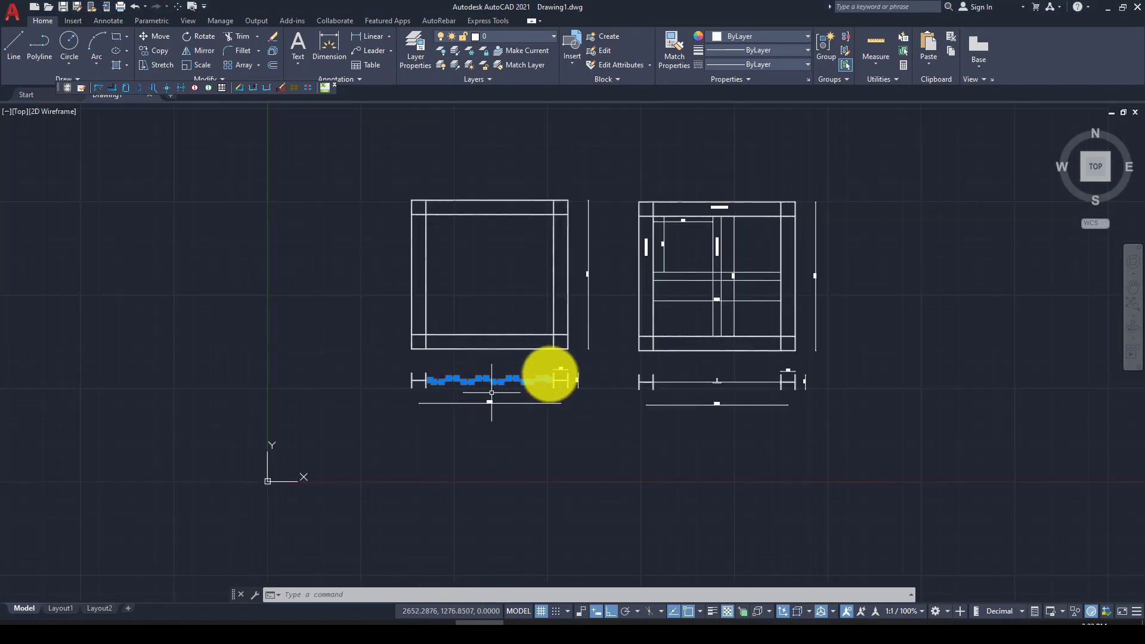
Switch to AutoCAD and compare the selected corrugated polyline and its end connections between the two H-section columns.
scroll(491, 392, up, 8)
scroll(486, 401, down, 4)
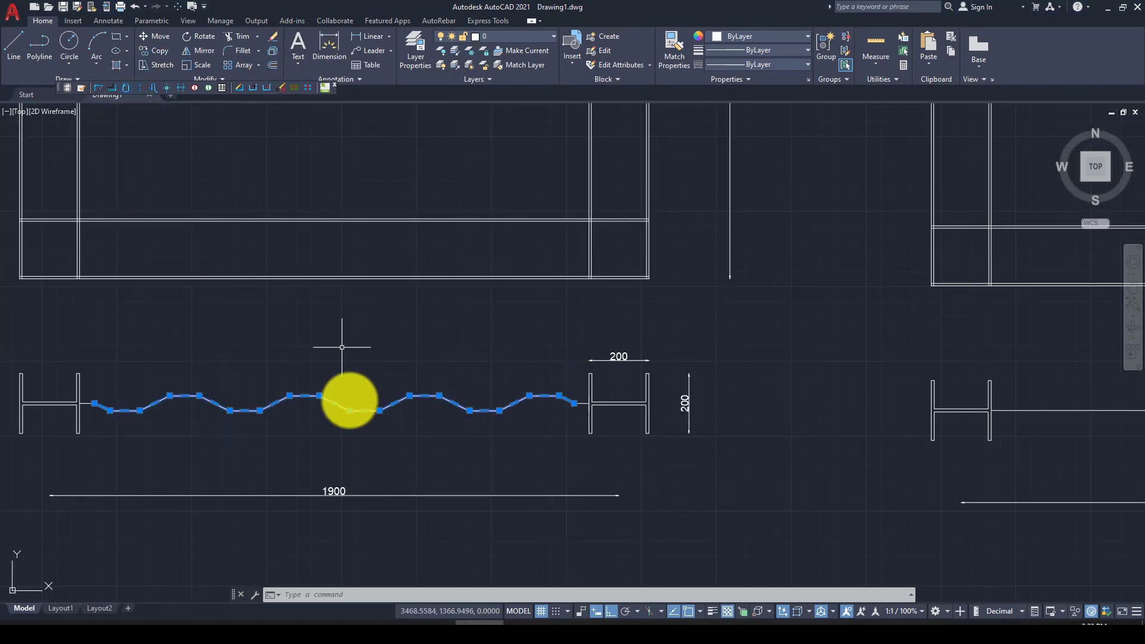
scroll(192, 417, up, 2)
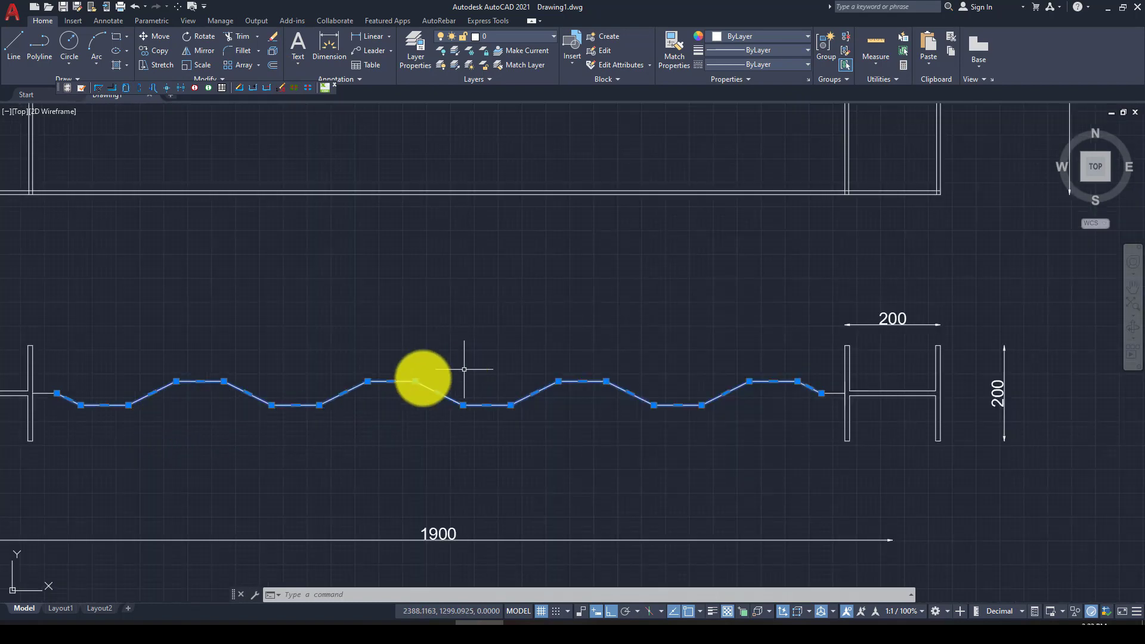
scroll(351, 367, down, 2)
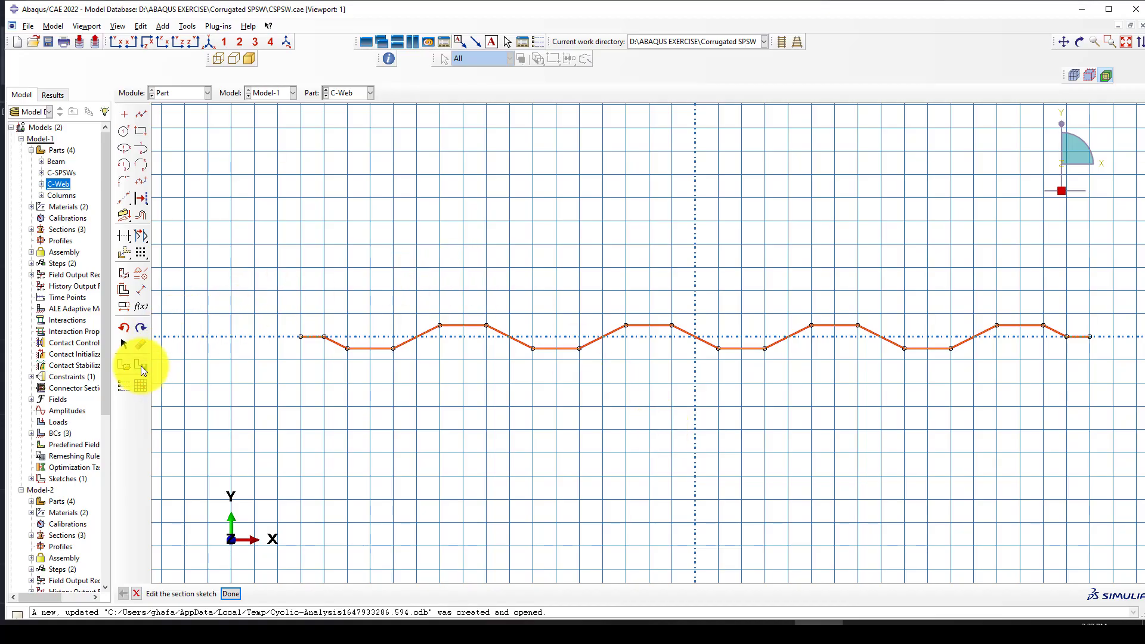
Switch to Abaqus/CAE, check the saved sketch P2 available for the C-Web section, and leave the extrusion without changes.
click(140, 366)
click(128, 365)
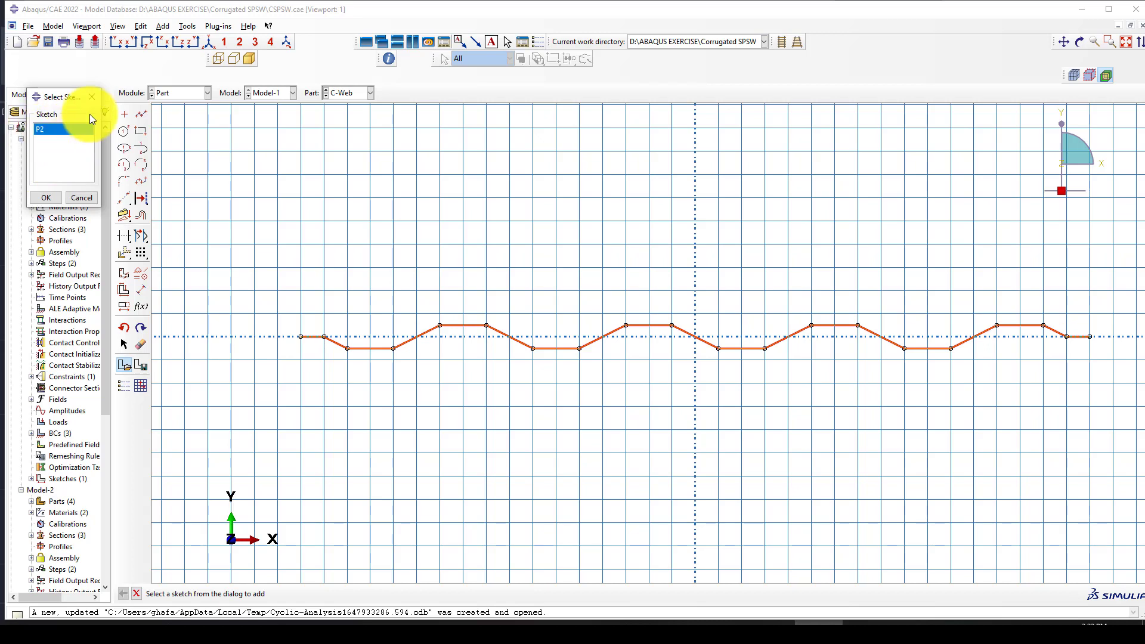
click(92, 96)
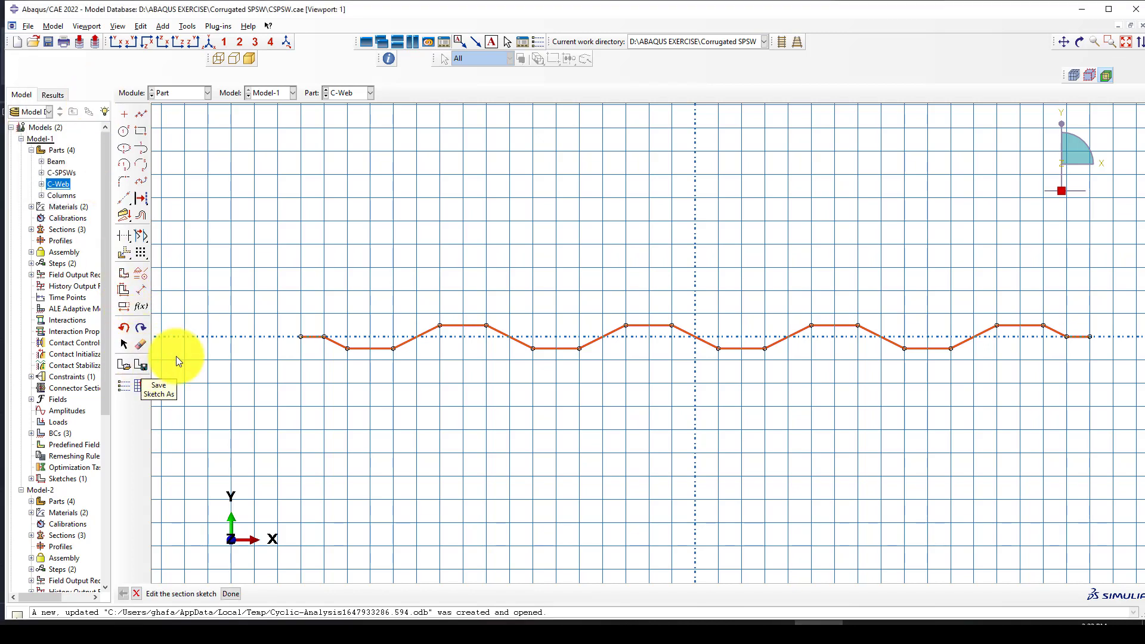
middle_click(458, 273)
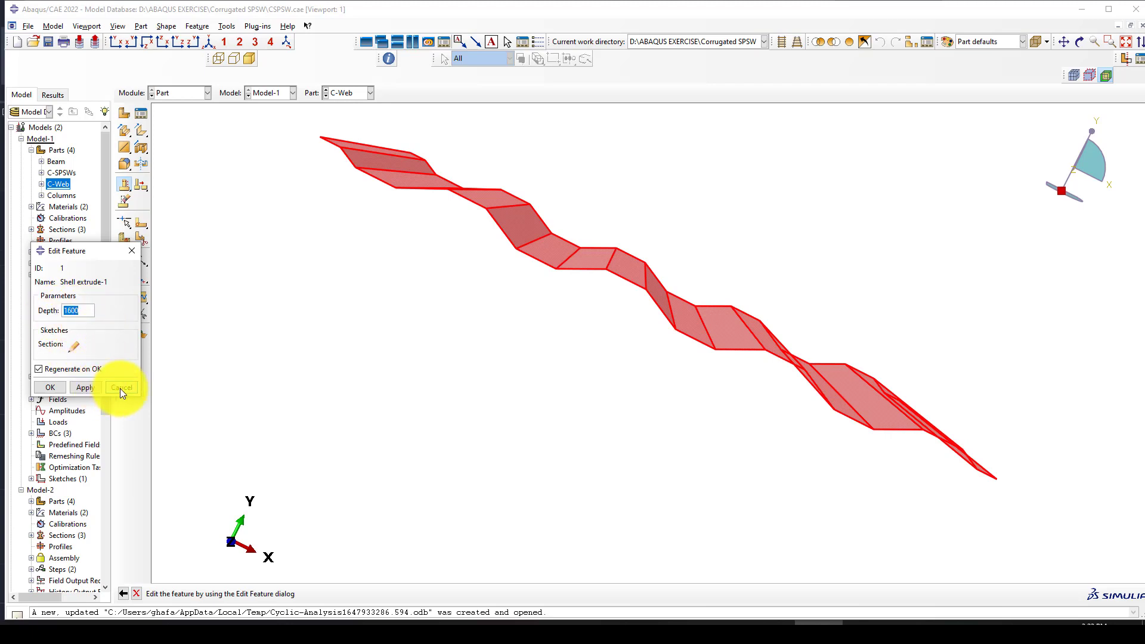
click(121, 387)
click(60, 342)
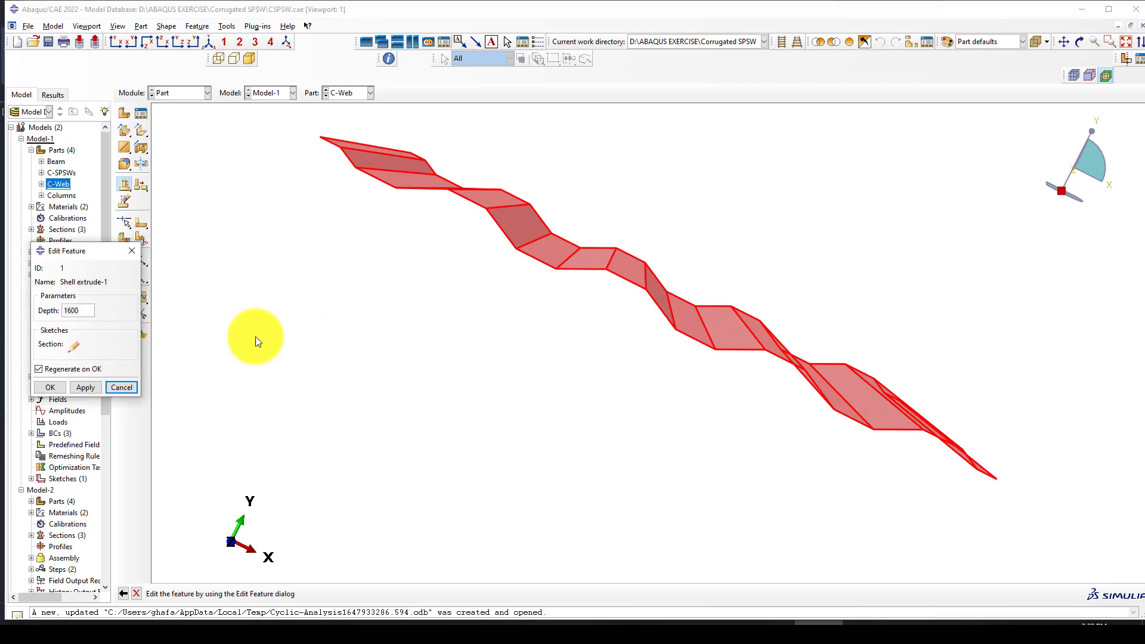
click(186, 92)
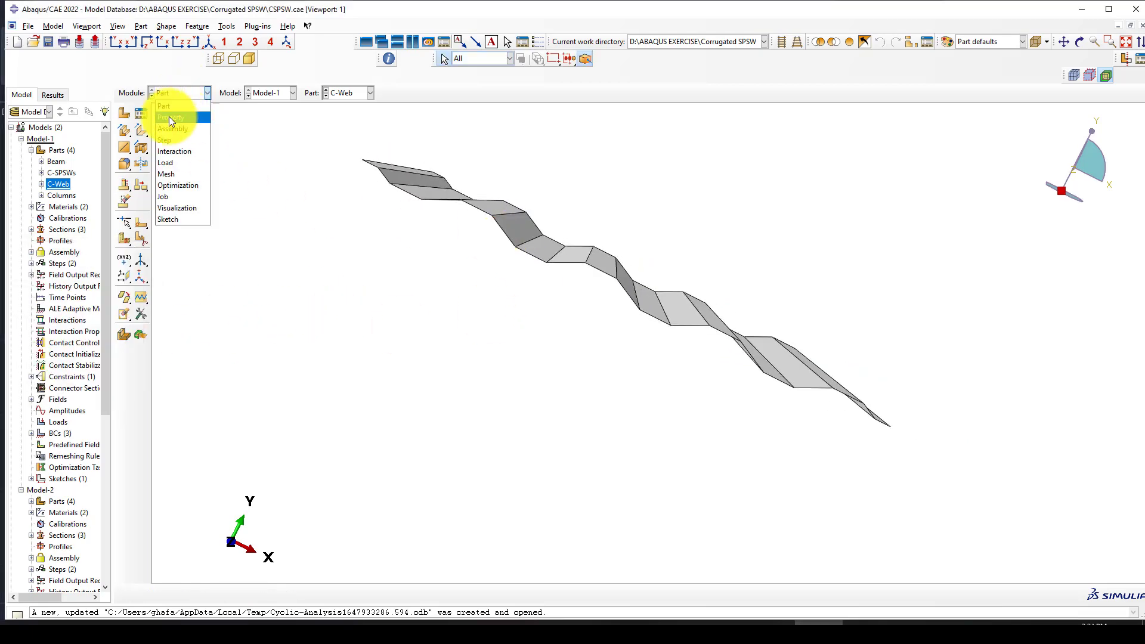
Display the Columns part and inspect its shell extrusion depth and the dimensions of its H-section sketch.
double_click(49, 195)
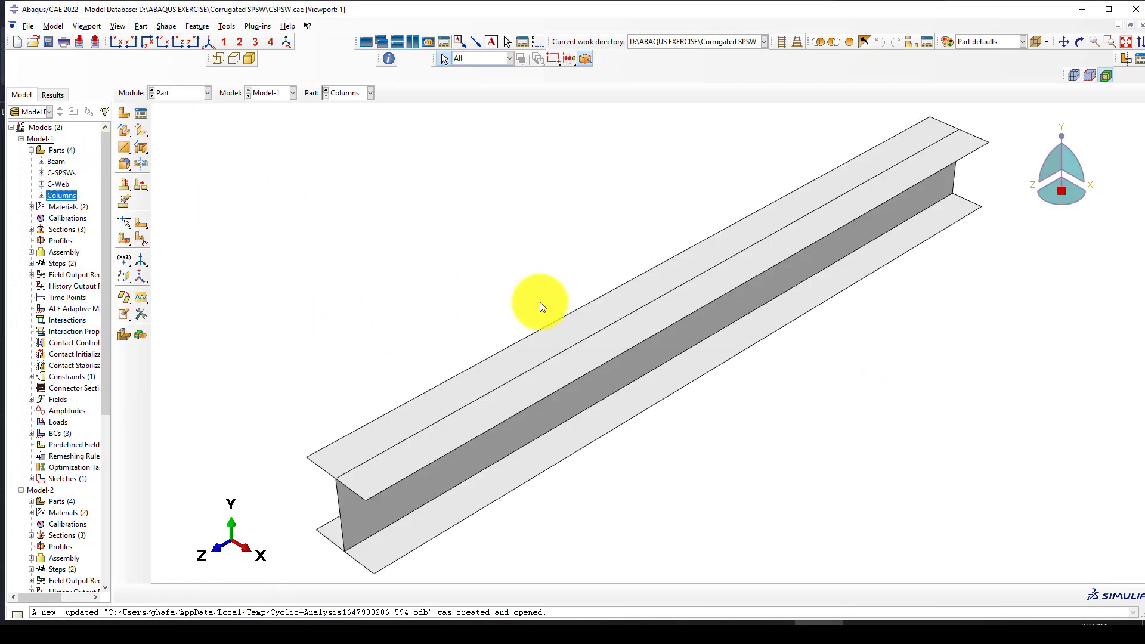
scroll(539, 302, up, 2)
click(123, 185)
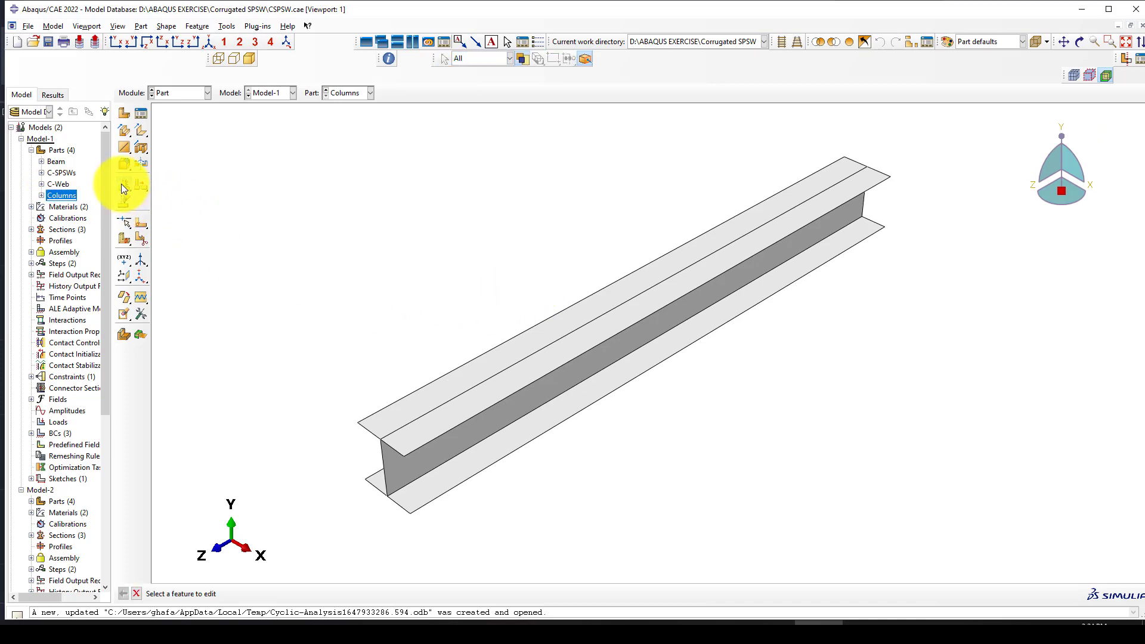
click(388, 447)
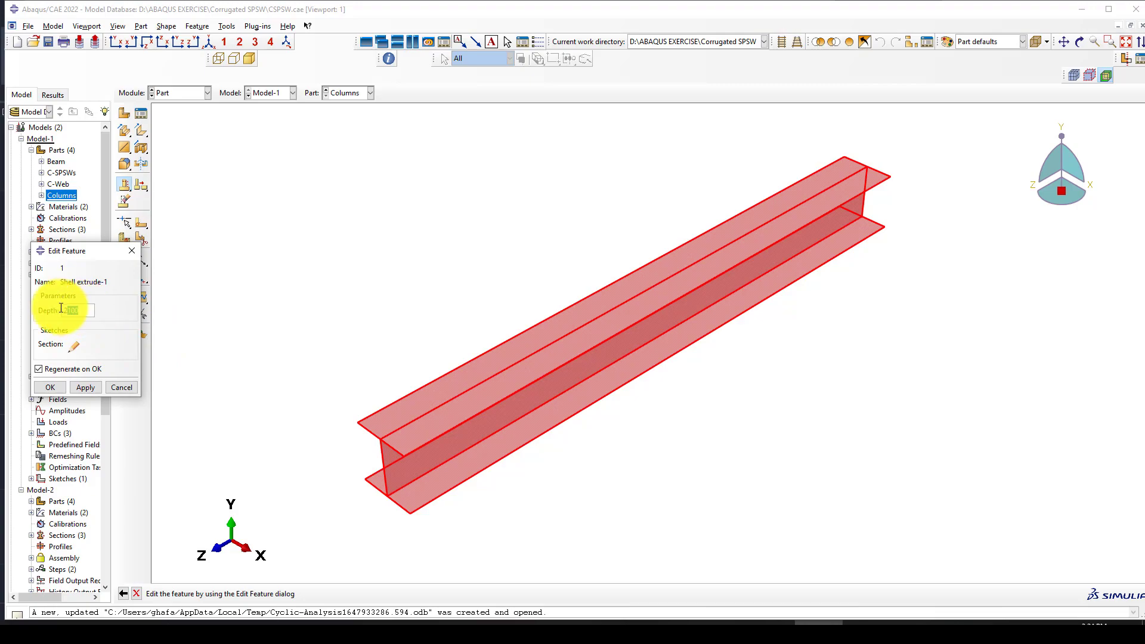
click(74, 346)
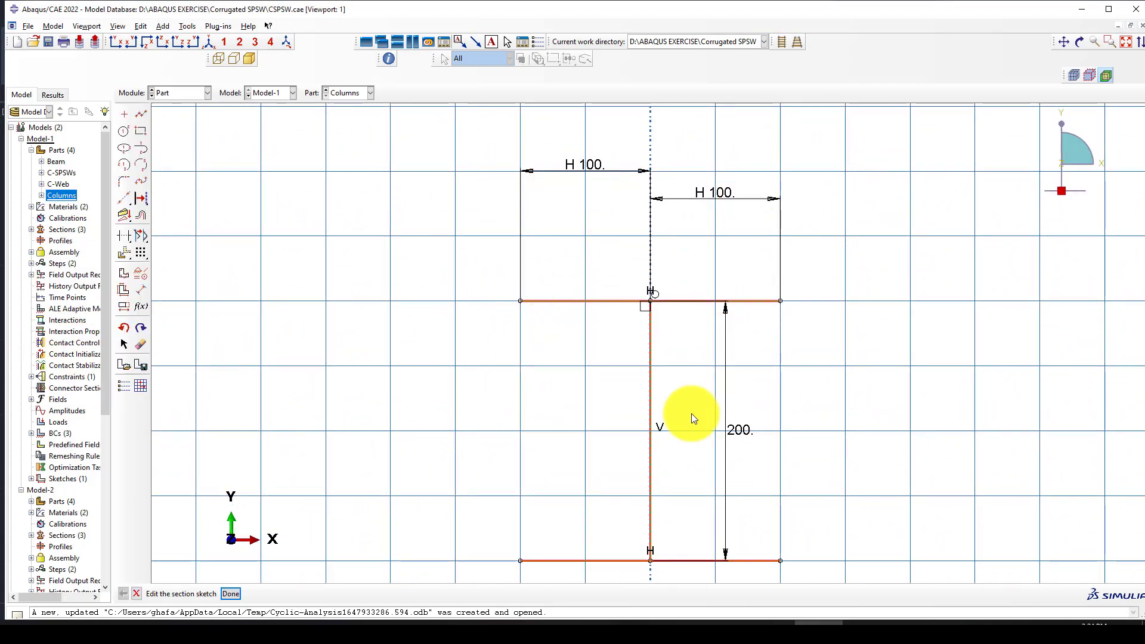
Leave the Columns section sketch and change to the Property module.
click(167, 92)
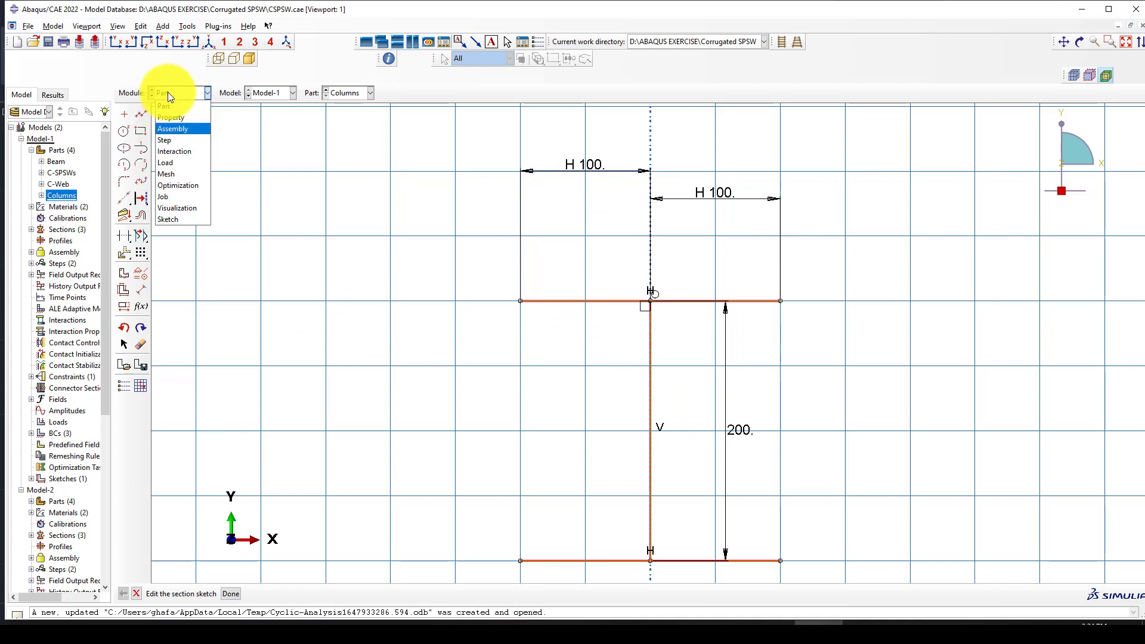
click(174, 131)
click(532, 341)
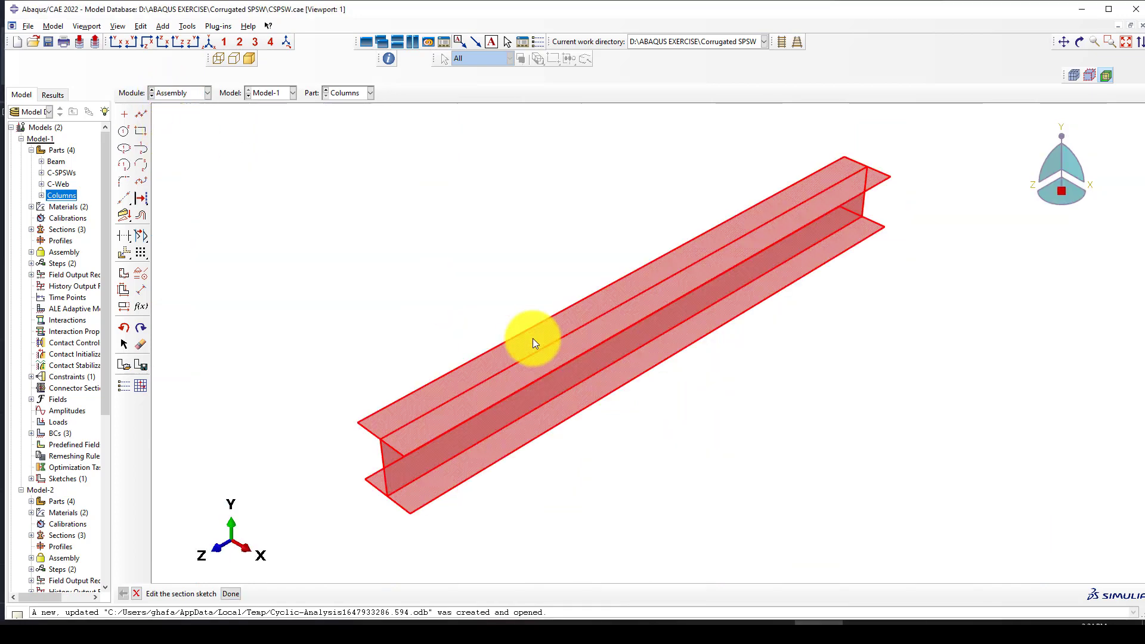
click(185, 92)
click(176, 120)
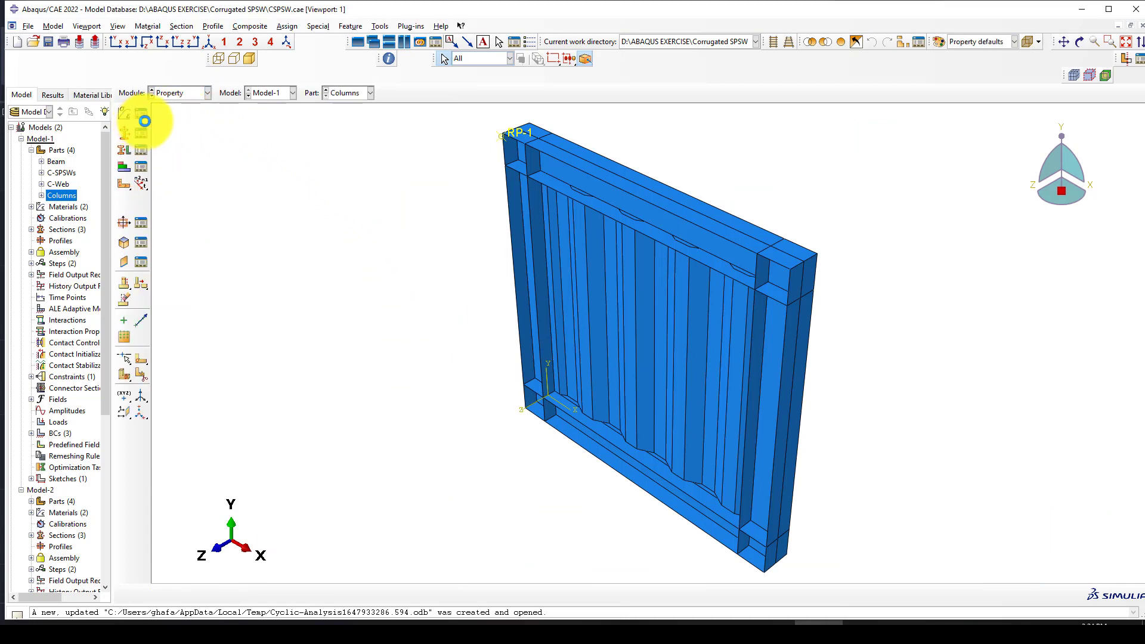
Review the density, elastic and plastic behaviors of the Steel-Web material, keeping its data as defined.
click(141, 113)
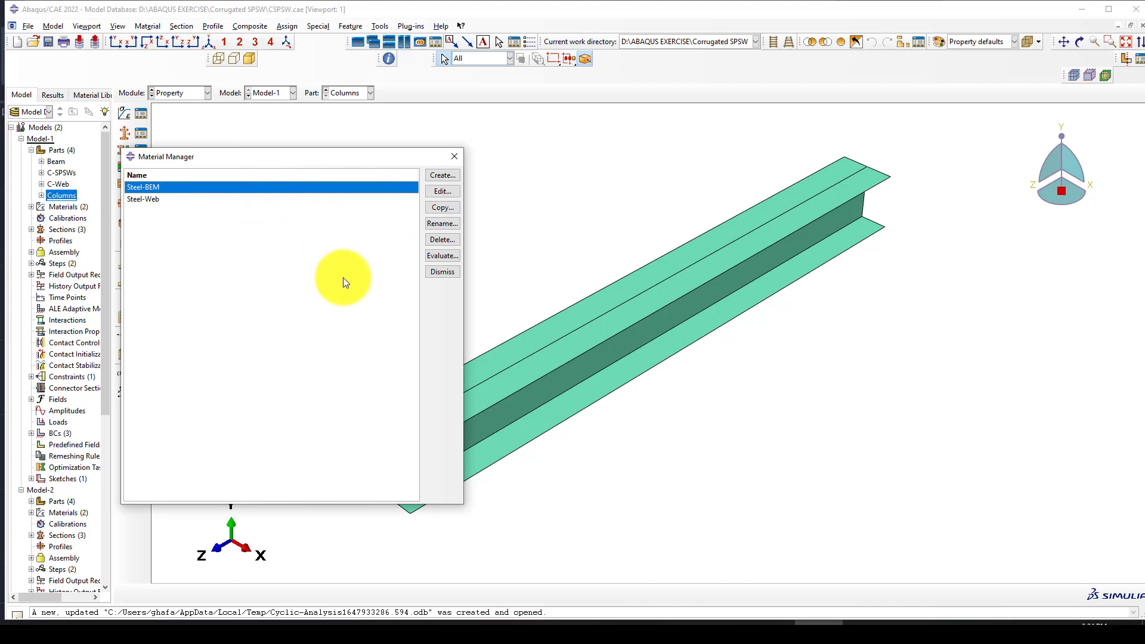
scroll(774, 269, up, 2)
scroll(479, 392, down, 2)
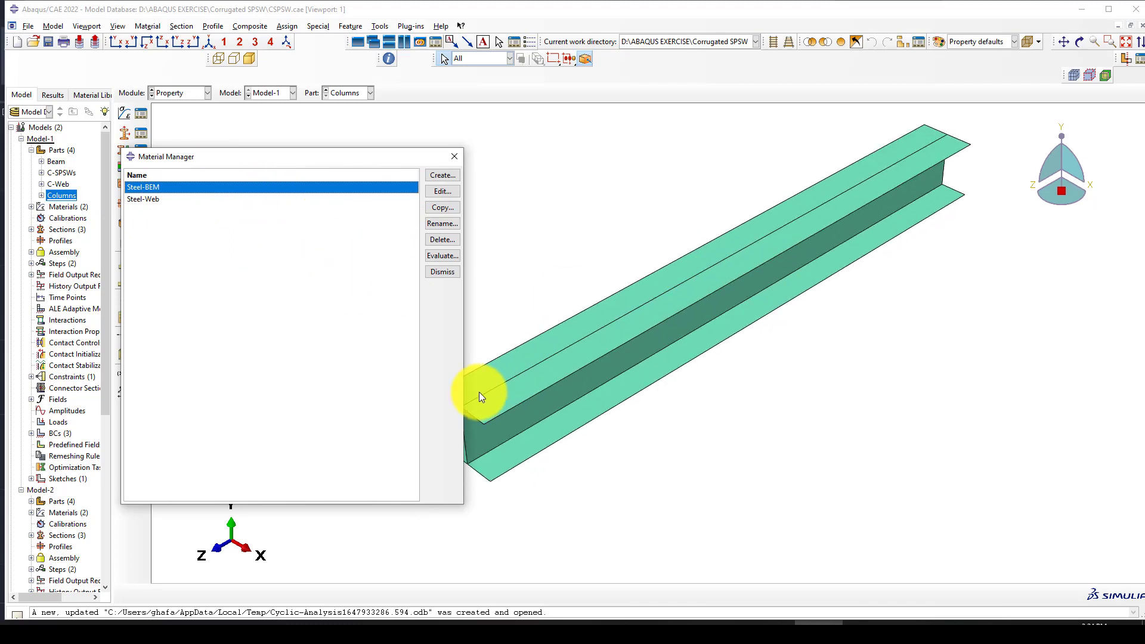
scroll(481, 396, up, 1)
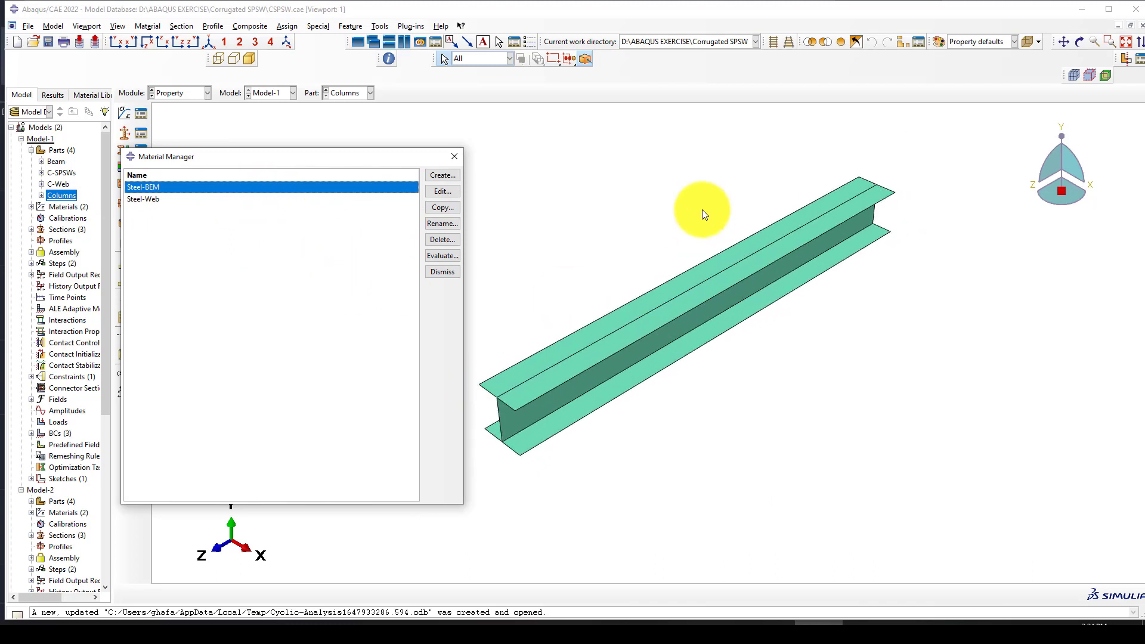
click(165, 200)
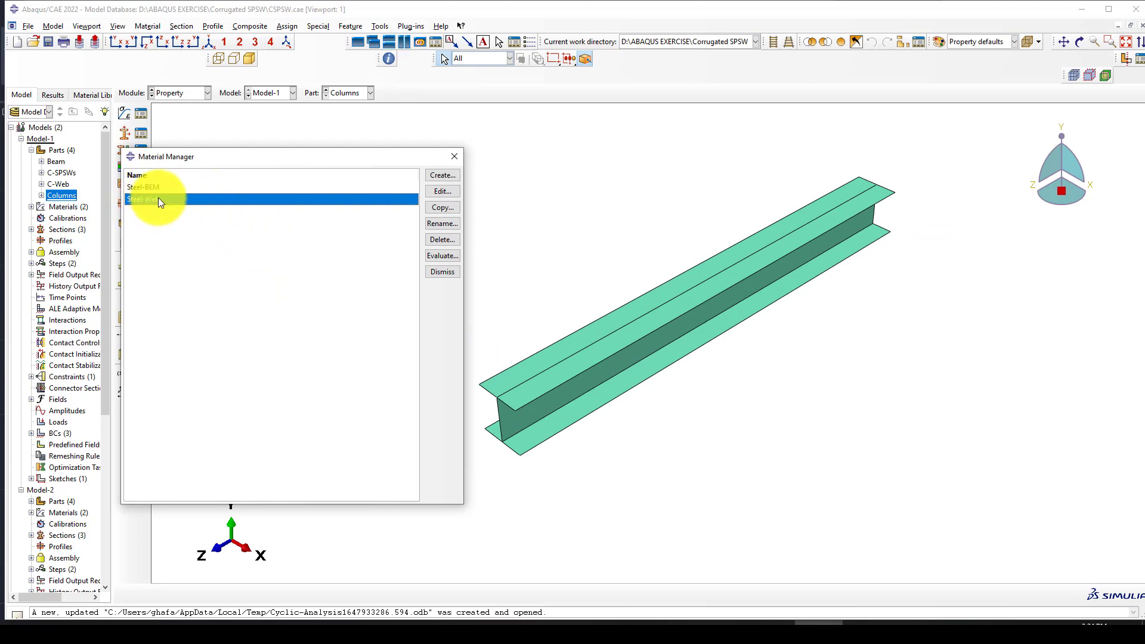
click(433, 194)
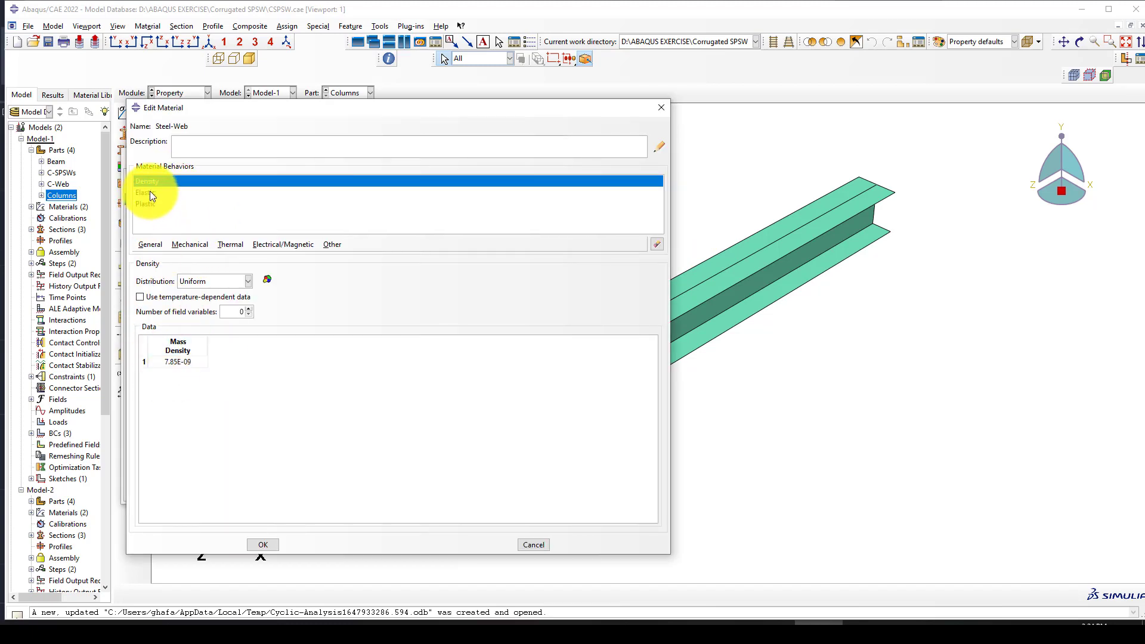
click(149, 192)
click(150, 203)
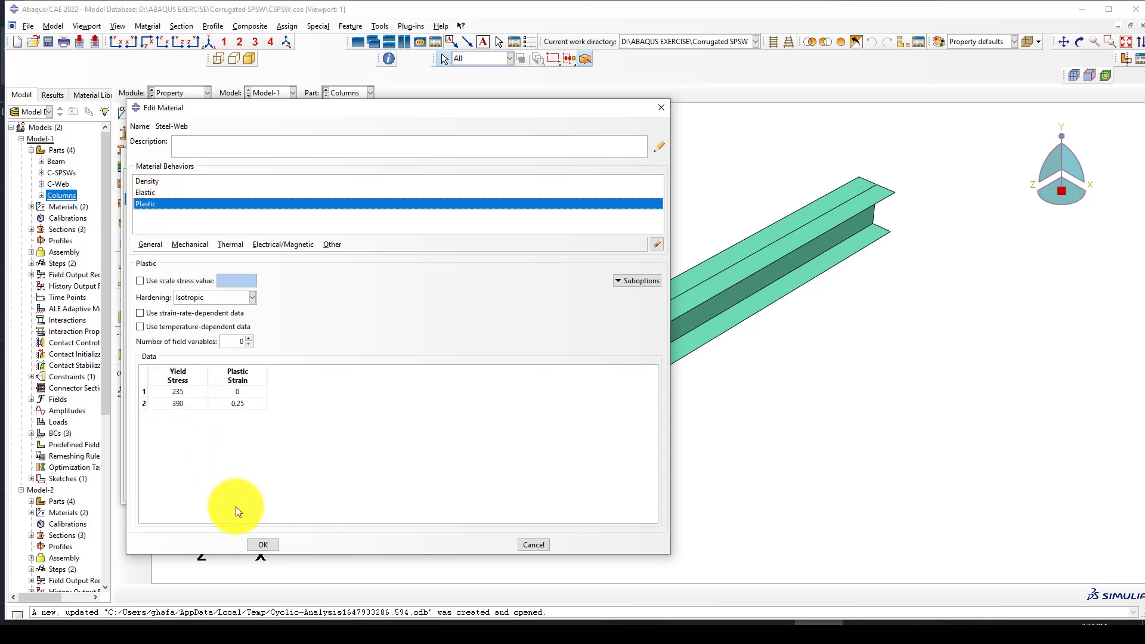
click(255, 542)
Review the density, elastic and plastic behaviors of the Steel-BEM material and leave the material list.
click(159, 186)
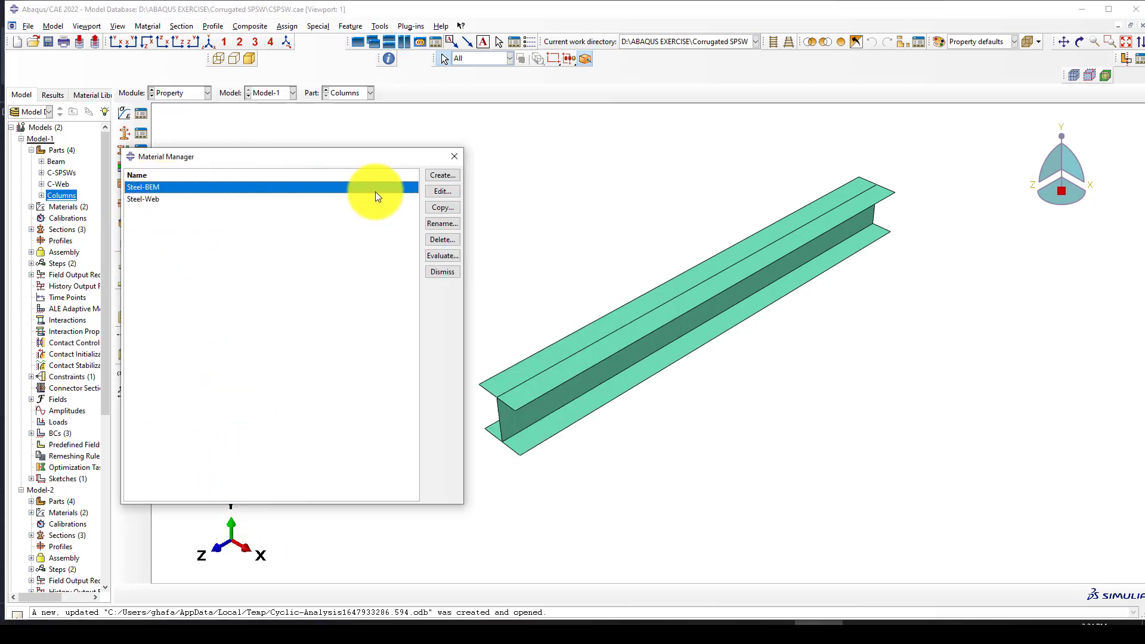
click(441, 191)
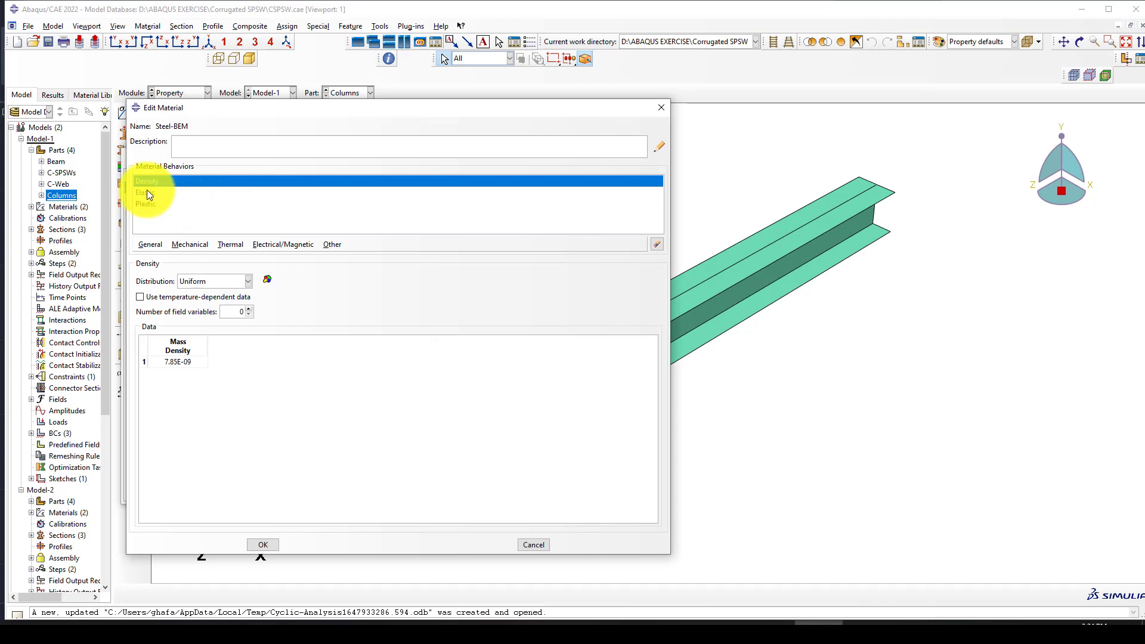
click(148, 193)
click(145, 204)
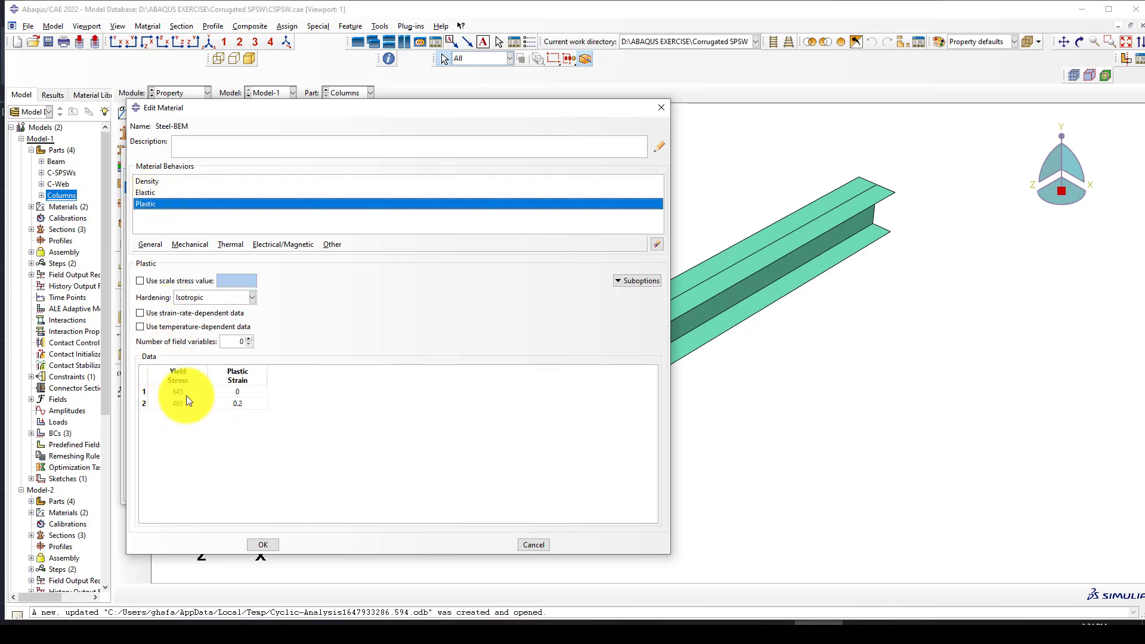
click(267, 545)
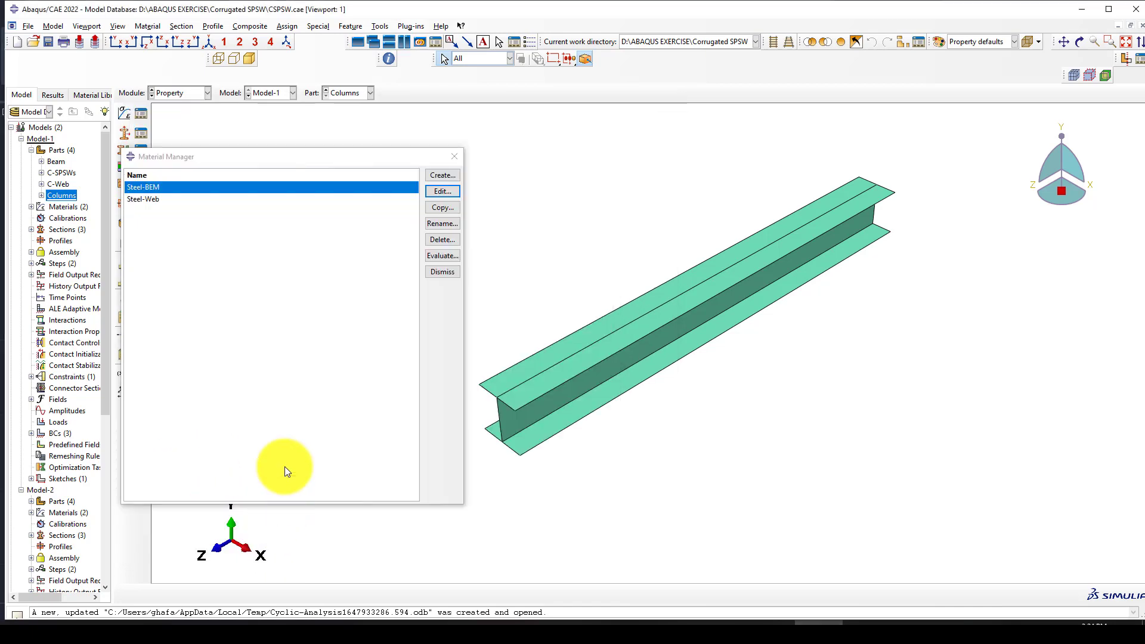
click(454, 157)
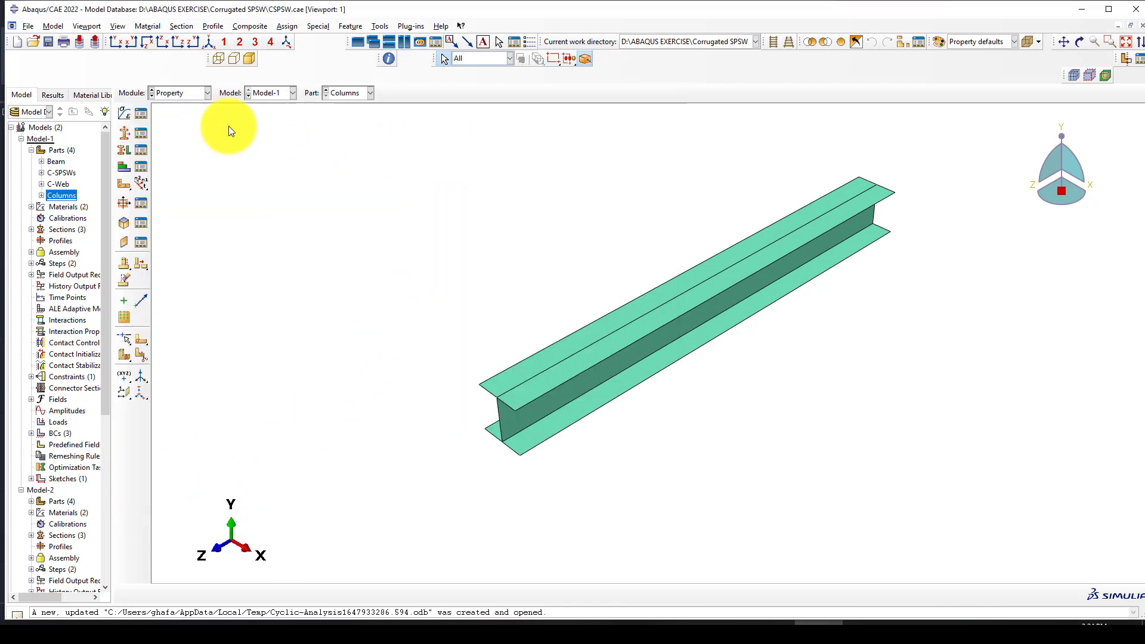
List the model's defined sections and check the shell thickness and material of the Web section.
click(141, 133)
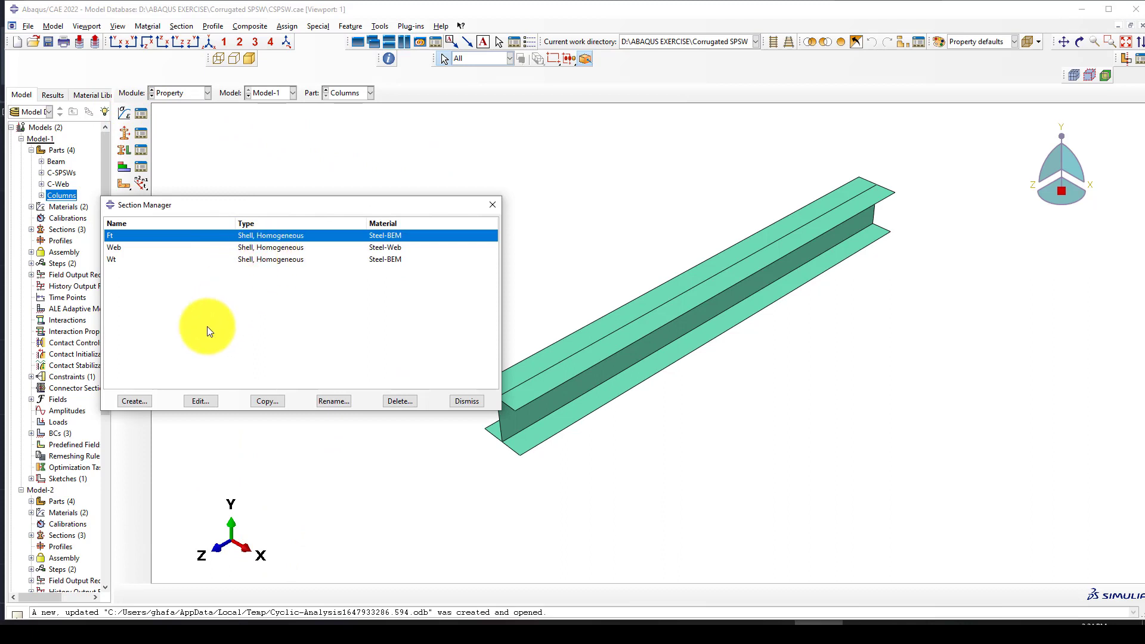
click(239, 260)
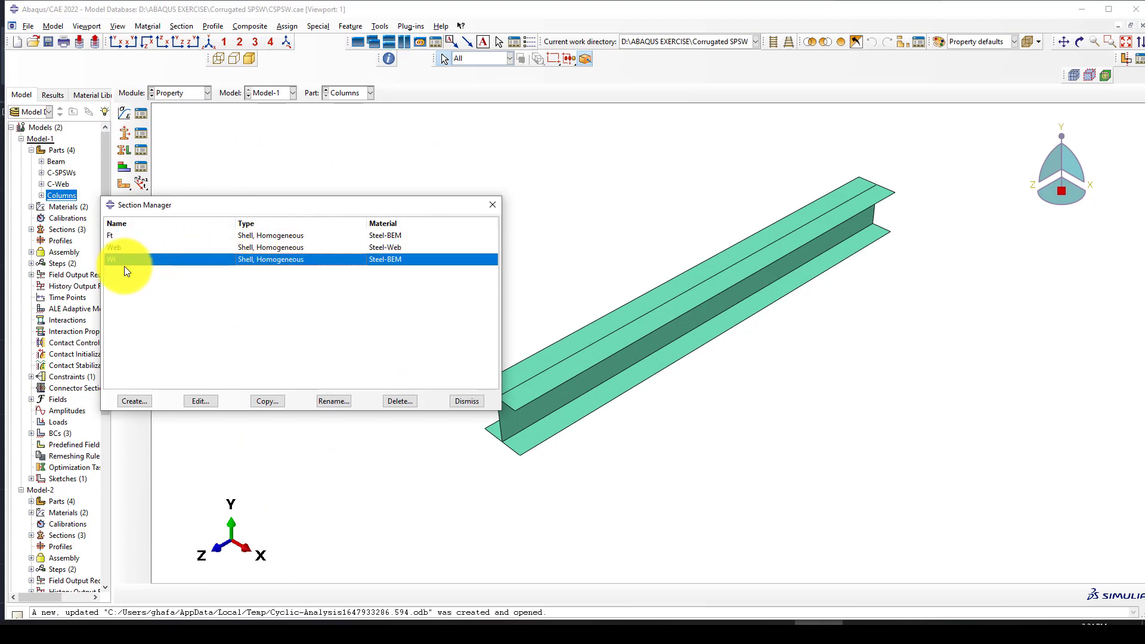
click(249, 249)
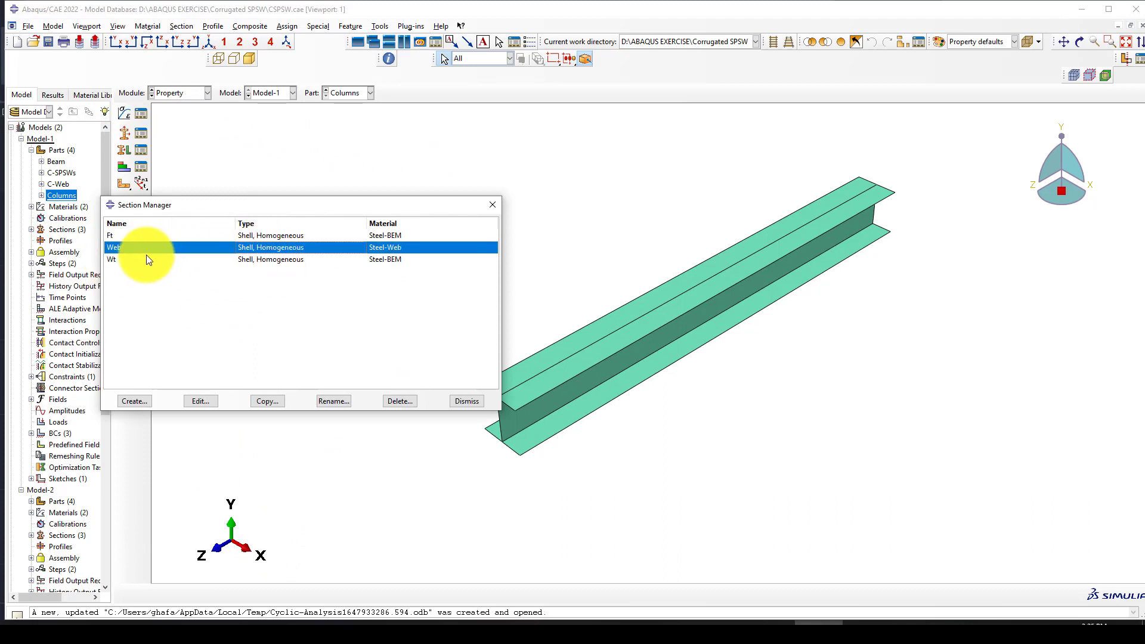
click(206, 402)
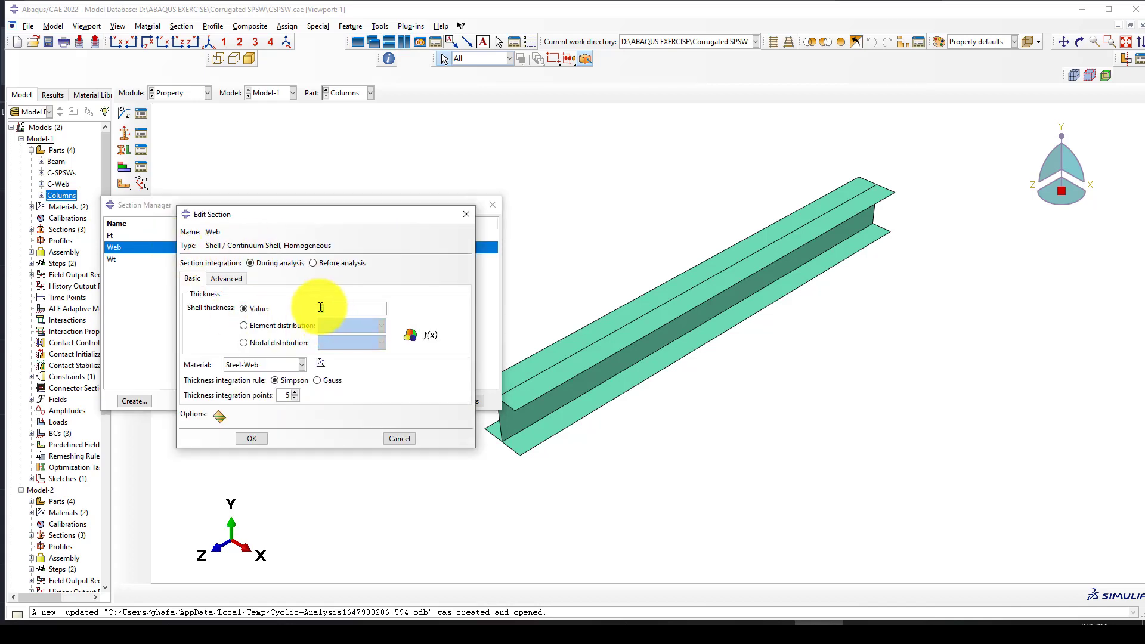
click(257, 438)
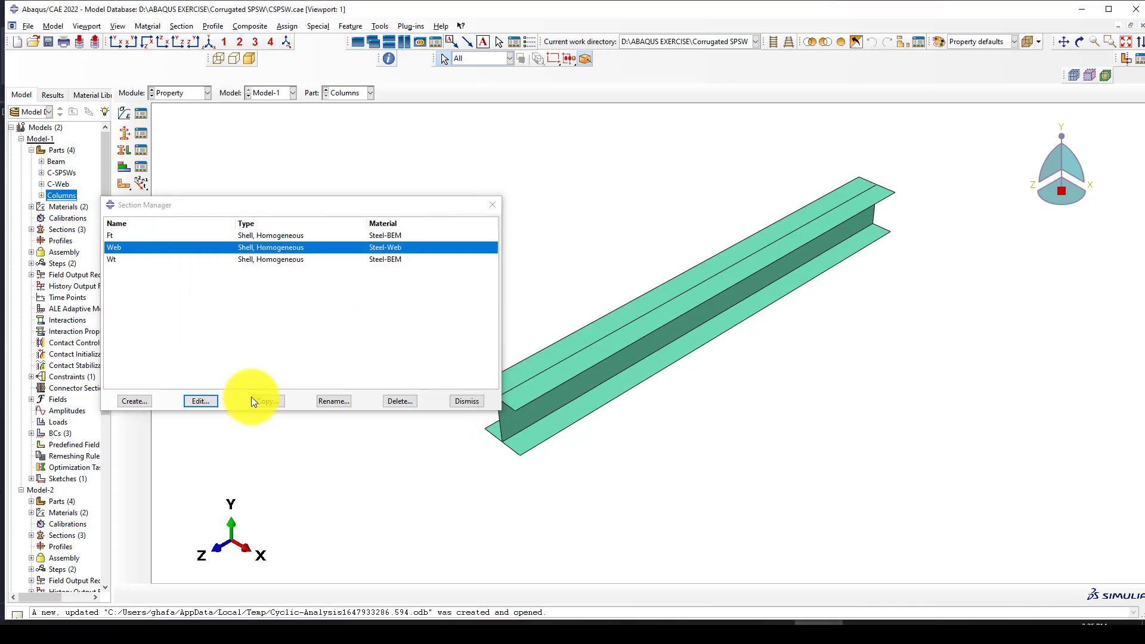
Check the shell thickness and material of the Ft flange section.
click(244, 237)
click(198, 401)
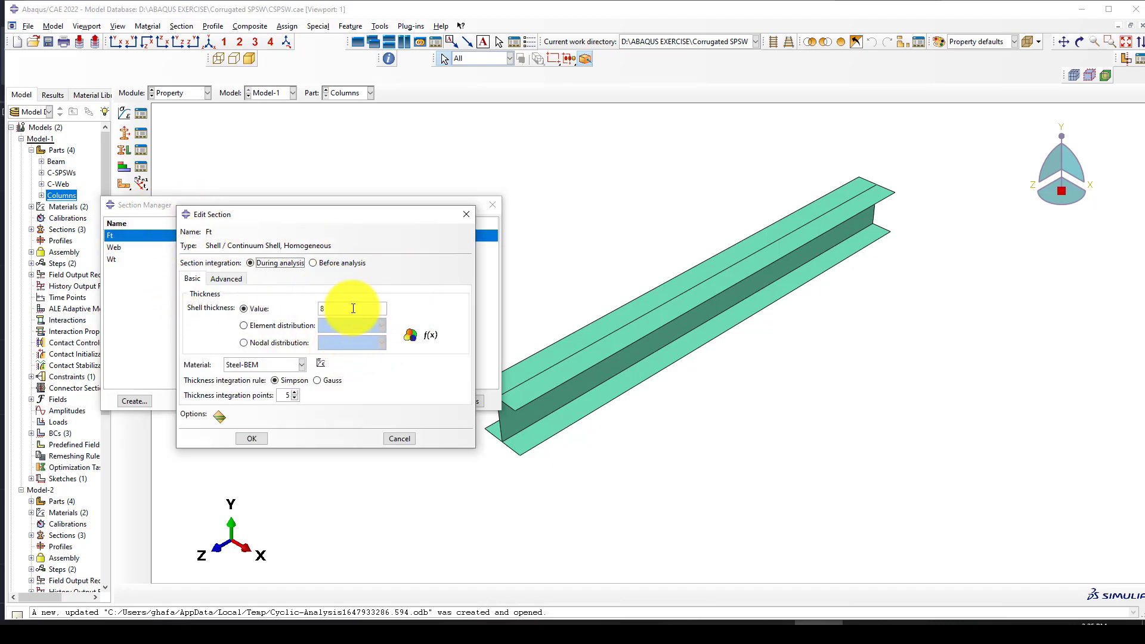
click(252, 438)
Inspect the Wt section's shell thickness and material against the column's web plate, and leave the section list.
click(247, 260)
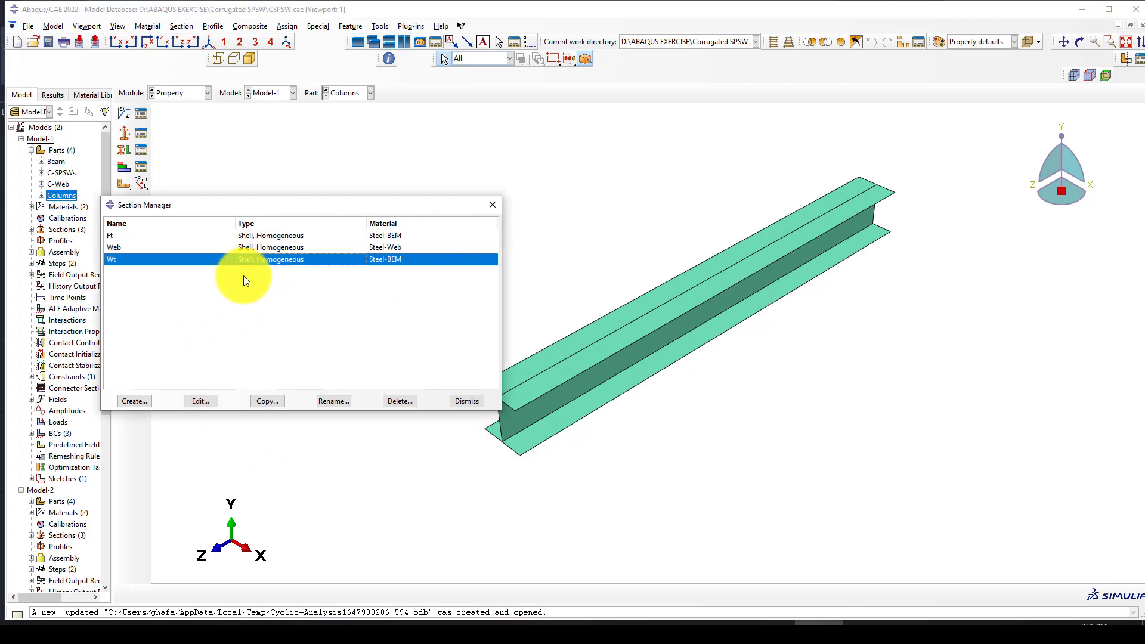
click(203, 400)
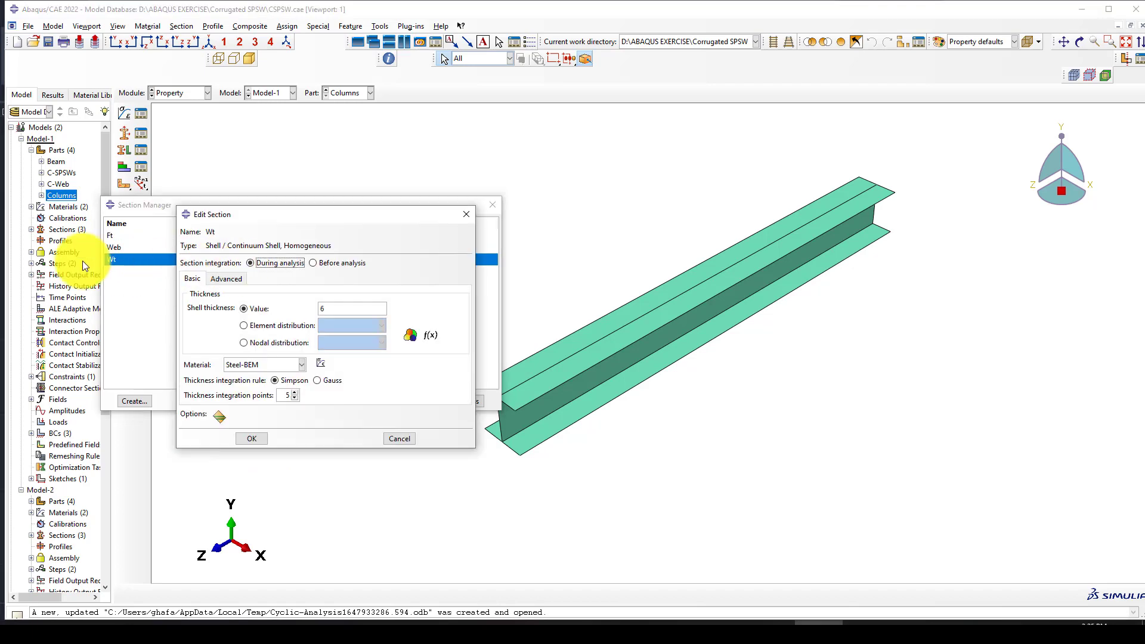
scroll(777, 266, up, 3)
scroll(528, 405, down, 2)
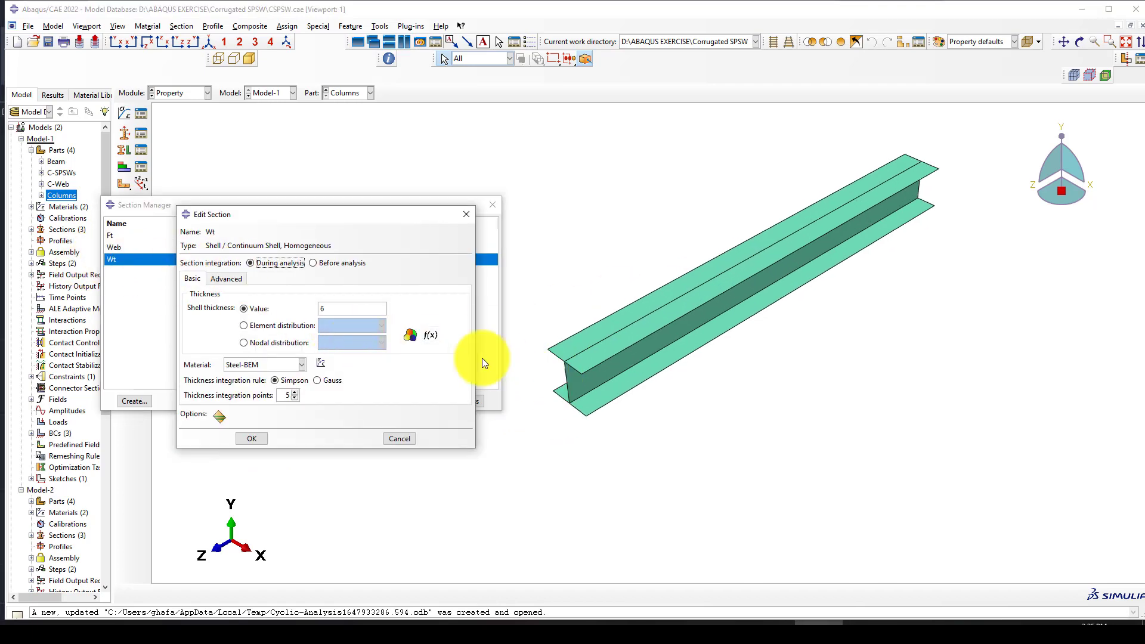
drag(329, 307, 294, 310)
click(245, 439)
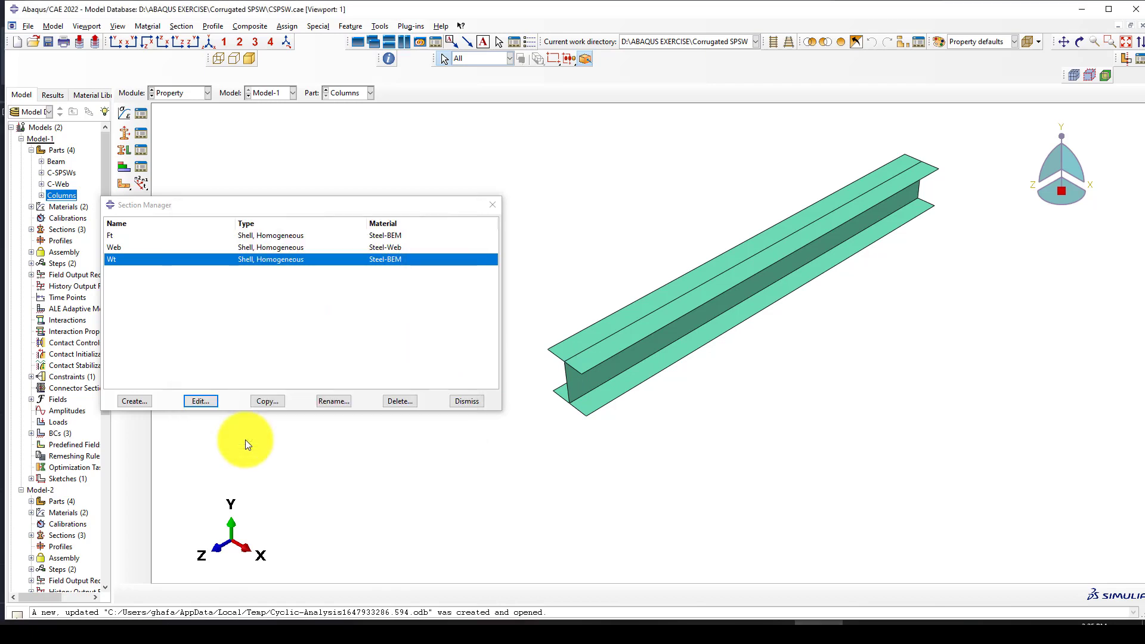
click(210, 400)
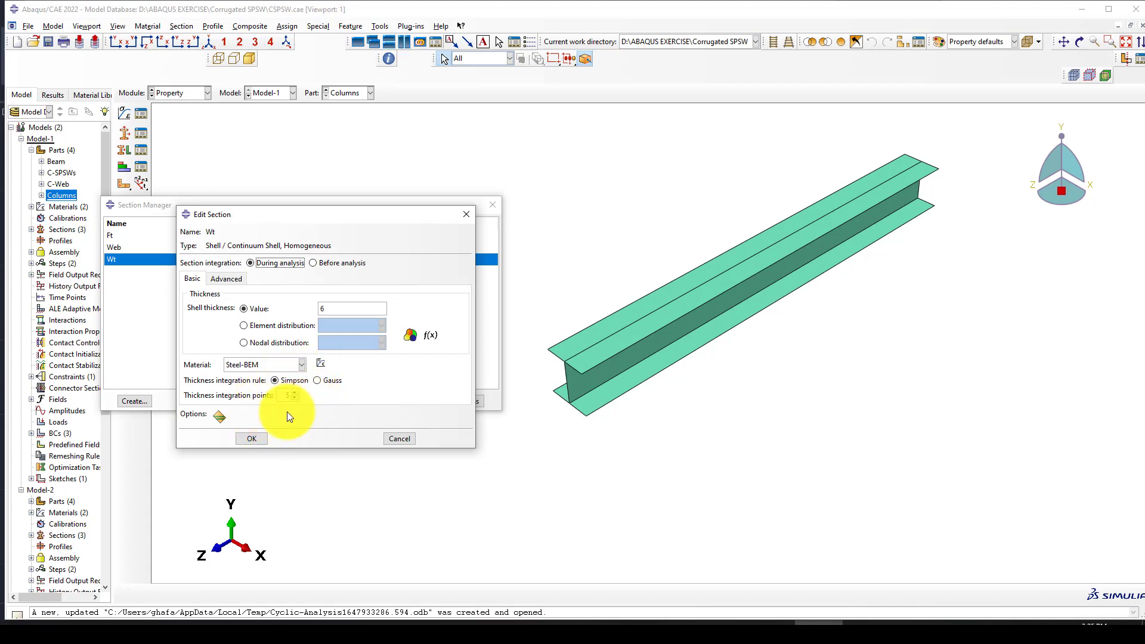
scroll(578, 386, down, 3)
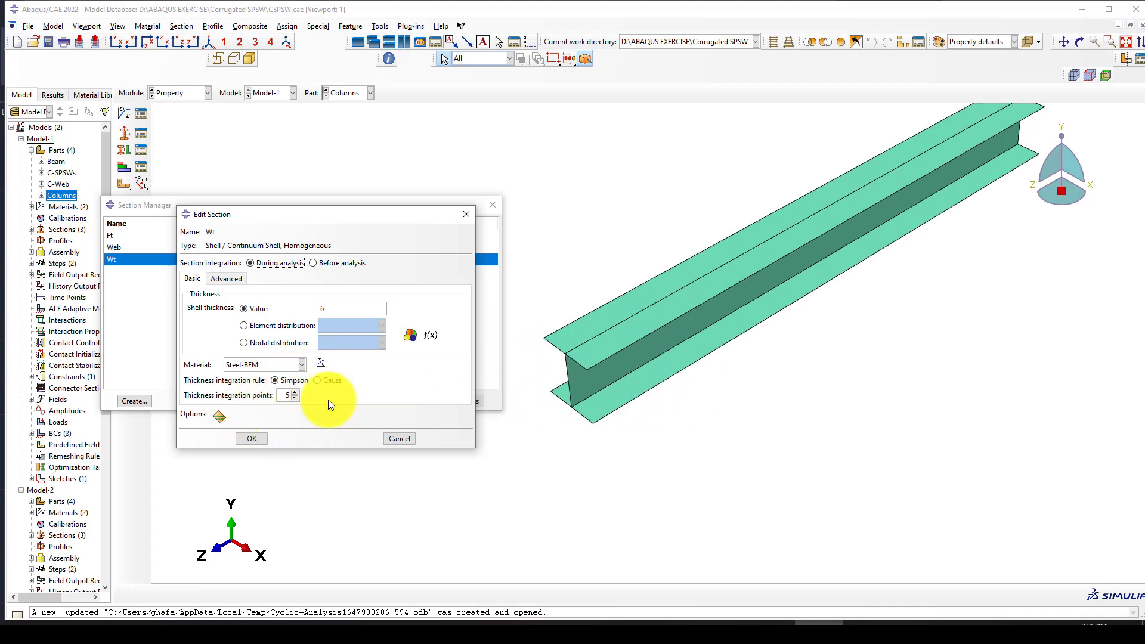
scroll(607, 359, down, 2)
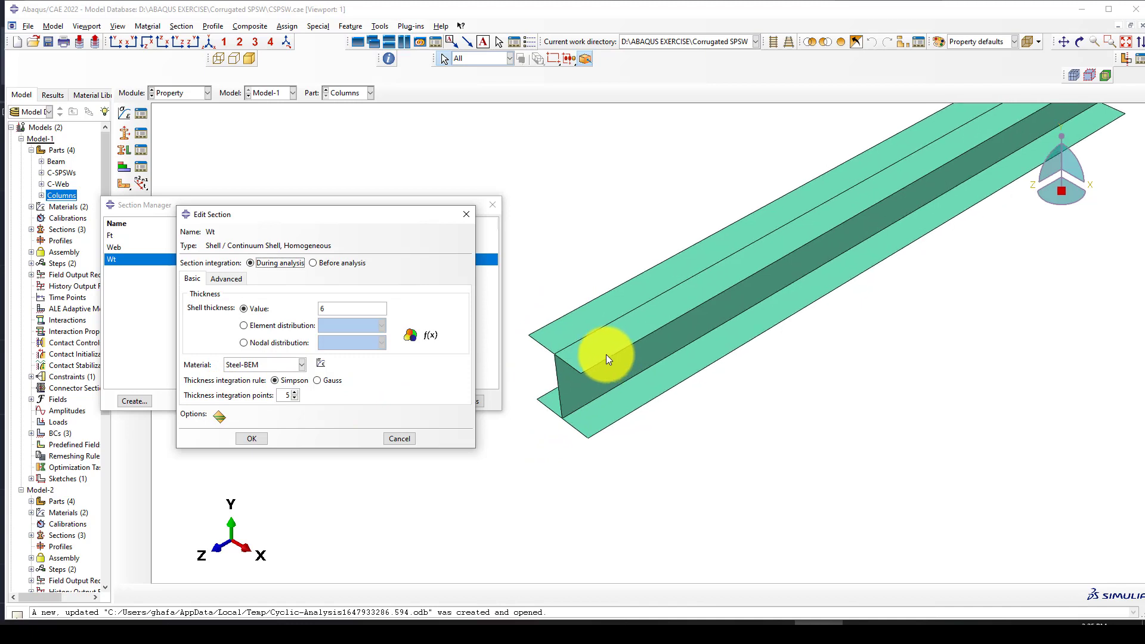
click(253, 439)
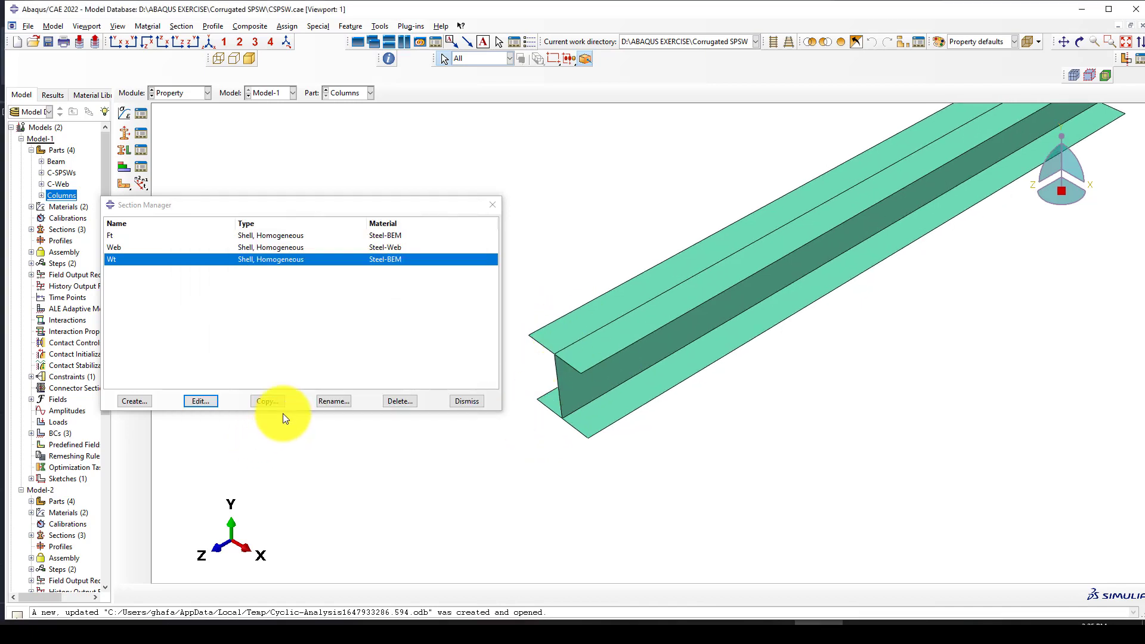
click(474, 397)
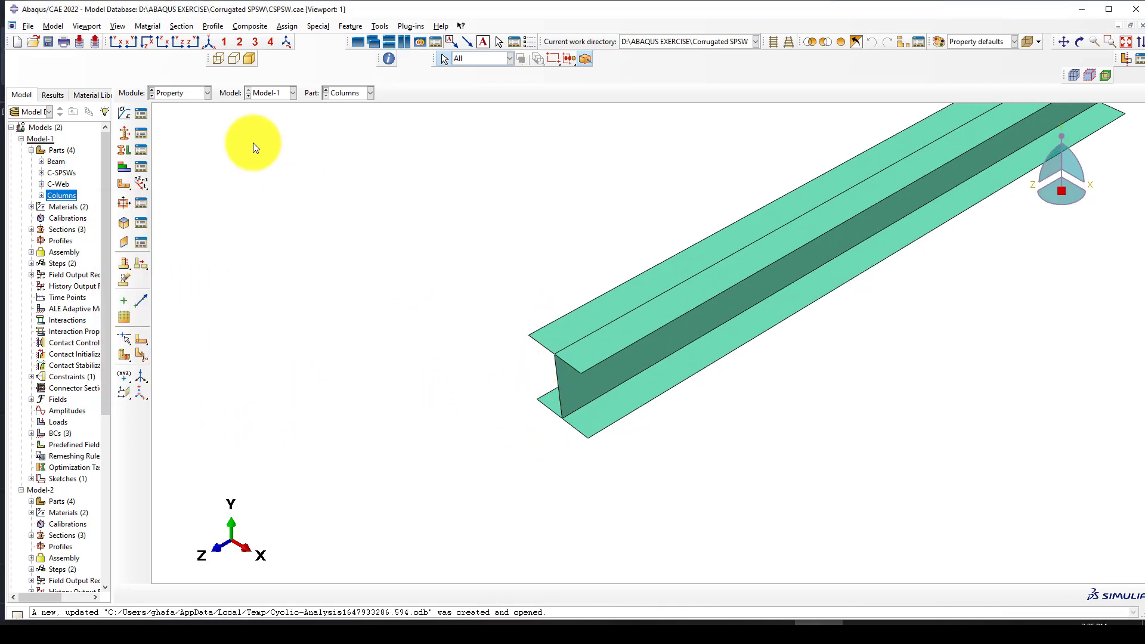
List the section assignments of the Columns part and start a new assignment up to the region selection.
click(173, 94)
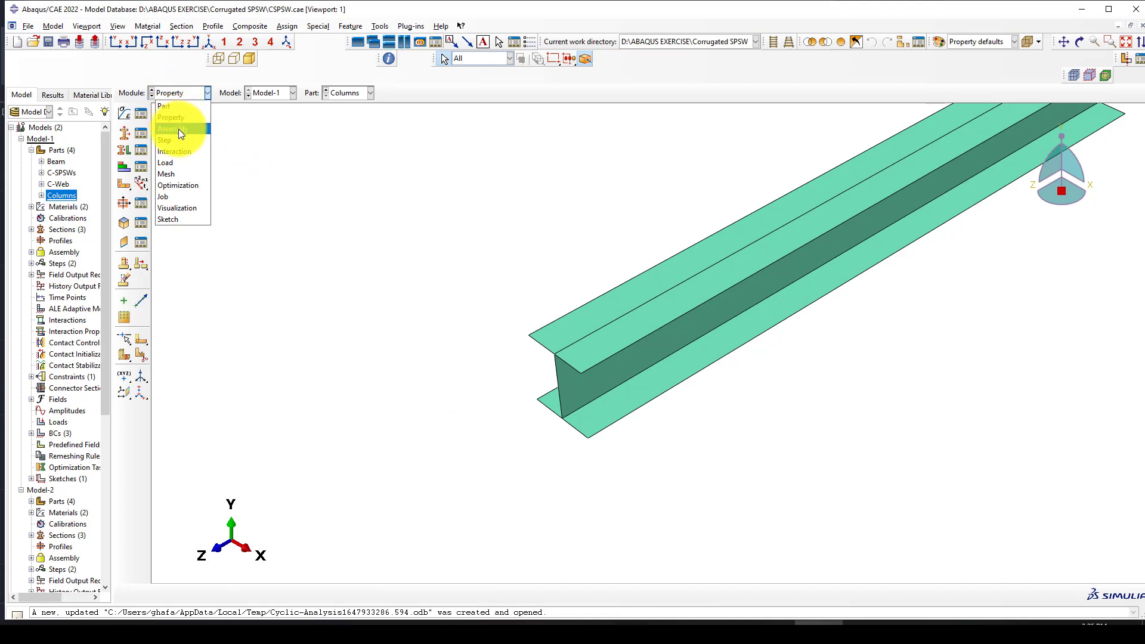
click(252, 141)
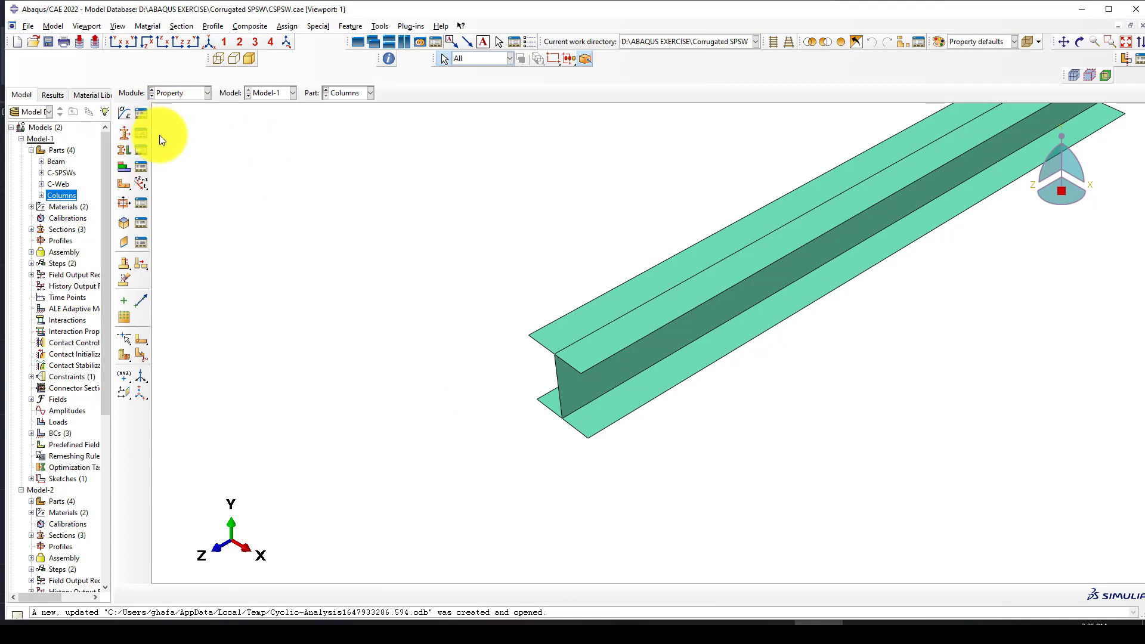
click(145, 153)
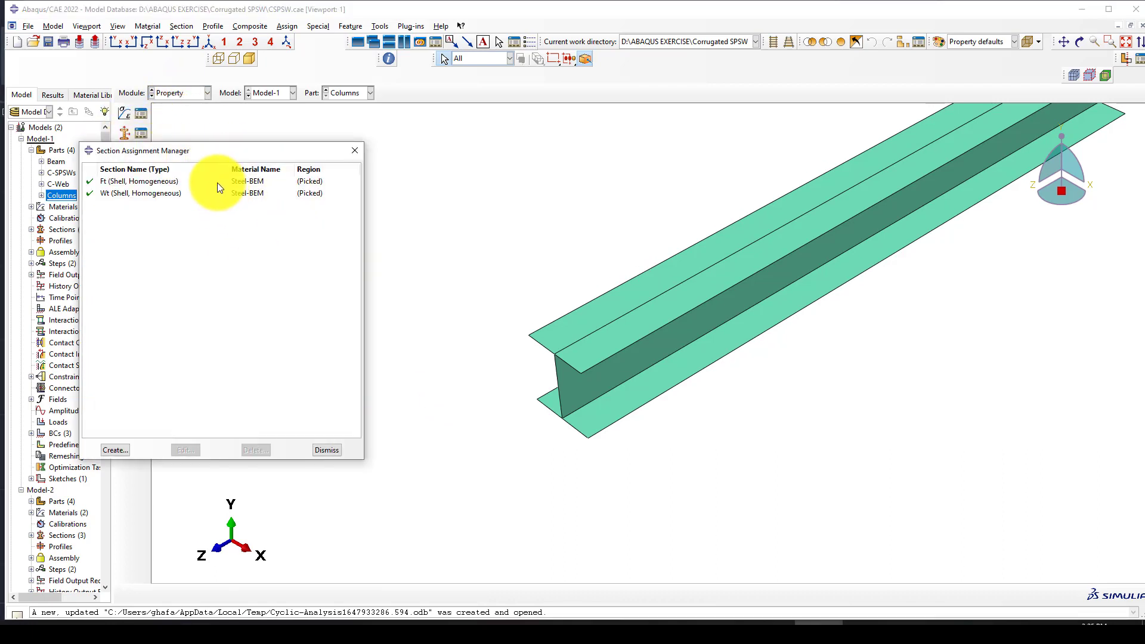
click(143, 182)
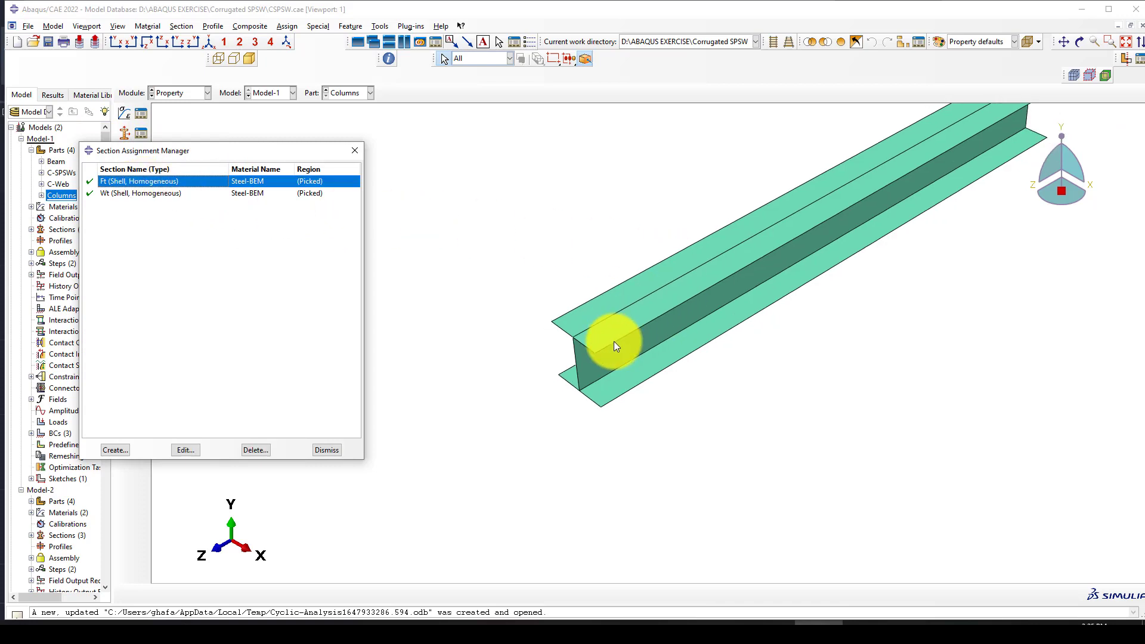
scroll(632, 292, down, 3)
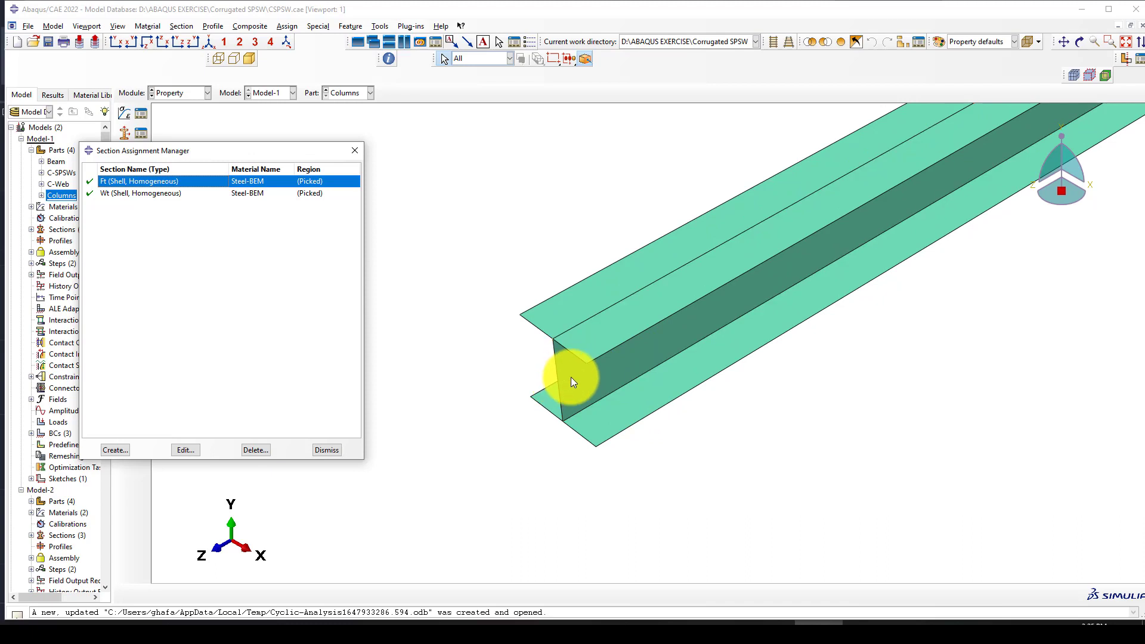
click(117, 447)
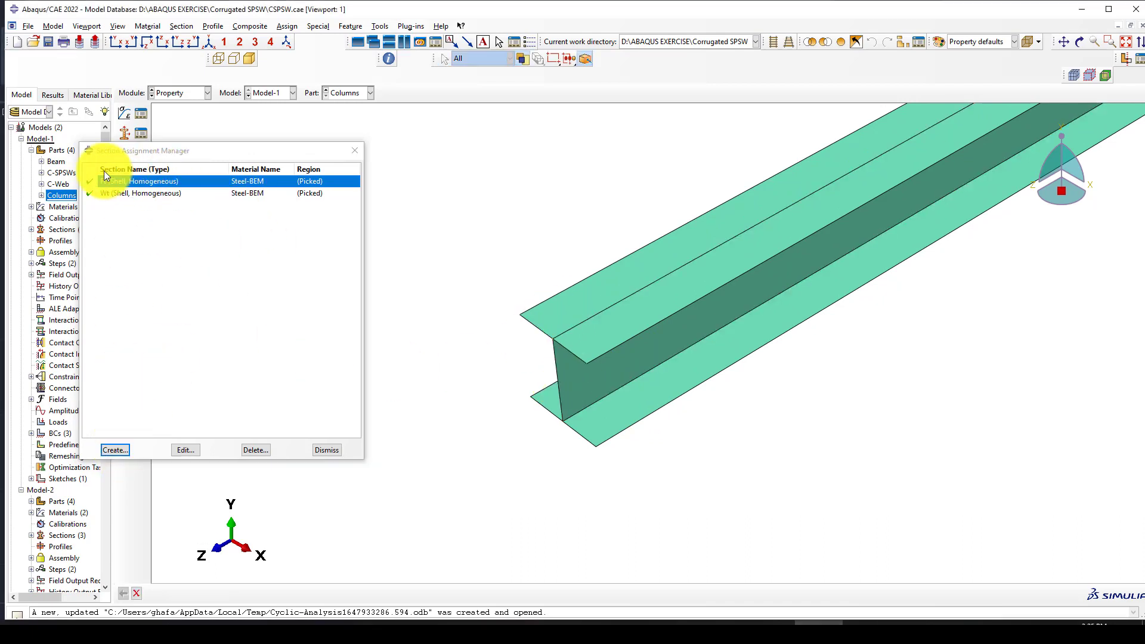
click(301, 589)
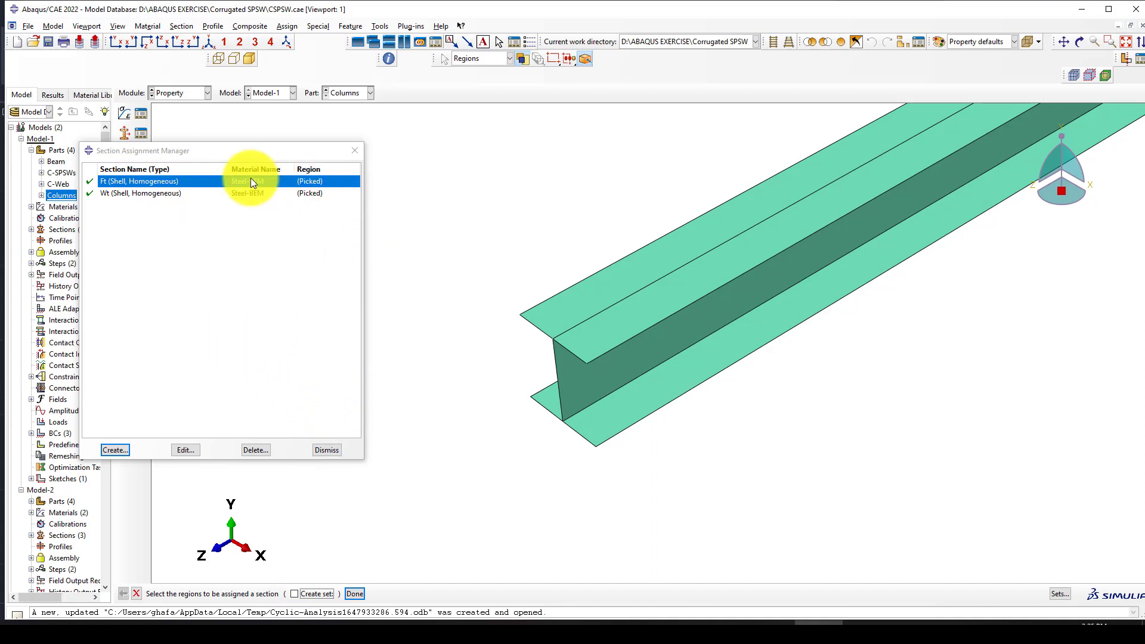
Inspect the Ft and Wt section assignments and the column regions each one covers.
click(183, 449)
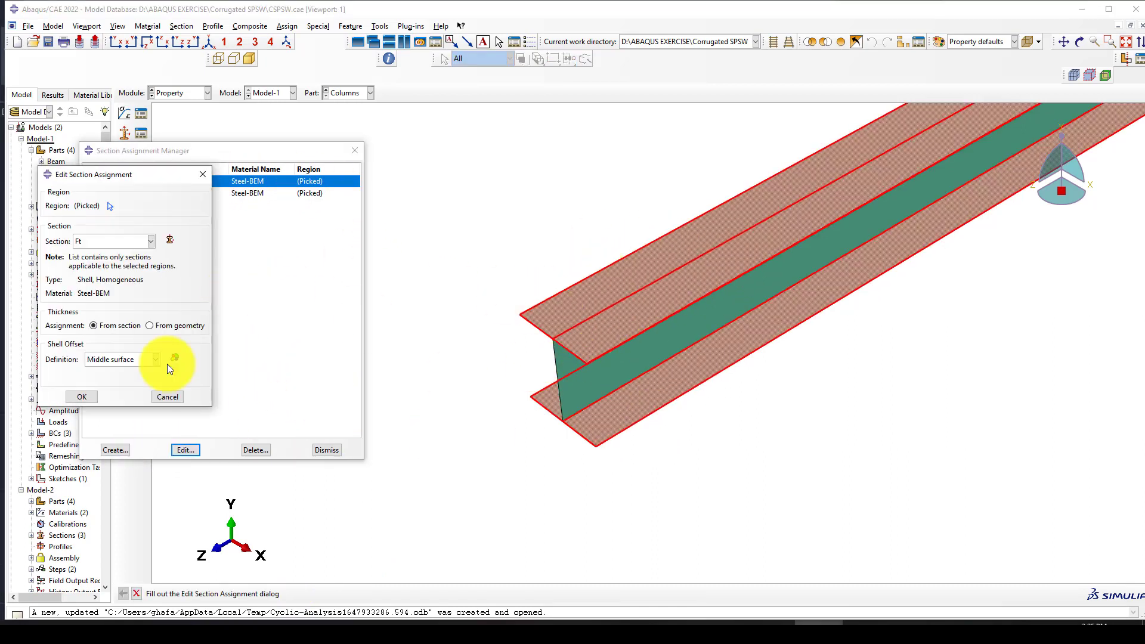
click(201, 174)
click(203, 193)
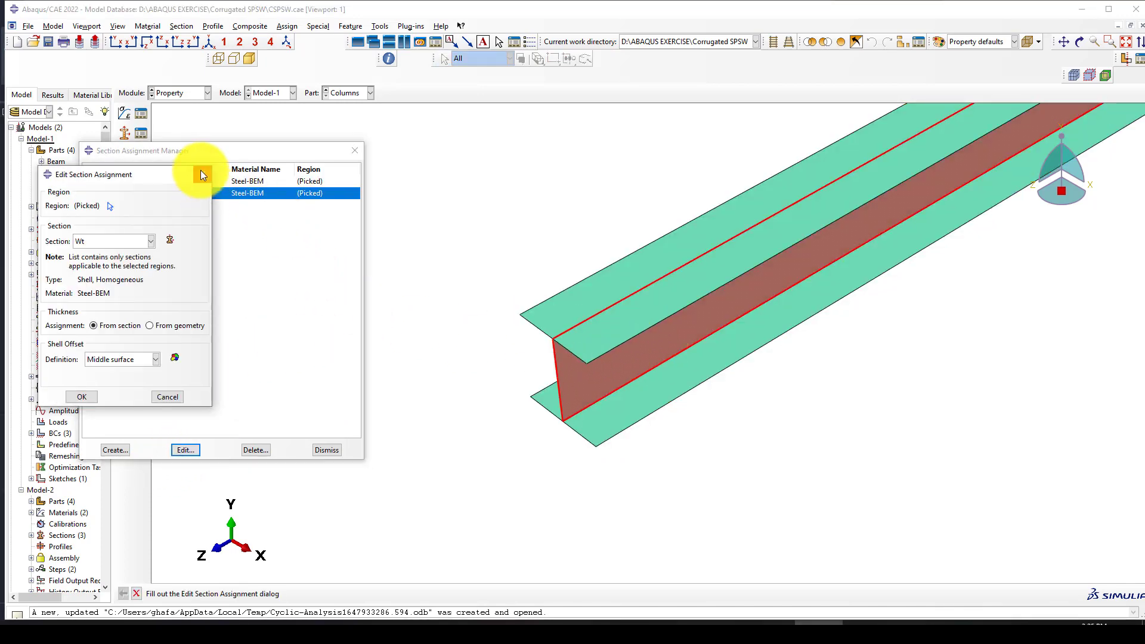
Leave the section assignments of the Columns part without changes and look over the whole column.
click(202, 175)
click(355, 150)
scroll(324, 320, down, 1)
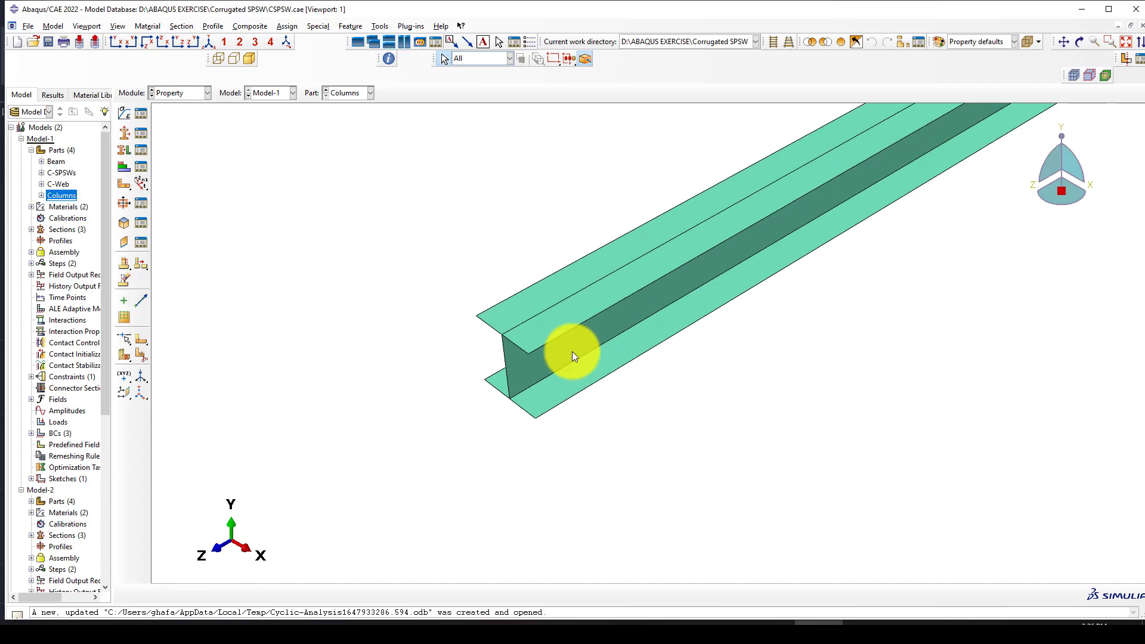
scroll(502, 385, up, 1)
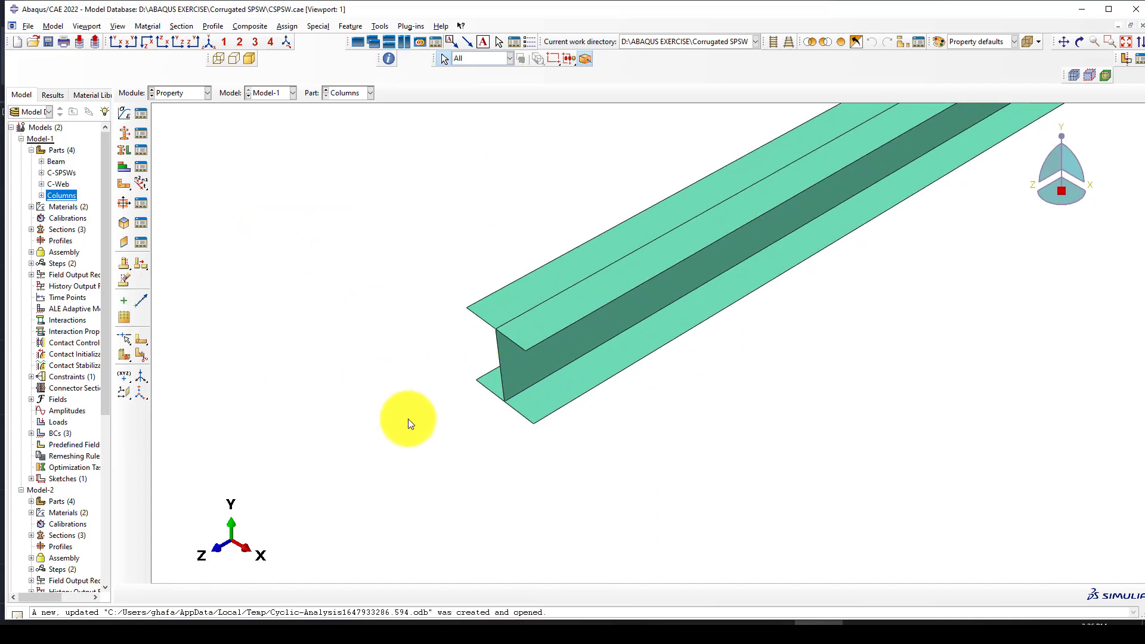
scroll(407, 419, down, 1)
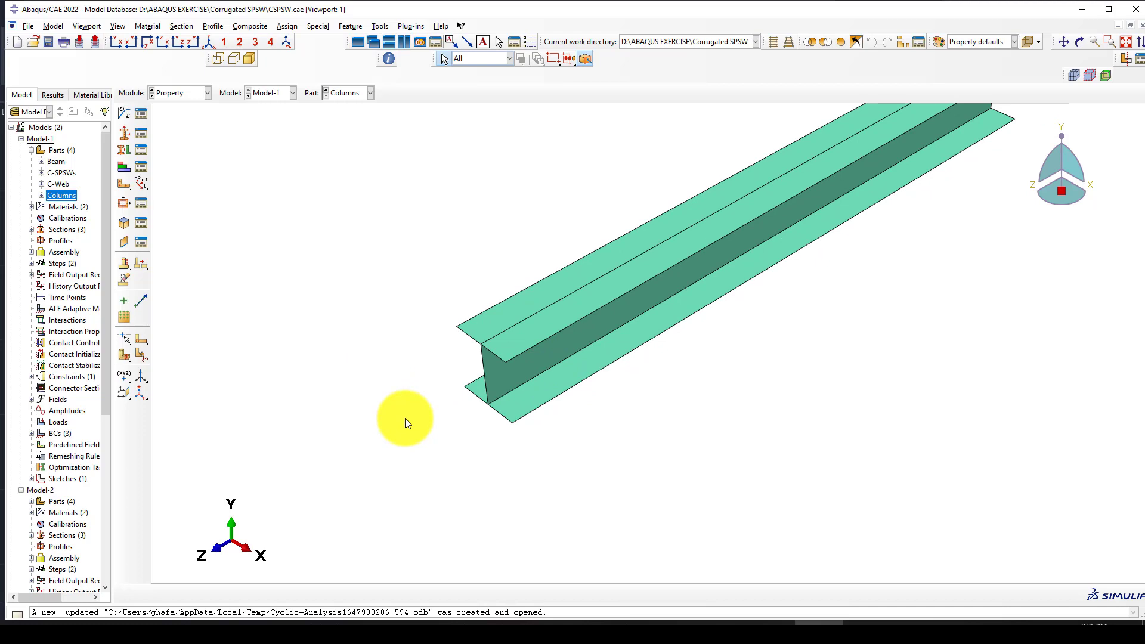
scroll(386, 432, down, 2)
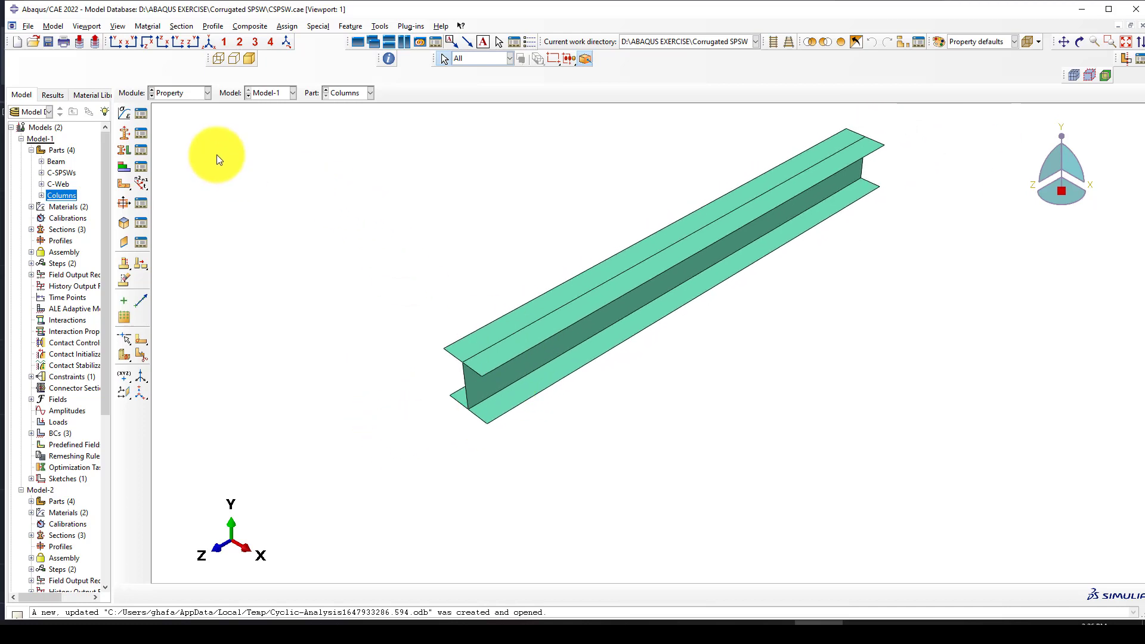
Switch to the Assembly module and try to create a part instance in Model-1's assembly.
click(183, 93)
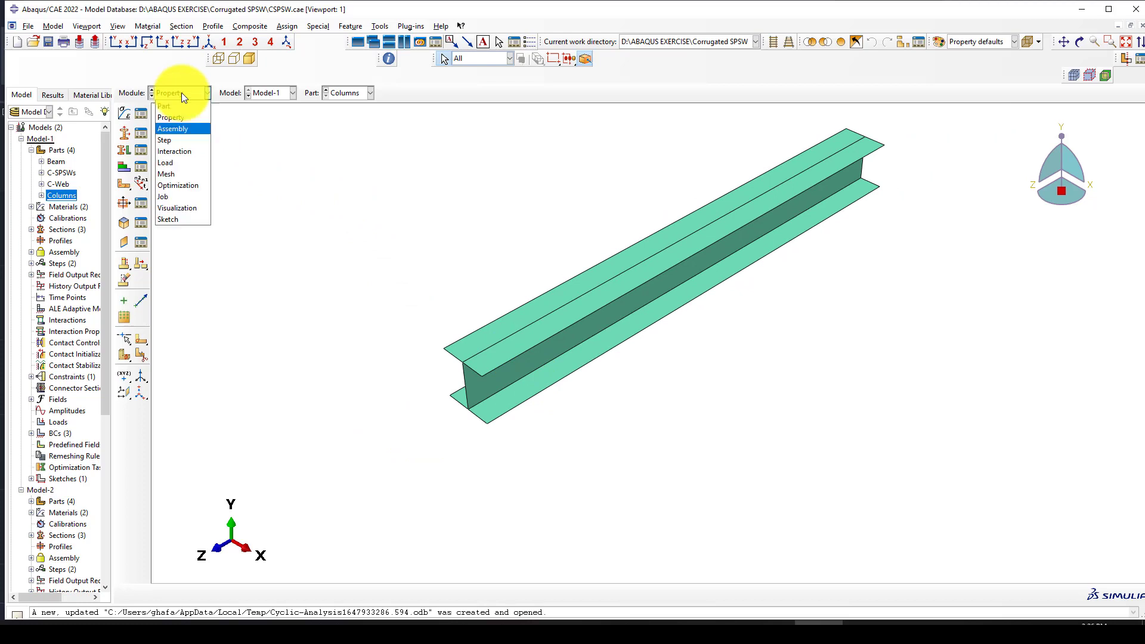
click(181, 131)
click(125, 113)
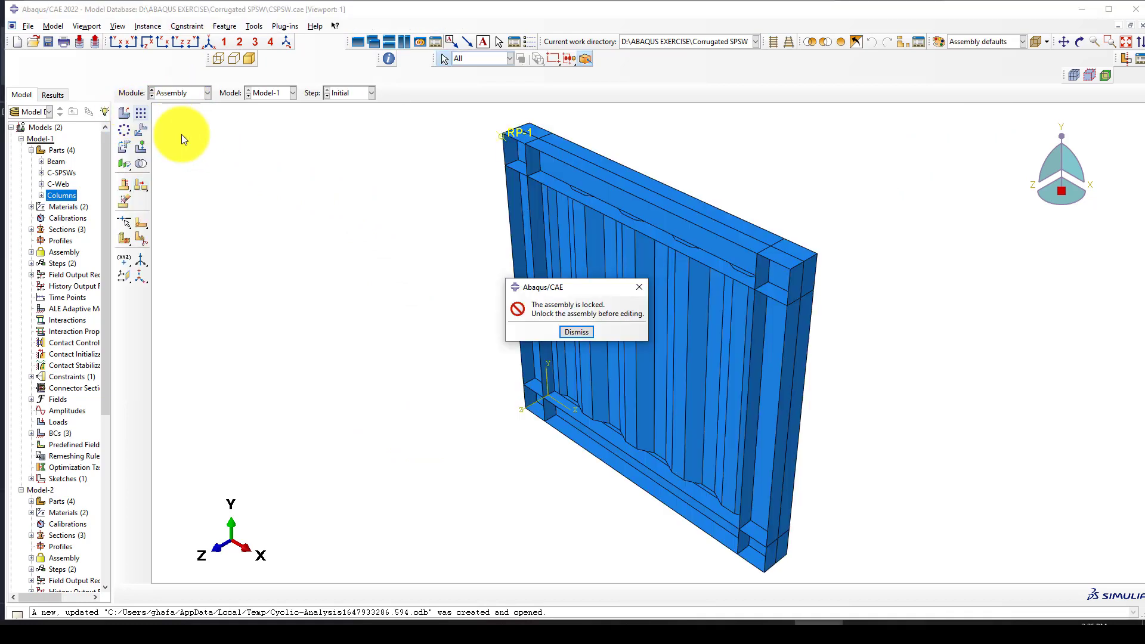
click(576, 332)
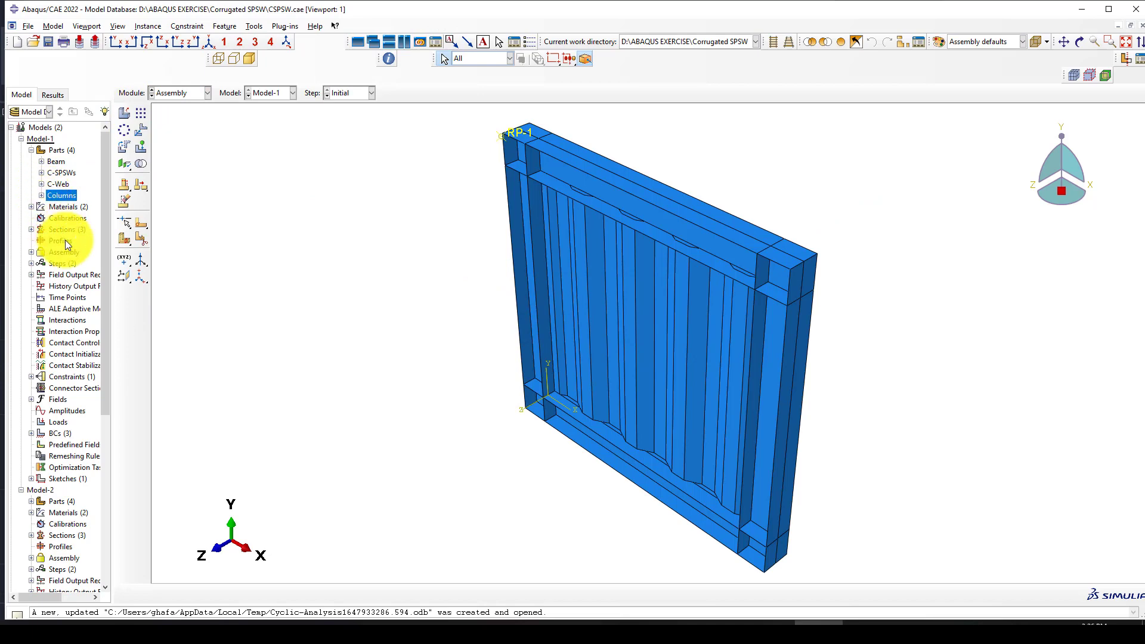
Examine the assembled wall with its beams, columns and corrugated web.
scroll(513, 262, down, 3)
scroll(385, 241, up, 4)
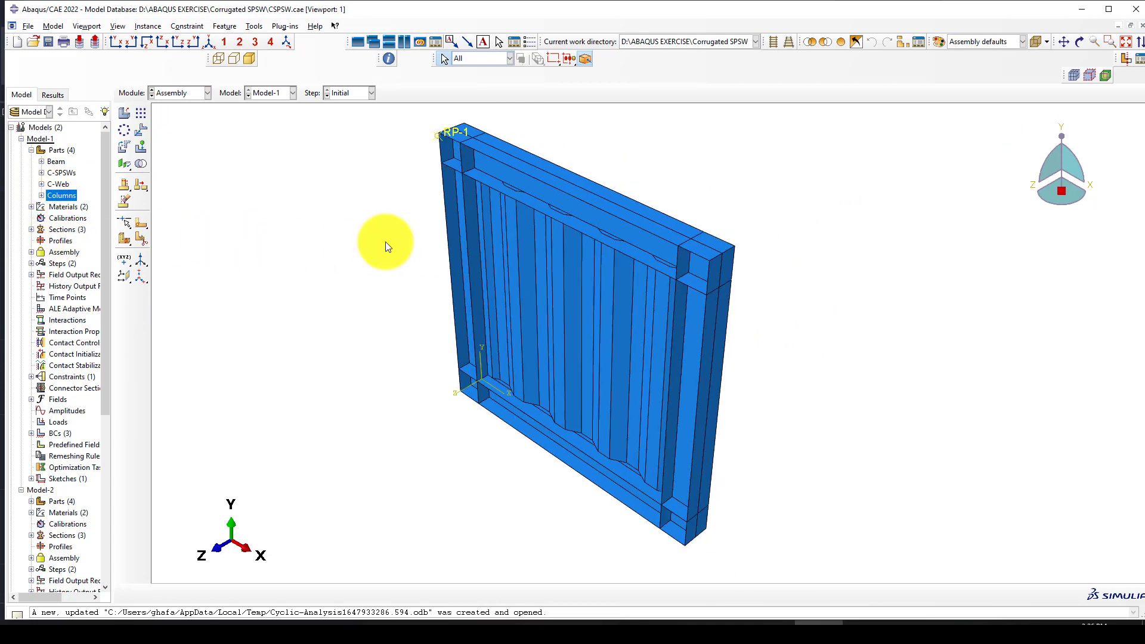
scroll(650, 258, down, 2)
ctrl+alt+drag(635, 288, 660, 263)
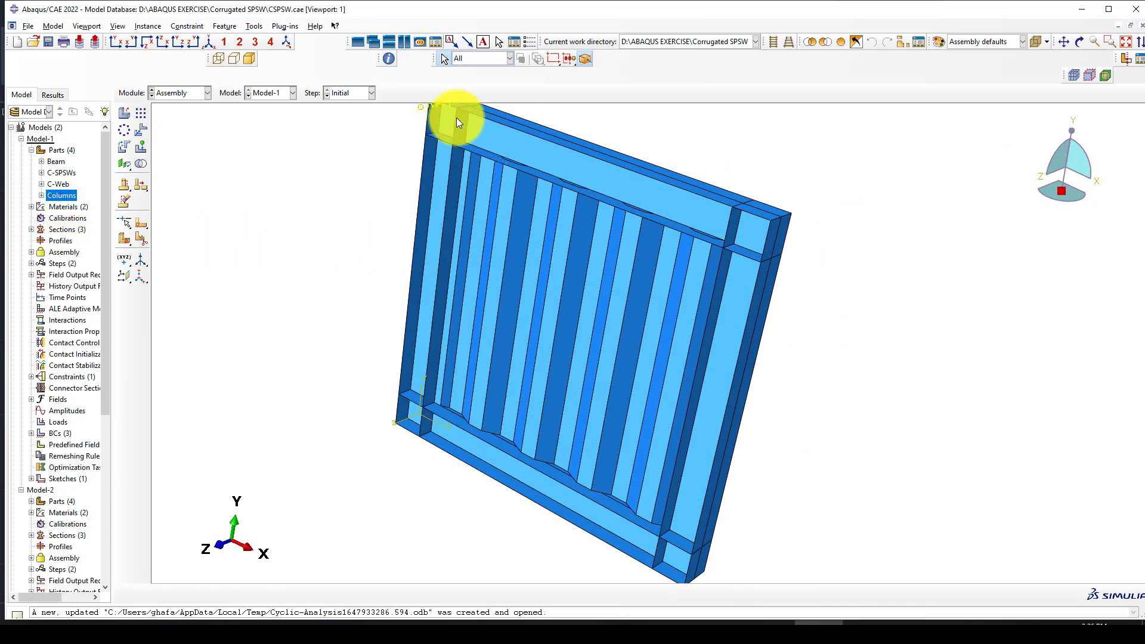
scroll(443, 173, down, 3)
scroll(336, 167, up, 2)
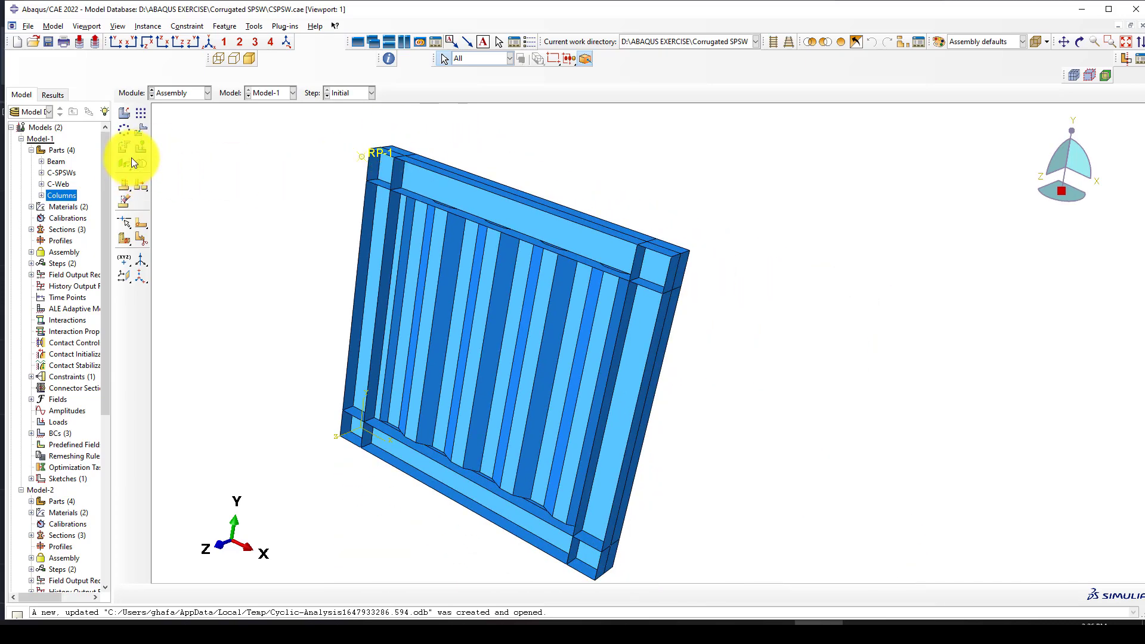
scroll(376, 245, up, 2)
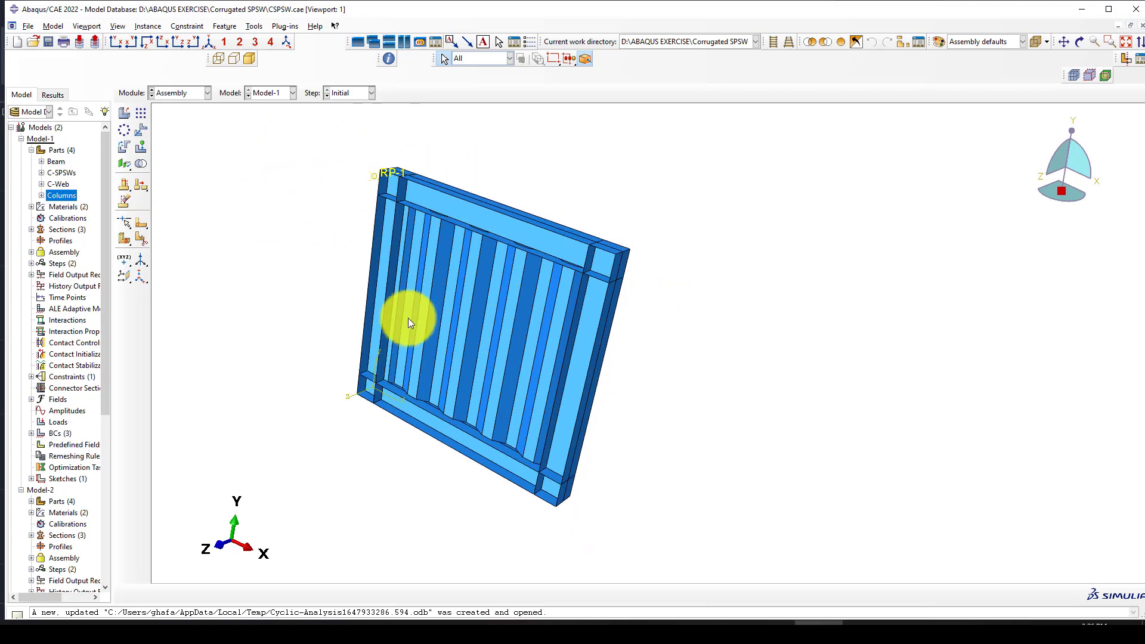
Inspect the beam-to-column joint at the wall's upper corner opposite RP-1.
scroll(391, 317, down, 1)
scroll(620, 274, down, 3)
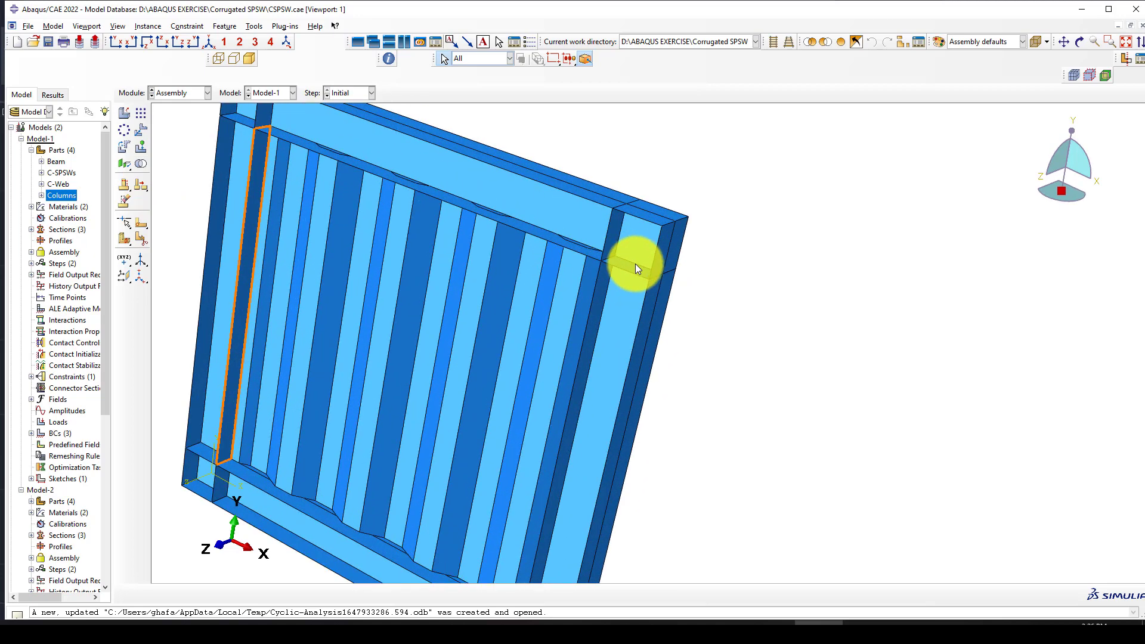
scroll(607, 275, up, 1)
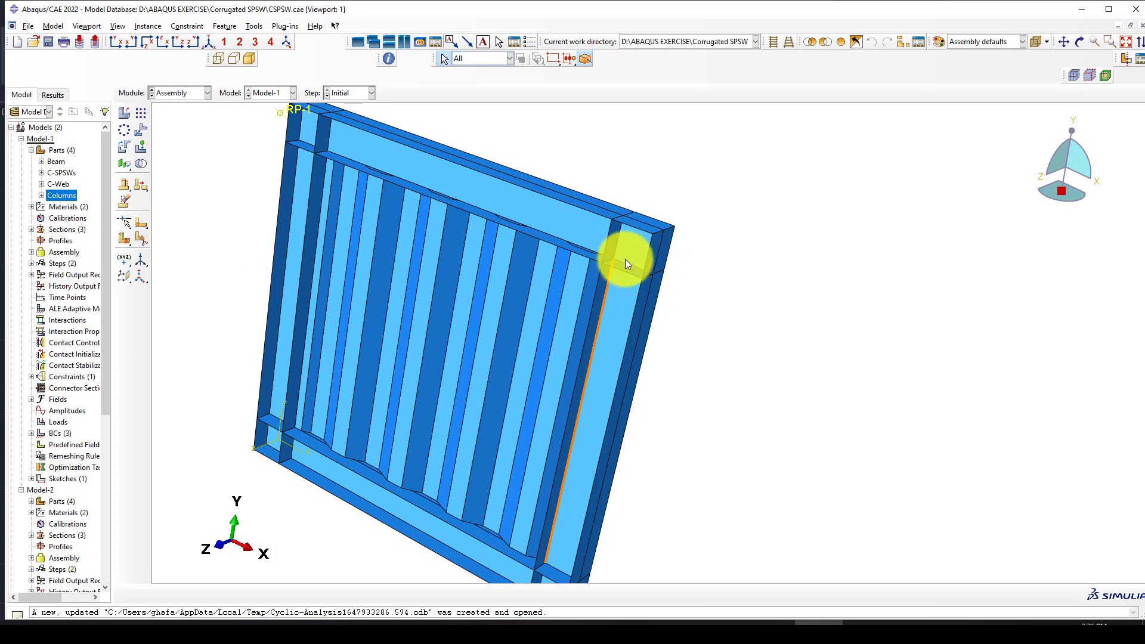
scroll(614, 262, down, 1)
scroll(623, 271, down, 2)
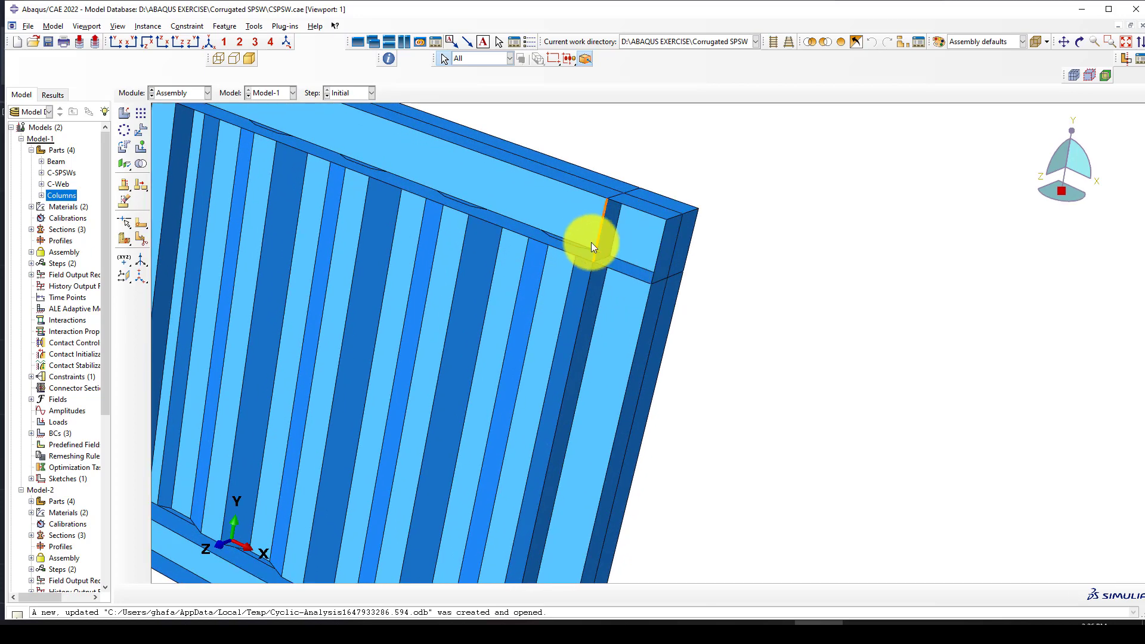
scroll(650, 259, up, 1)
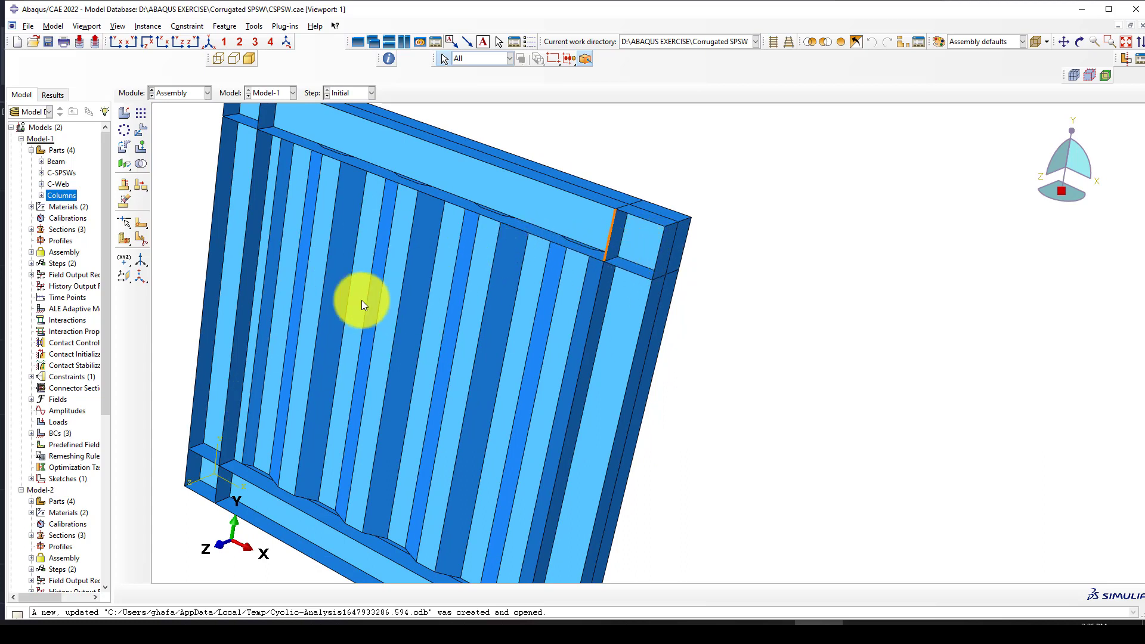
Inspect the corrugated web plate and its surrounding frame from different angles.
scroll(428, 189, up, 3)
scroll(308, 261, down, 2)
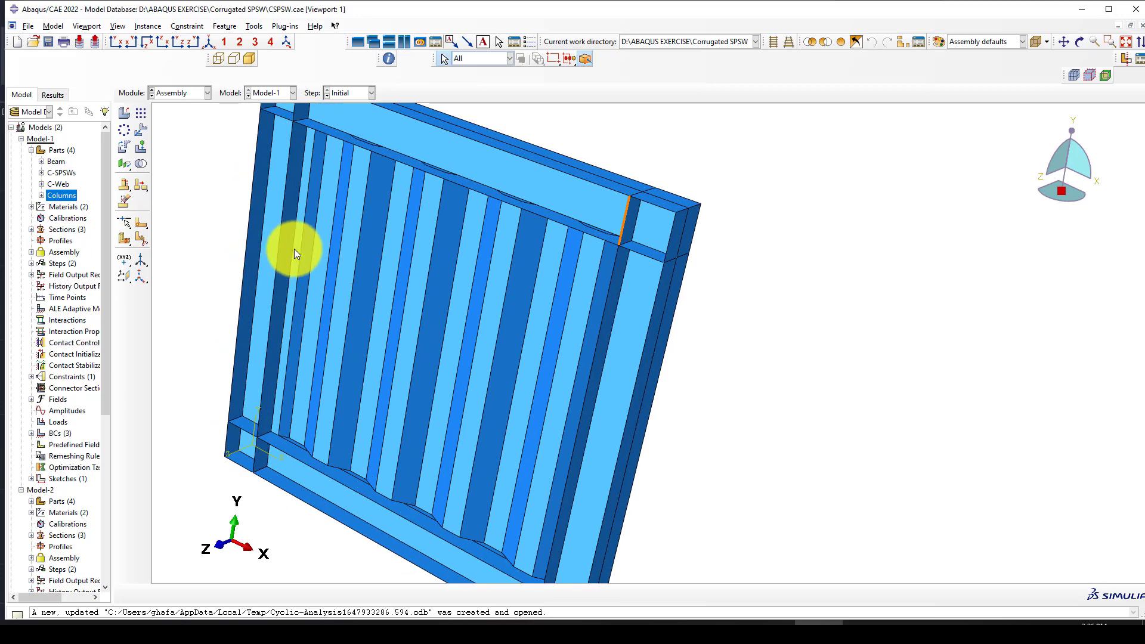
scroll(295, 250, down, 3)
scroll(295, 262, up, 1)
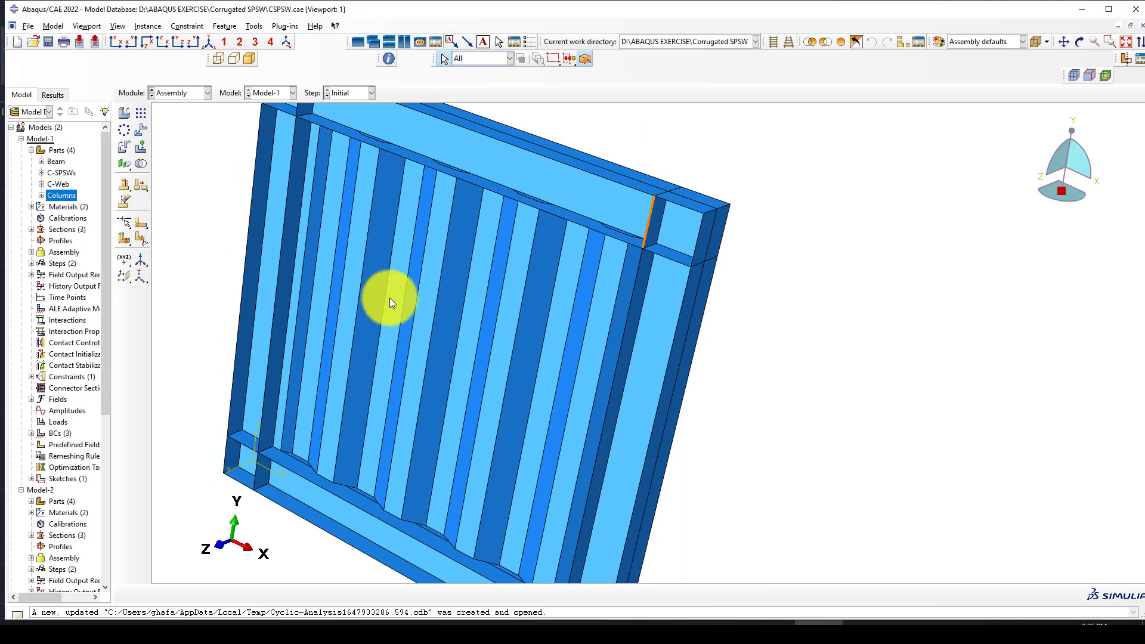
ctrl+alt+drag(414, 299, 366, 318)
scroll(720, 271, up, 1)
ctrl+alt+drag(721, 272, 597, 316)
Turn on shell thickness rendering in the assembly display options.
click(121, 26)
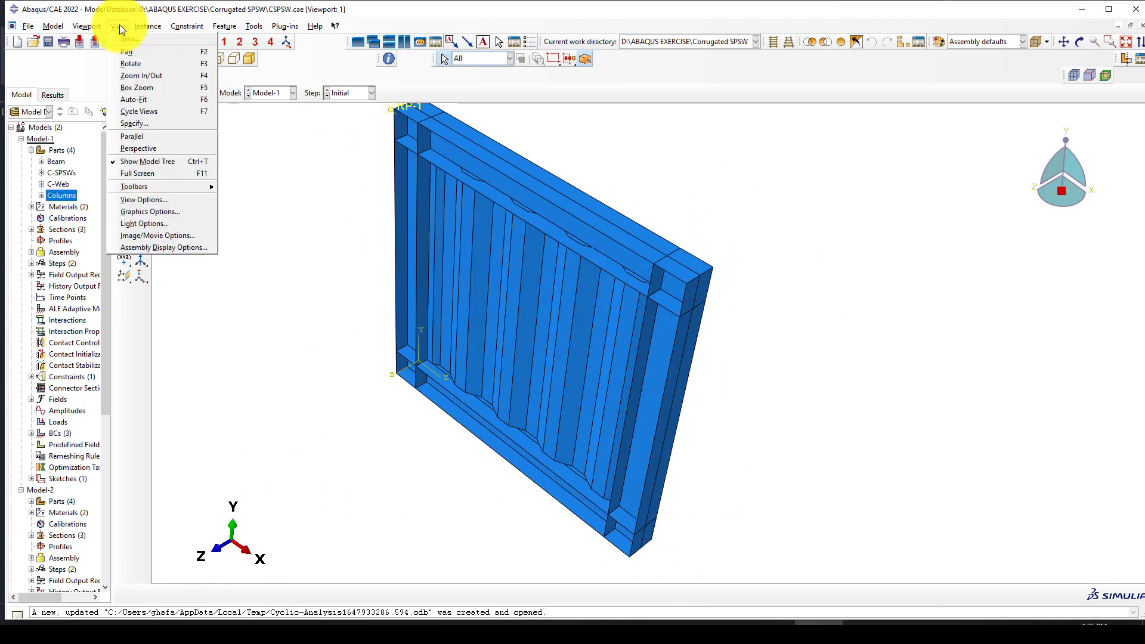
click(153, 248)
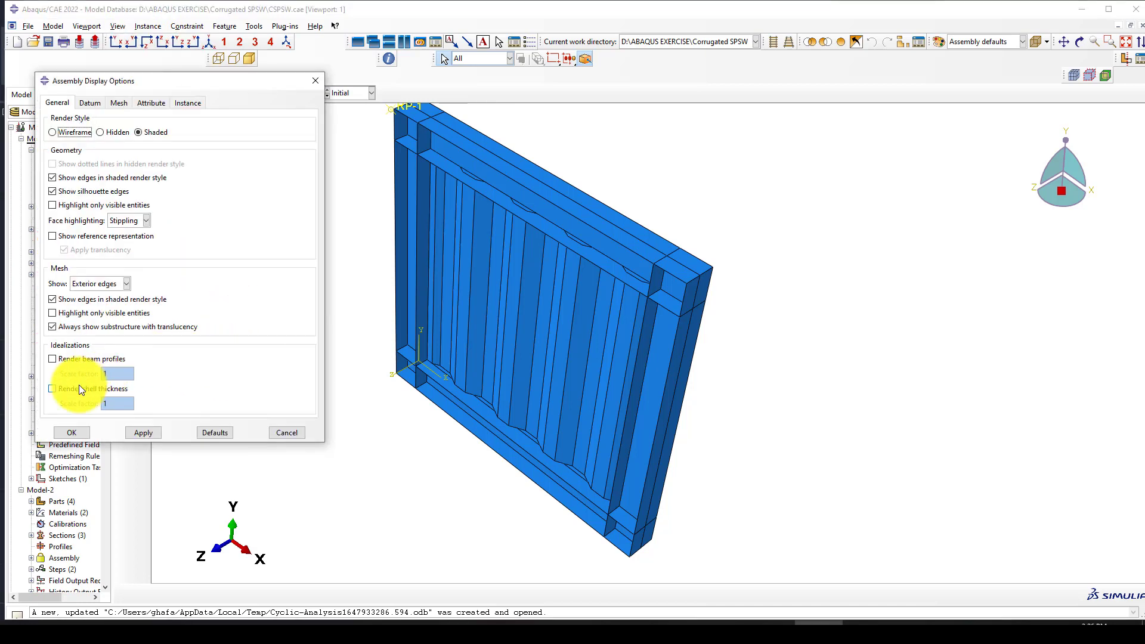
click(79, 388)
click(142, 432)
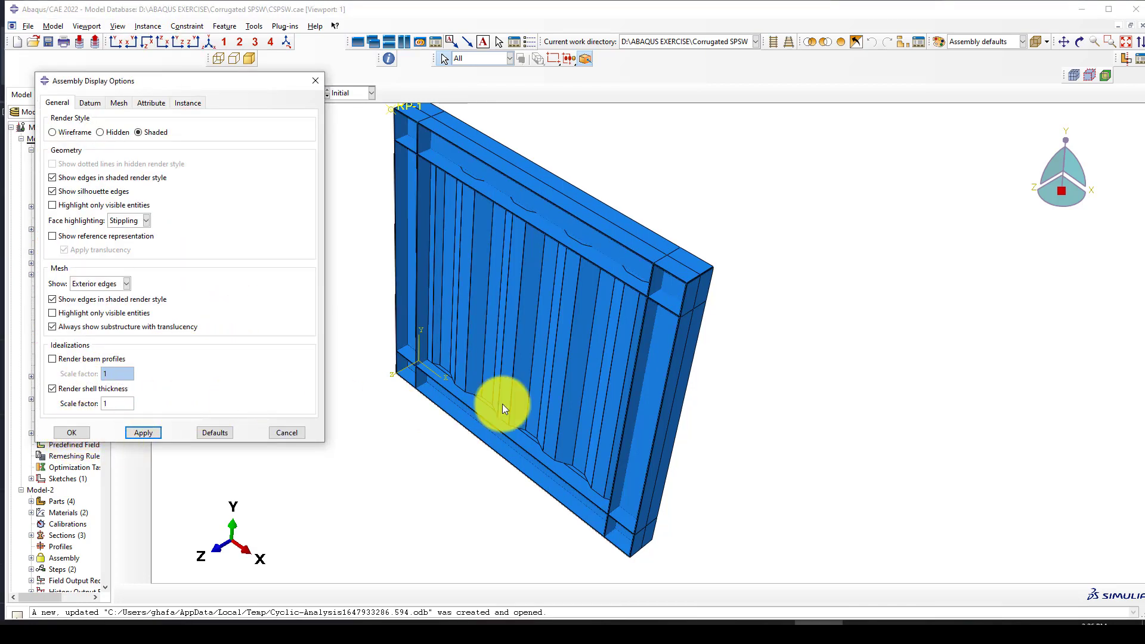
ctrl+alt+drag(592, 309, 702, 234)
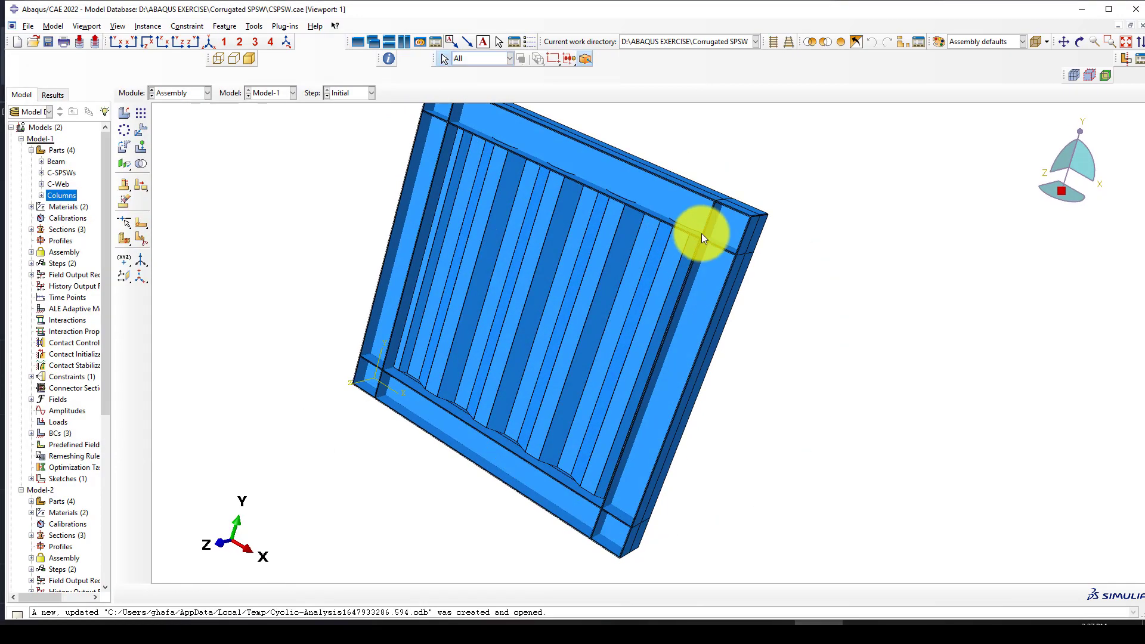
Examine the rendered plate thicknesses at the two upper beam-to-column joints.
scroll(712, 240, down, 6)
scroll(592, 177, down, 2)
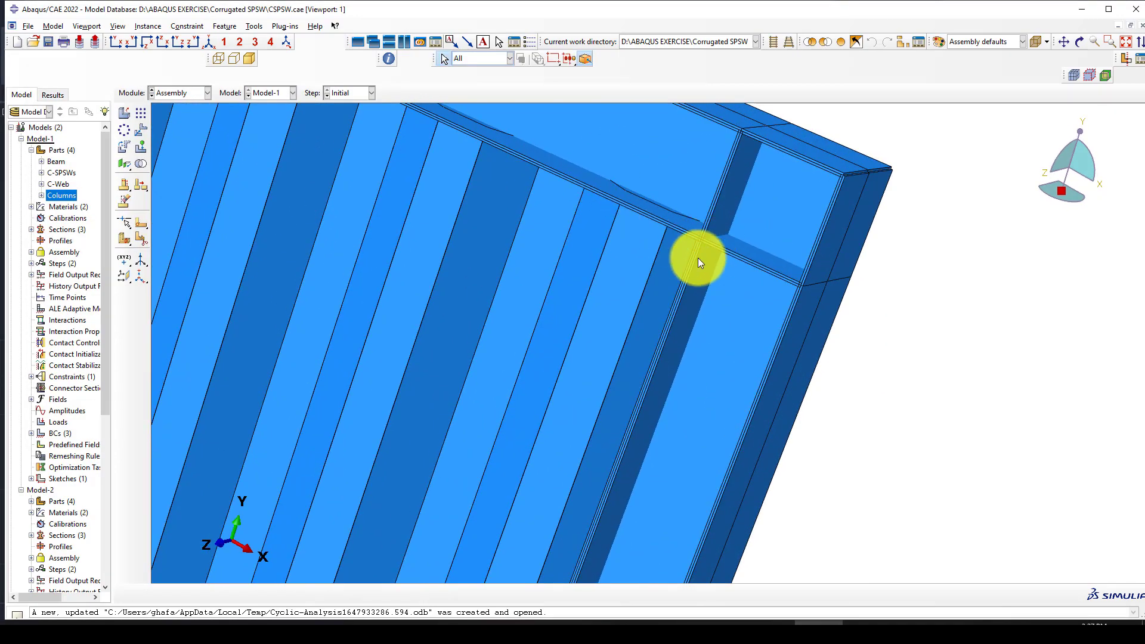
scroll(795, 294, up, 6)
scroll(492, 121, down, 3)
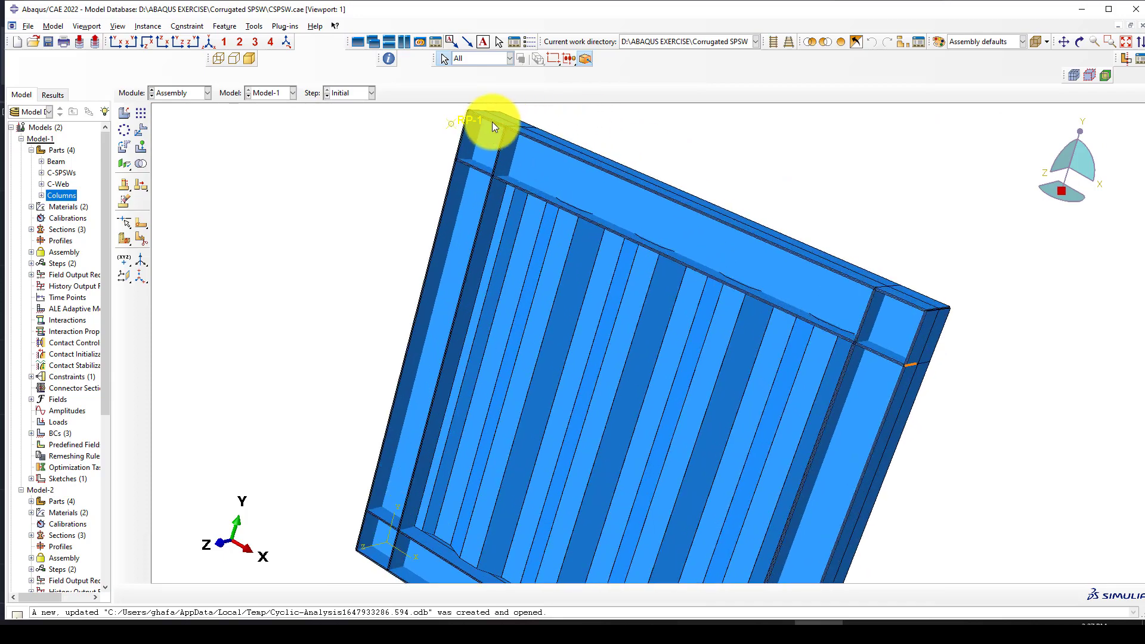
scroll(492, 122, down, 5)
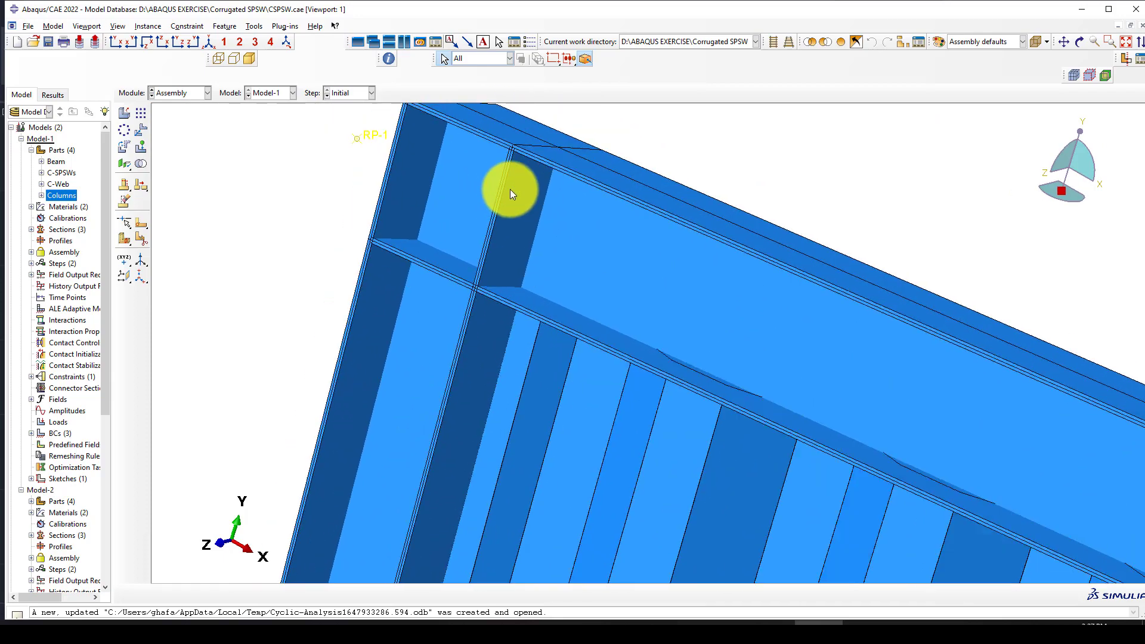
scroll(510, 188, up, 6)
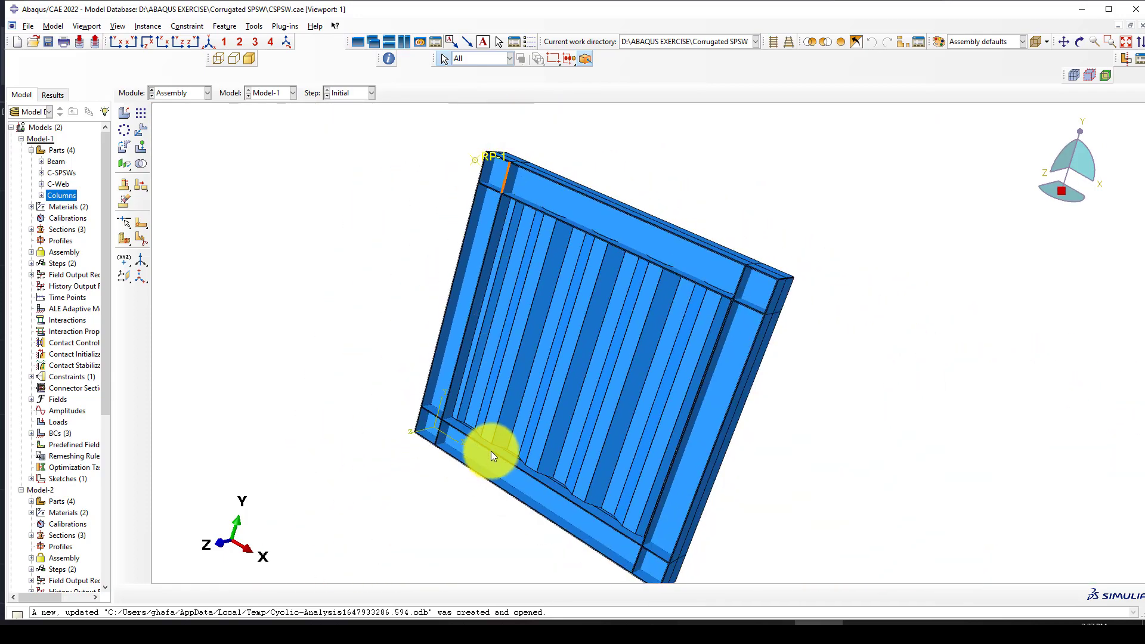
Examine the corrugated web's upper edge where it meets the top beam, viewed from below.
ctrl+alt+drag(492, 450, 534, 253)
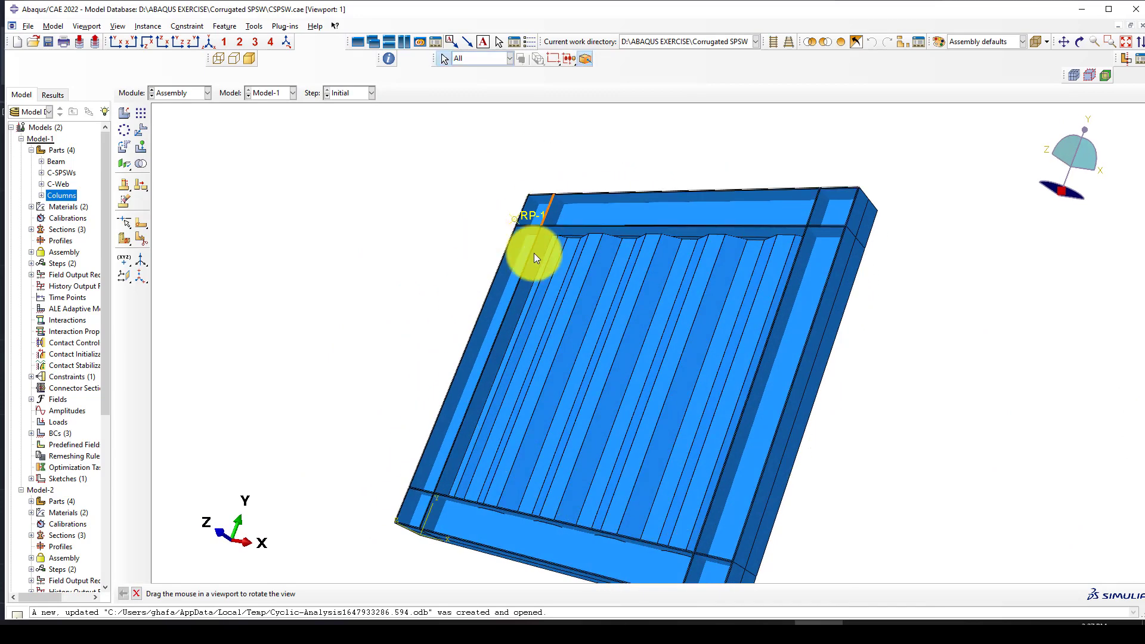
scroll(549, 247, down, 3)
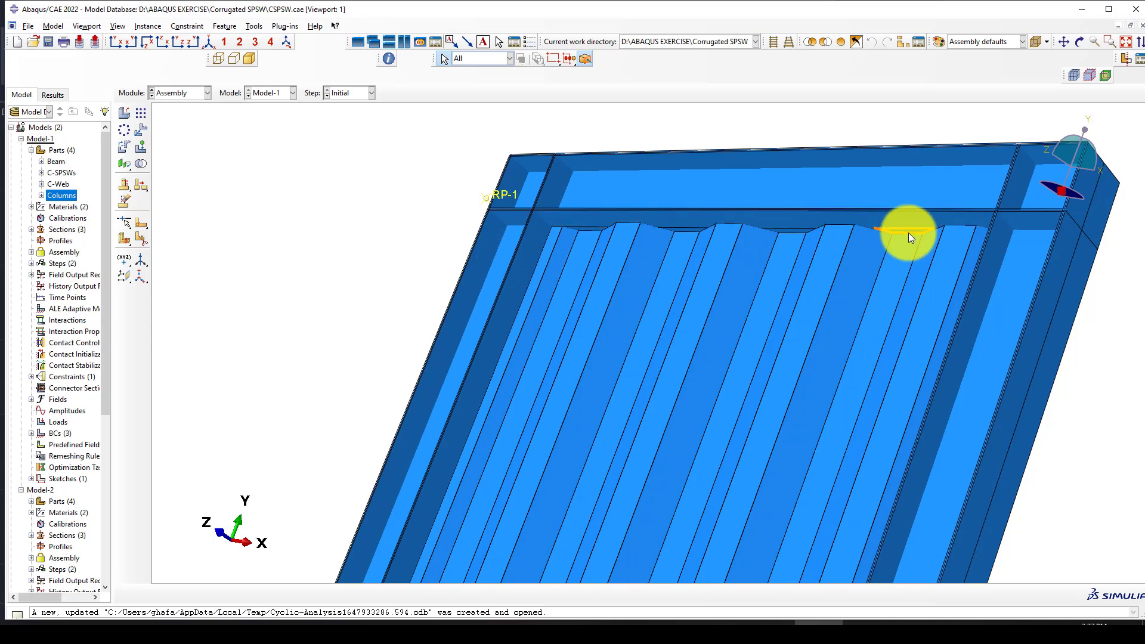
scroll(506, 191, up, 4)
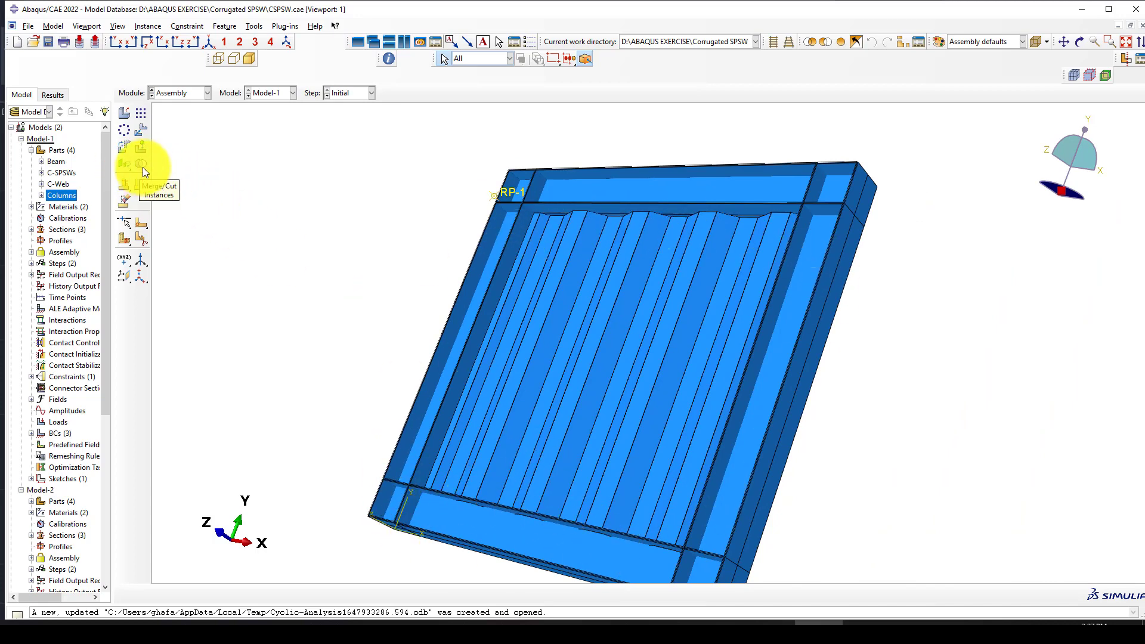
scroll(396, 256, up, 2)
Switch to the Step module and list the analysis steps of Model-1.
click(206, 95)
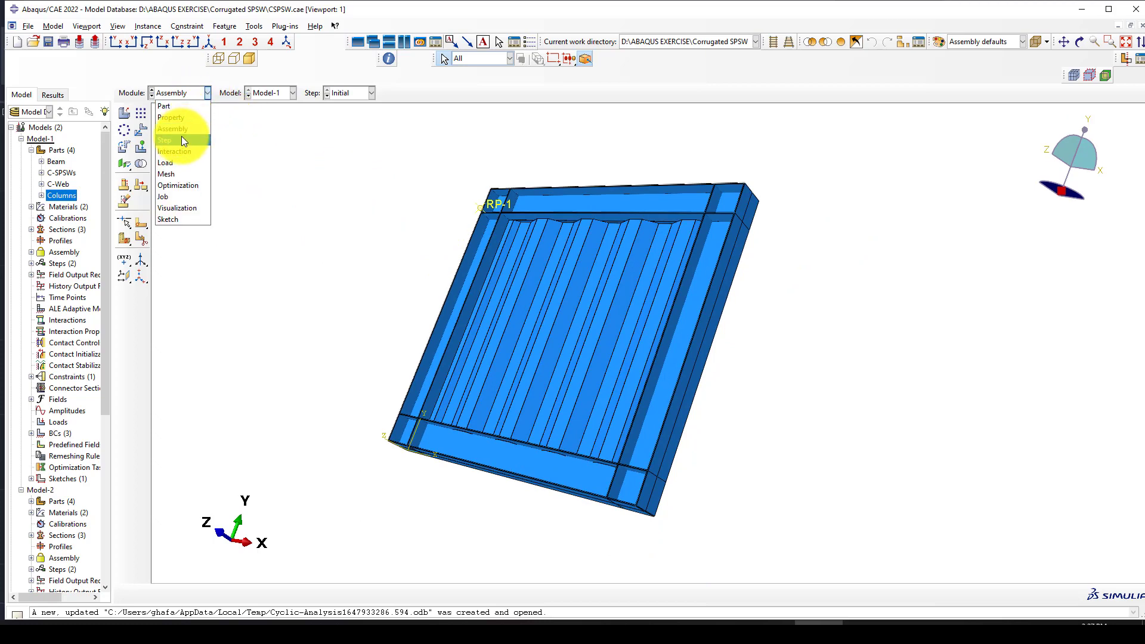
click(181, 138)
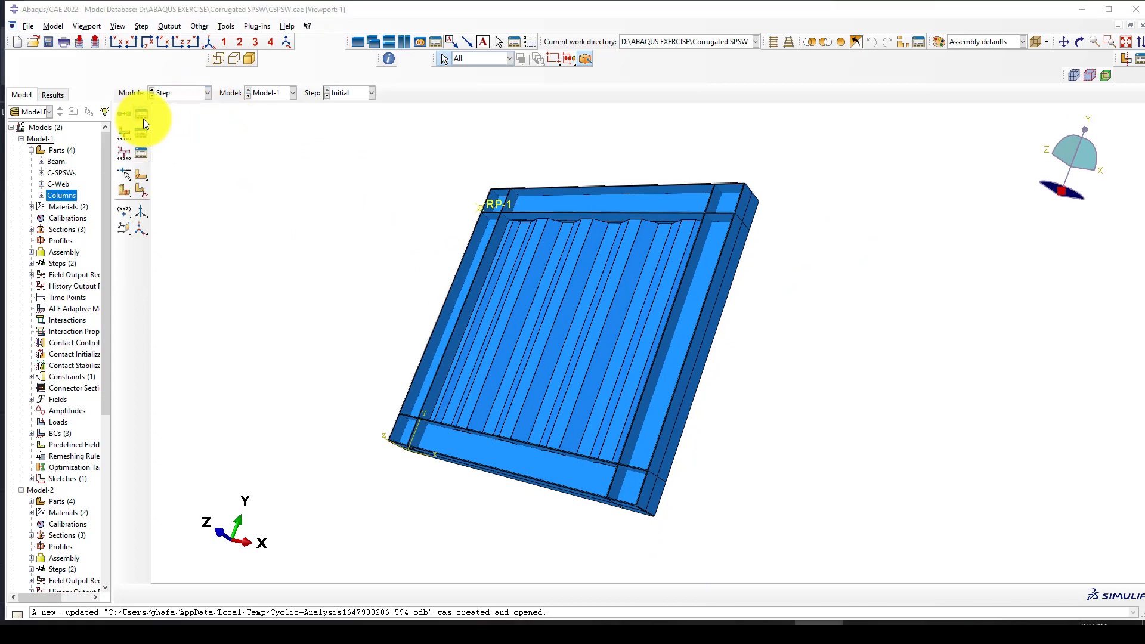
click(142, 116)
drag(245, 182, 195, 186)
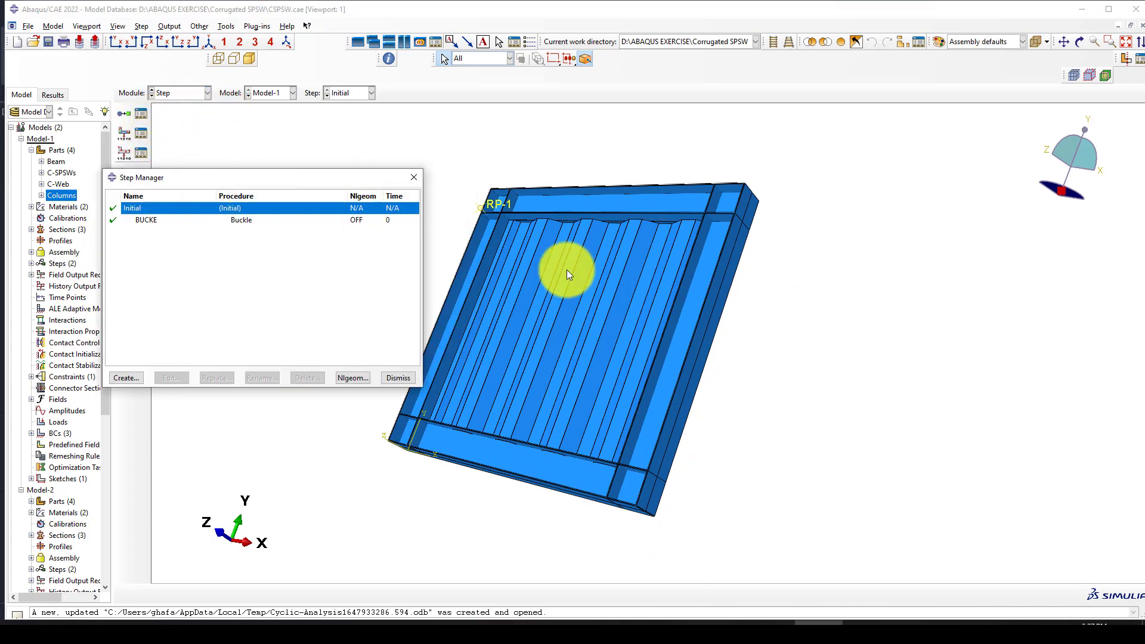
Restore the isometric view and examine the wall alongside the Buckle step listing.
scroll(694, 242, up, 2)
click(207, 45)
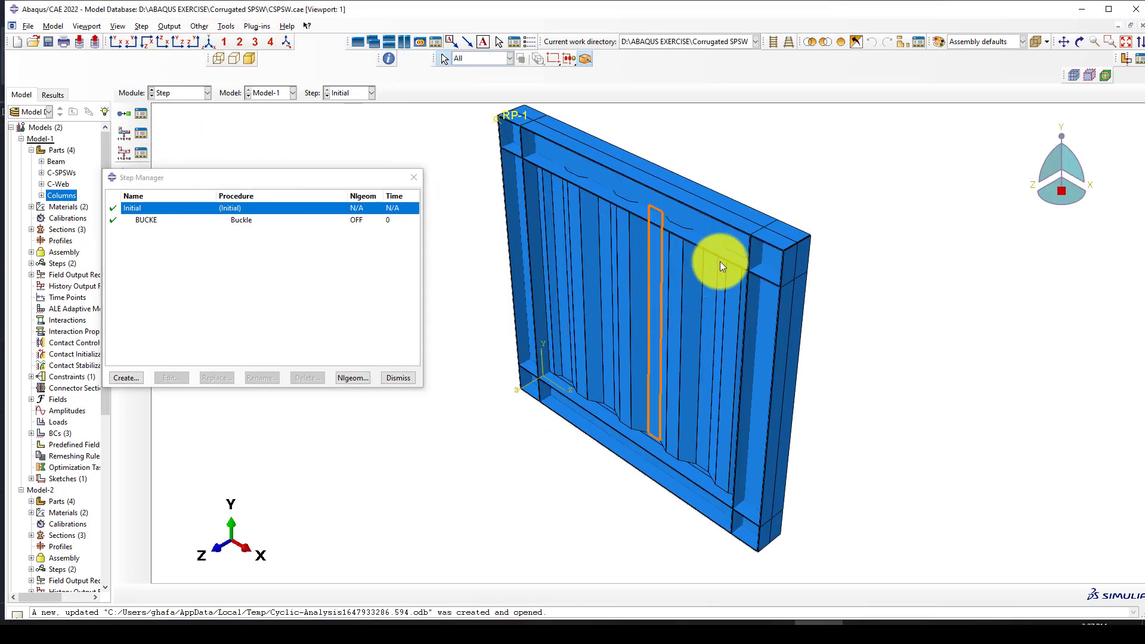
scroll(683, 321, down, 1)
scroll(628, 409, up, 1)
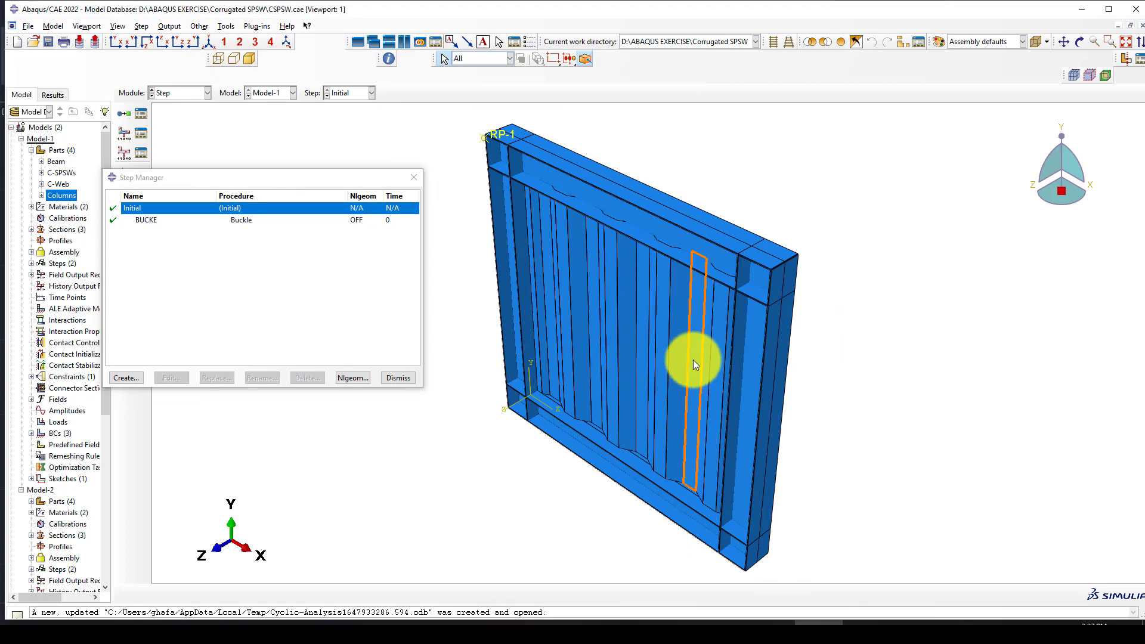
scroll(682, 375, down, 1)
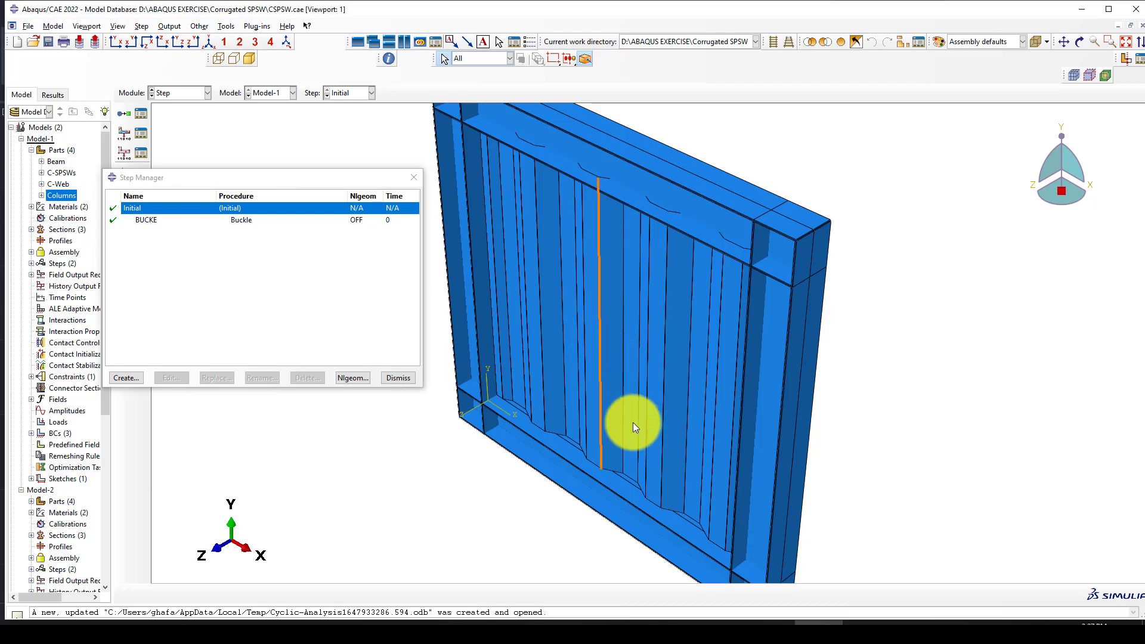
scroll(632, 422, up, 1)
scroll(623, 391, down, 1)
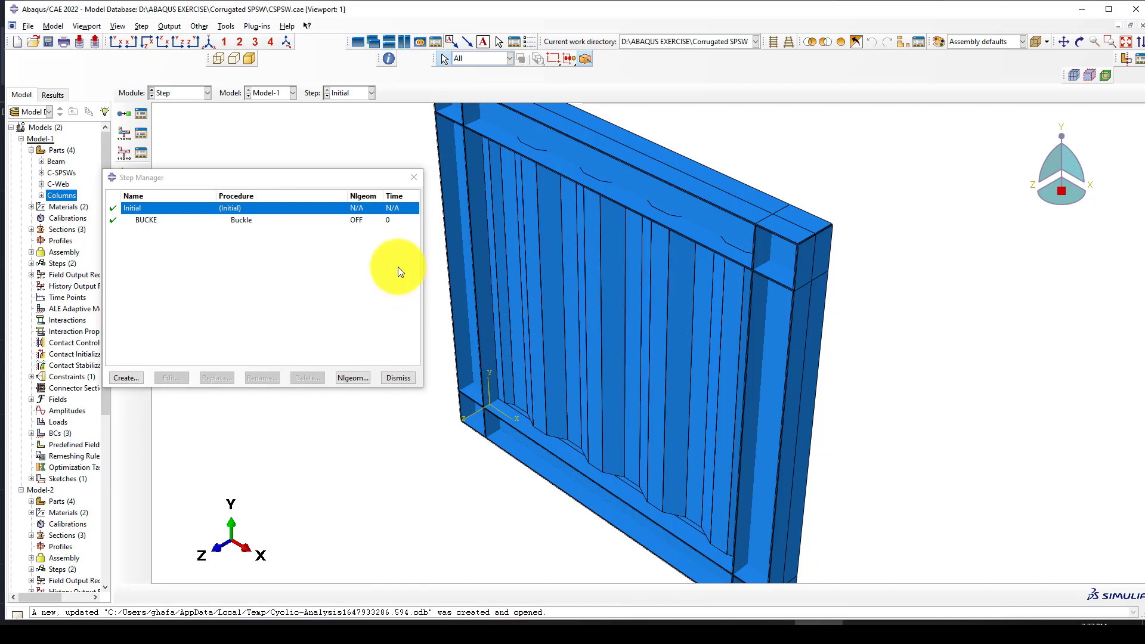
Select the BUCKE step in the step list, close the list and look over the wall.
click(367, 219)
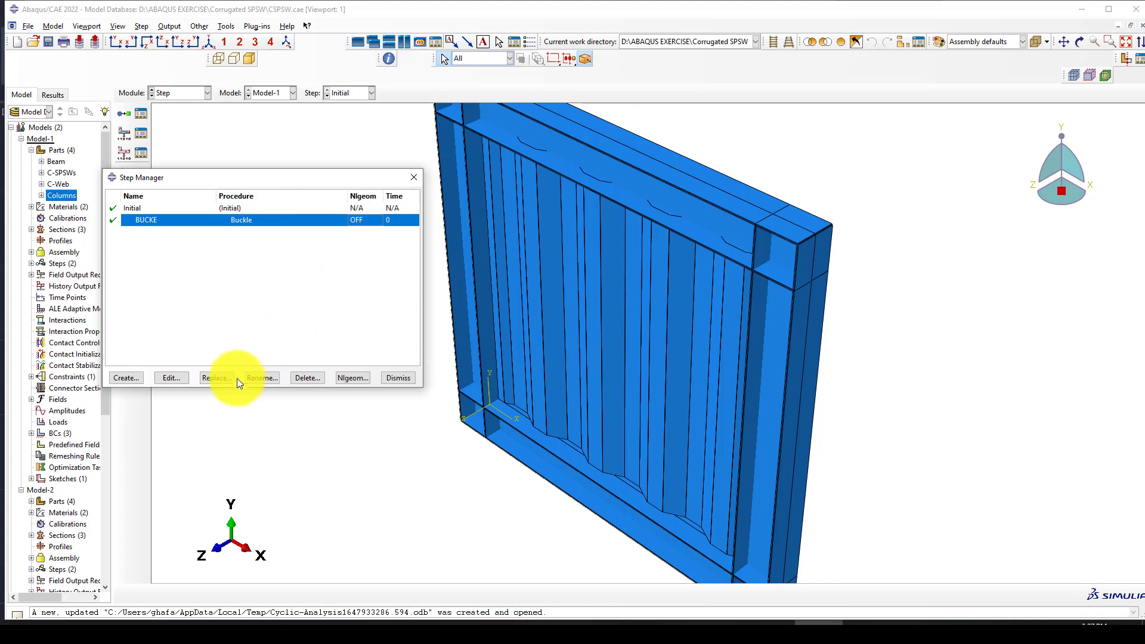
click(411, 178)
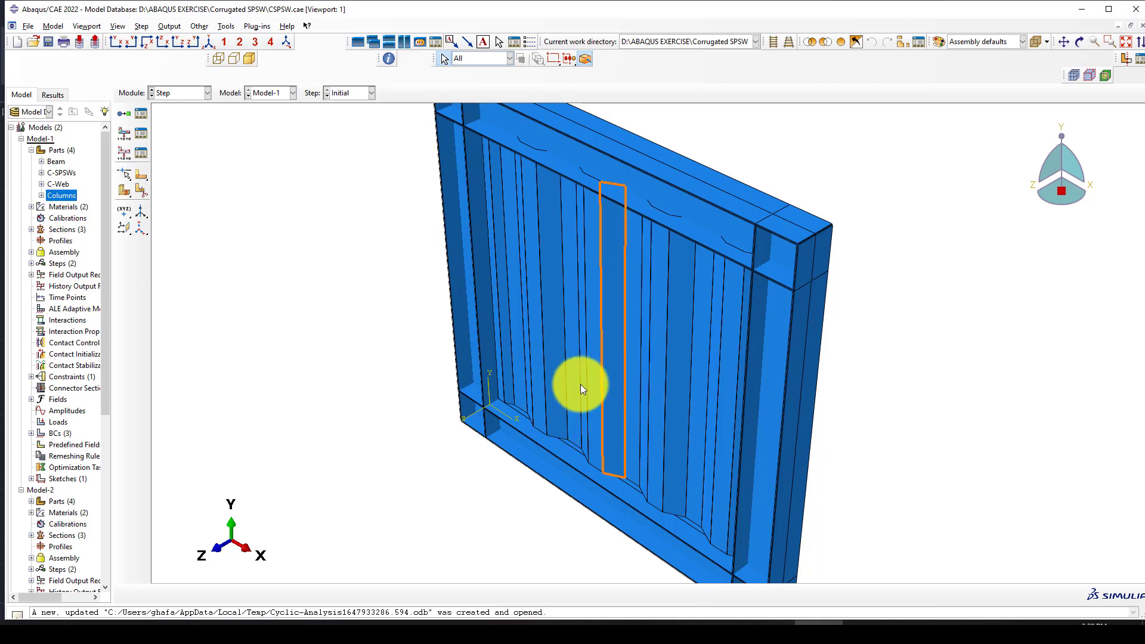
scroll(520, 392, down, 2)
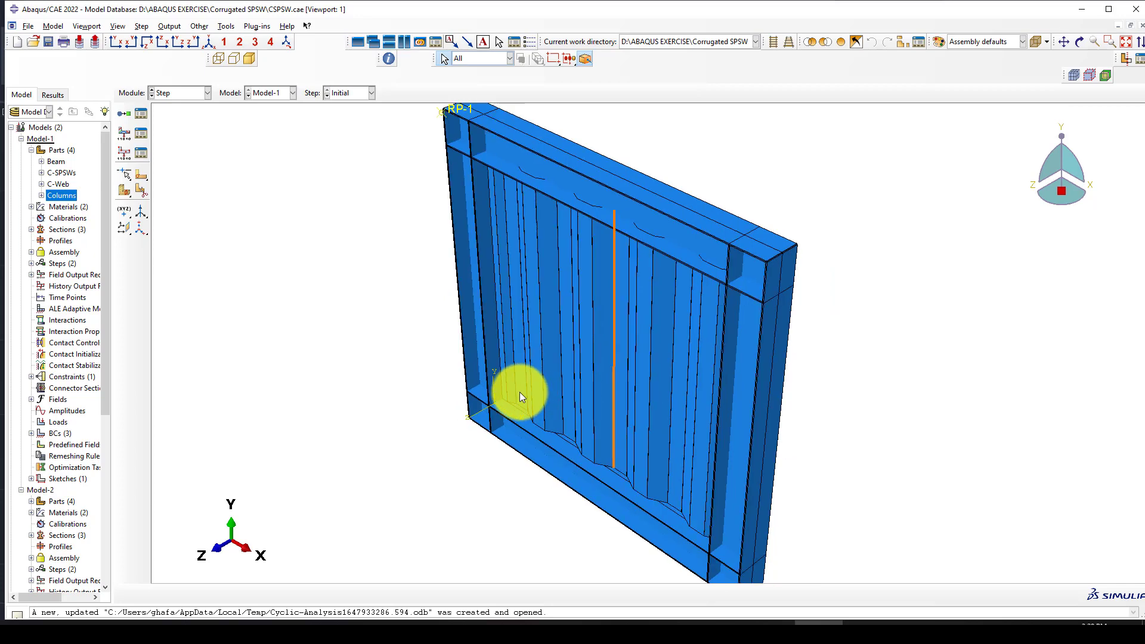
scroll(661, 370, up, 2)
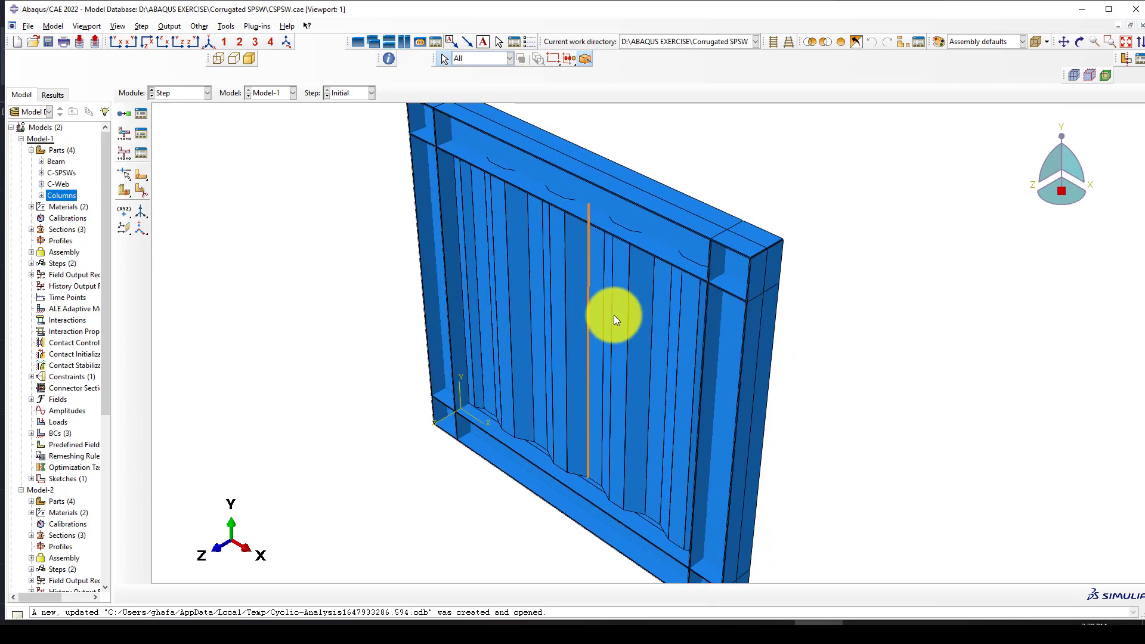
Review the BUCKE step's eigensolver, requested eigenvalues and iteration settings, then close the step list.
click(182, 92)
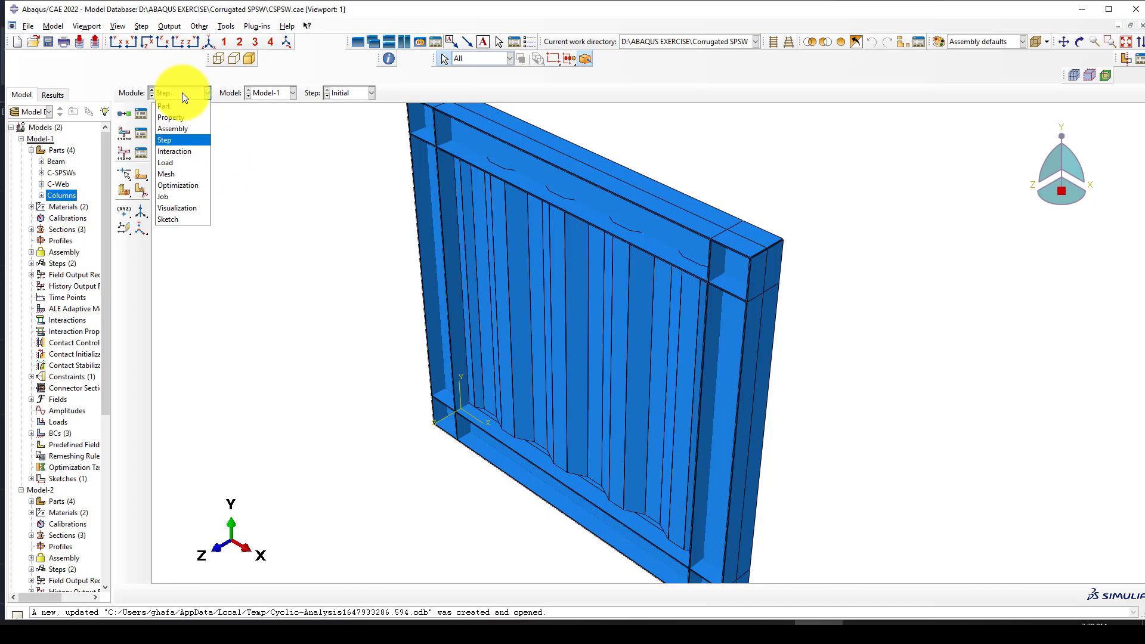
click(181, 142)
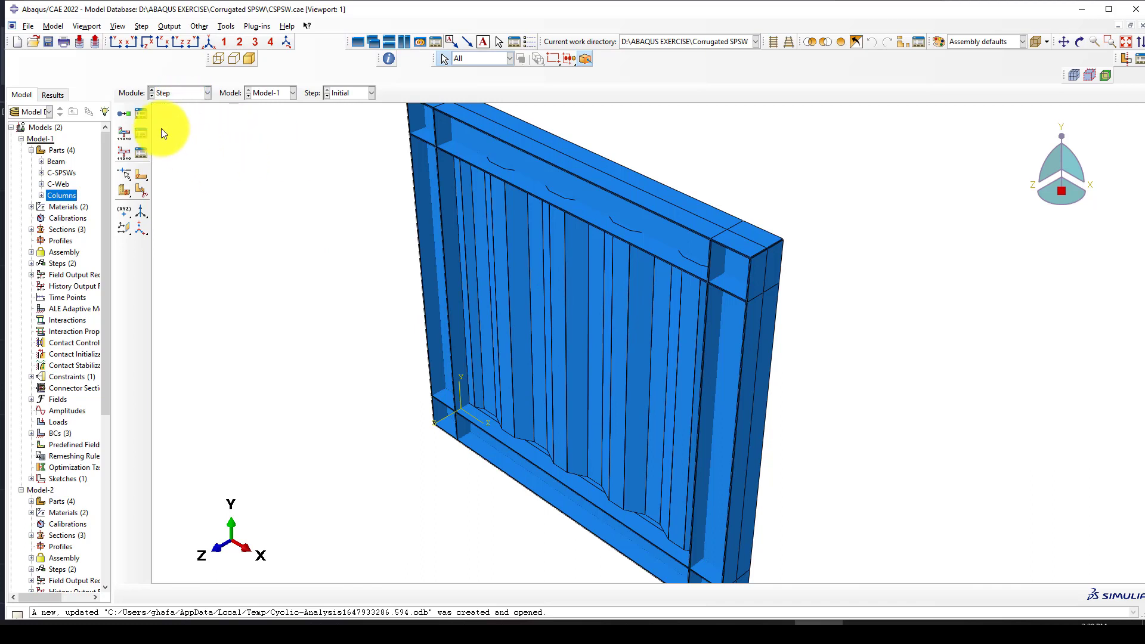
click(141, 113)
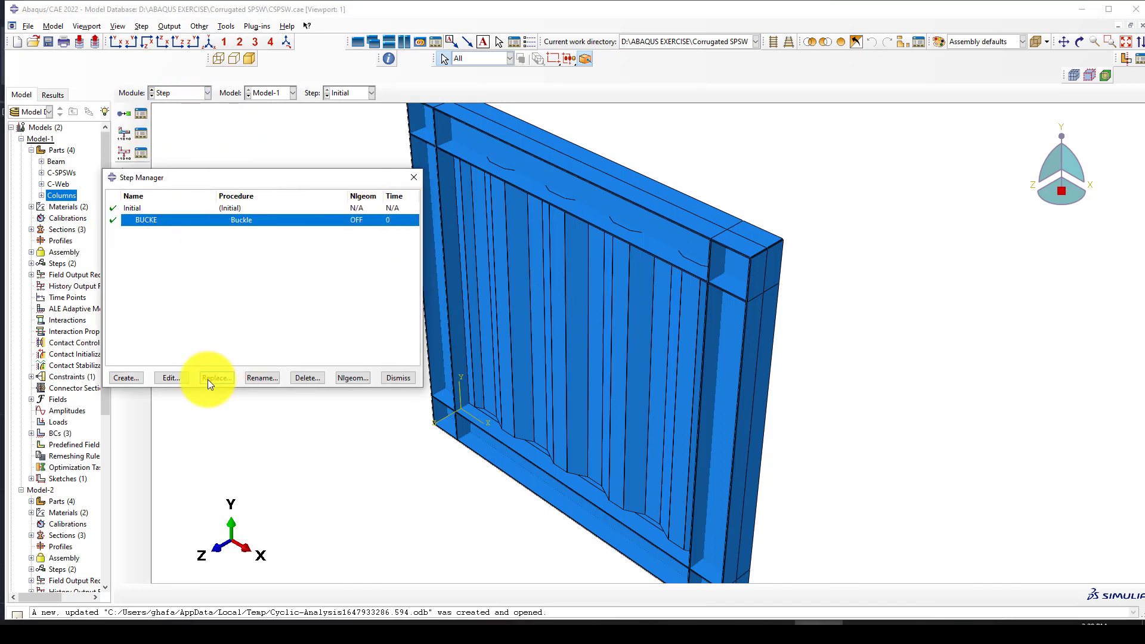
click(173, 377)
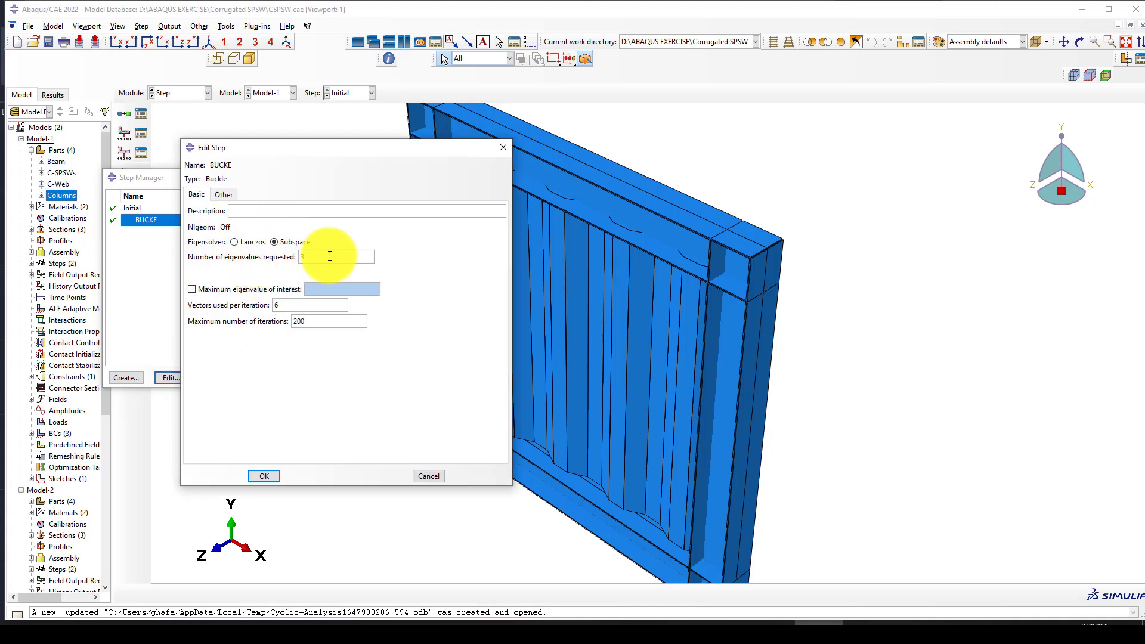
click(264, 476)
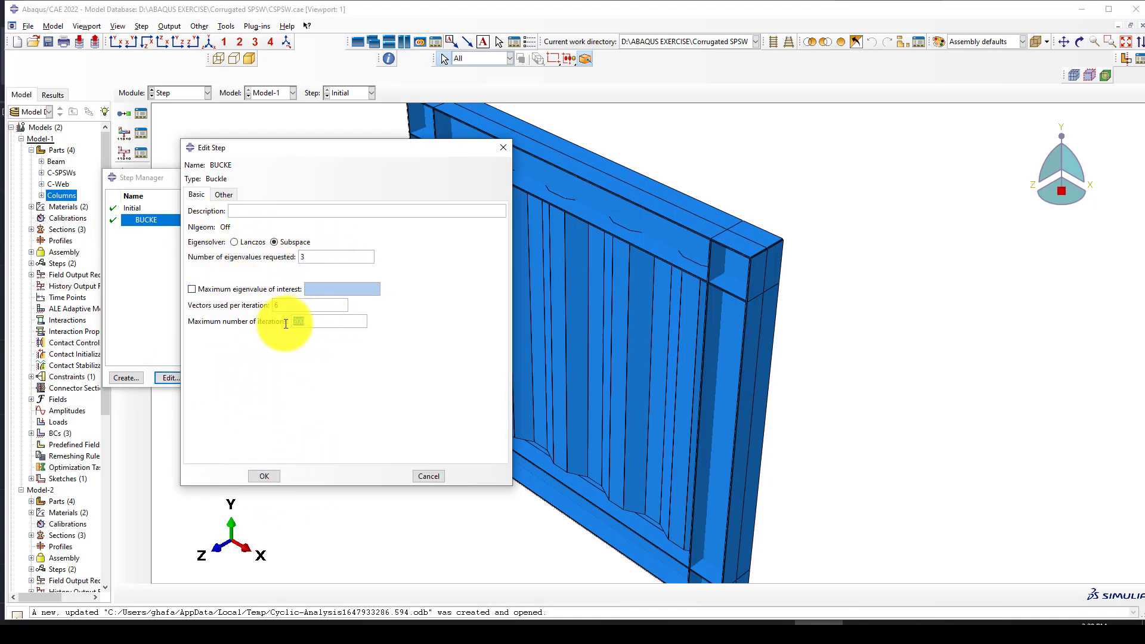
click(265, 476)
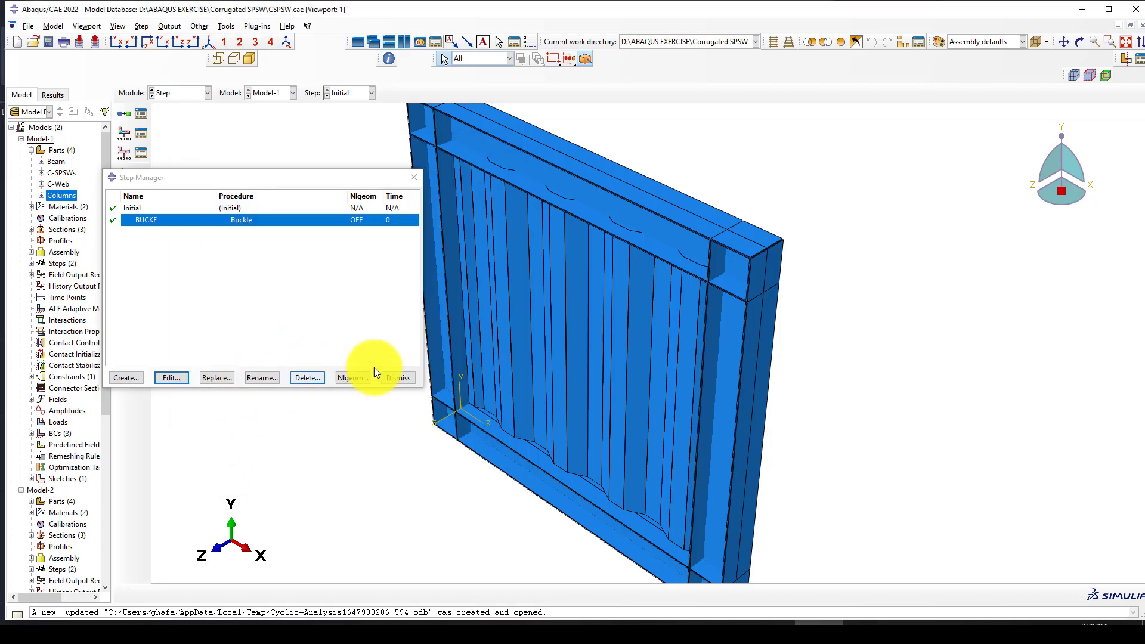
click(403, 379)
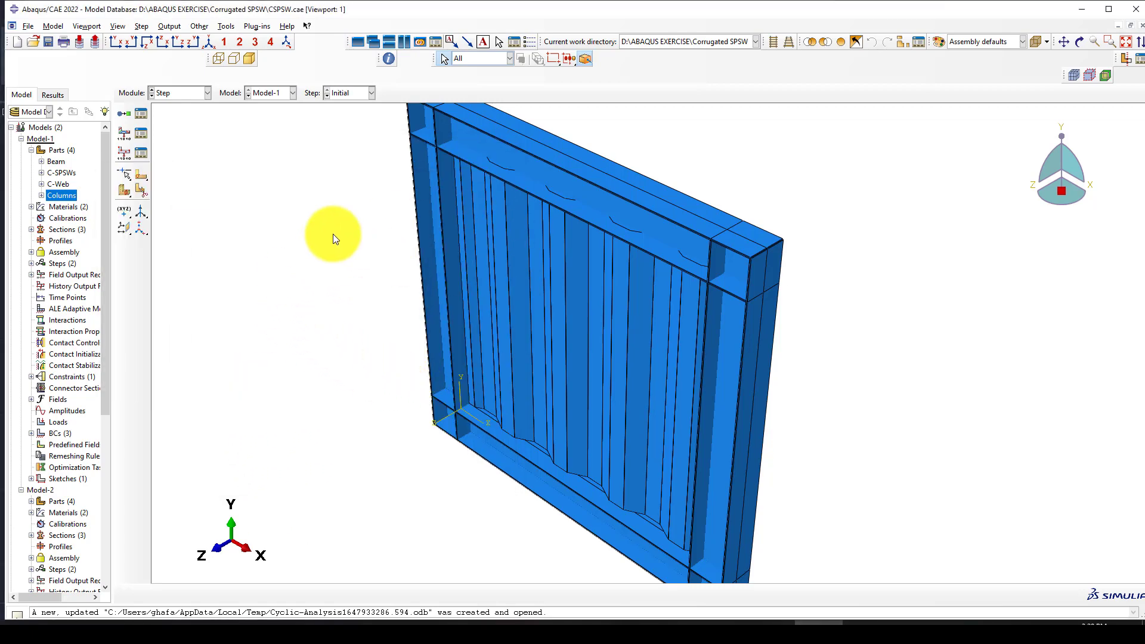
Switch to the Interaction module and view the coupling at RP-1 on the upper corner from below.
click(171, 93)
click(182, 152)
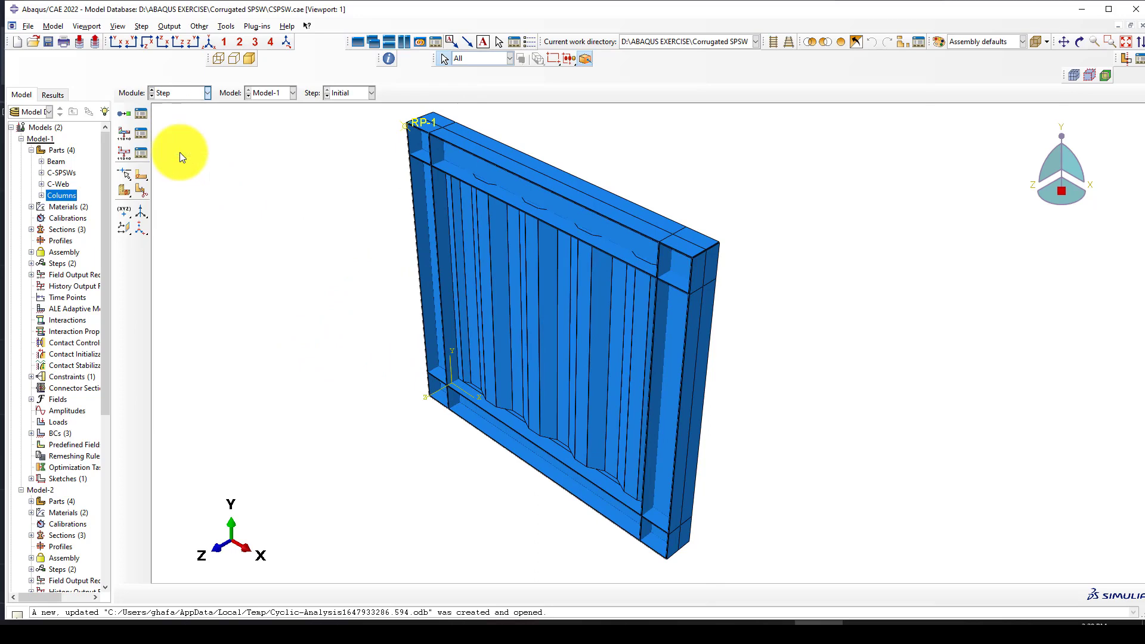
ctrl+alt+drag(463, 235, 568, 281)
scroll(524, 146, down, 1)
scroll(524, 145, down, 1)
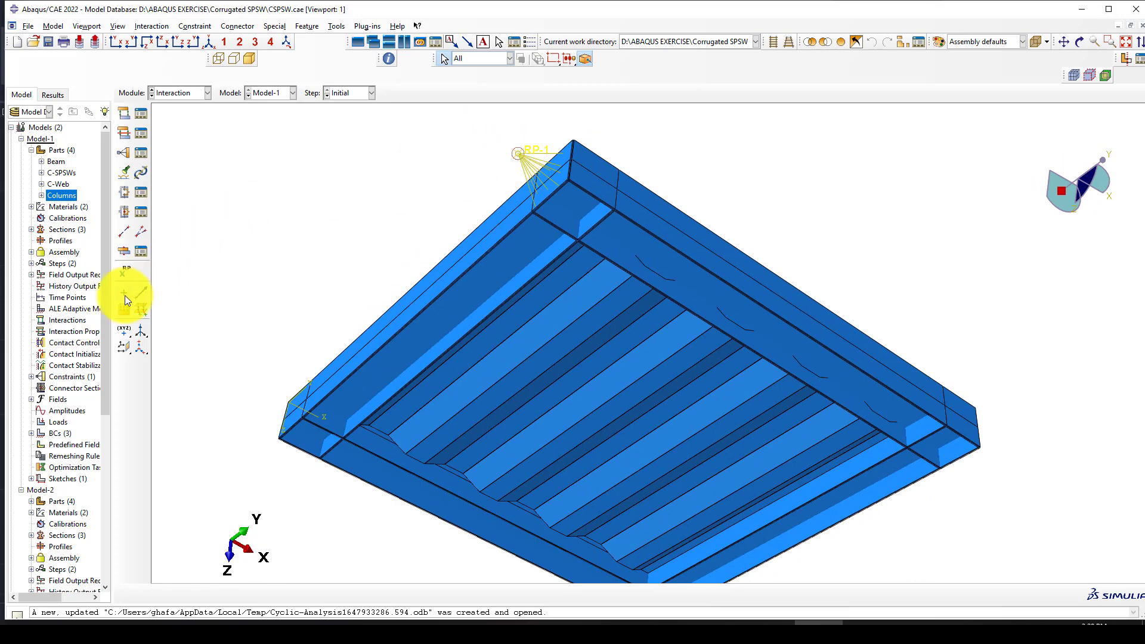
Try to create a datum point midway between two points on the assembly.
click(127, 331)
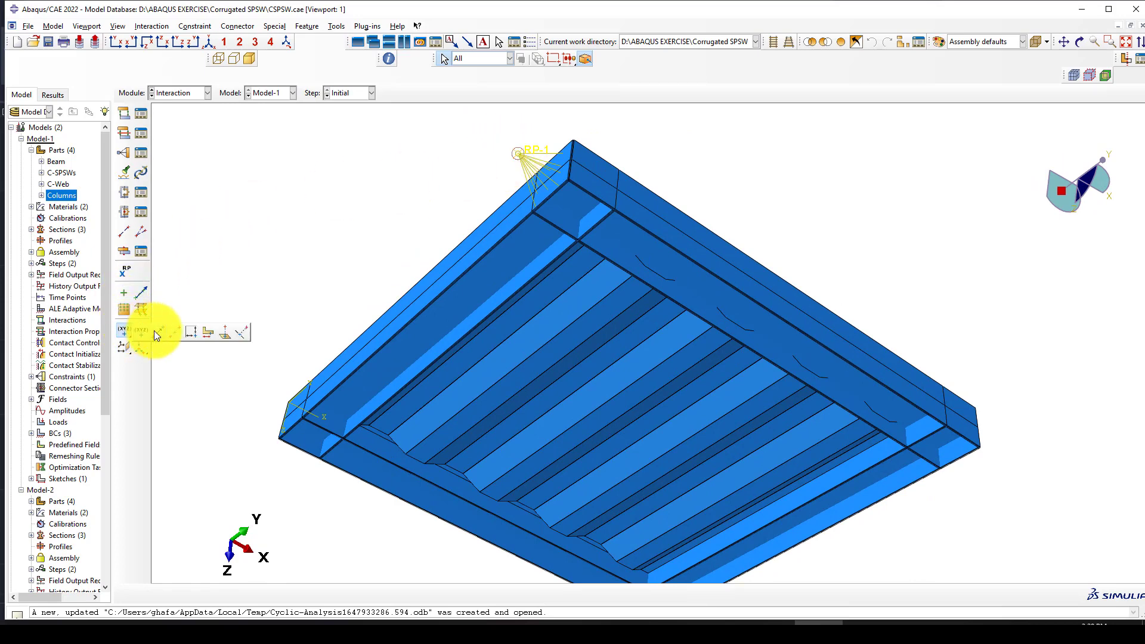
click(155, 330)
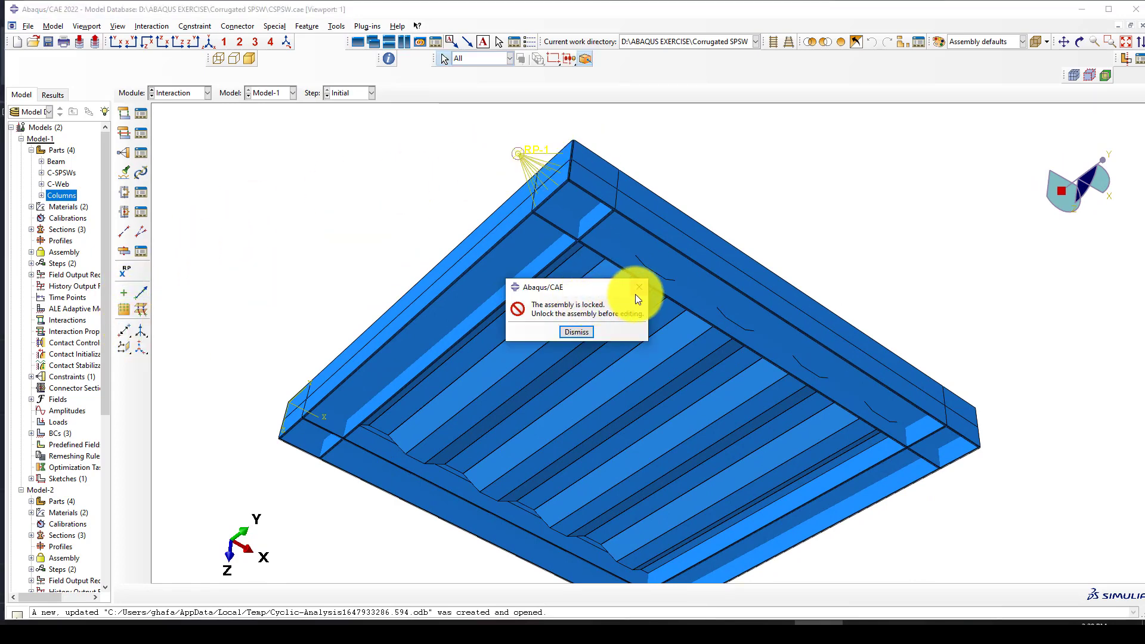
click(638, 287)
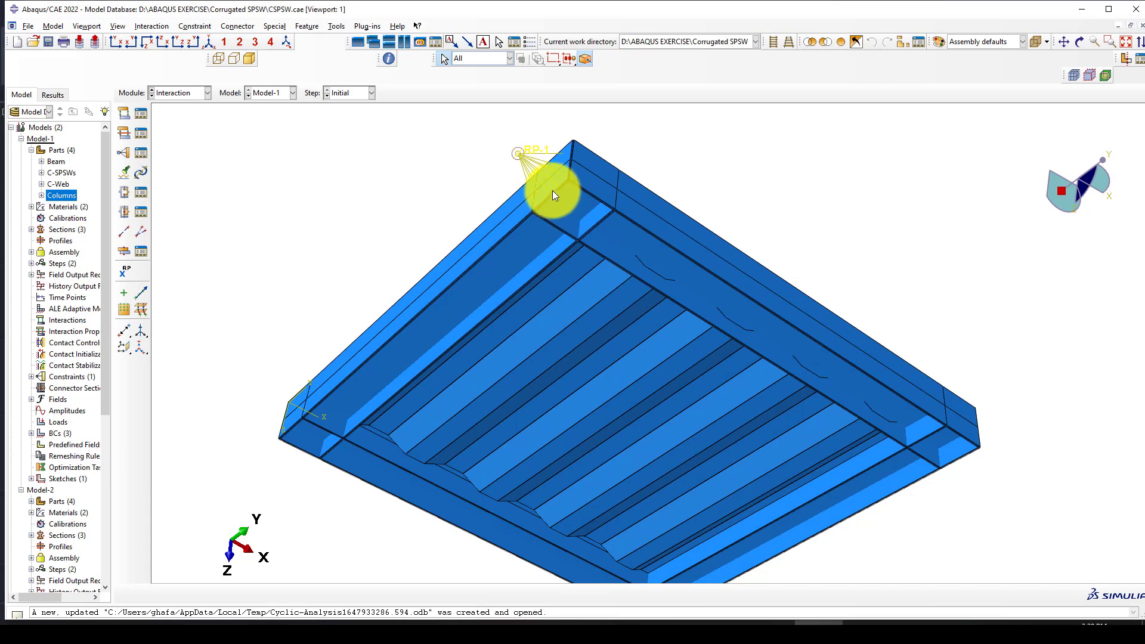
Open the existing Control point set for editing to check which geometry it contains.
click(306, 26)
mouse_move(332, 26)
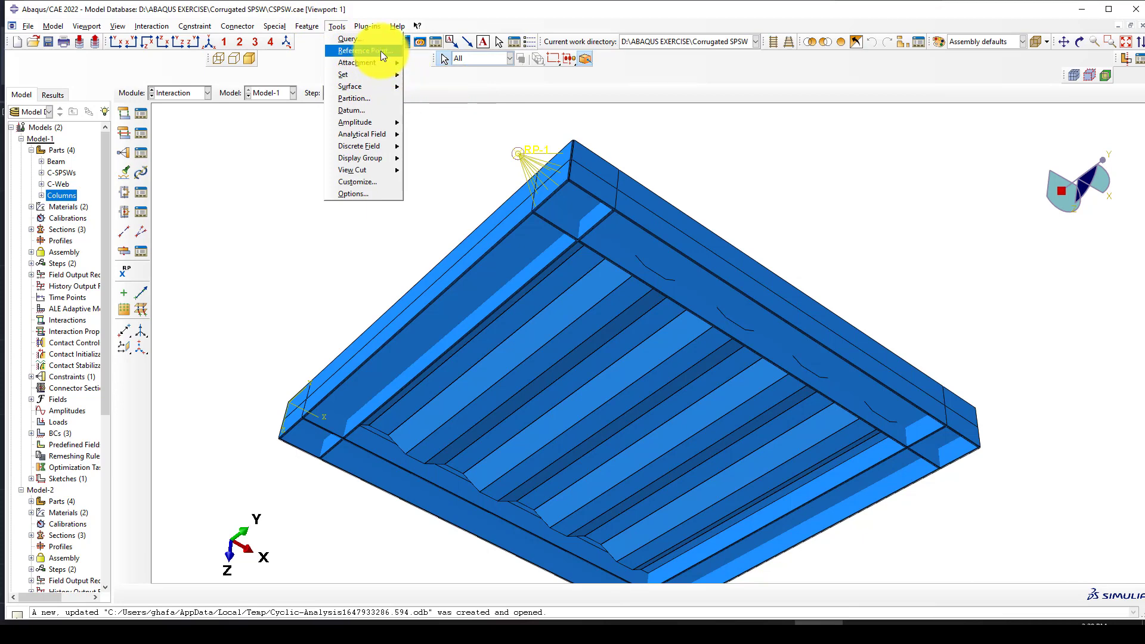
click(451, 78)
click(332, 26)
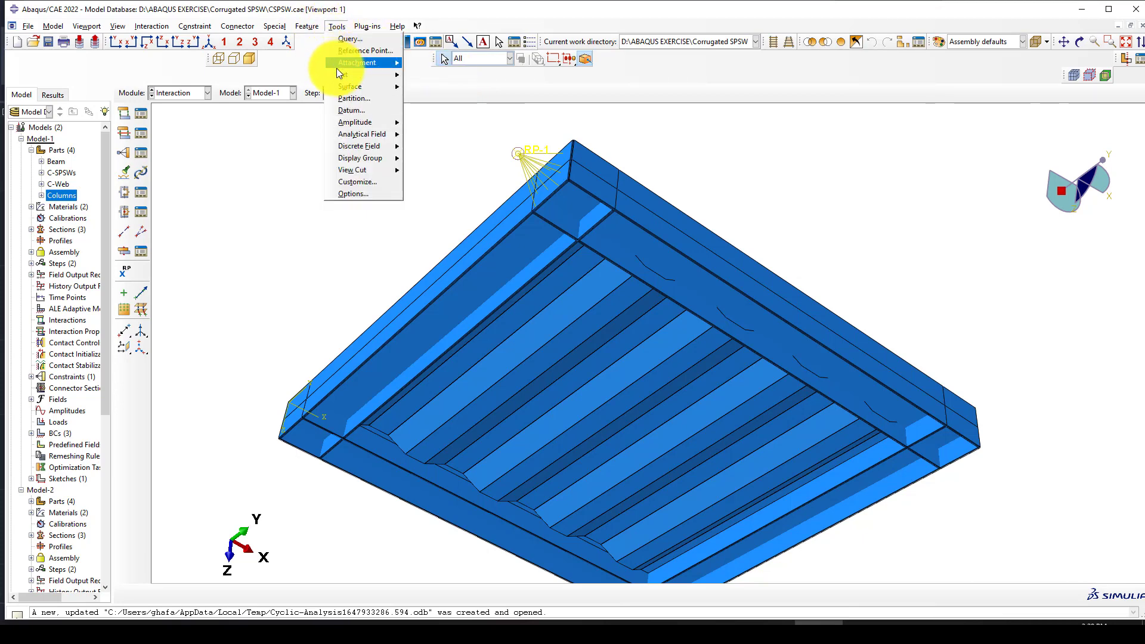
mouse_move(340, 73)
mouse_move(432, 99)
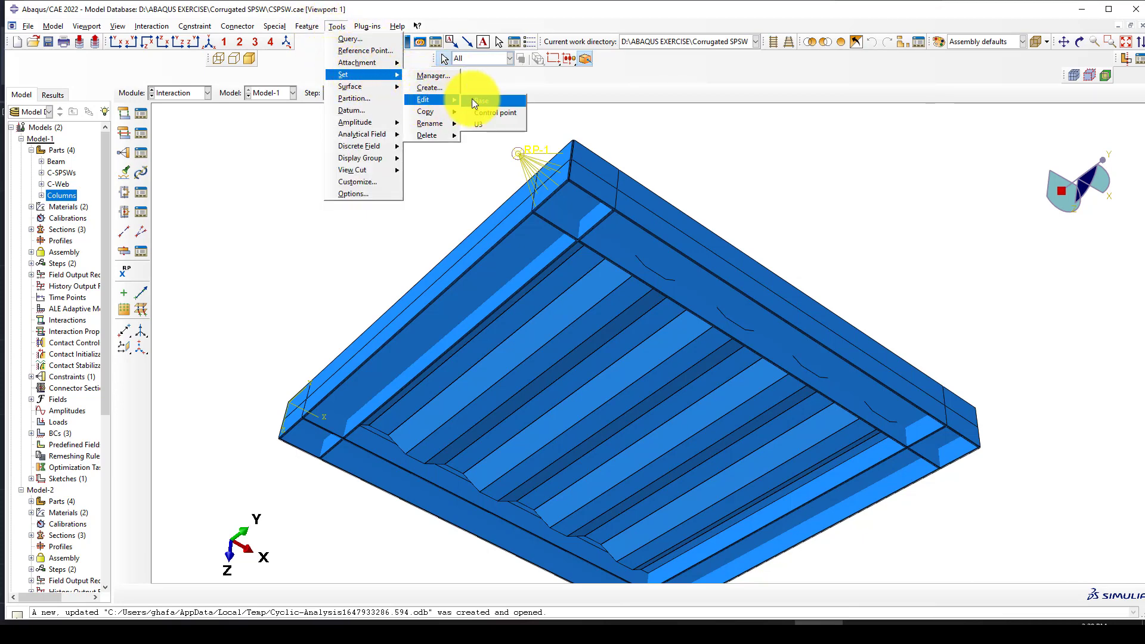
click(504, 115)
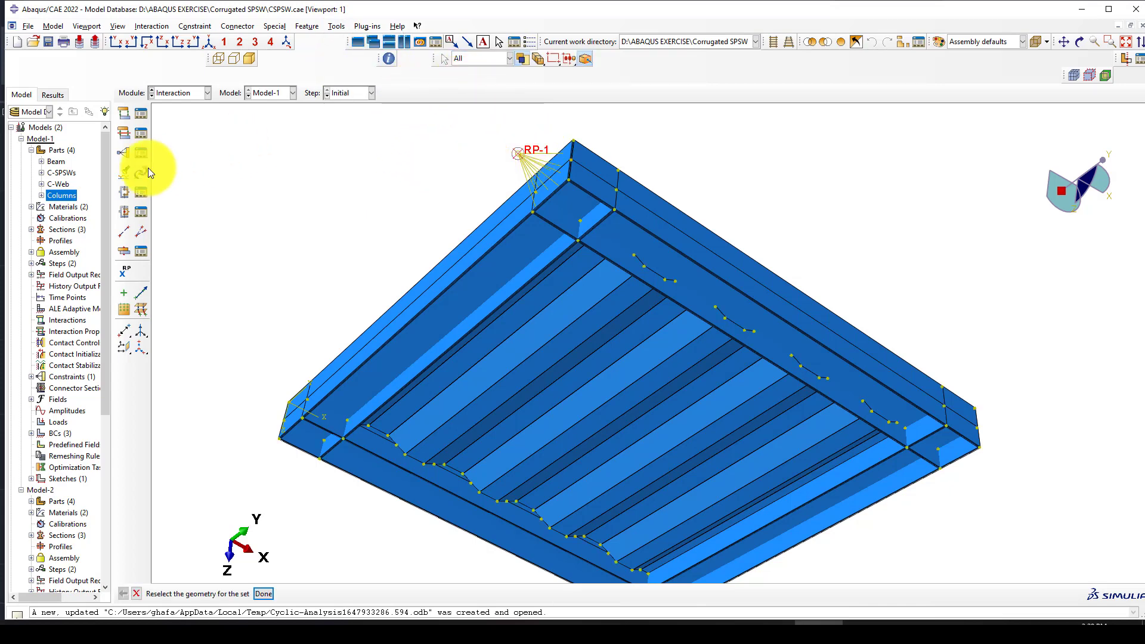
Review the Cop coupling constraint's control point, surface, coupling type and constrained degrees of freedom, then close the constraint list.
click(141, 153)
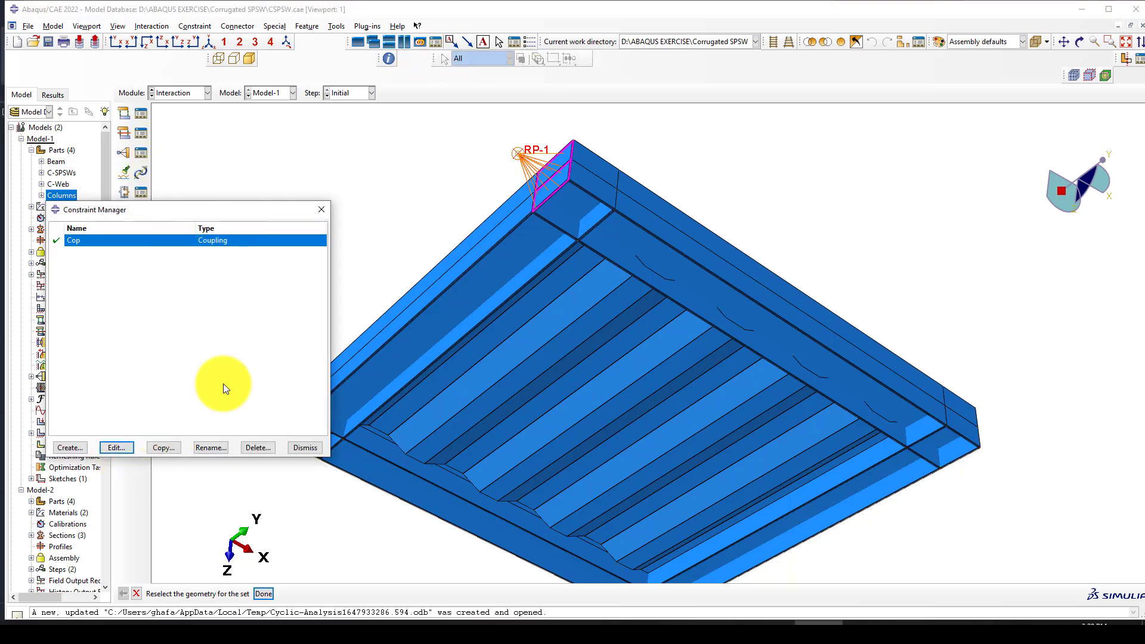
scroll(563, 173, down, 3)
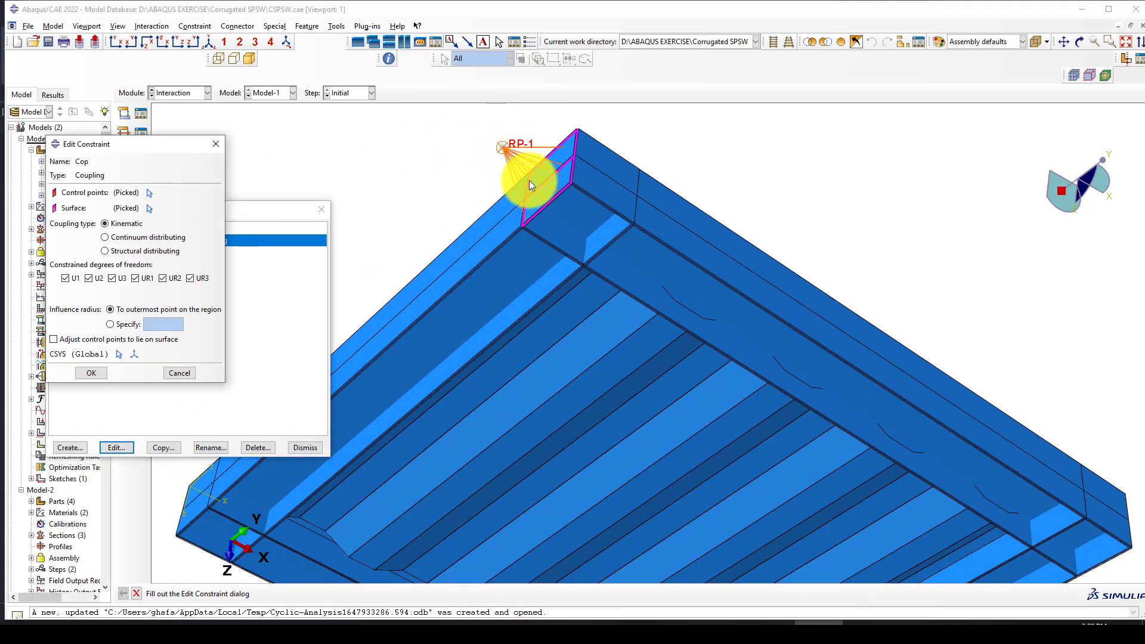
click(216, 143)
click(321, 209)
Examine up close how RP-1 is coupled to the end surface of the upper corner joint.
scroll(548, 173, down, 3)
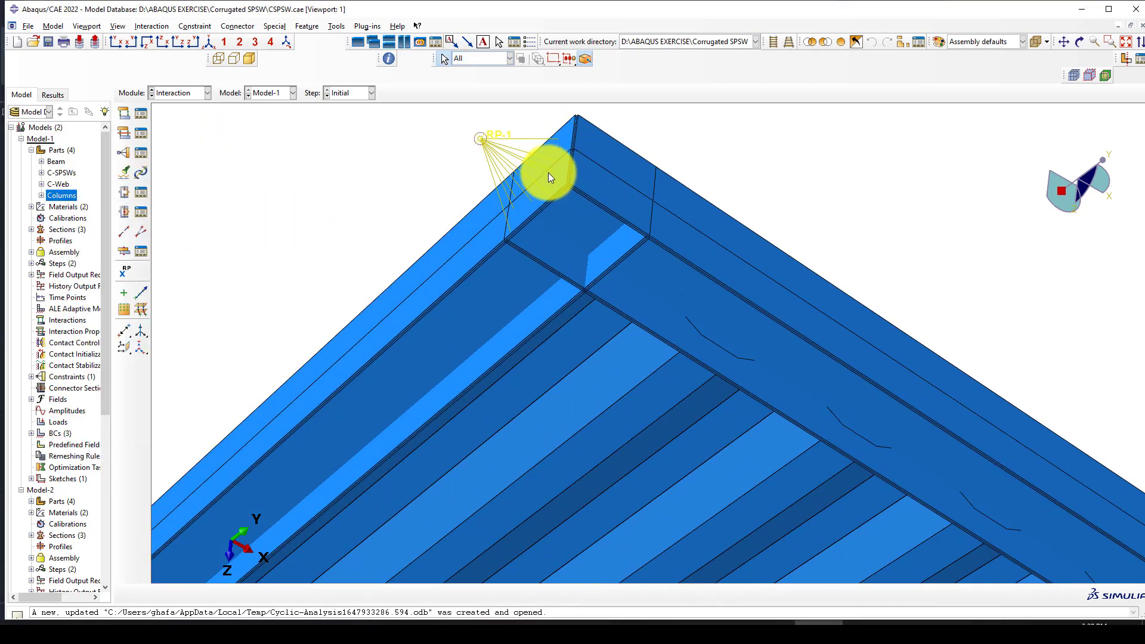
scroll(539, 191, down, 1)
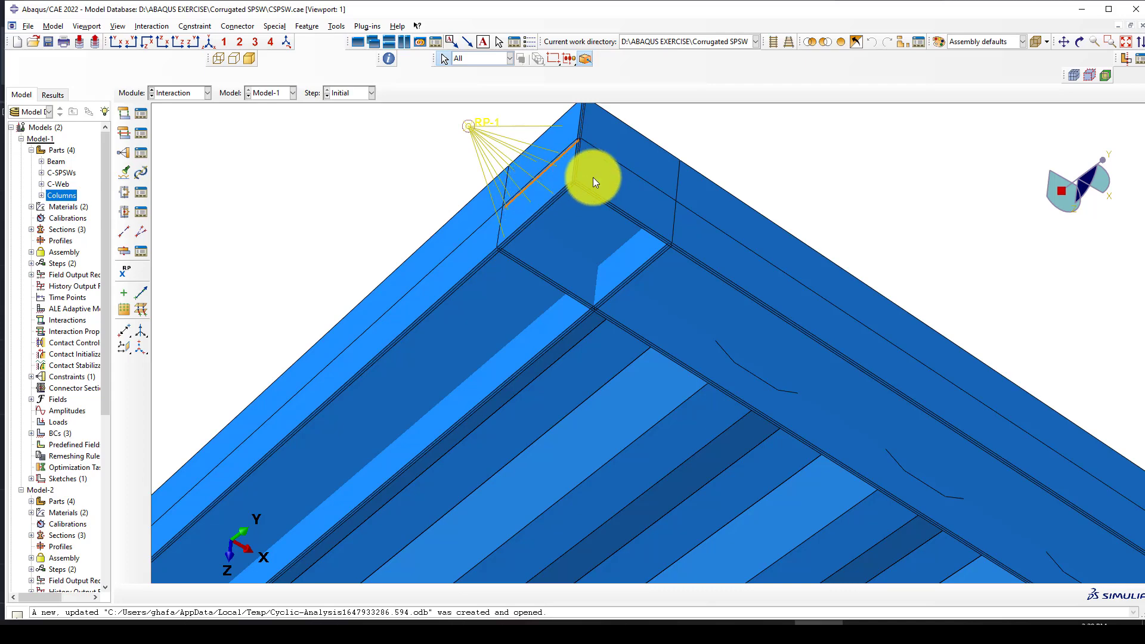
scroll(575, 183, up, 1)
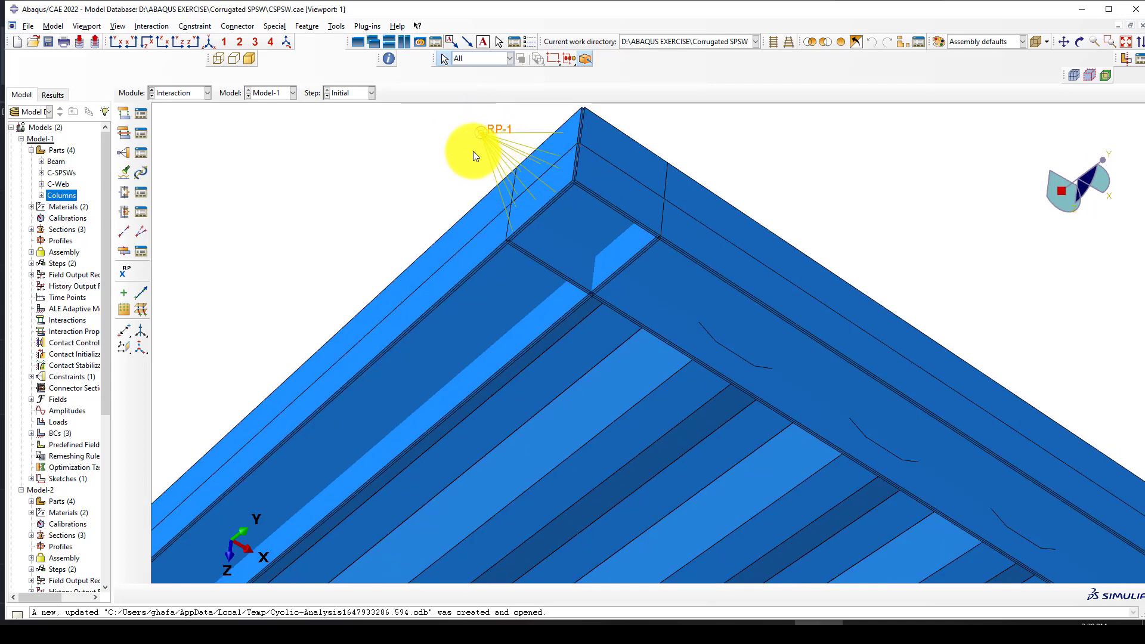
scroll(474, 153, up, 1)
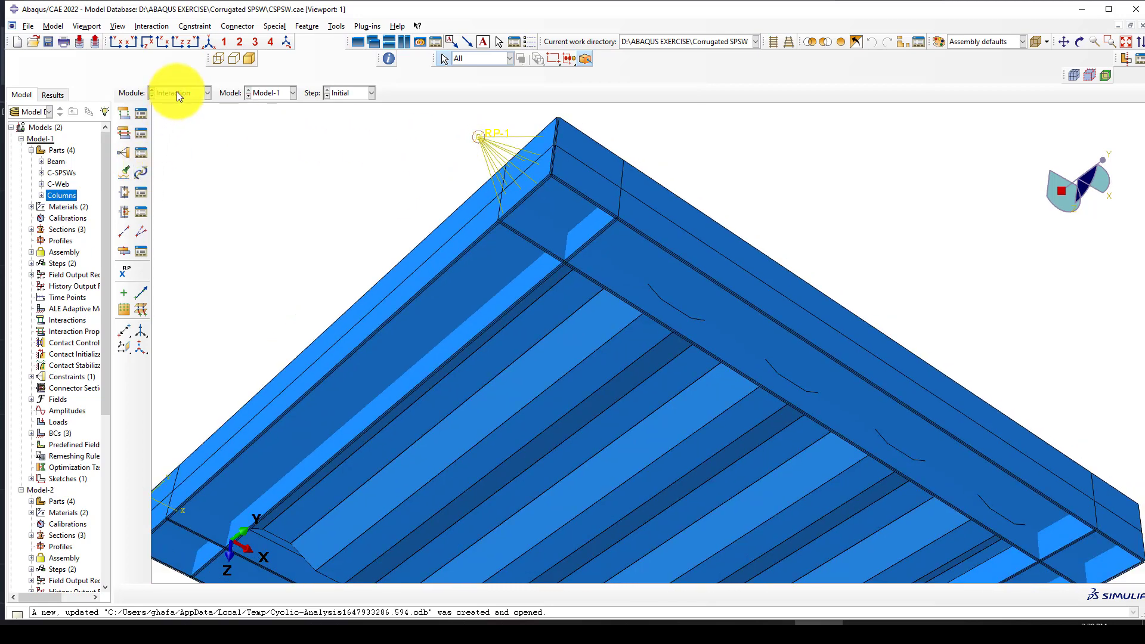
Switch to the Load module and examine the boundary condition symbols, from the isometric view to the column bases.
click(176, 92)
click(177, 163)
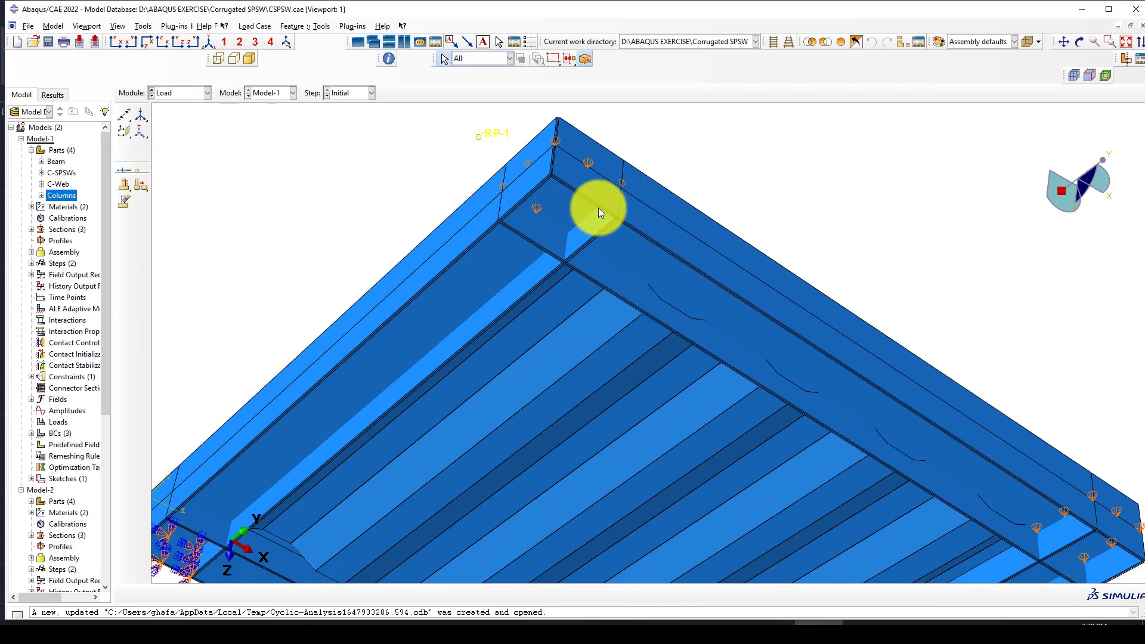
scroll(598, 207, up, 3)
scroll(438, 220, up, 1)
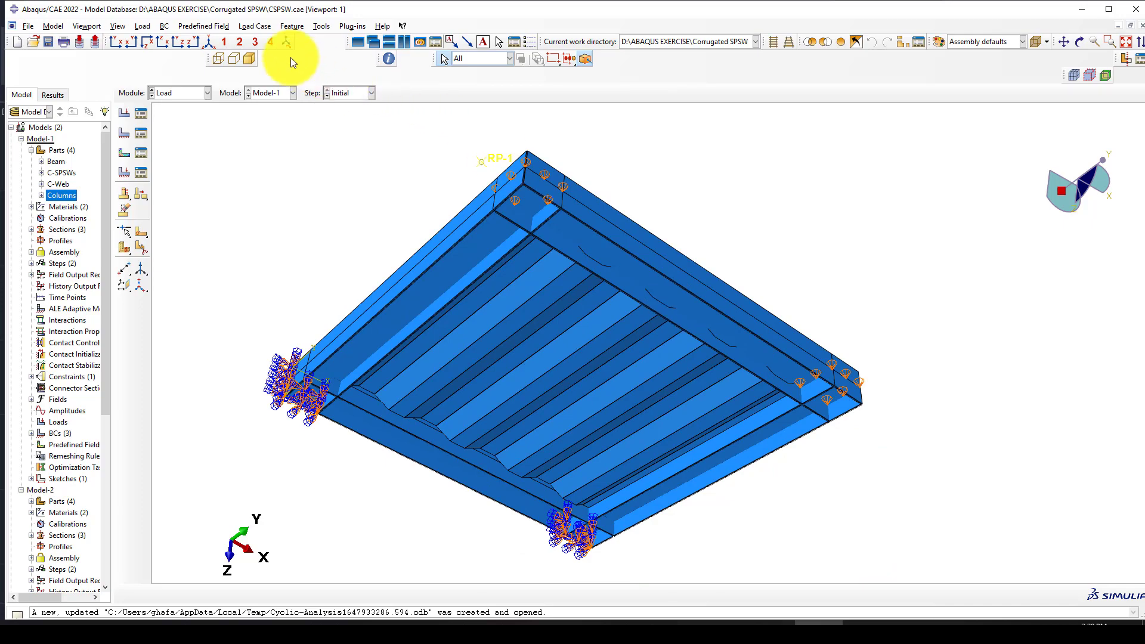
click(216, 43)
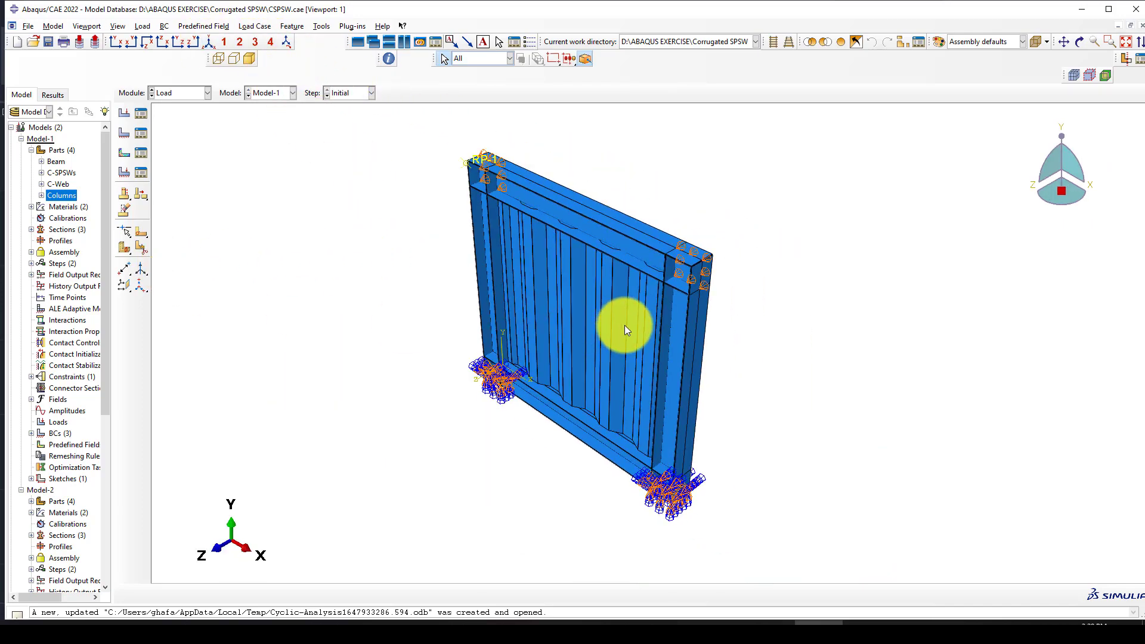
scroll(590, 449, down, 2)
ctrl+alt+drag(590, 449, 369, 446)
ctrl+alt+drag(432, 509, 567, 567)
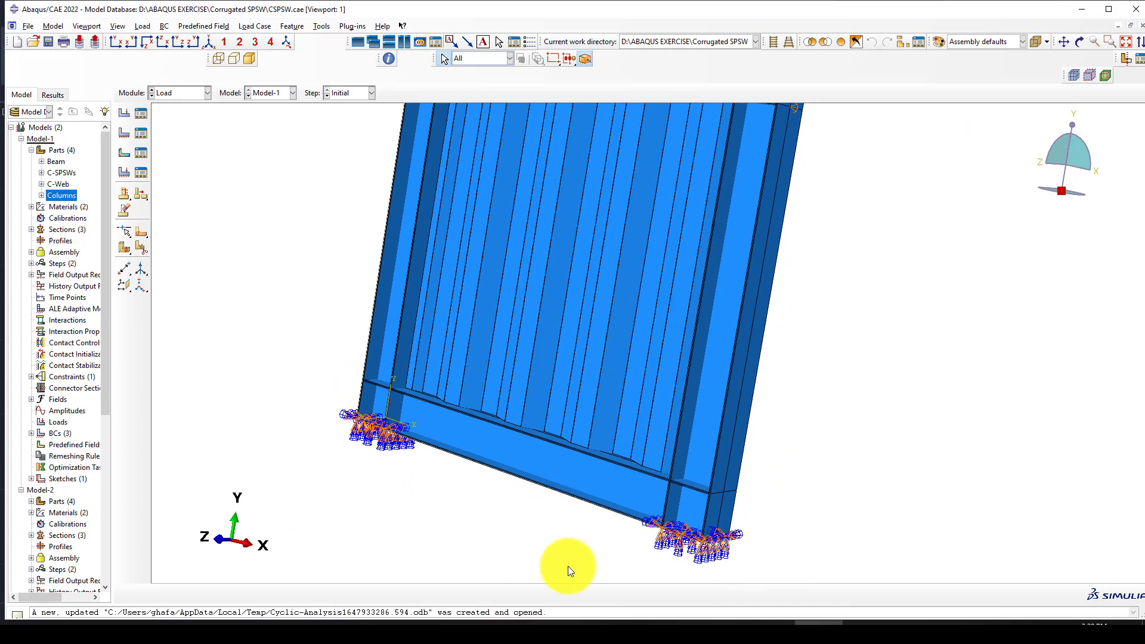
List the boundary conditions, review the Fixed condition in the Initial step and examine the restrained regions on the wall.
click(143, 132)
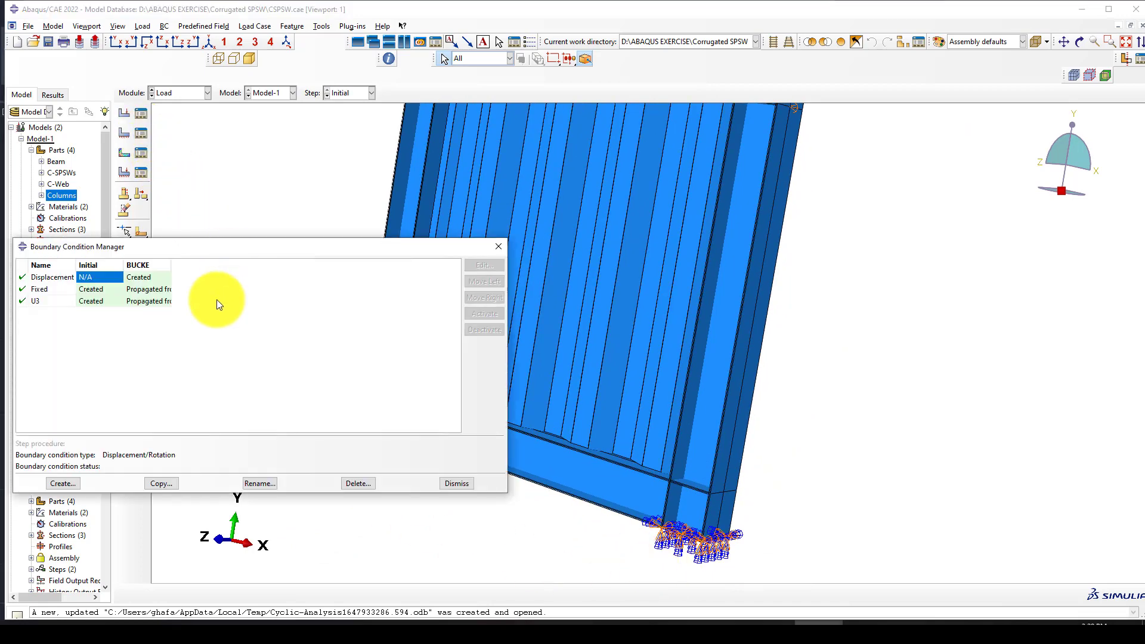
click(88, 292)
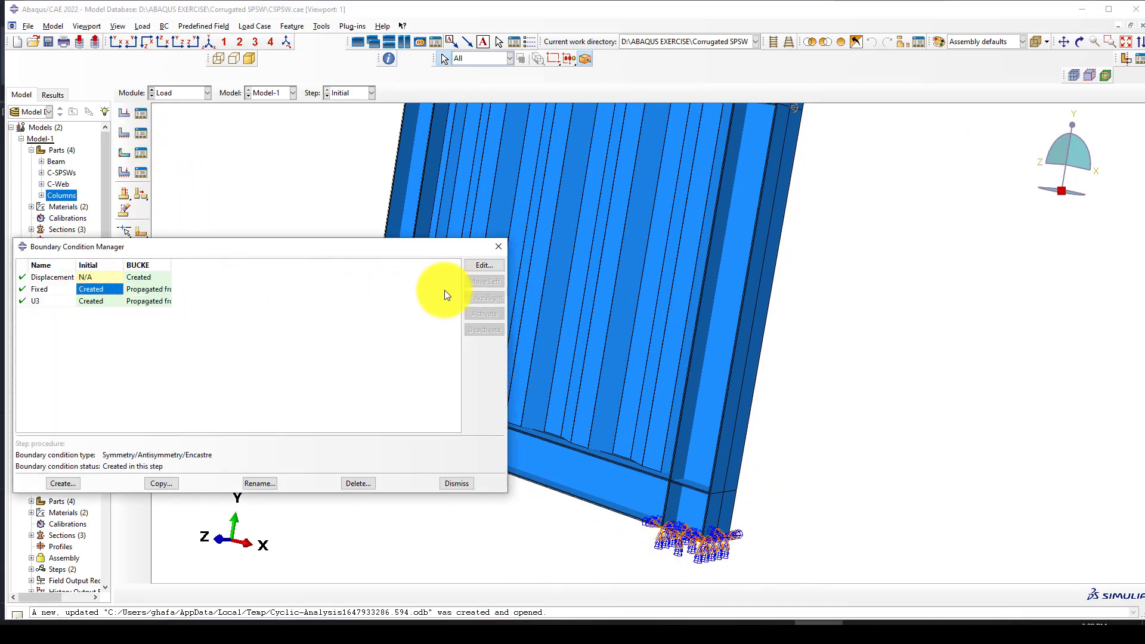
click(484, 265)
ctrl+alt+drag(774, 331, 620, 221)
click(196, 91)
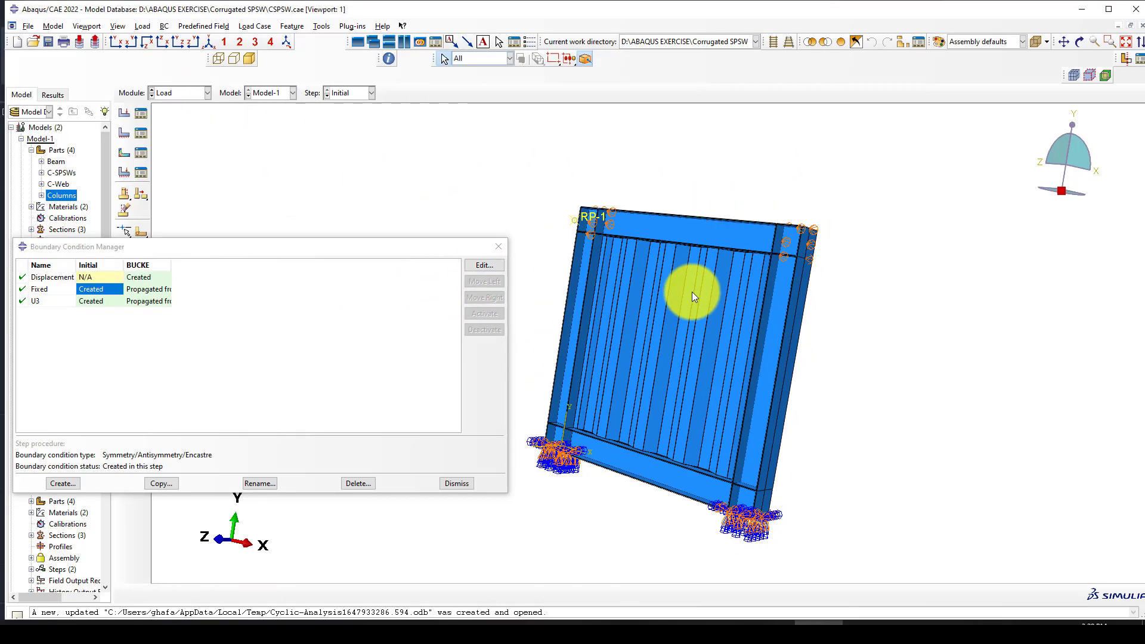
ctrl+alt+drag(692, 291, 742, 279)
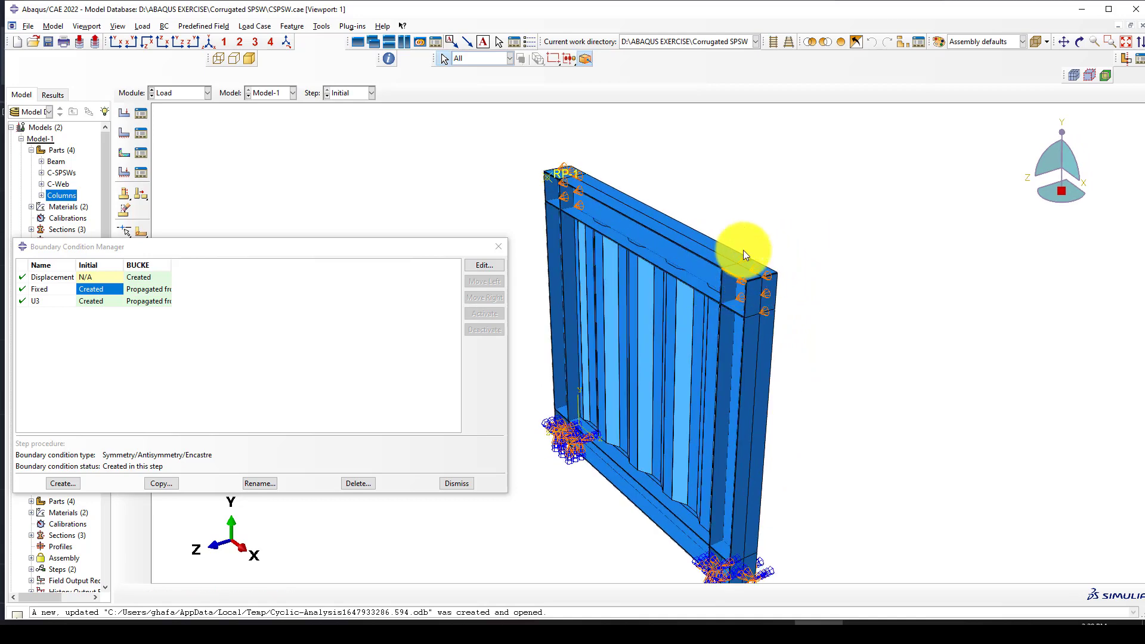
ctrl+alt+drag(762, 309, 749, 272)
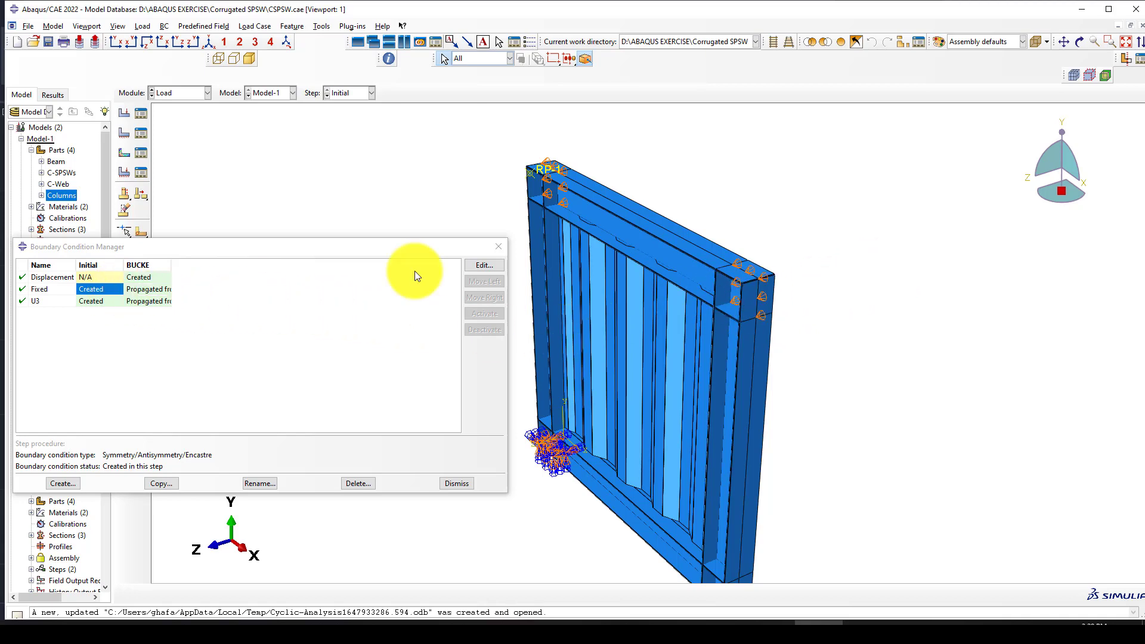
Review the U3 boundary condition's region and constrained degree of freedom in the Initial step, then close its definition unchanged.
click(90, 301)
click(496, 265)
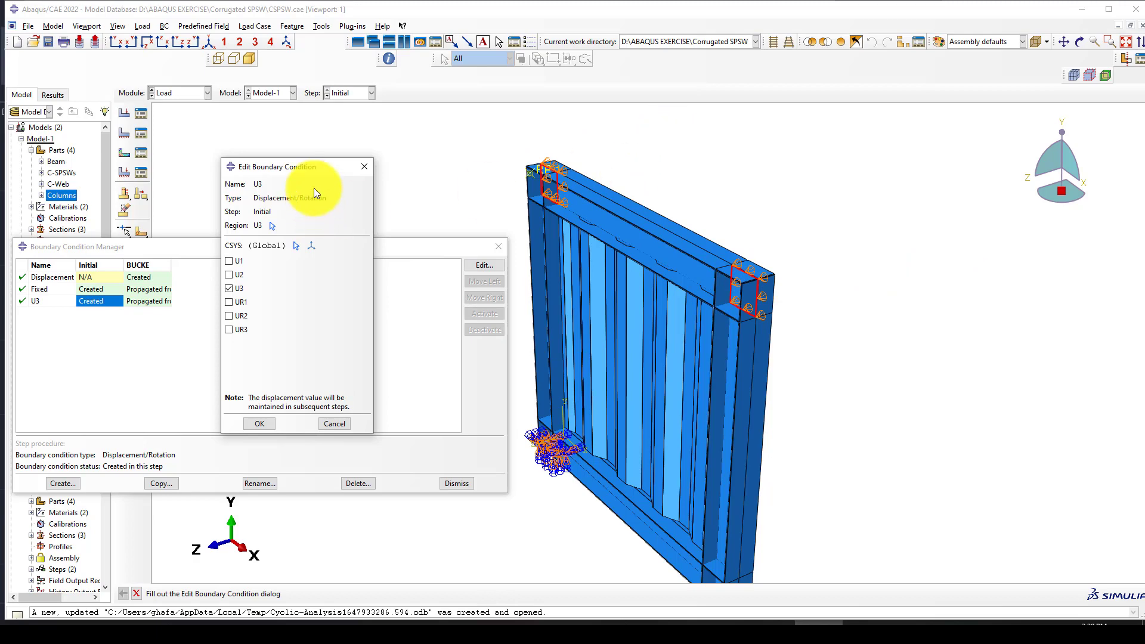
click(364, 166)
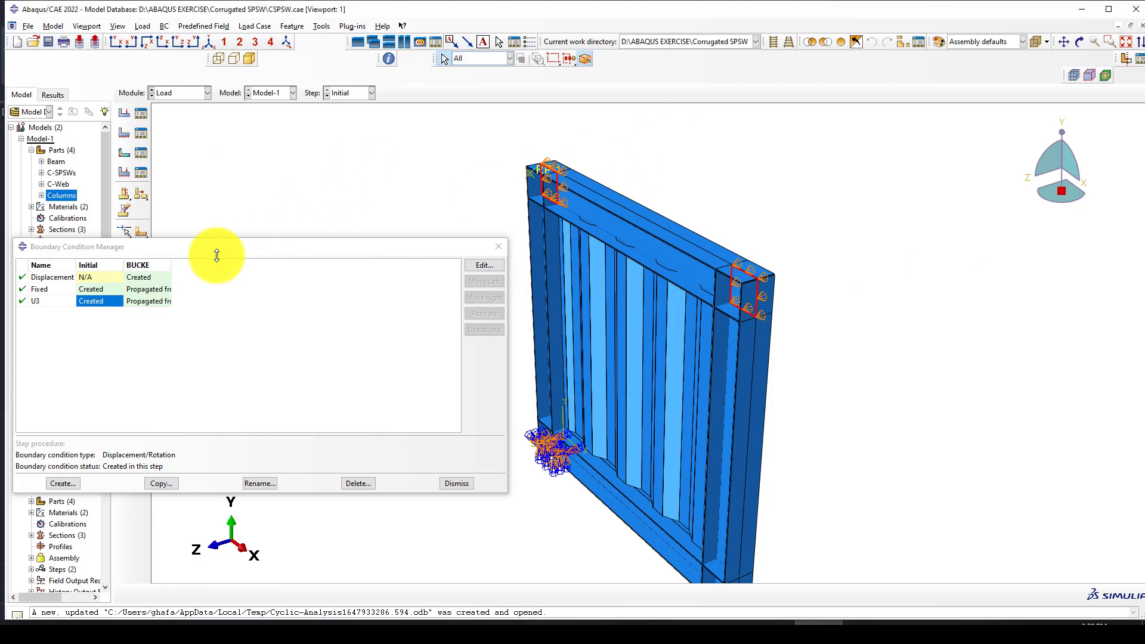
Review the Displacement condition's control point and U1 value in the BUCKE step, examine its direction on the wall, then close the boundary condition list.
click(150, 277)
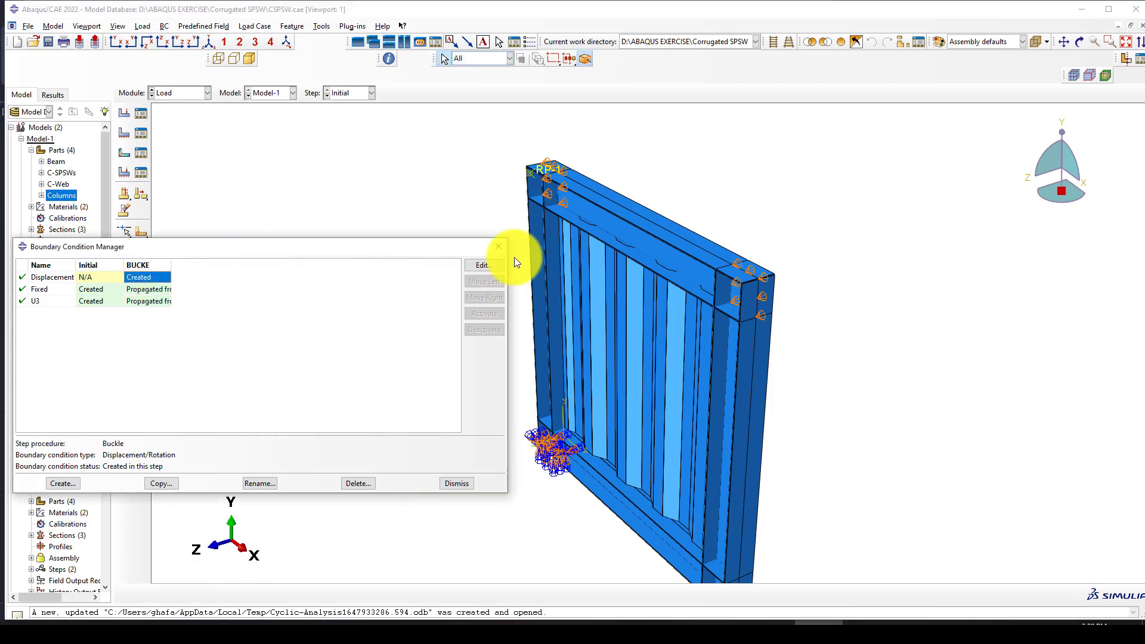
scroll(768, 207, down, 4)
click(207, 42)
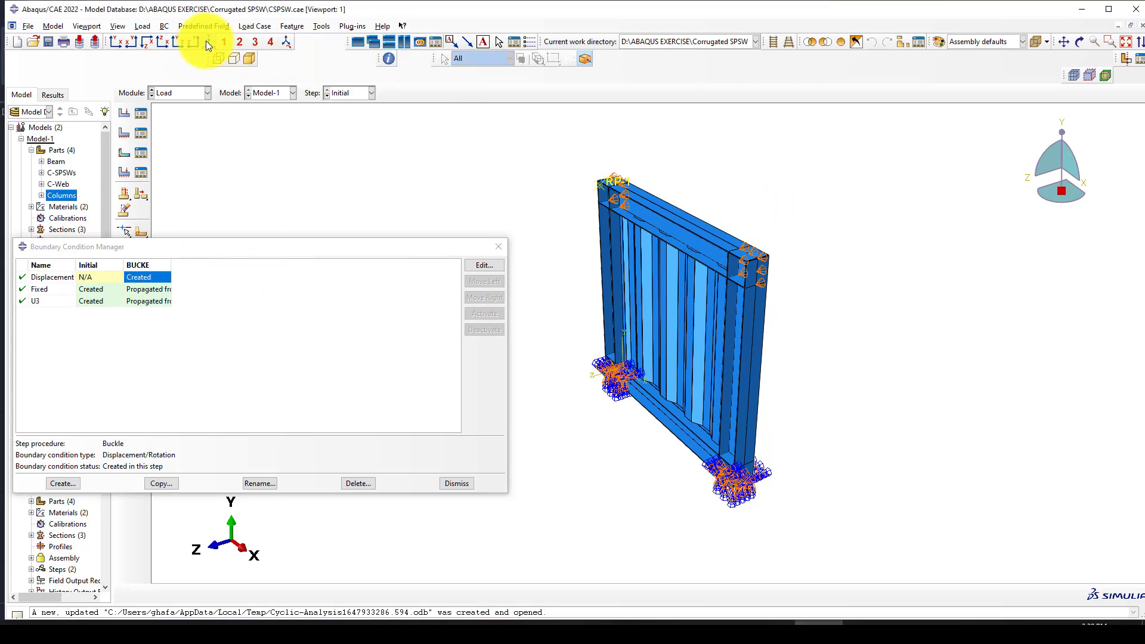
scroll(685, 191, down, 4)
scroll(663, 296, up, 3)
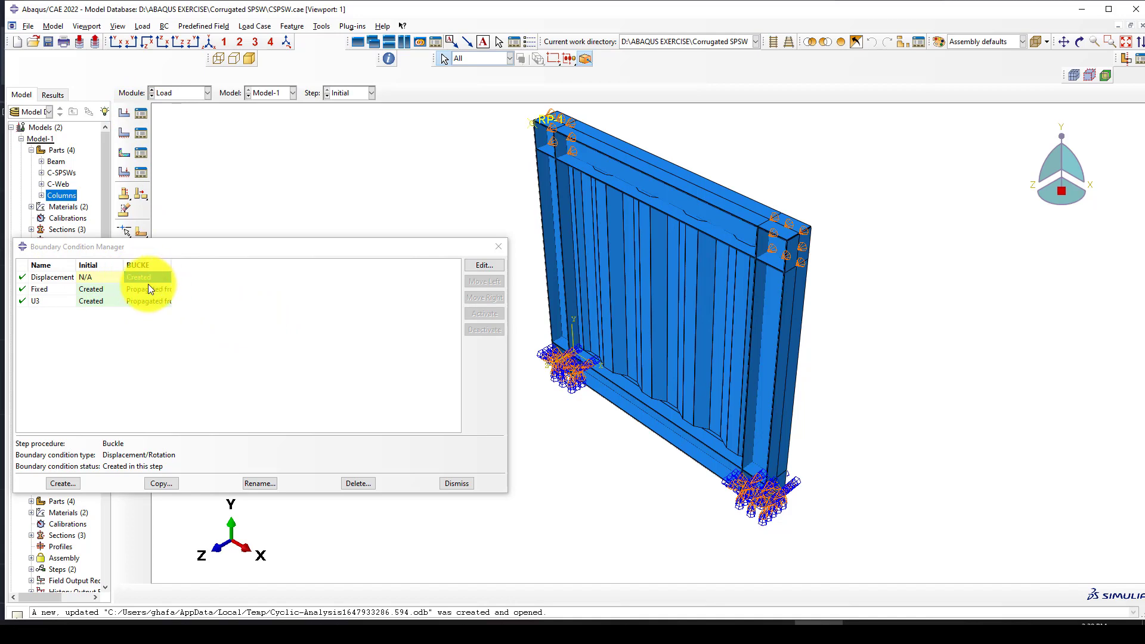
click(480, 266)
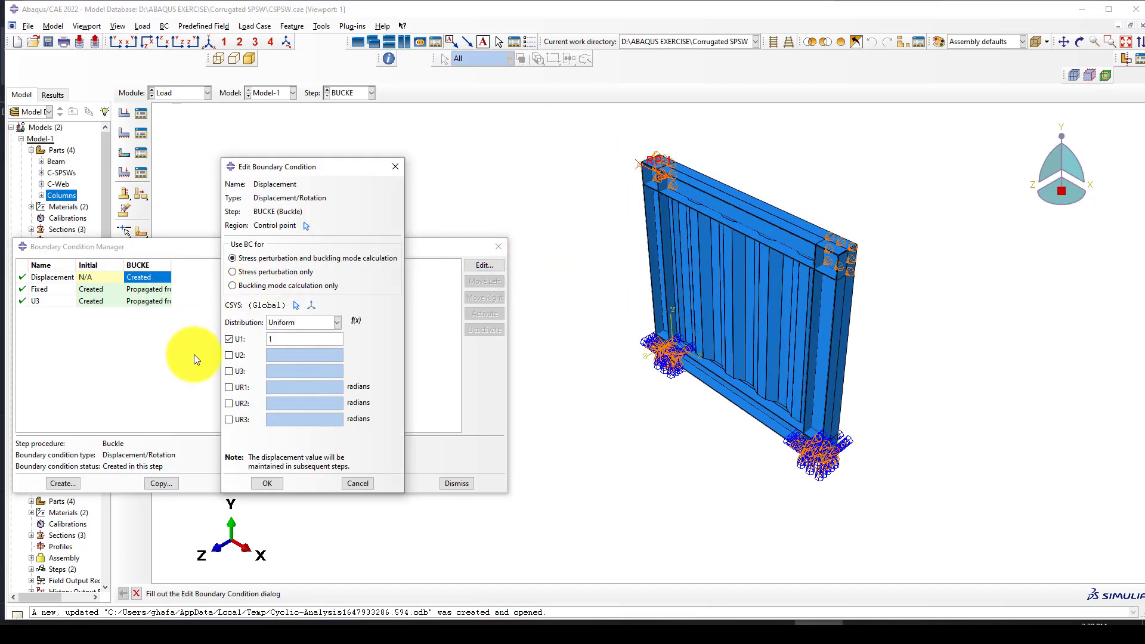
scroll(652, 166, up, 5)
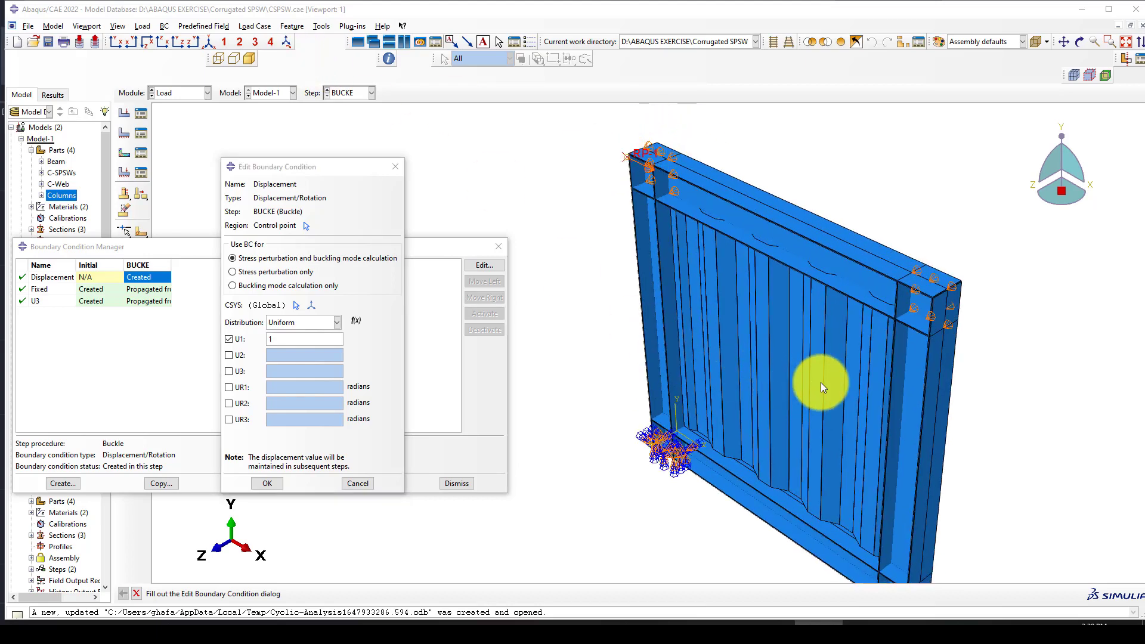
ctrl+alt+drag(813, 383, 639, 325)
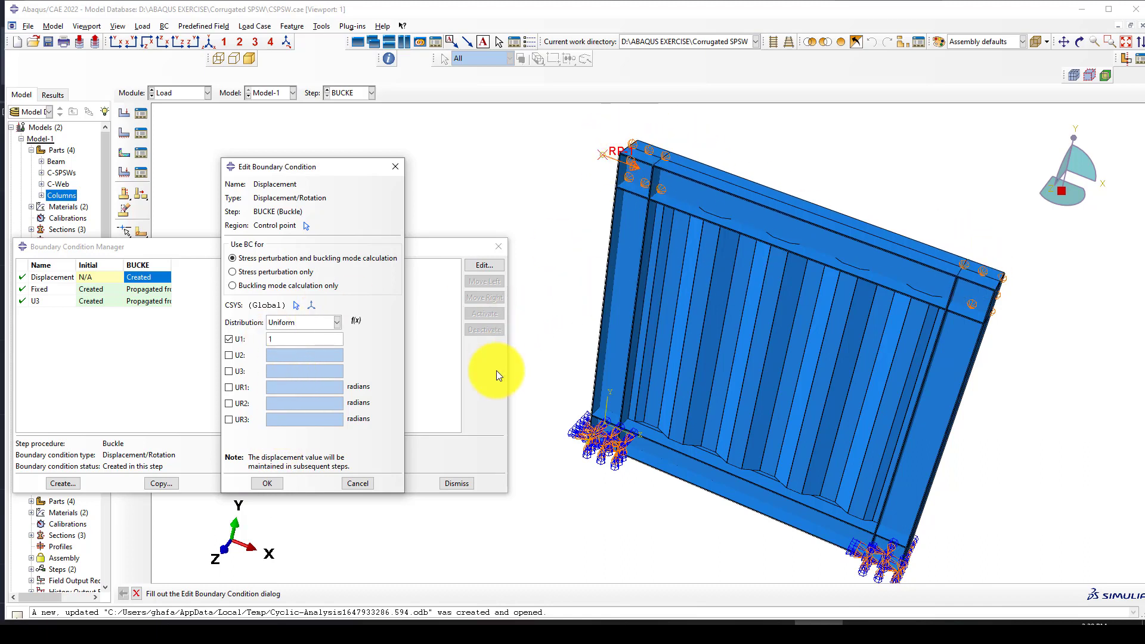
click(394, 167)
click(499, 246)
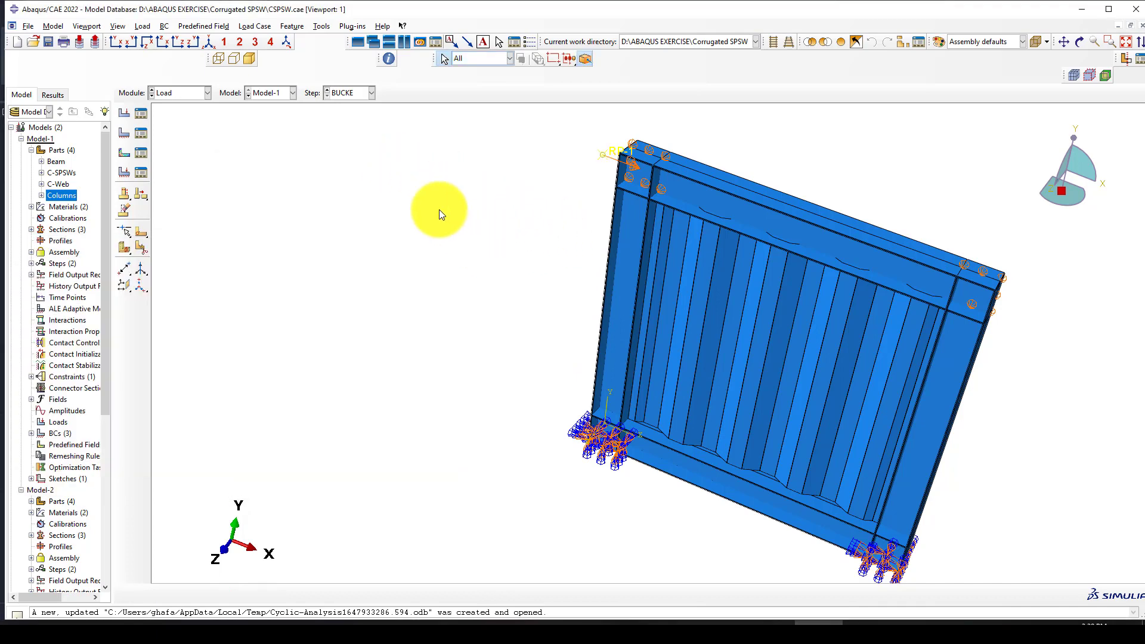
Switch to the Mesh module and show the mesh of the C-SPSWs part instead of the assembly.
scroll(383, 255, down, 1)
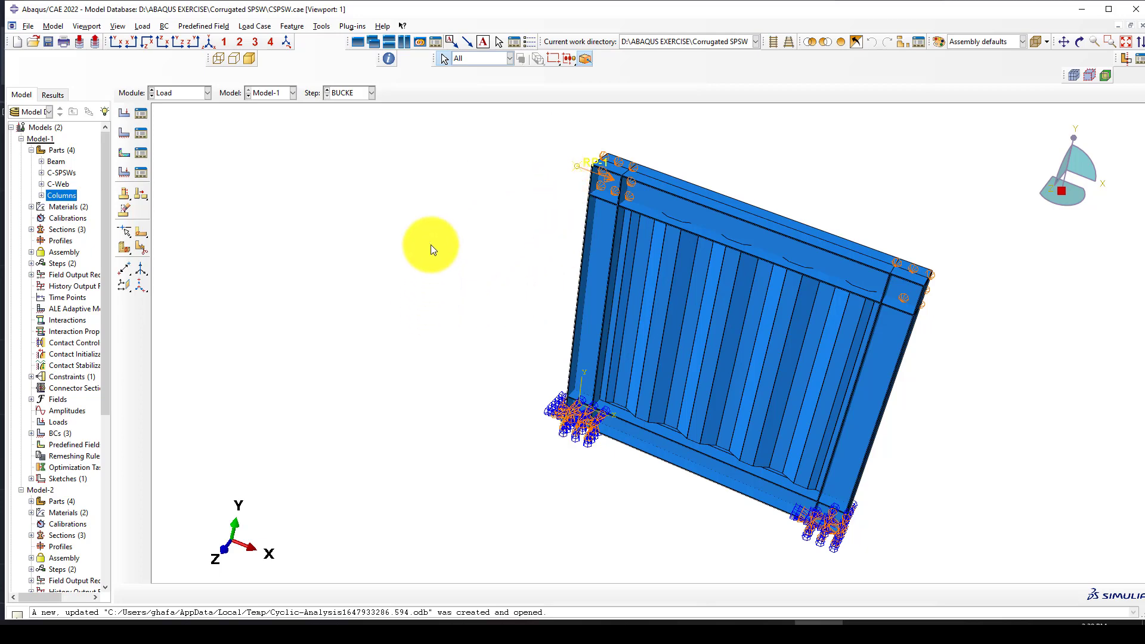
scroll(659, 188, up, 3)
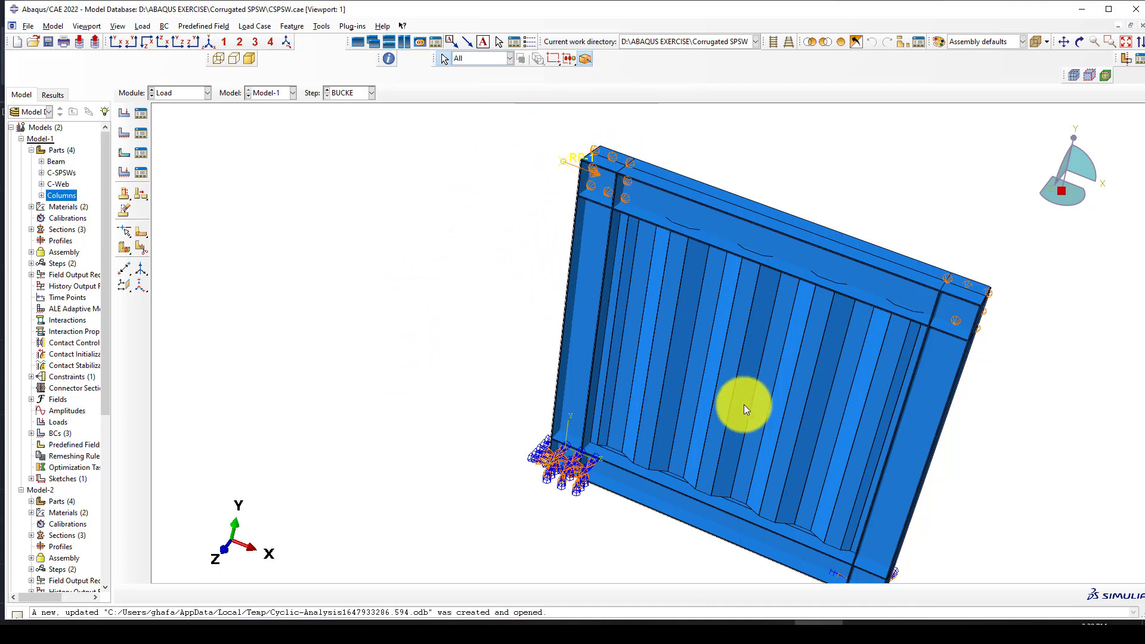
click(185, 91)
click(179, 170)
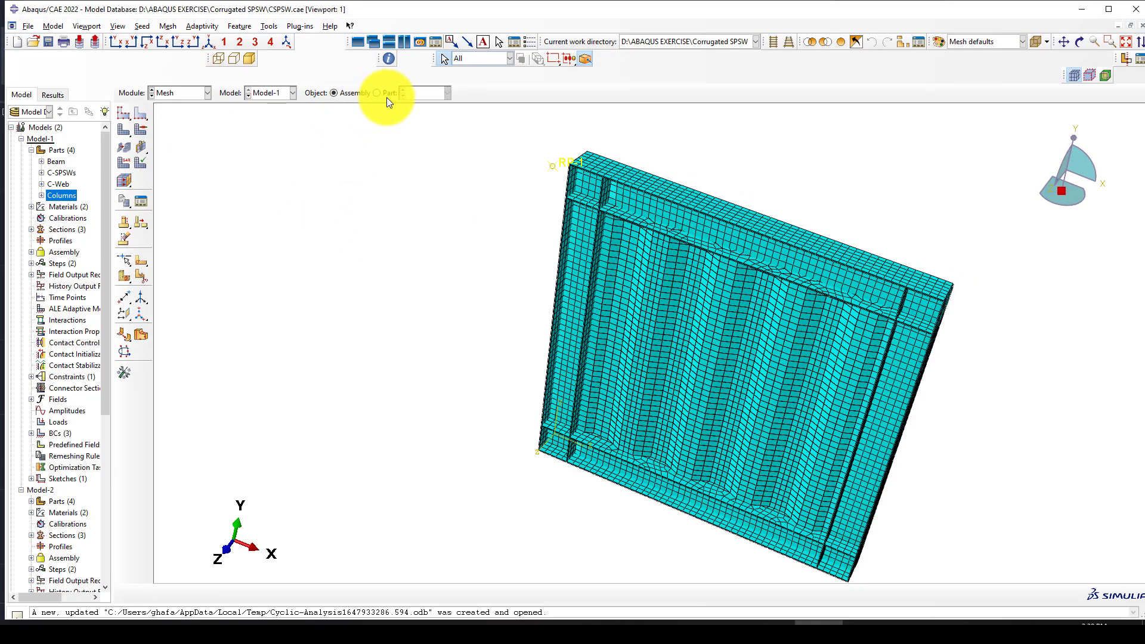
click(386, 94)
click(425, 94)
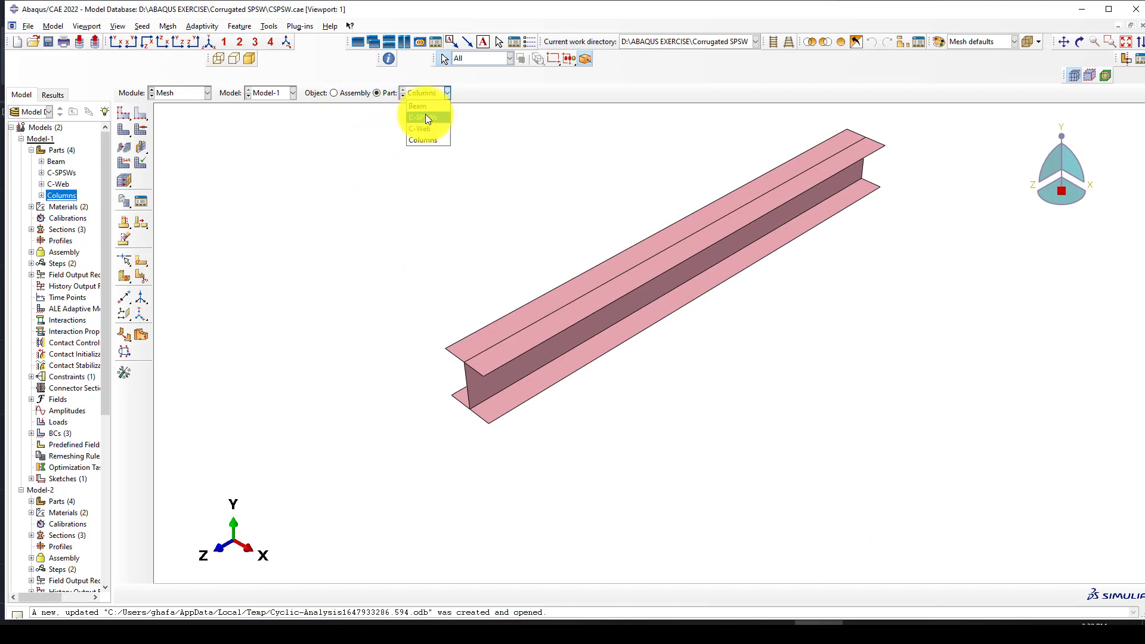
click(431, 118)
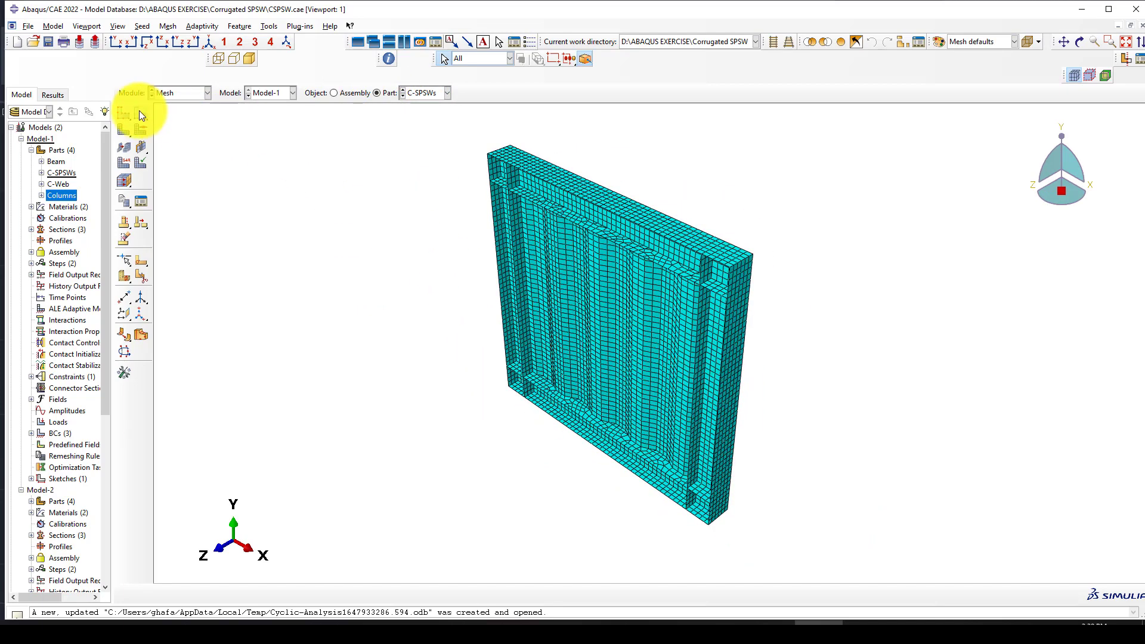
Review the global seed size of the C-SPSWs part, examine the seeded mesh up close, then close the seed settings.
click(142, 125)
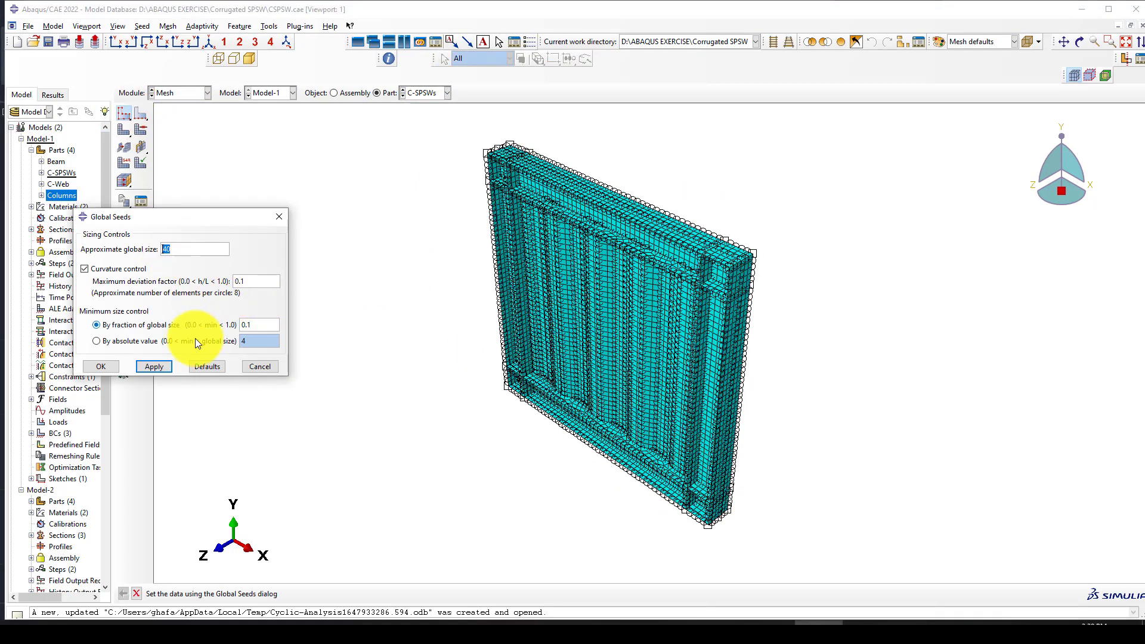
scroll(617, 301, down, 4)
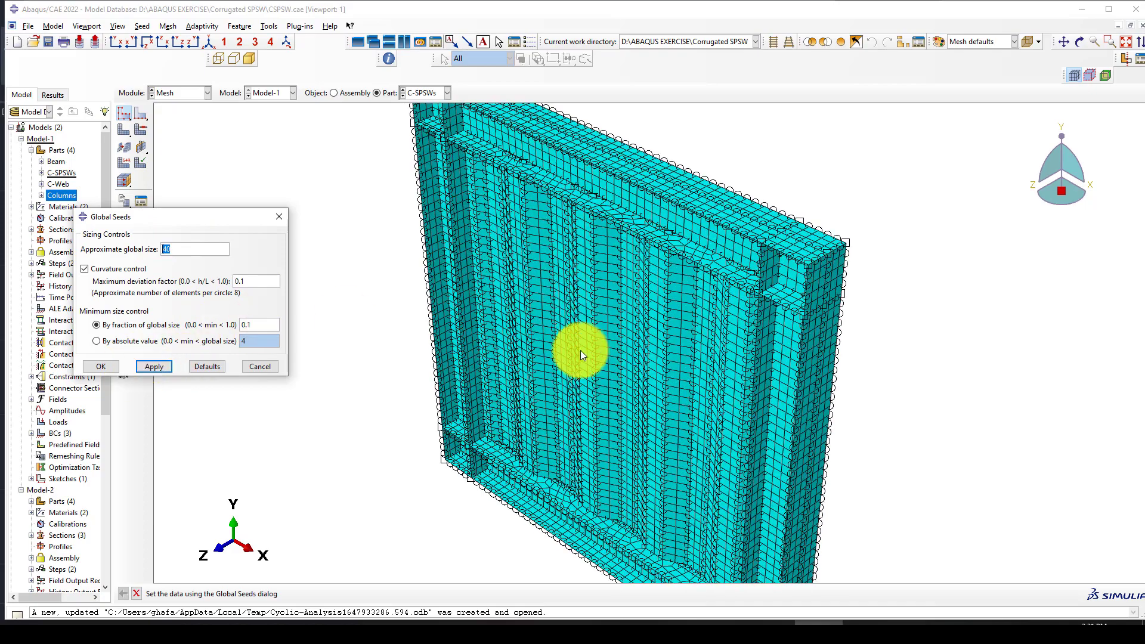
scroll(585, 372, up, 2)
scroll(454, 151, down, 2)
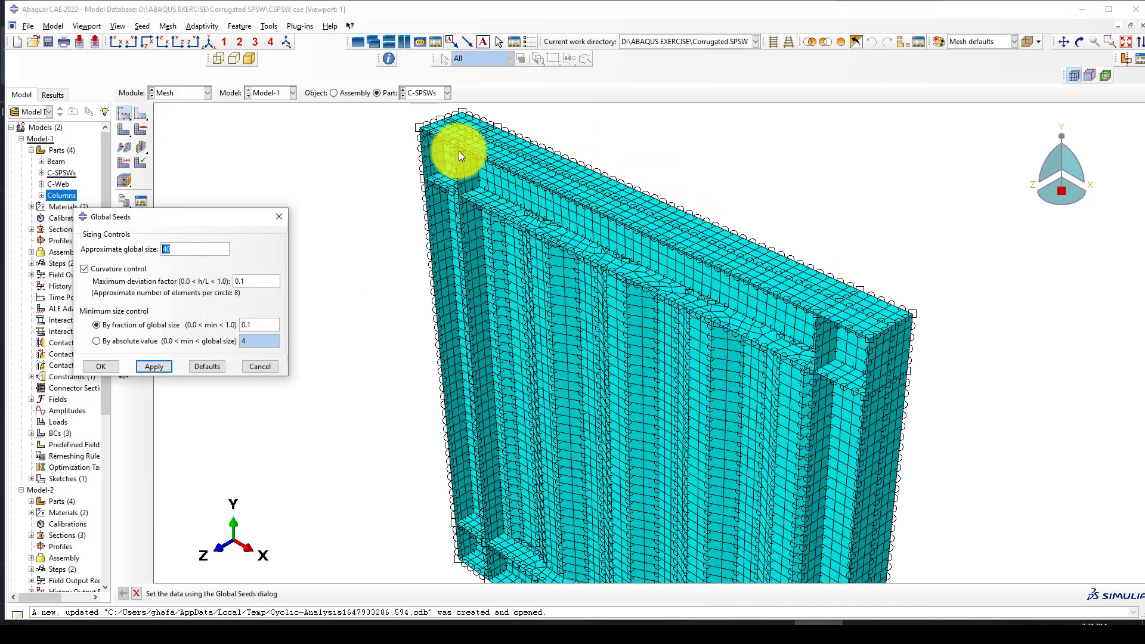
scroll(499, 231, up, 4)
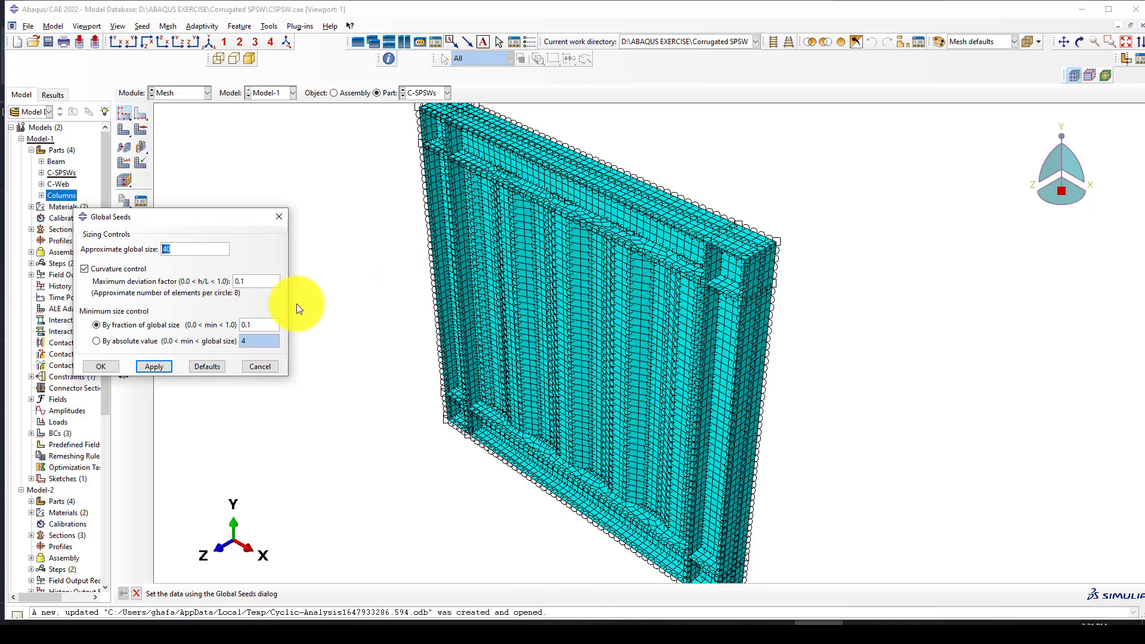
key(Return)
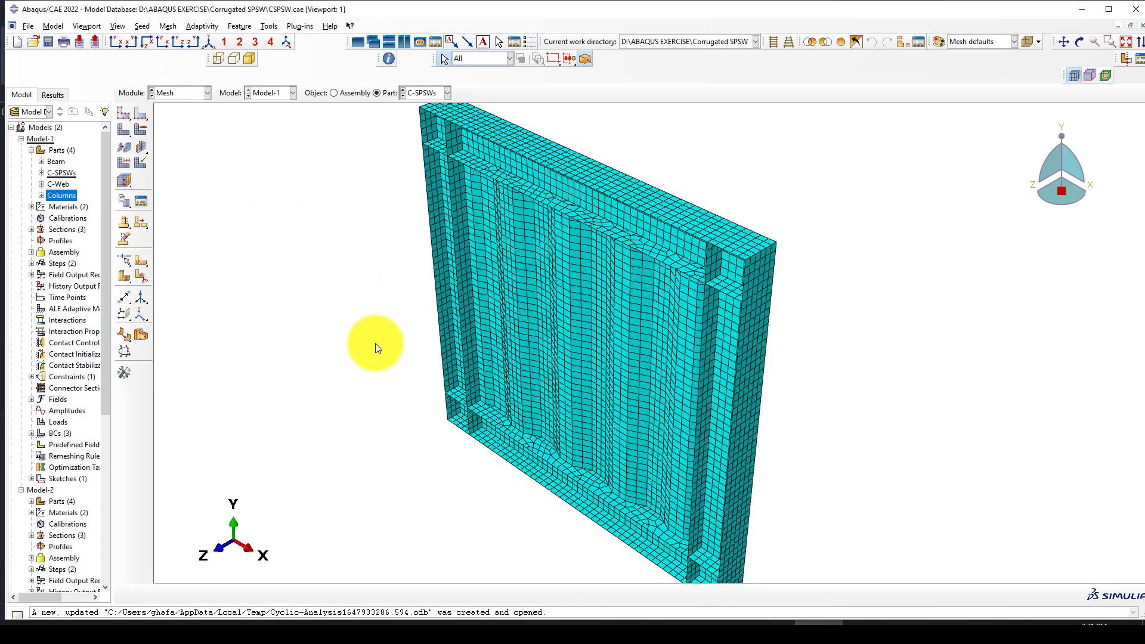
scroll(374, 342, up, 2)
click(174, 93)
click(174, 93)
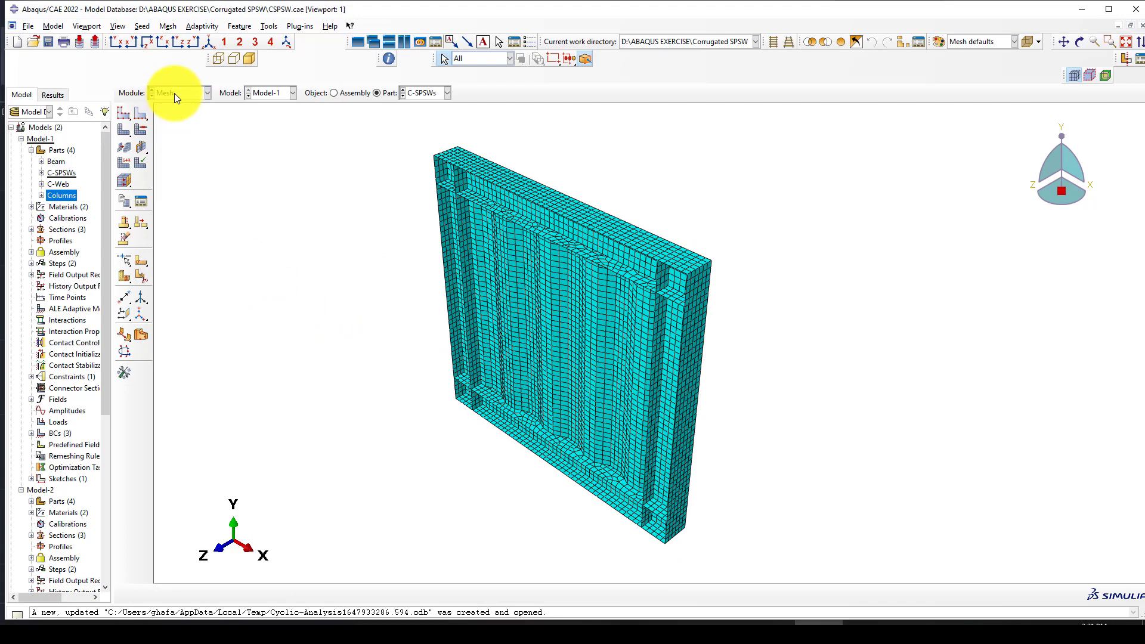
click(126, 138)
scroll(357, 245, up, 2)
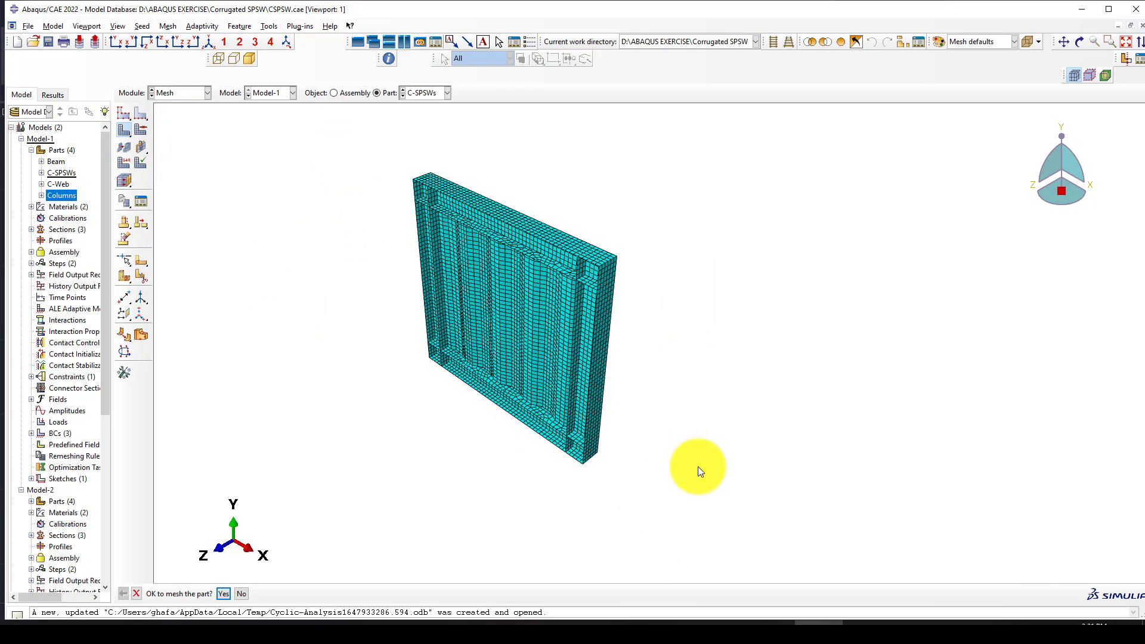
Assign linear Standard shell elements without reduced integration (S4) to all faces of the C-SPSWs part.
click(123, 160)
drag(303, 136, 699, 445)
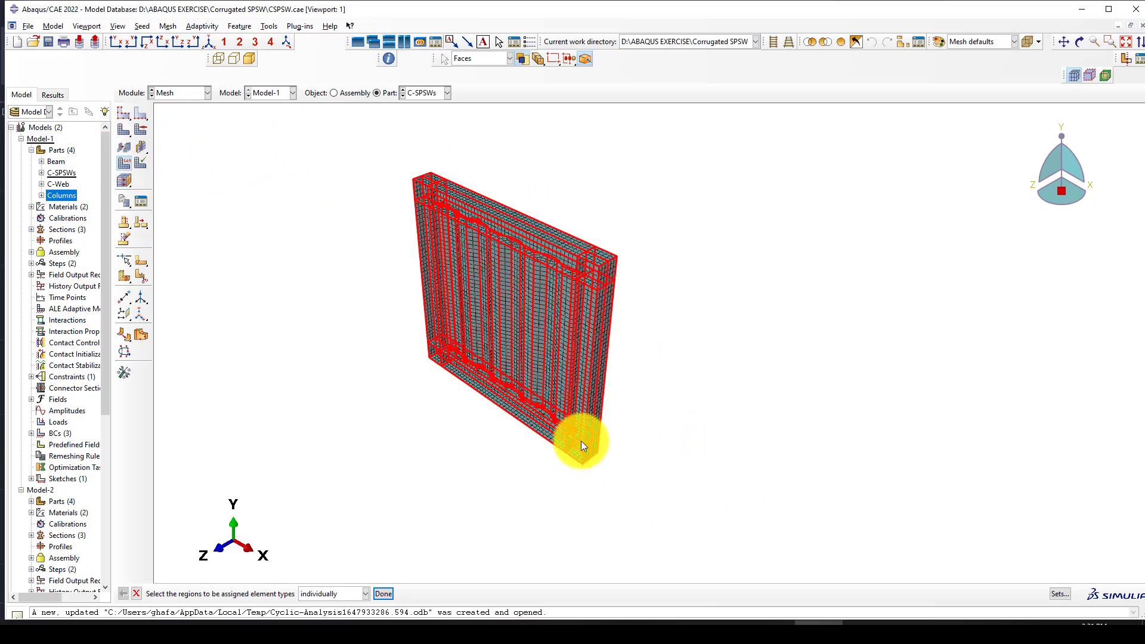
middle_click(313, 194)
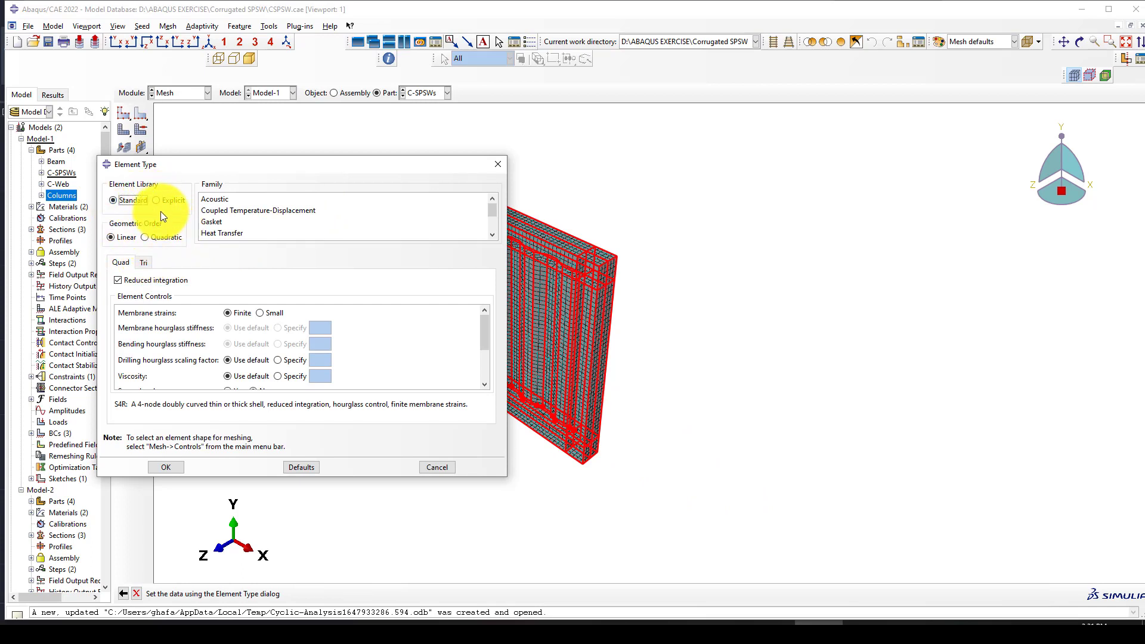
click(123, 279)
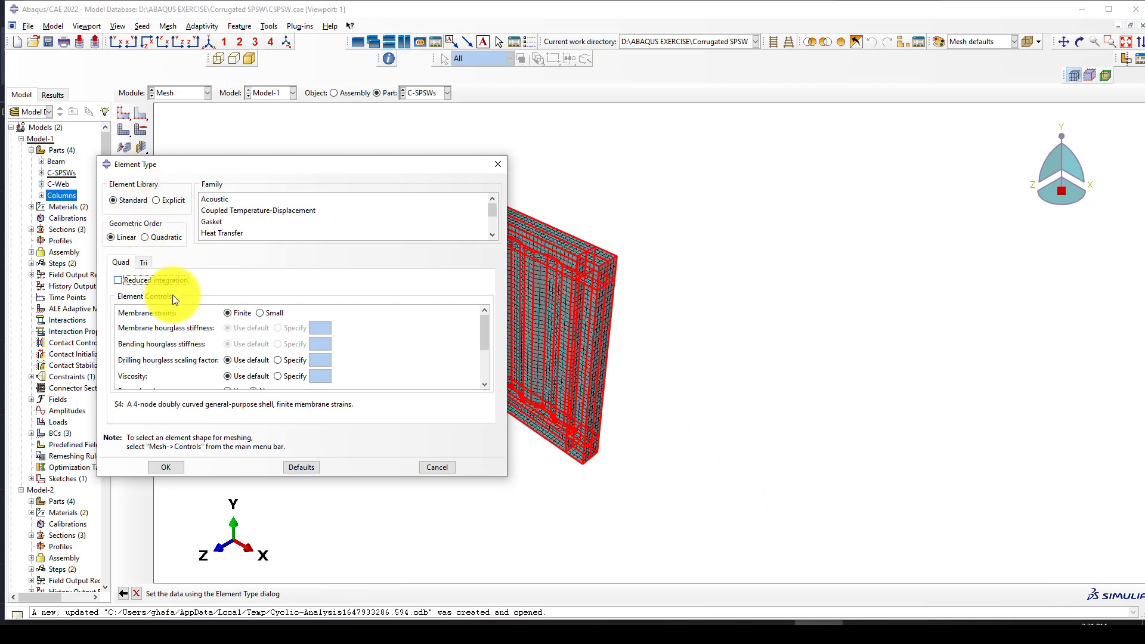
click(168, 468)
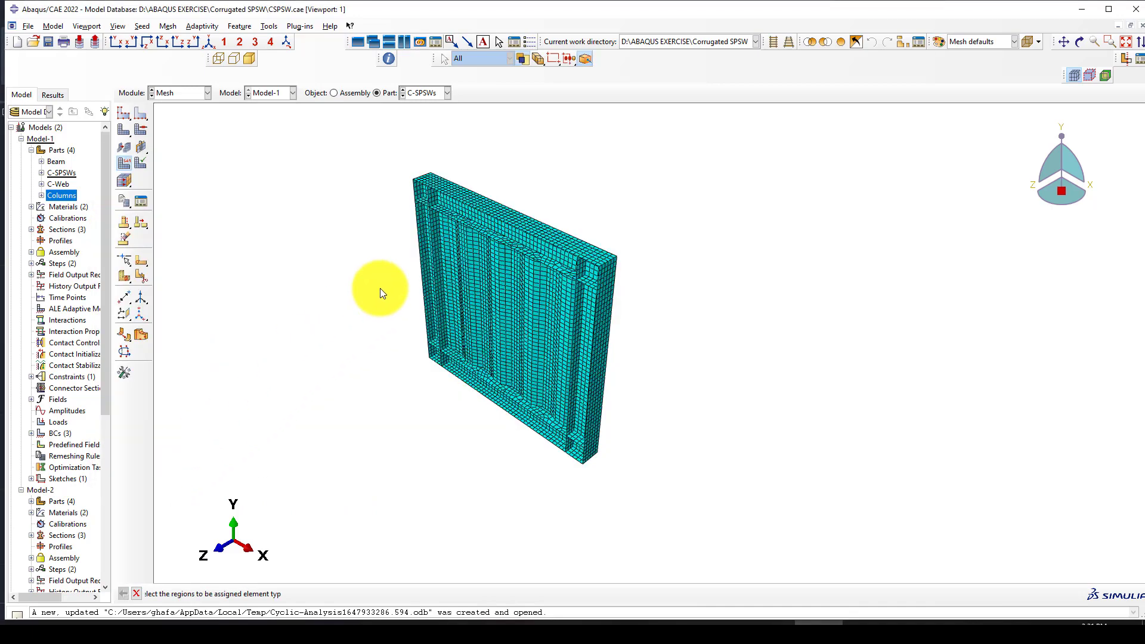
scroll(460, 234, down, 2)
scroll(444, 234, up, 2)
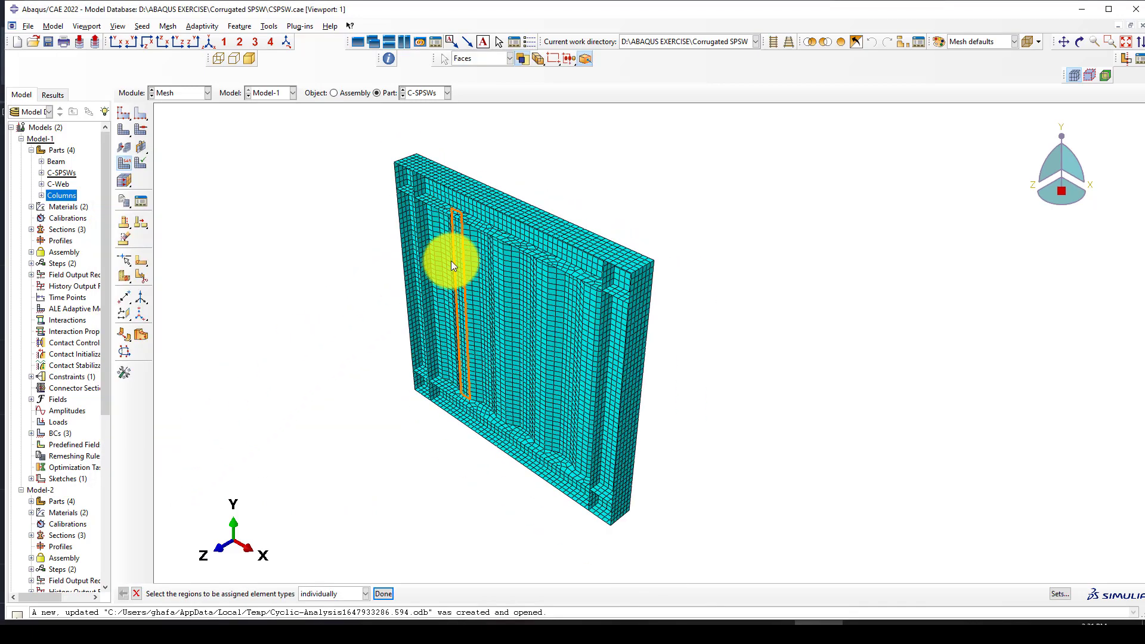
scroll(530, 407, down, 1)
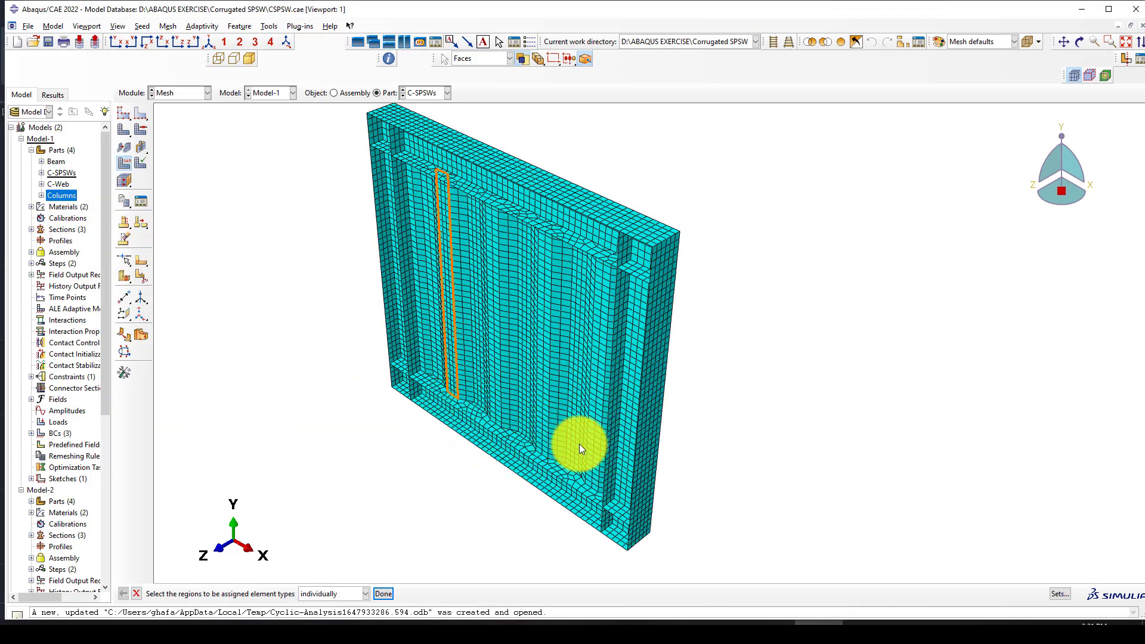
Switch to the Job module, list the analysis jobs and select the Buckle job.
click(185, 95)
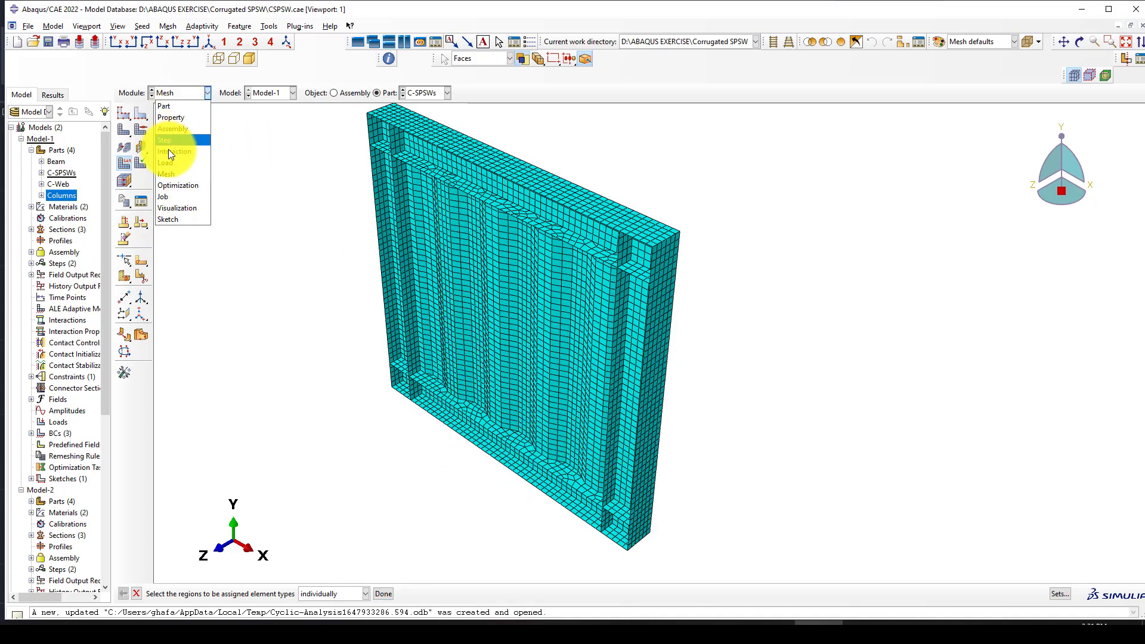
click(178, 196)
click(129, 123)
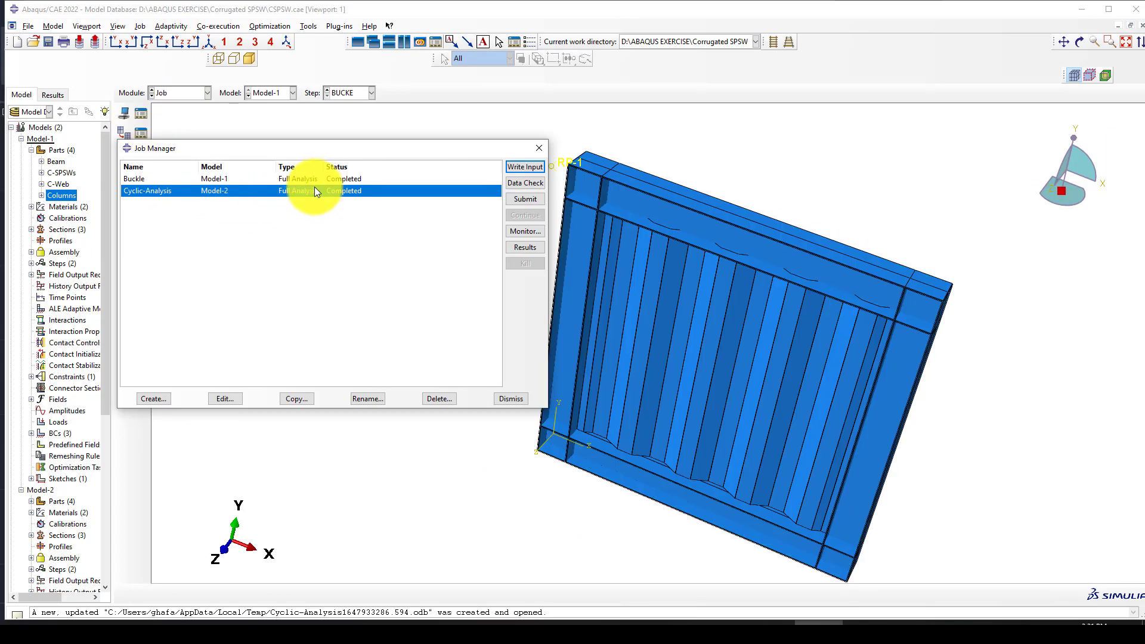
click(316, 180)
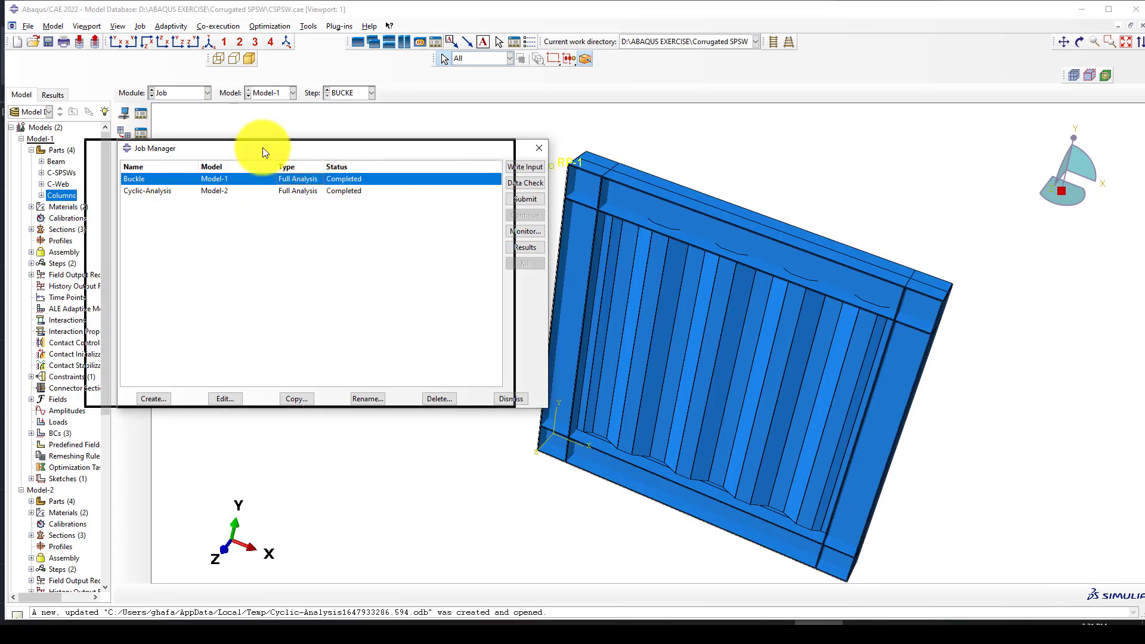
drag(262, 147, 225, 146)
Create a full-analysis job from Model-1 with the default settings and submit it for analysis.
click(116, 397)
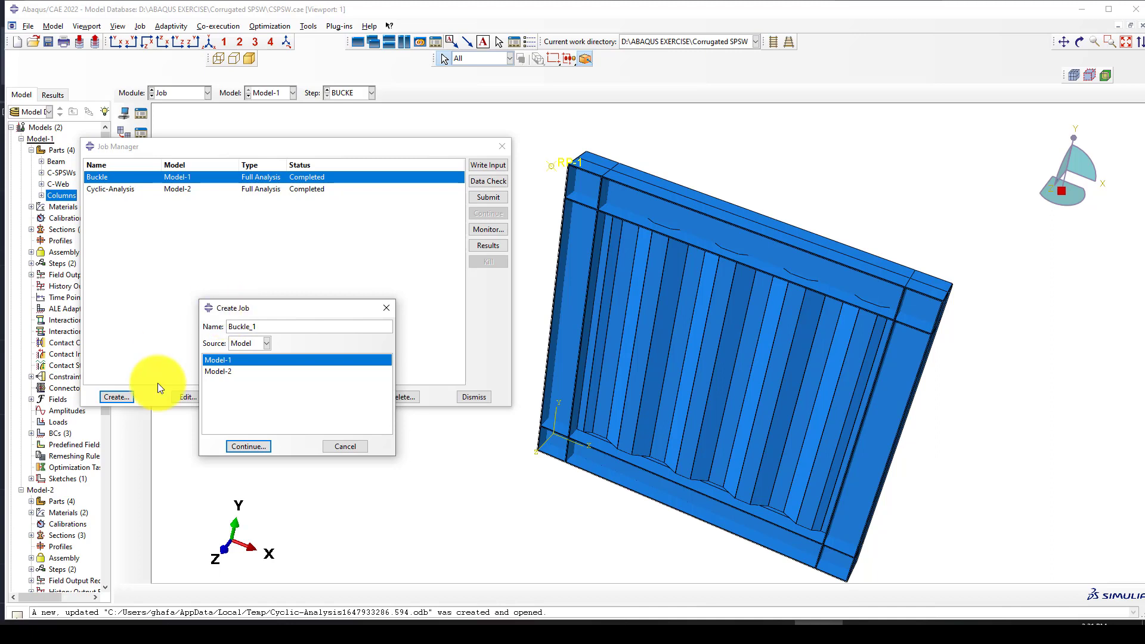
click(248, 447)
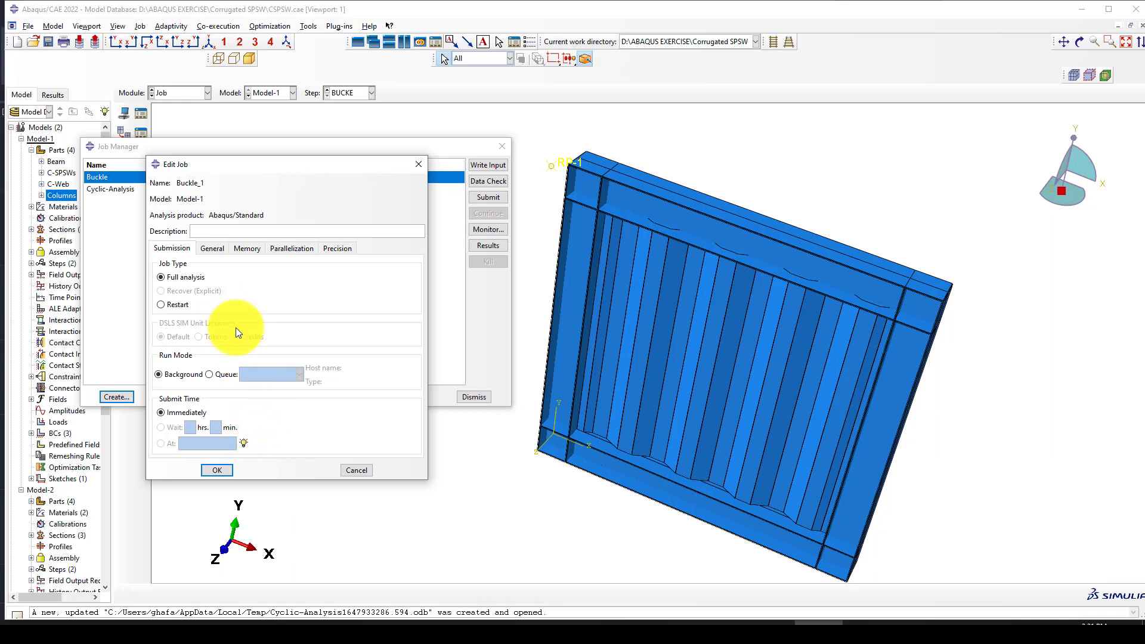
click(225, 474)
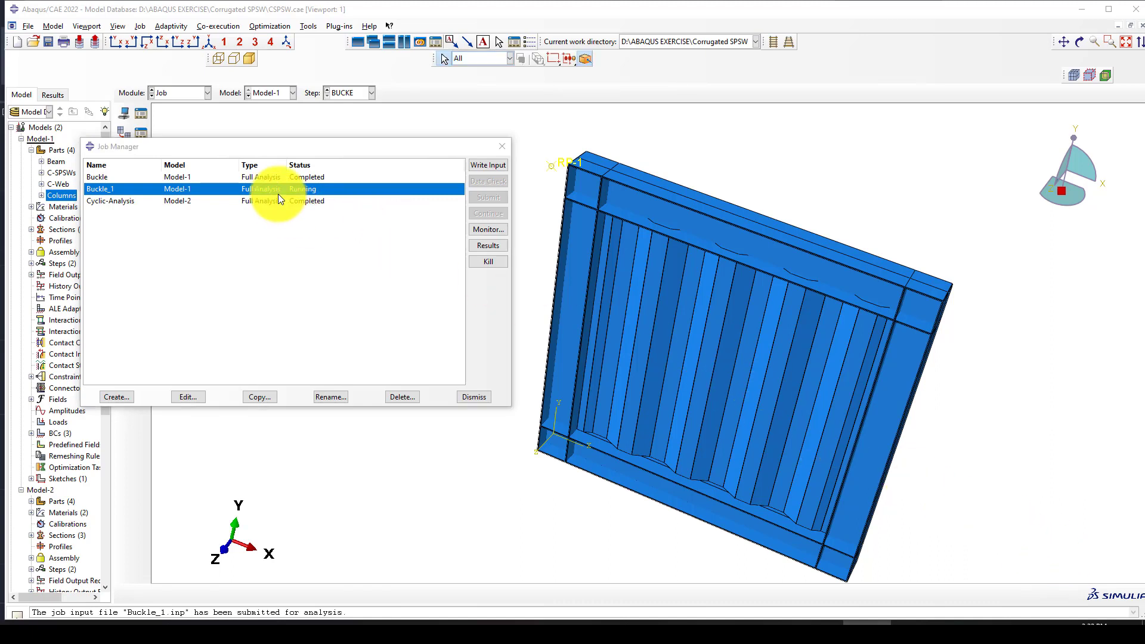
Check the running Buckle_1 job's progress in its monitor, then close the monitor.
click(489, 230)
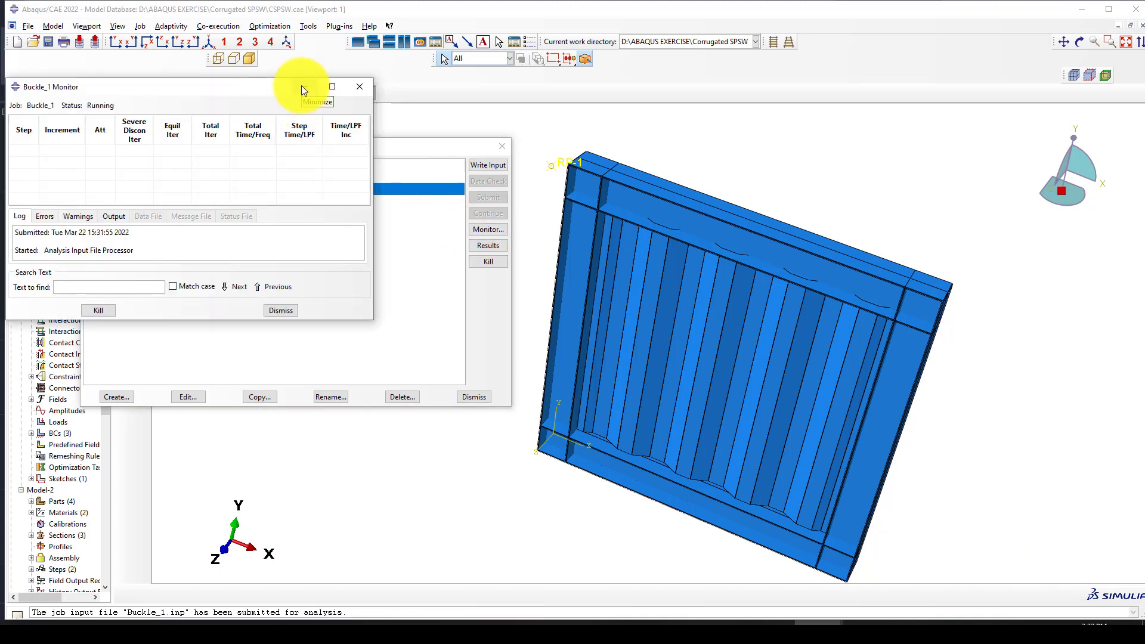
drag(267, 89, 310, 102)
click(348, 100)
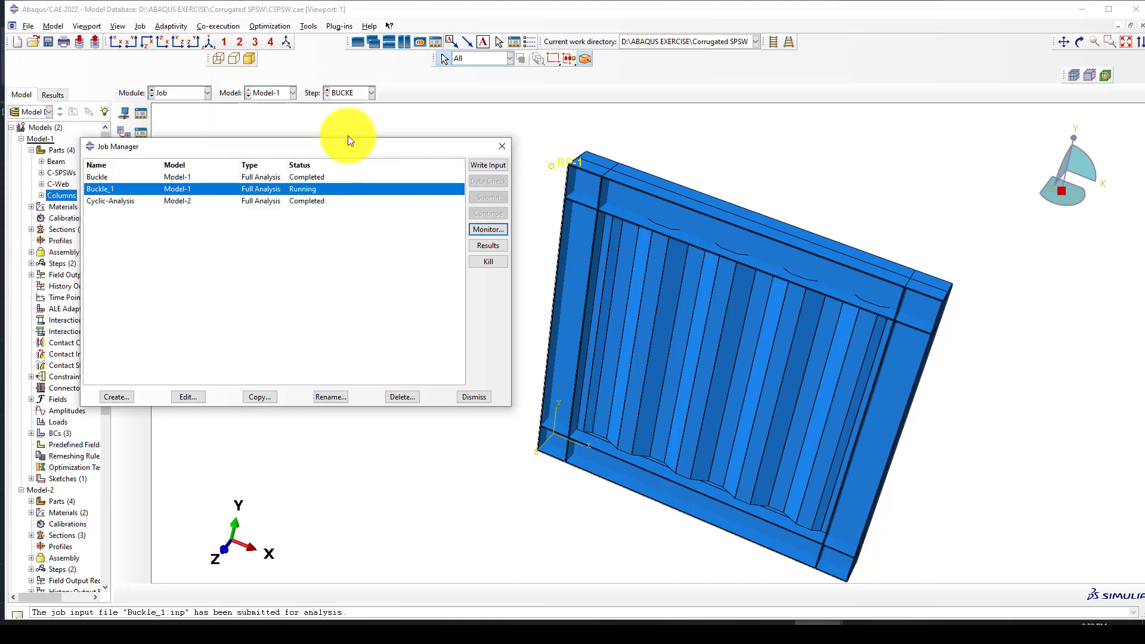
Open the results of the Buckle job and plot the contours on the deformed shape.
click(298, 178)
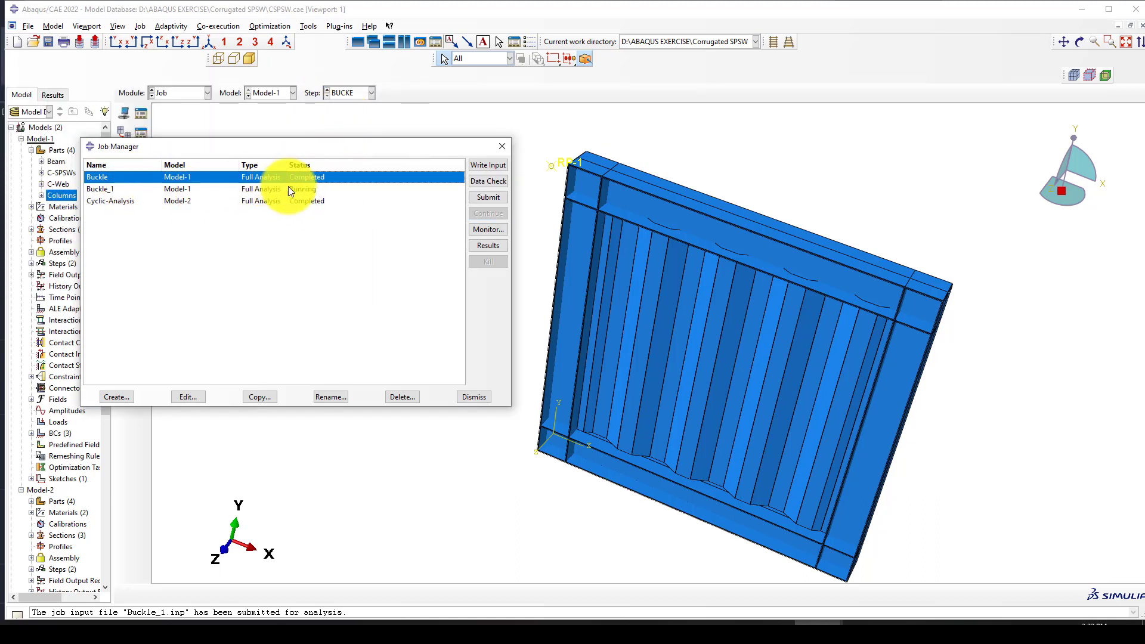
click(489, 245)
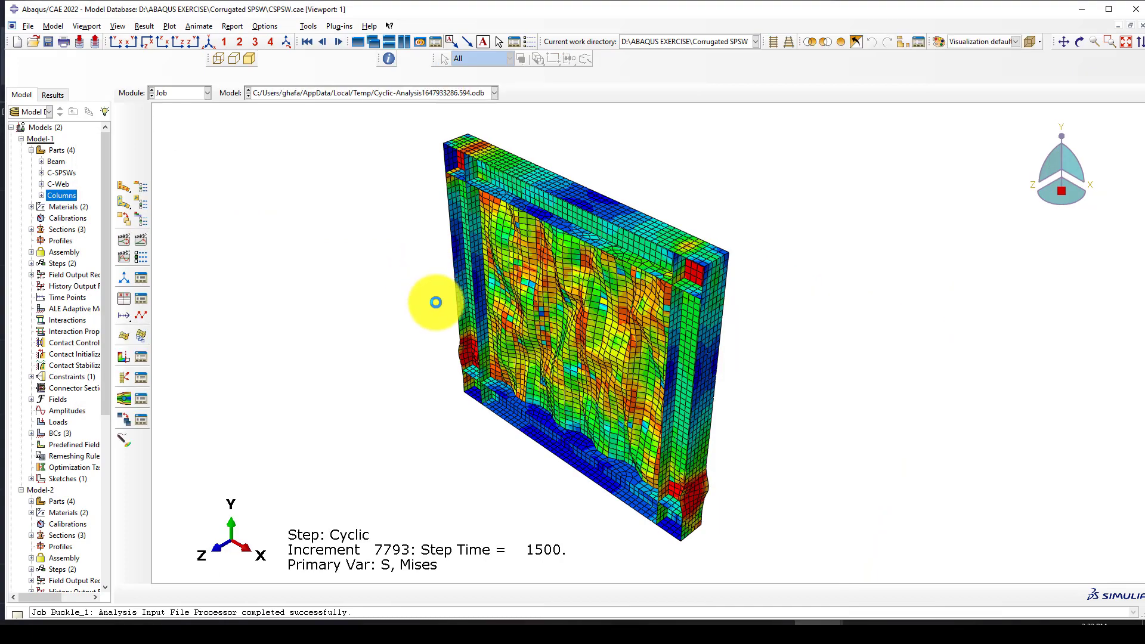
click(493, 367)
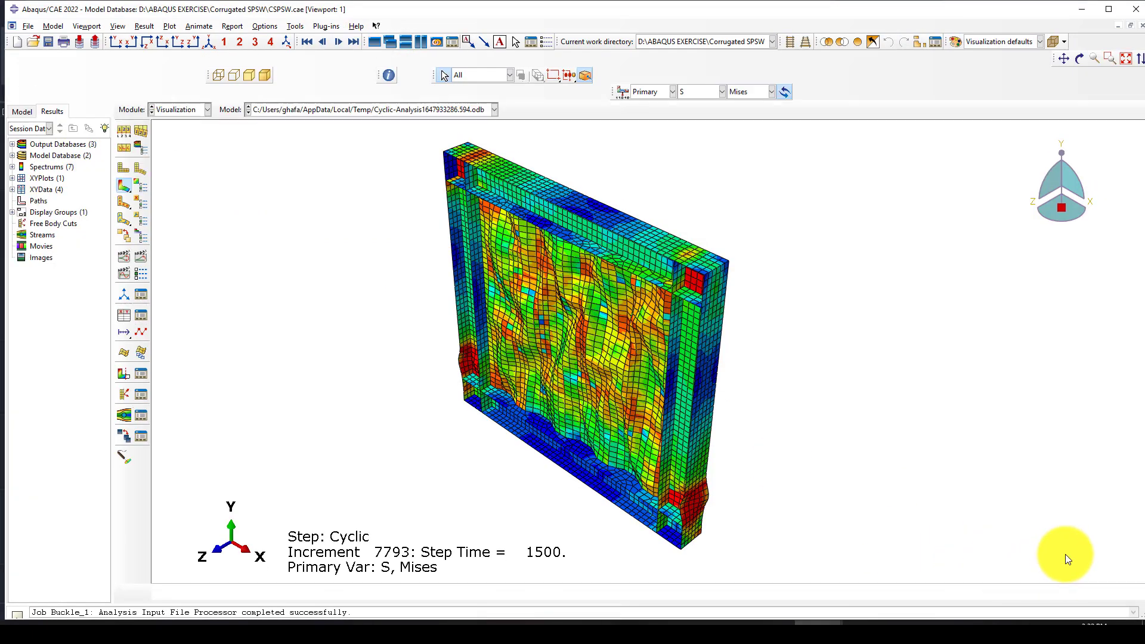
click(123, 186)
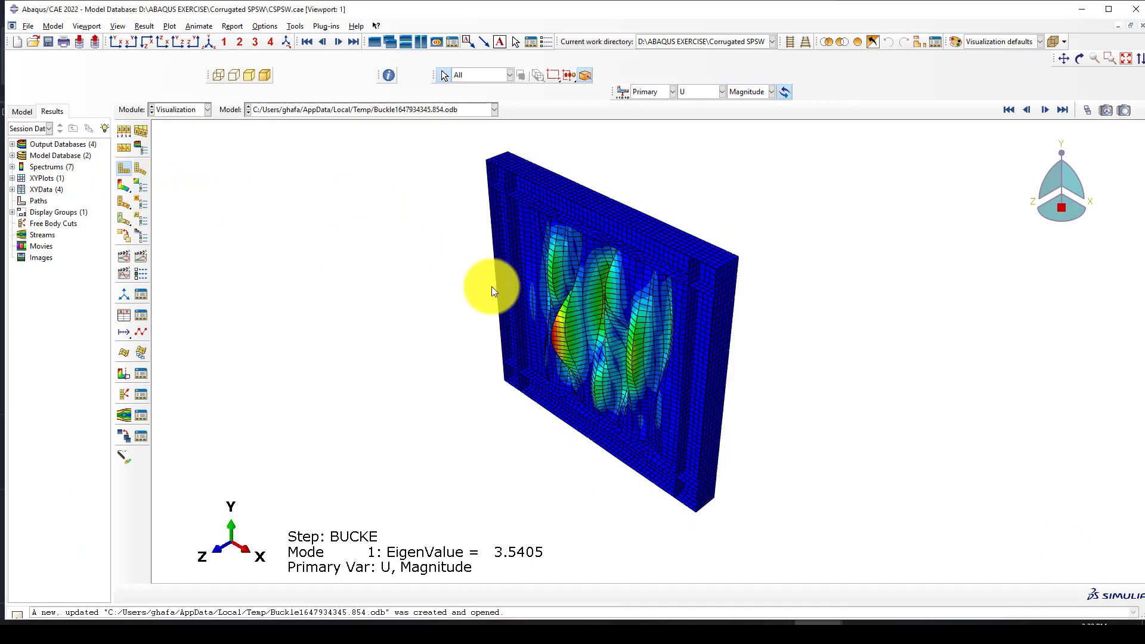
Examine the wall's buckled shape and advance through the buckling modes from mode 1 to mode 3.
ctrl+alt+drag(614, 414, 491, 571)
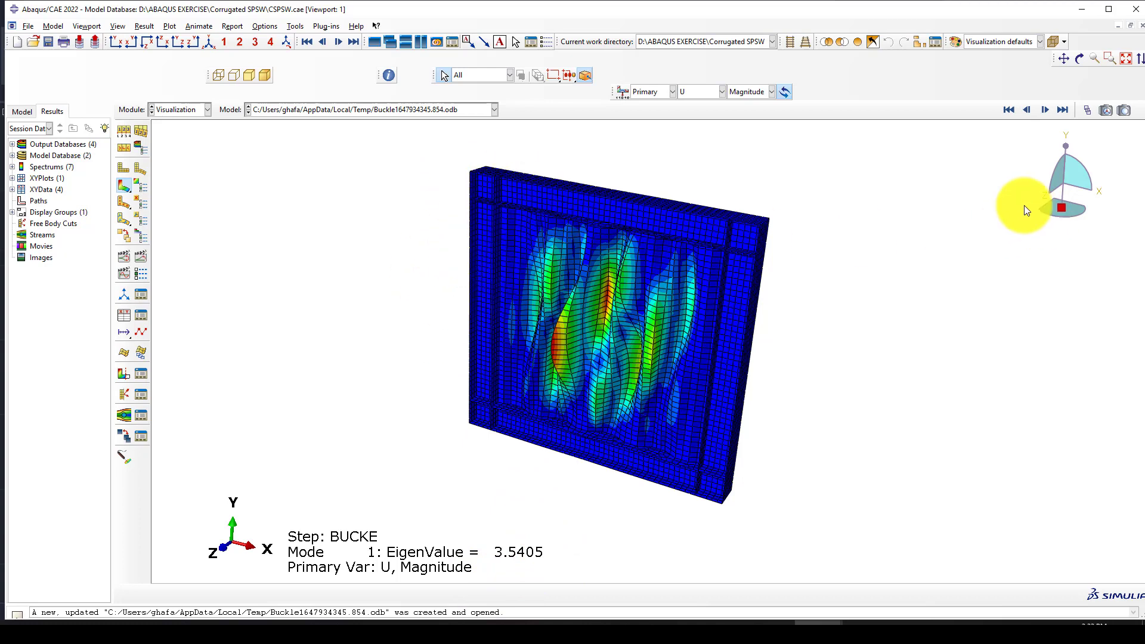
click(1049, 110)
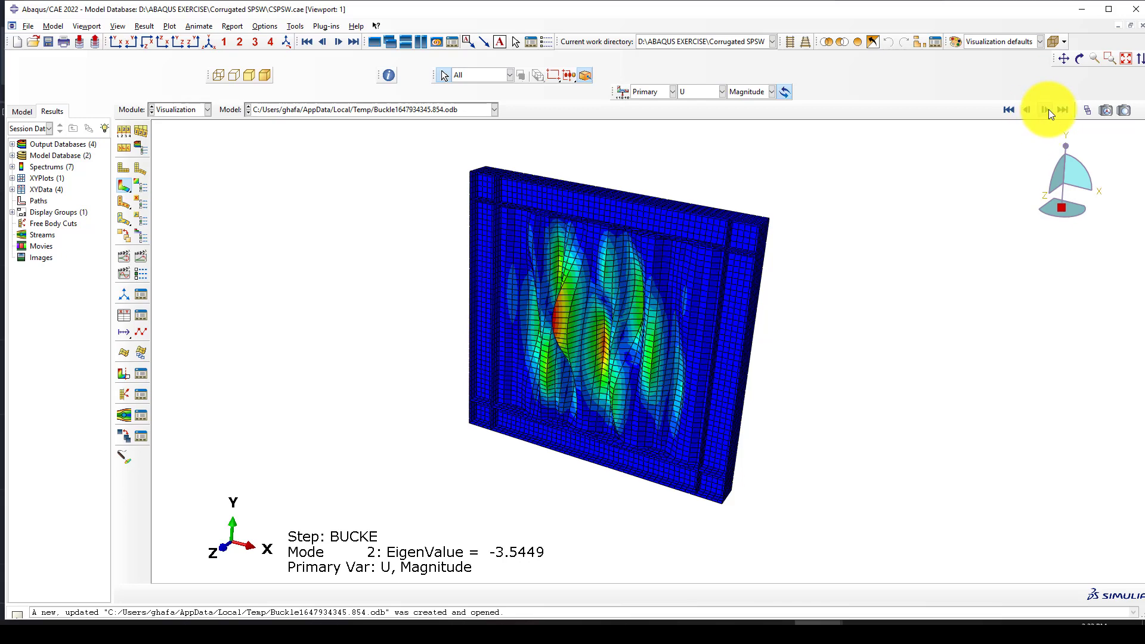
click(1048, 111)
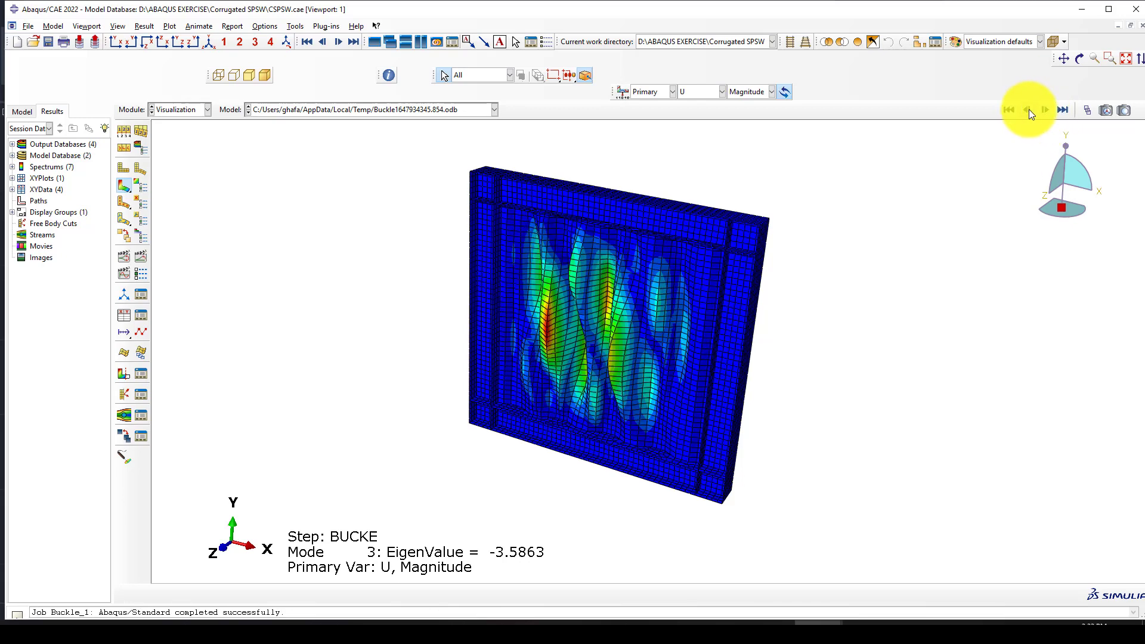
scroll(394, 251, up, 2)
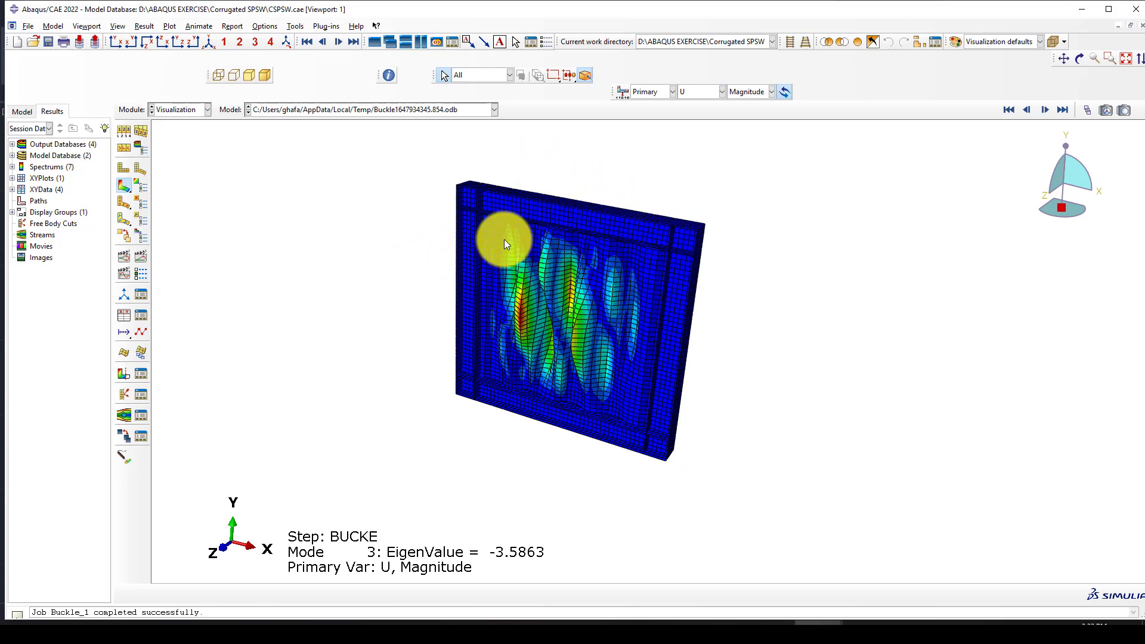
scroll(537, 286, down, 2)
scroll(503, 249, up, 1)
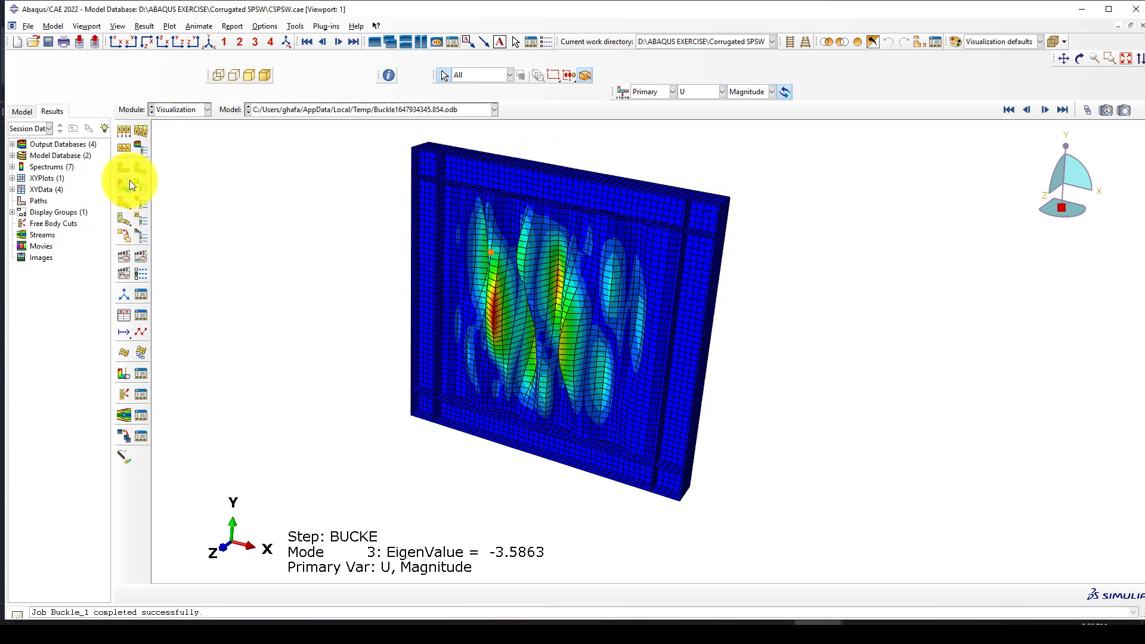
Return to the model tree and collapse the Parts branch of Model-1.
click(21, 112)
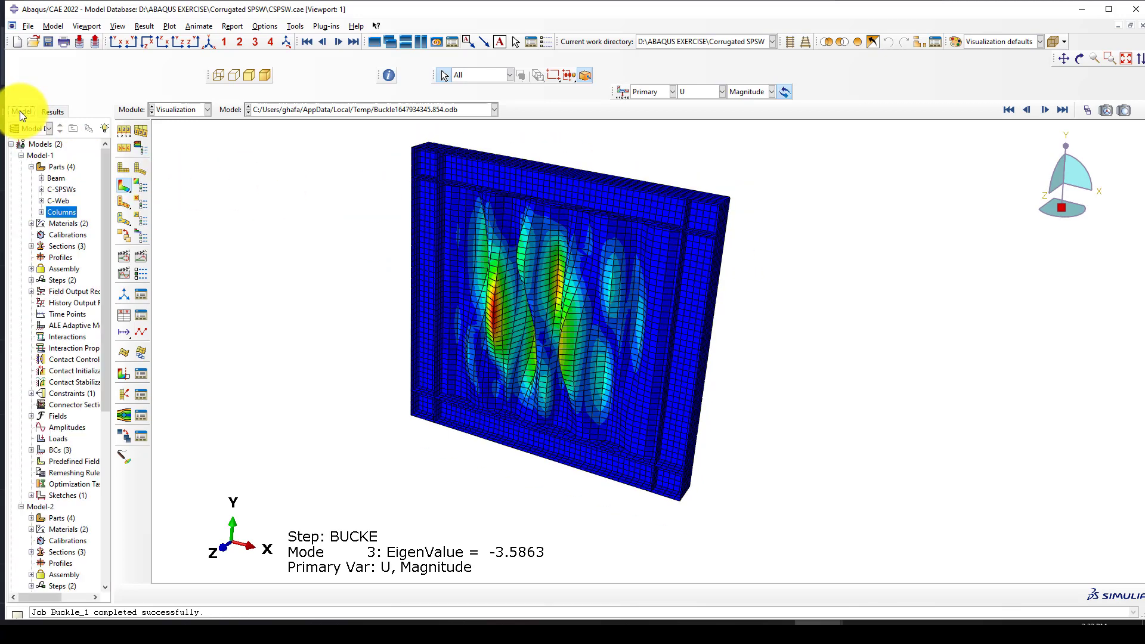
click(31, 166)
right_click(35, 156)
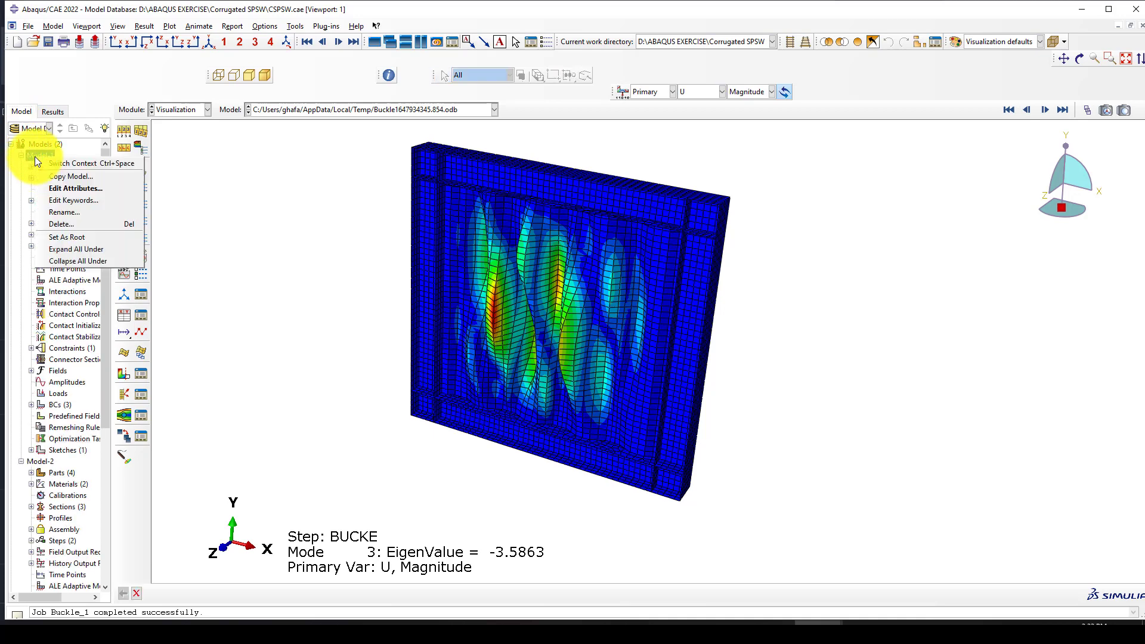
click(59, 184)
drag(76, 190, 41, 191)
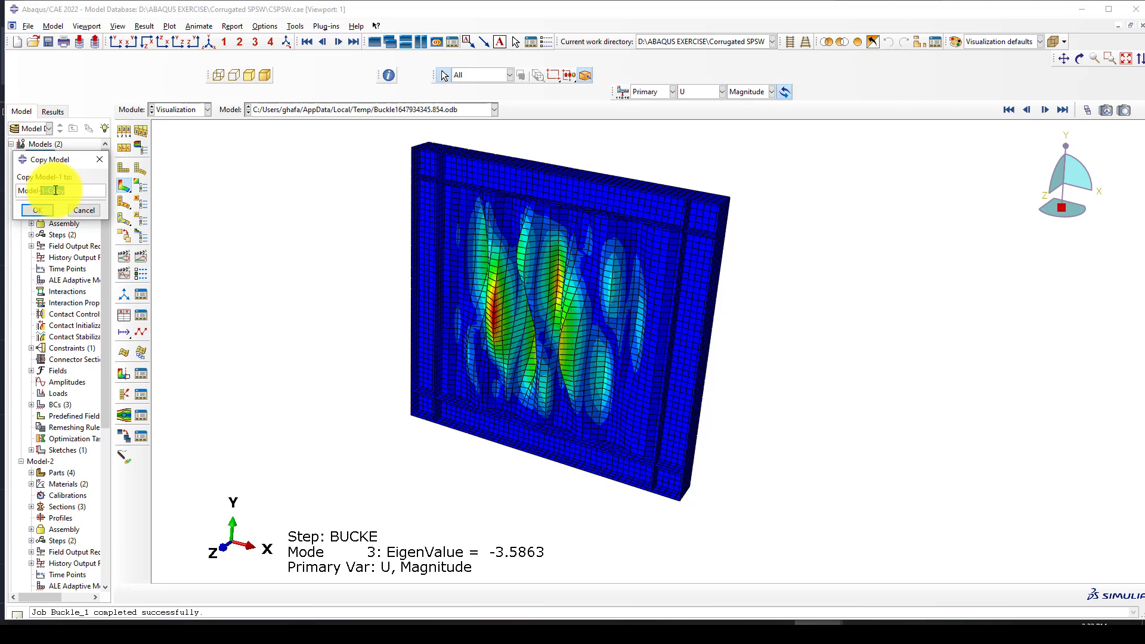
click(99, 160)
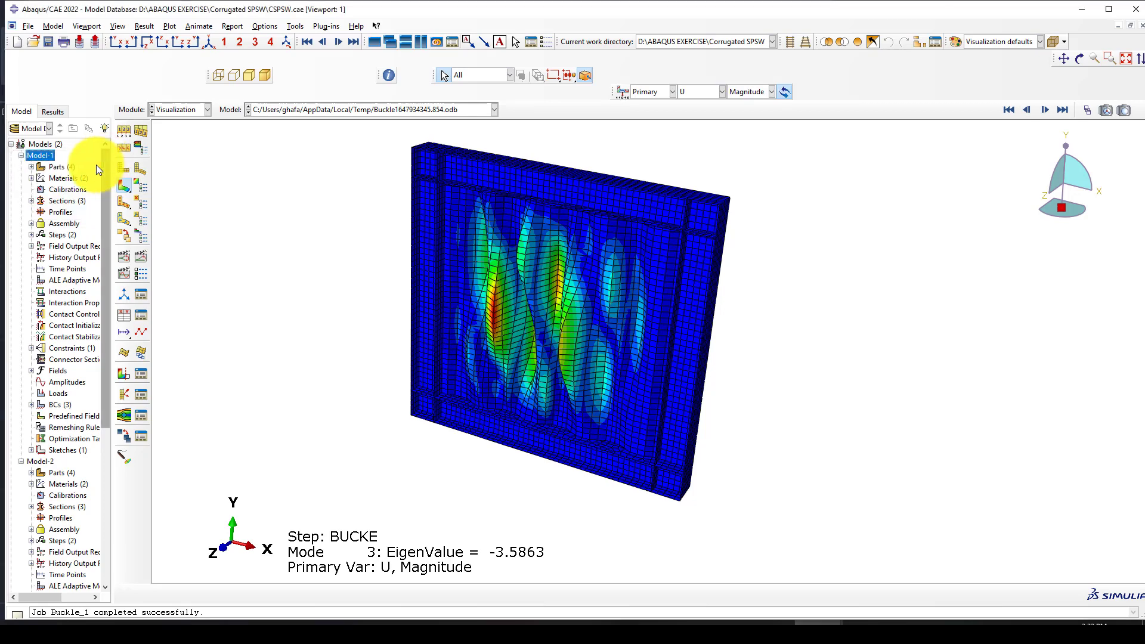
Collapse the Model-1 and Model-2 branches in the model tree.
click(21, 155)
click(21, 167)
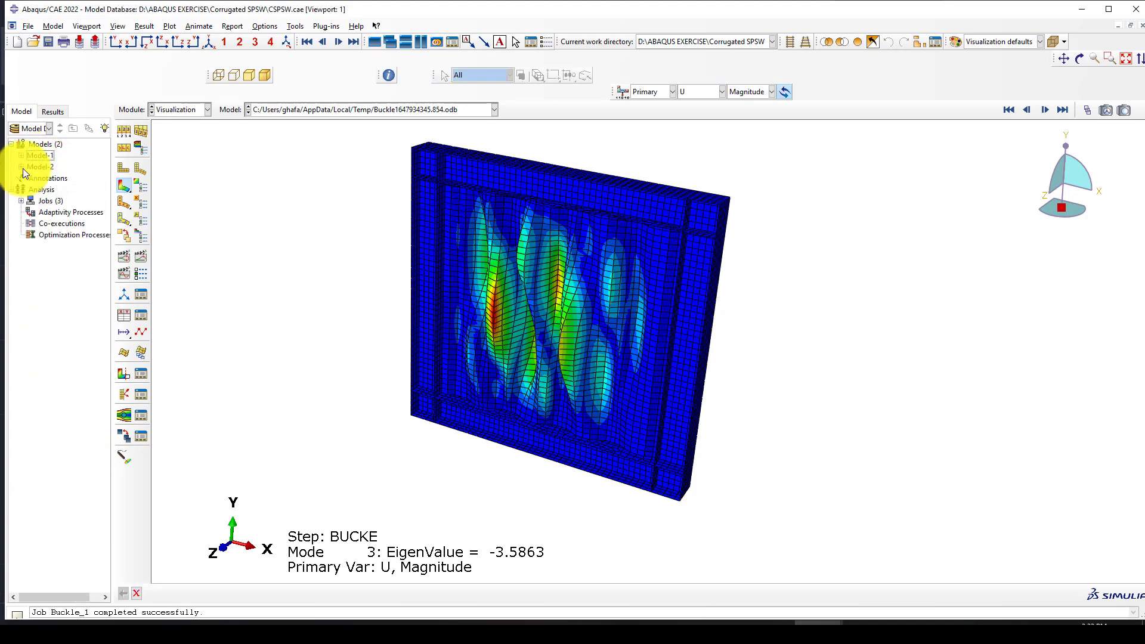
Review the basic and incrementation settings of Model-2's Cyclic step and close its editor without changes.
click(21, 167)
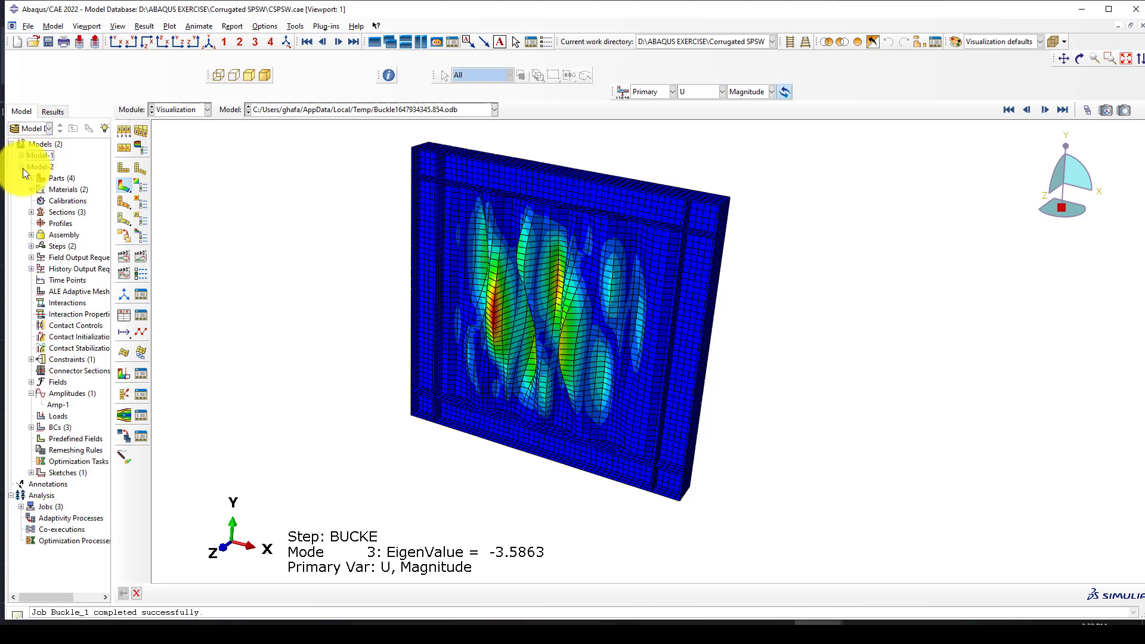
click(32, 246)
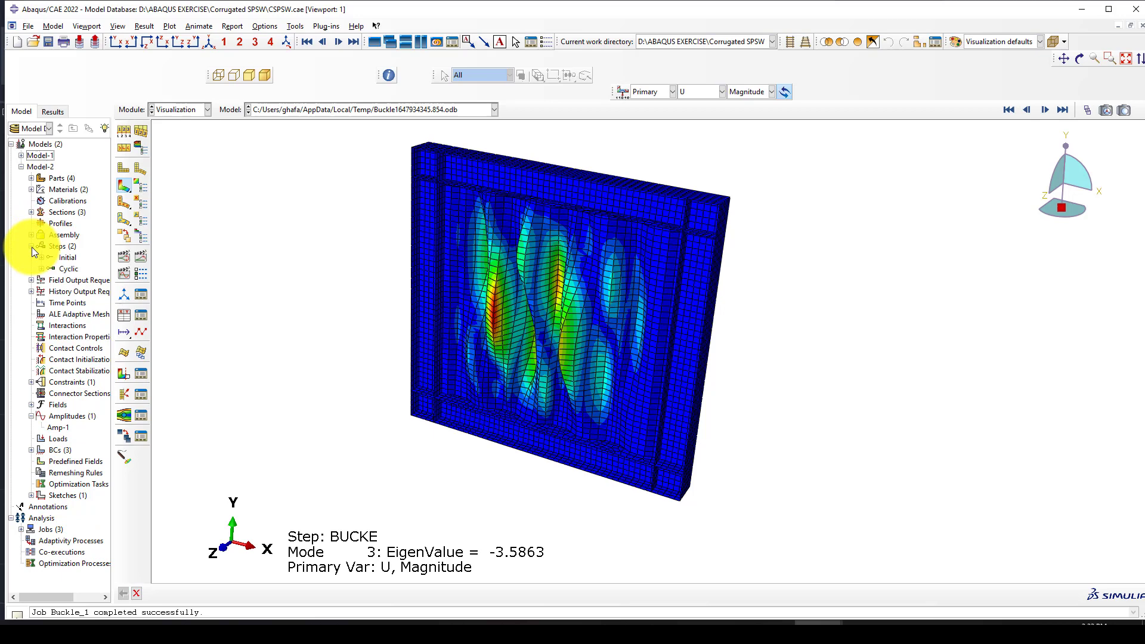
double_click(69, 268)
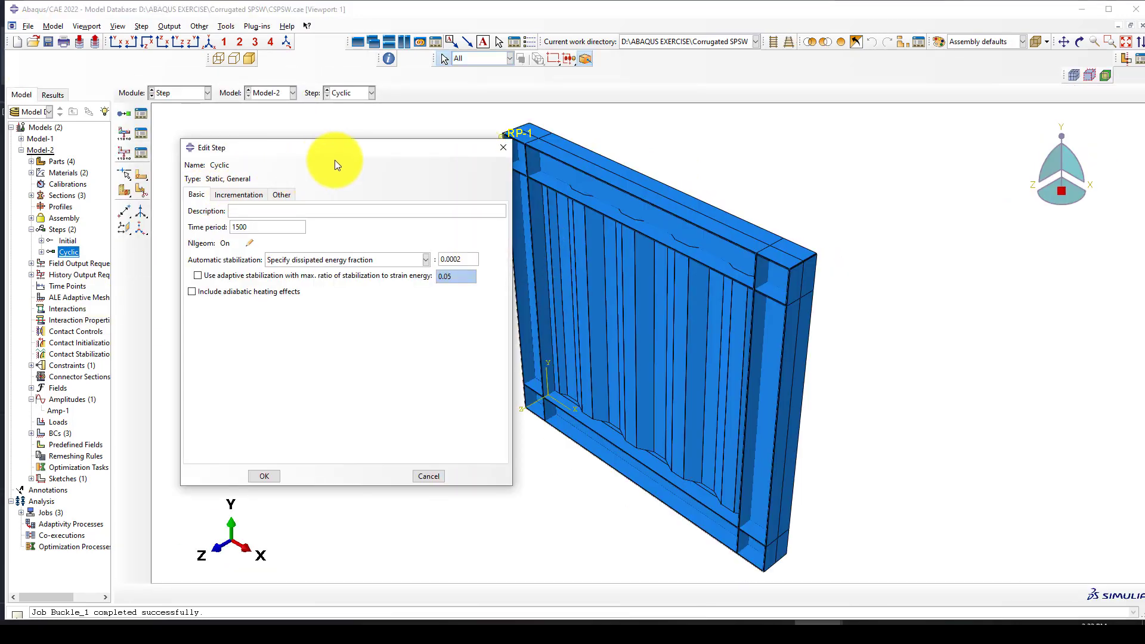
drag(355, 151, 301, 146)
scroll(623, 284, down, 1)
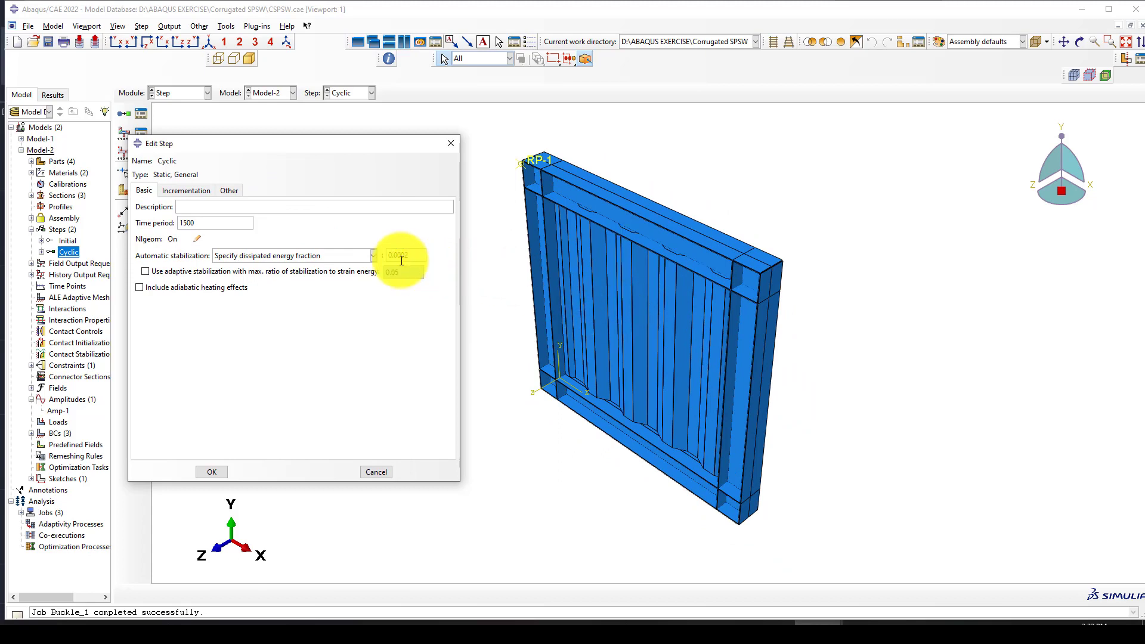
click(192, 190)
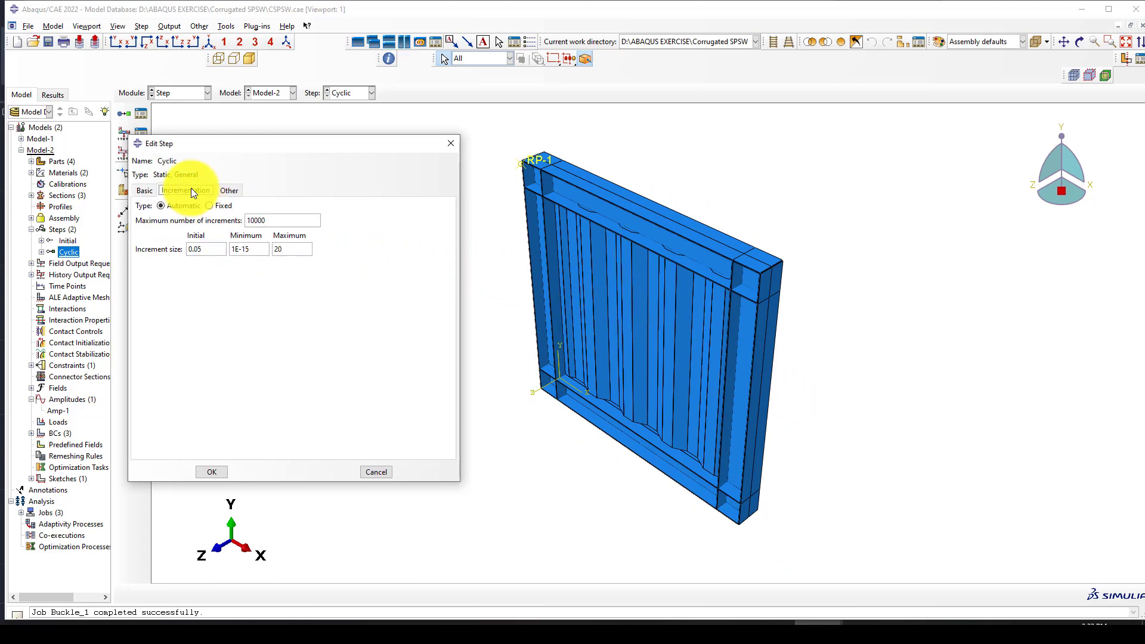
click(450, 143)
Open the Cyclic step for editing through the Step Manager and examine its time period.
click(141, 113)
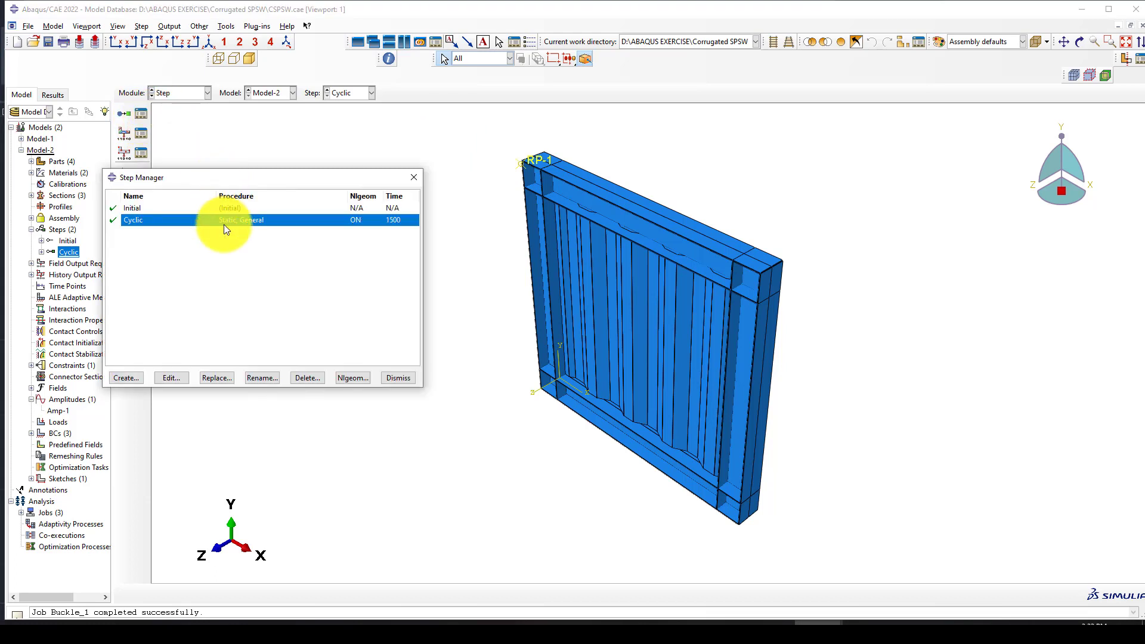
click(177, 378)
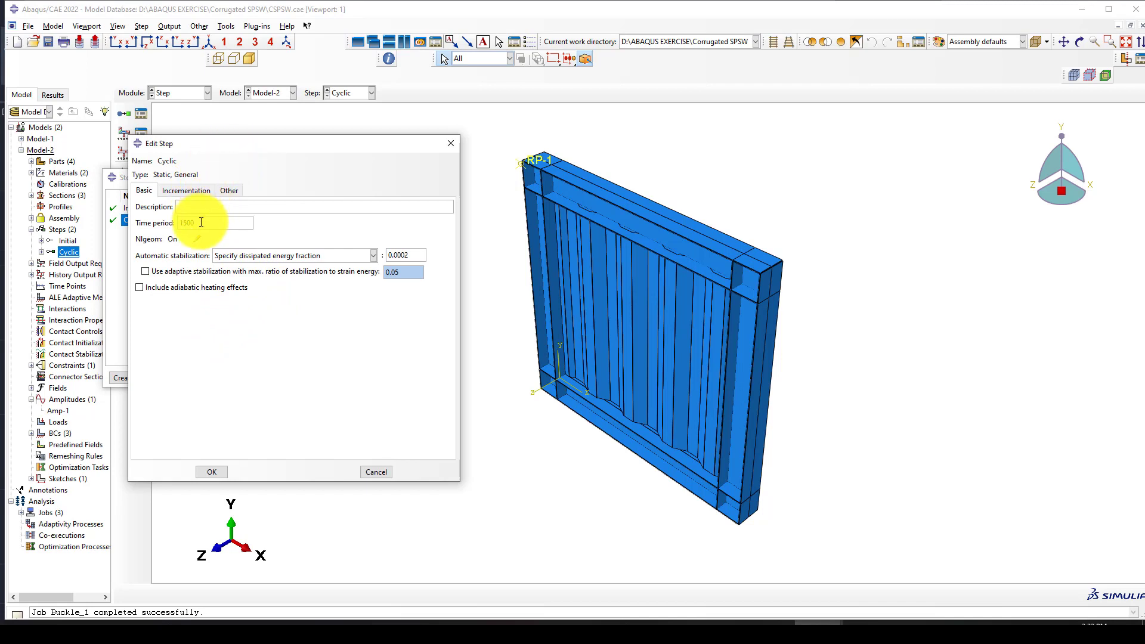
drag(224, 223, 173, 224)
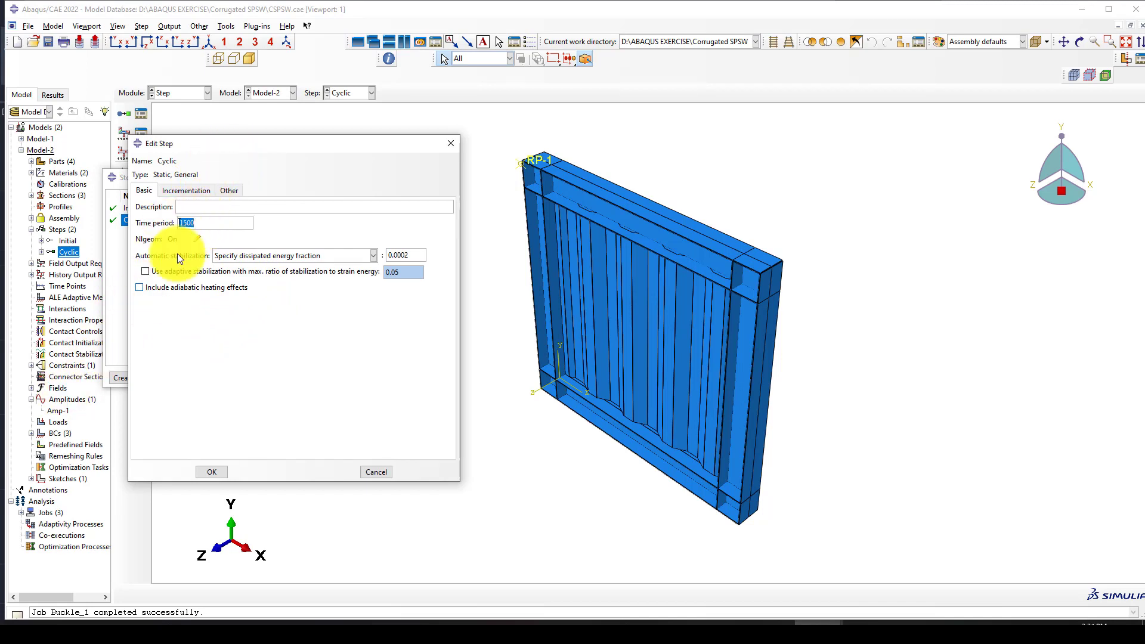
drag(274, 144, 301, 134)
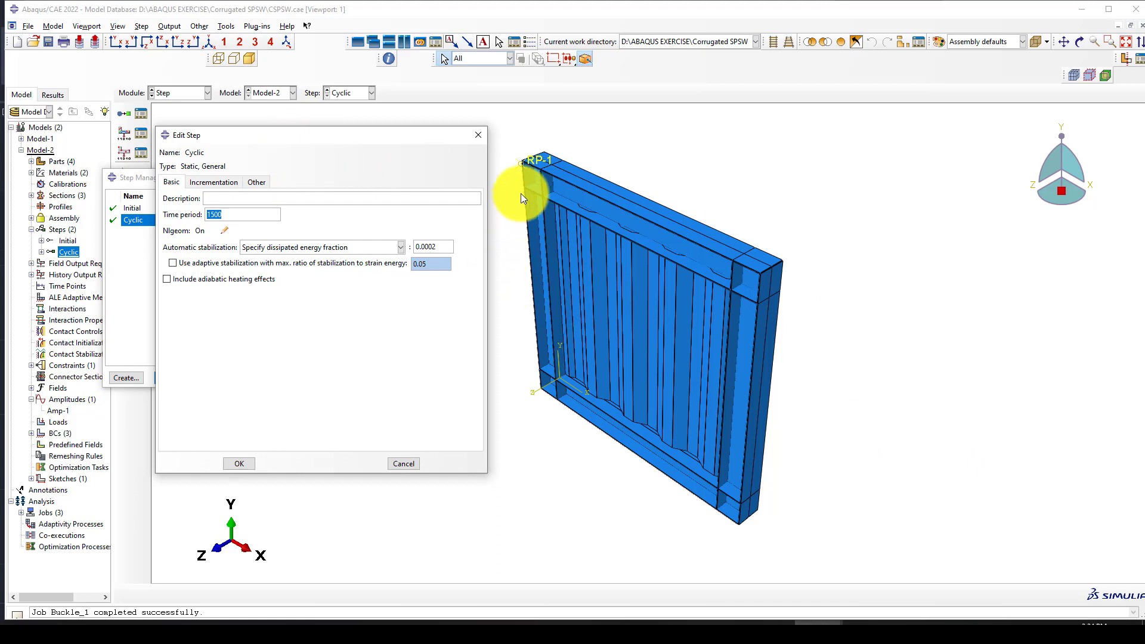
click(515, 171)
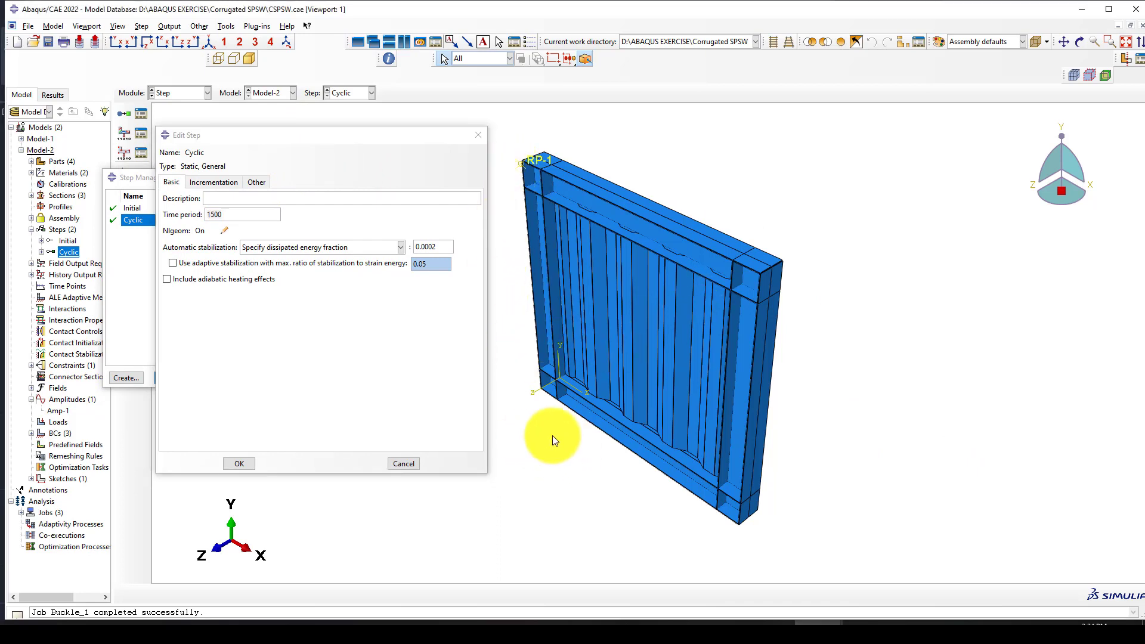
click(210, 216)
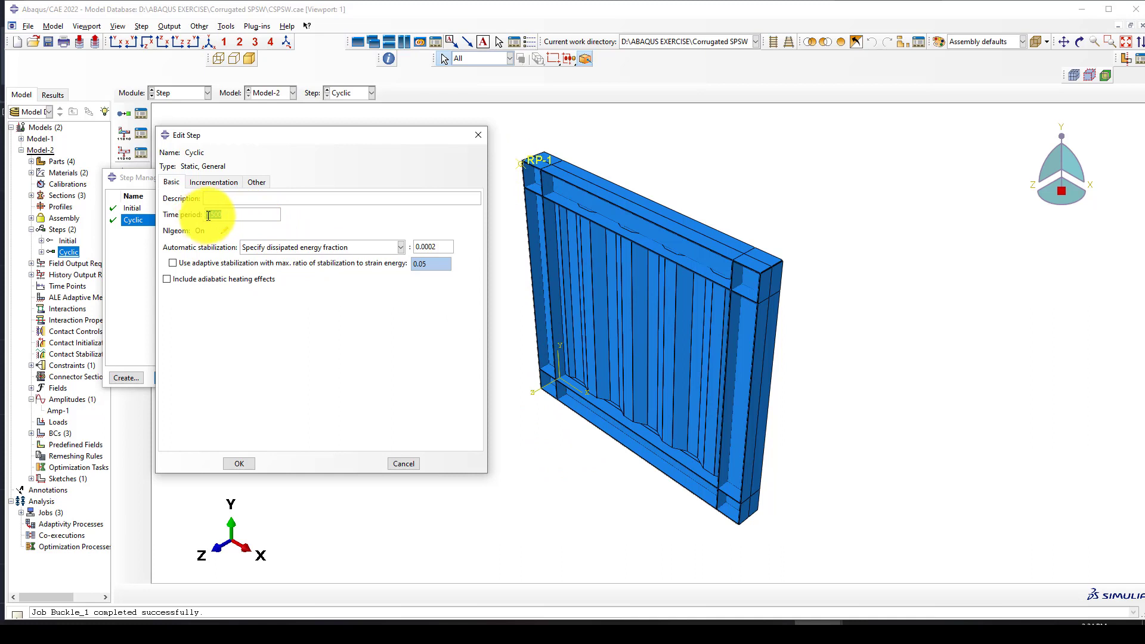
click(235, 214)
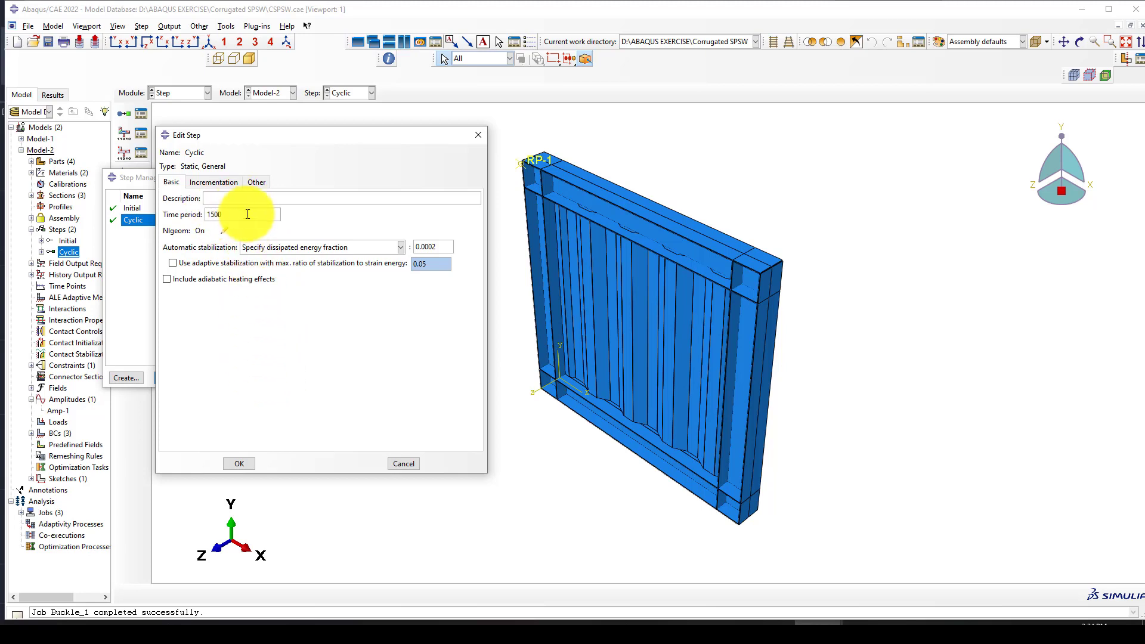
drag(229, 213, 198, 214)
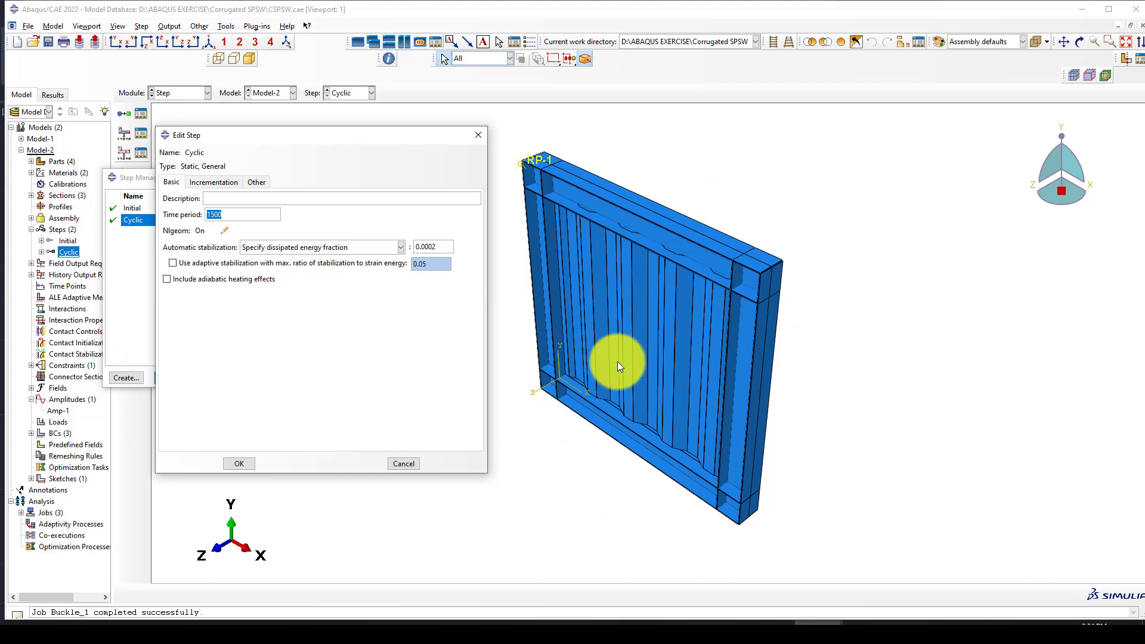
Examine the full time and amplitude table of Amp-1, then close the amplitude and step editors without changes.
click(53, 412)
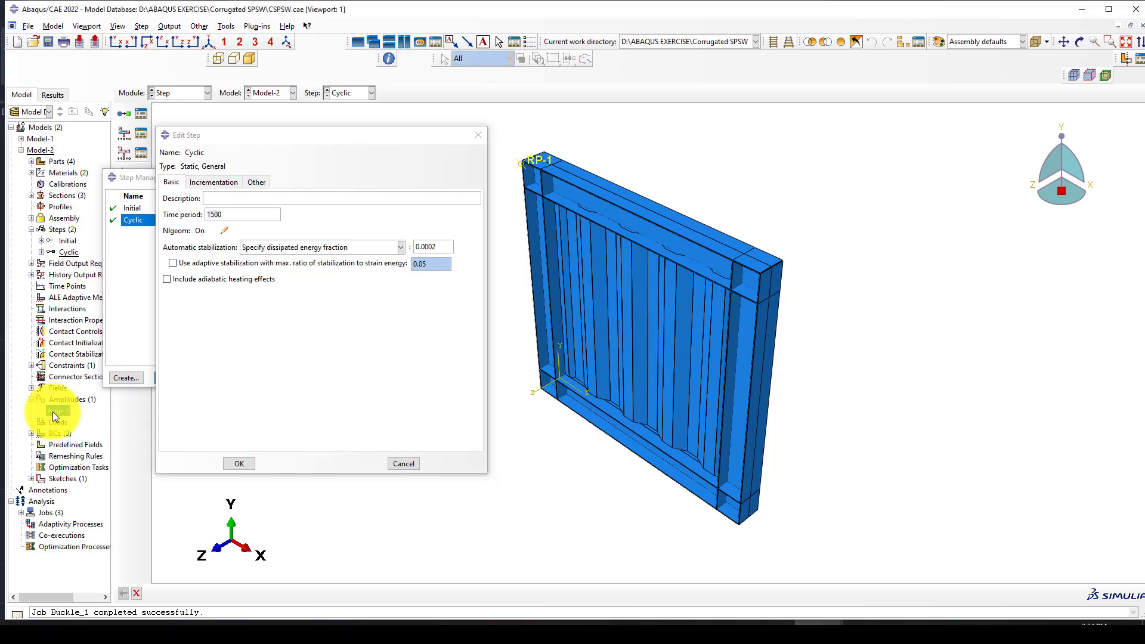
right_click(53, 411)
click(76, 430)
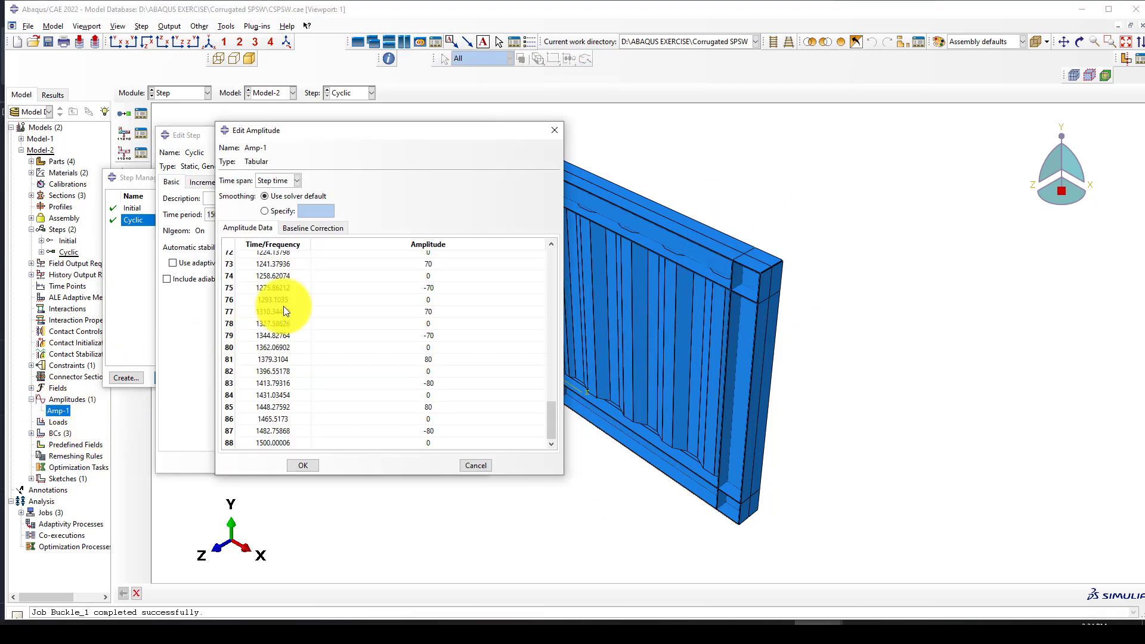
drag(548, 428, 555, 269)
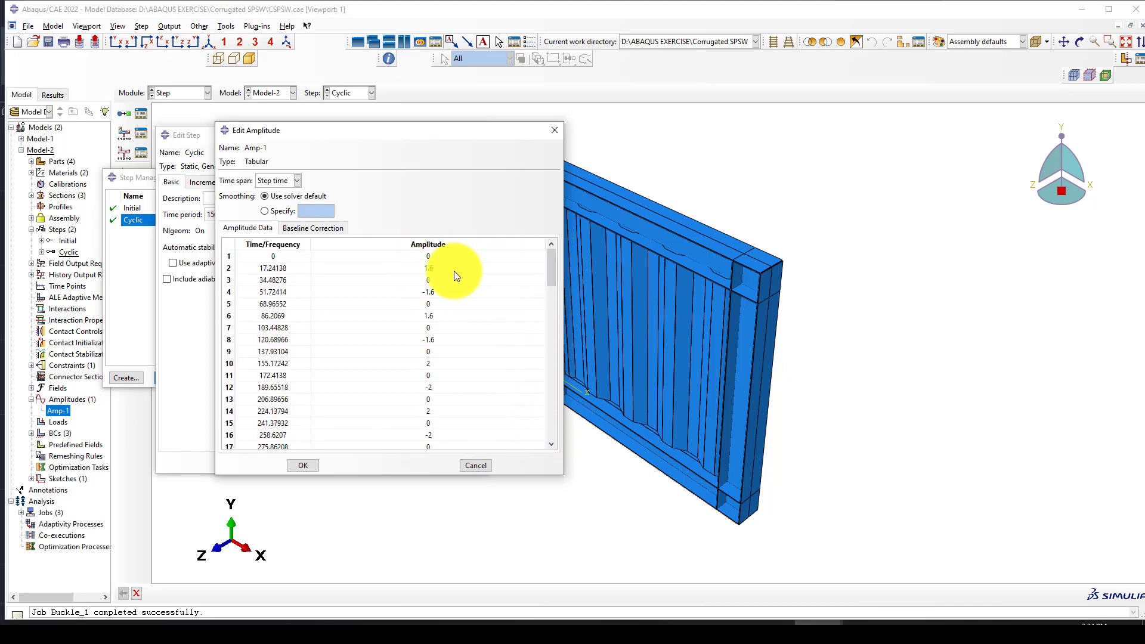
drag(552, 267, 547, 301)
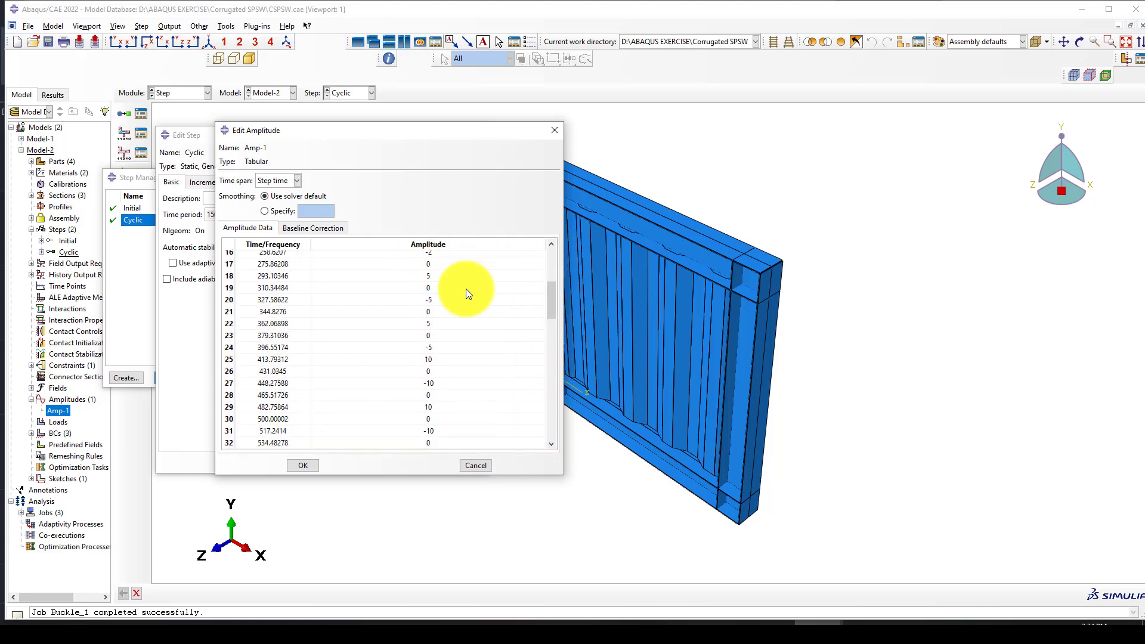
scroll(457, 294, up, 2)
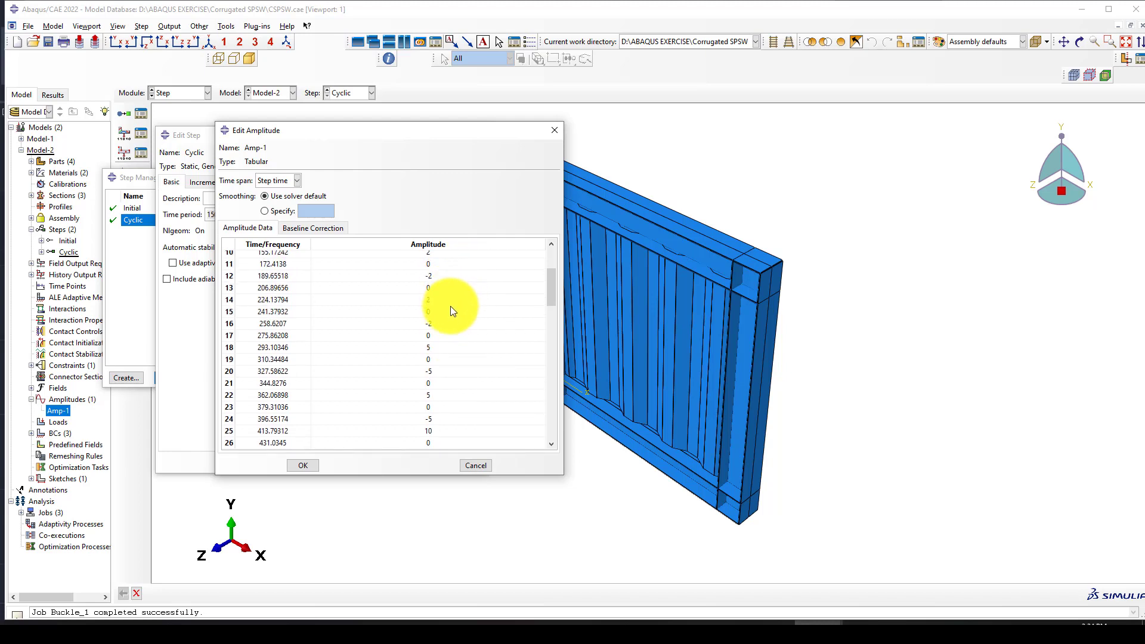
scroll(441, 352, down, 5)
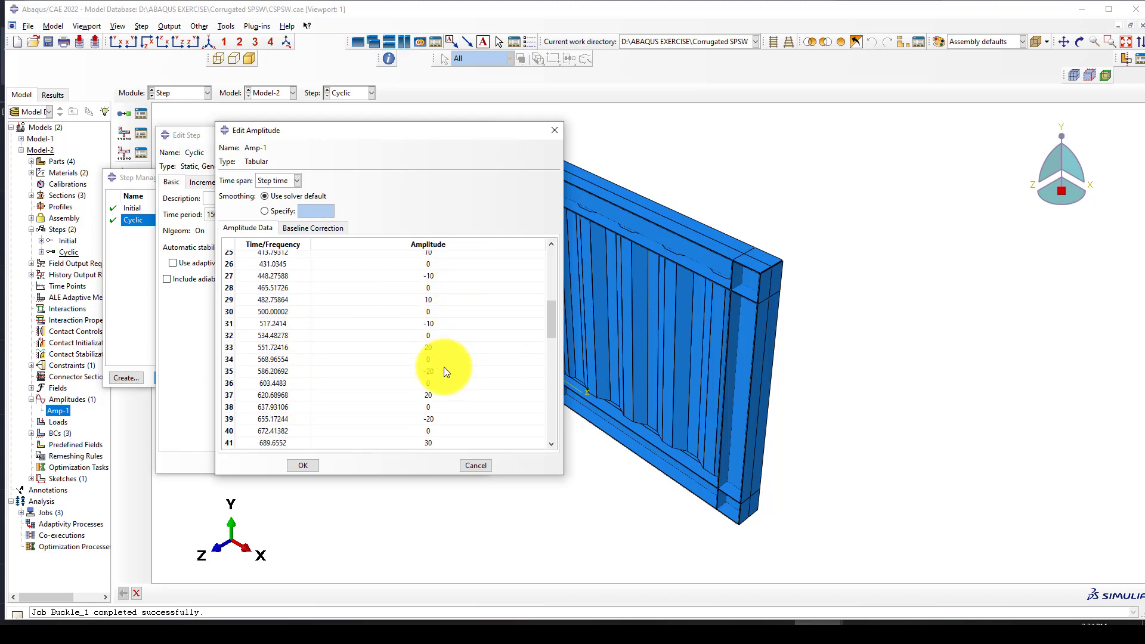
scroll(433, 355, down, 13)
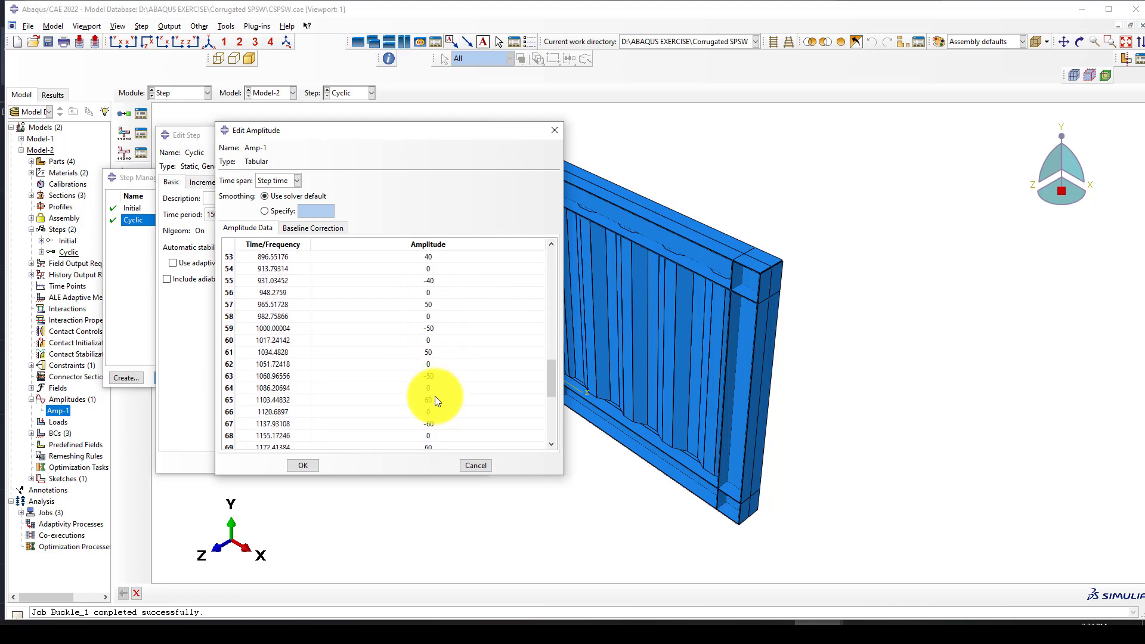
scroll(434, 396, down, 3)
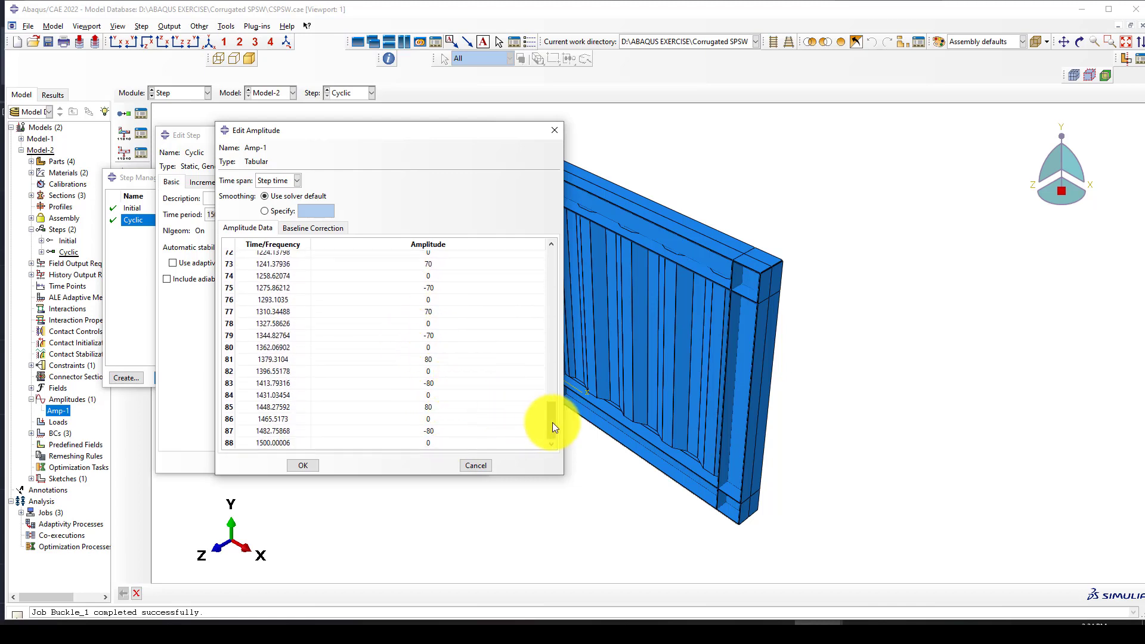
drag(552, 422, 534, 386)
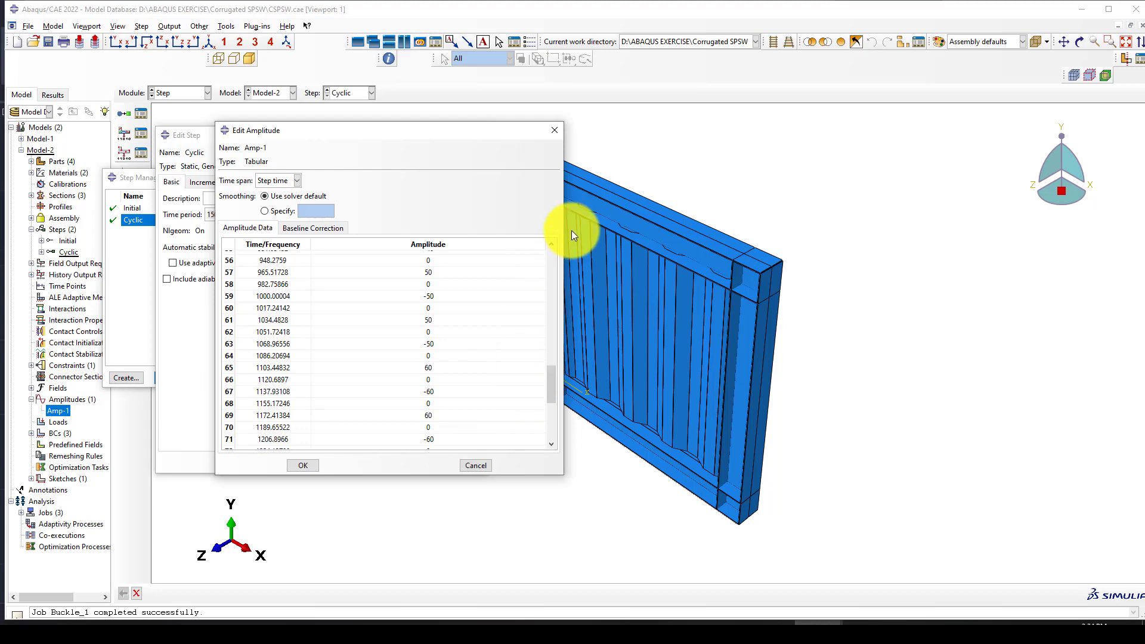
click(554, 130)
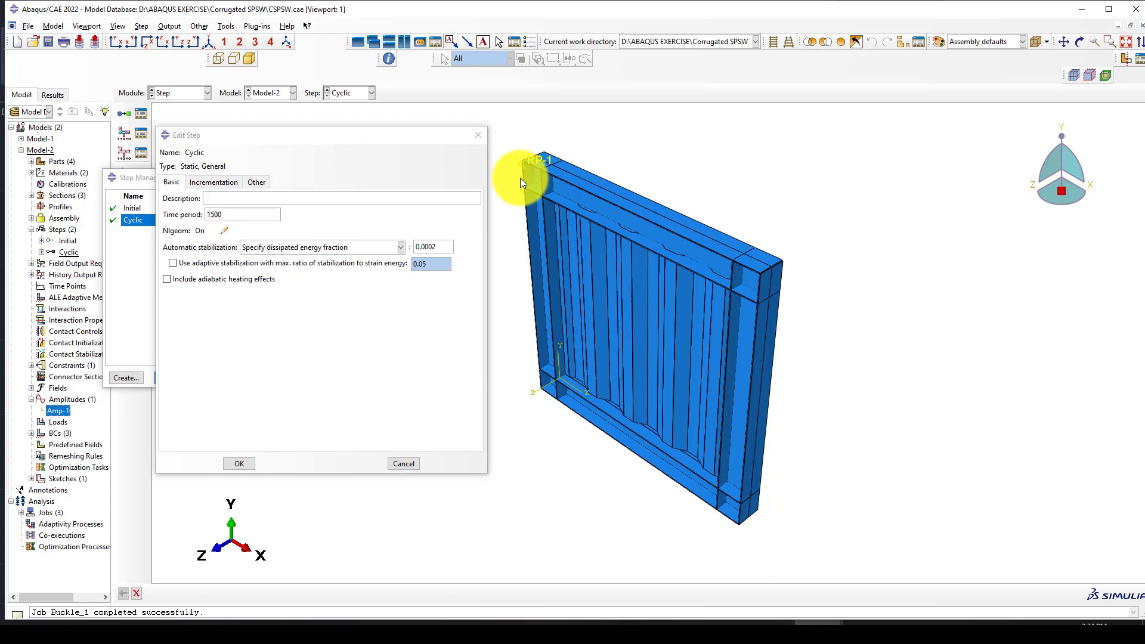
click(481, 134)
scroll(663, 228, down, 1)
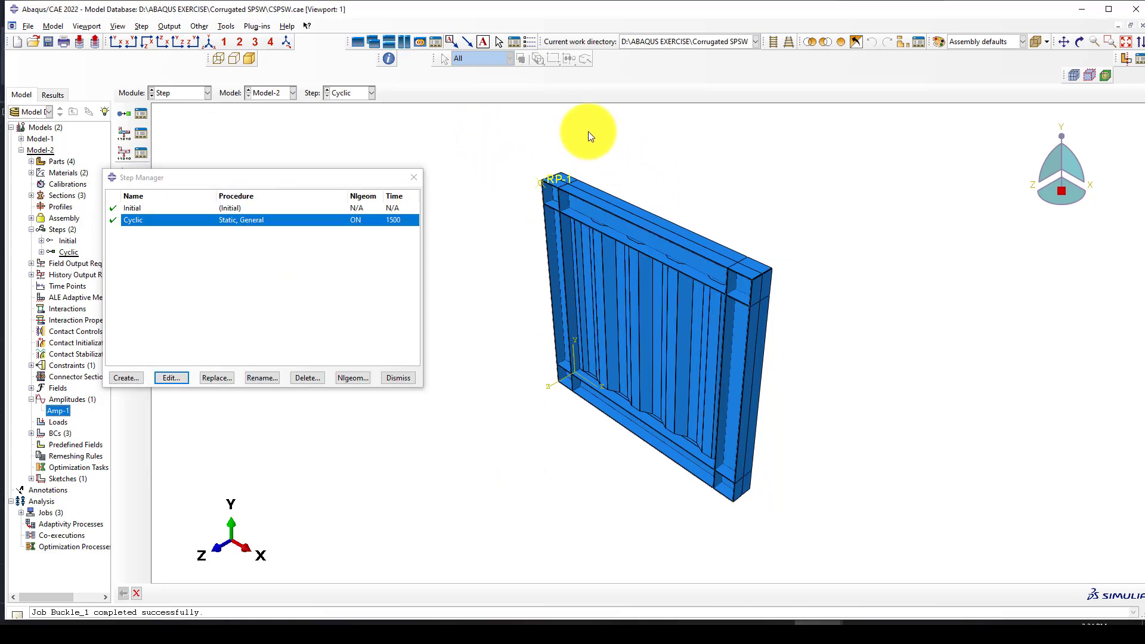
scroll(672, 327, up, 1)
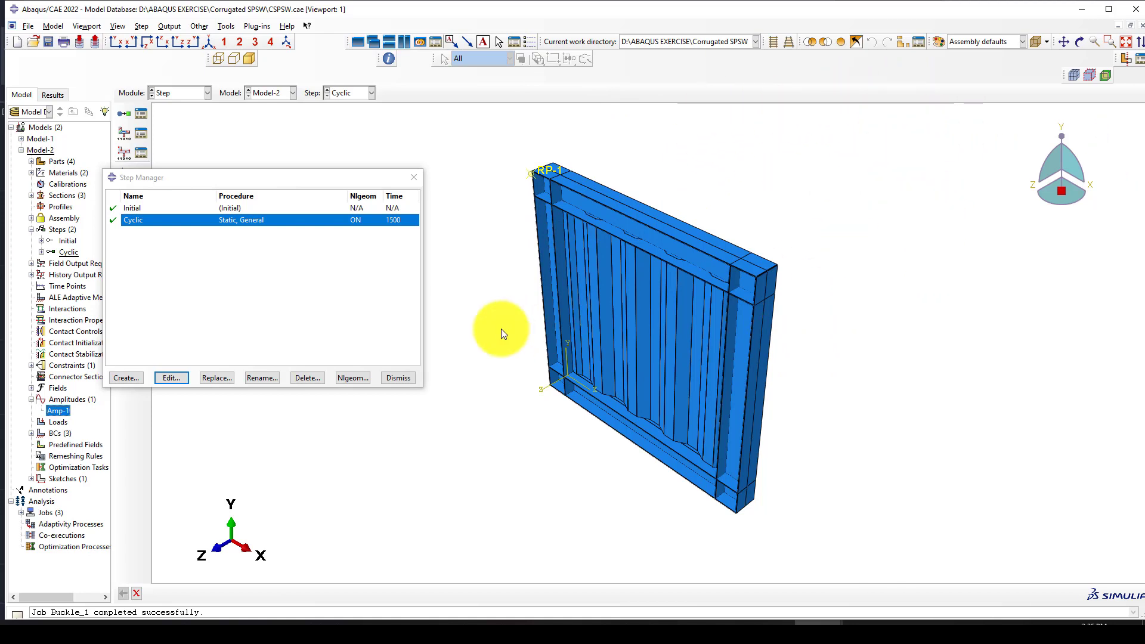
scroll(622, 269, up, 1)
scroll(639, 387, down, 2)
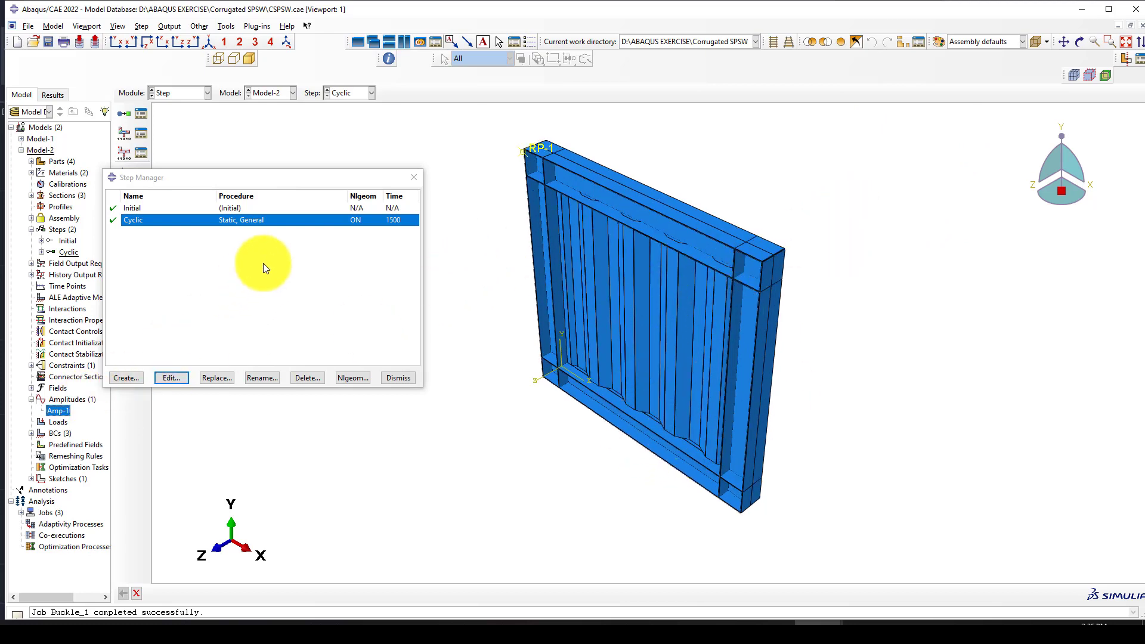
Reopen amplitude Amp-1, check the time value in its last row, and close it without changes.
click(251, 223)
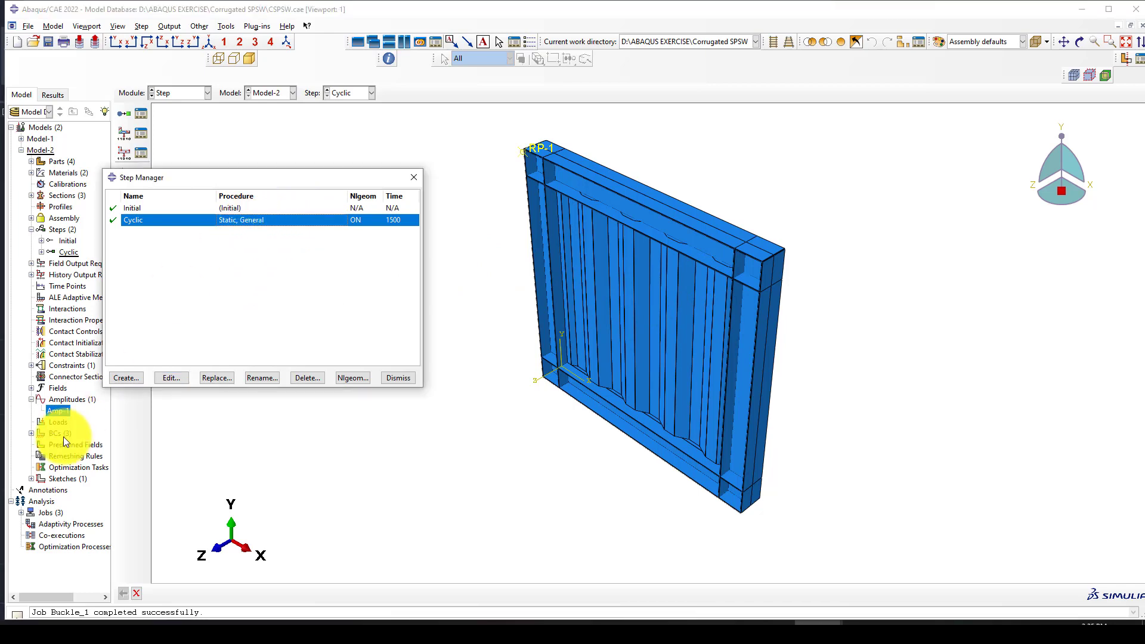
right_click(55, 411)
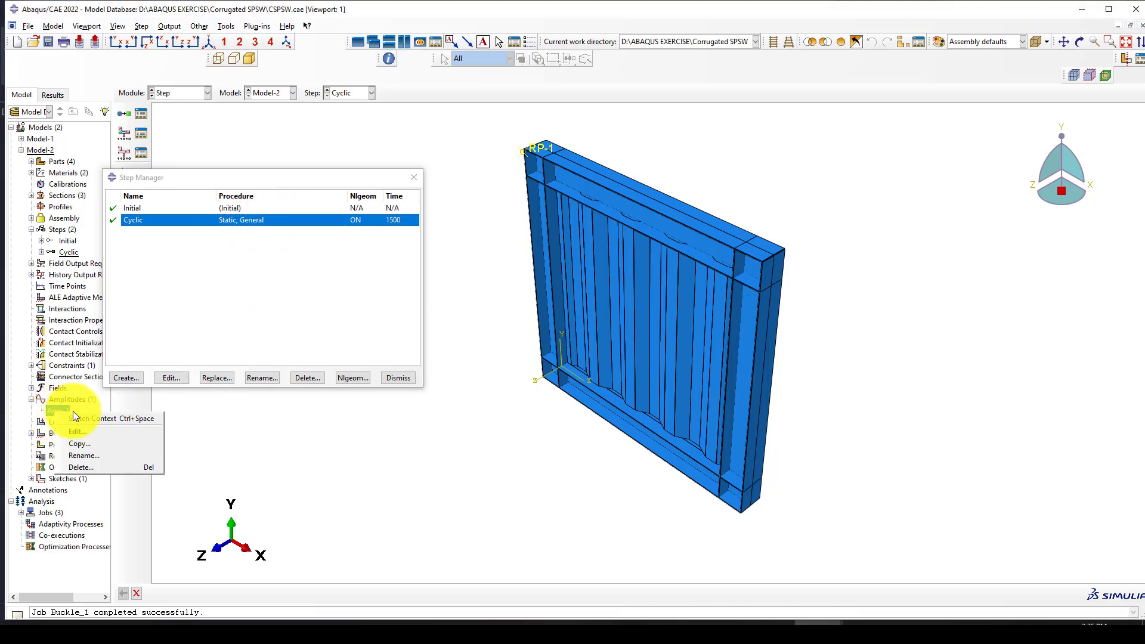
click(81, 431)
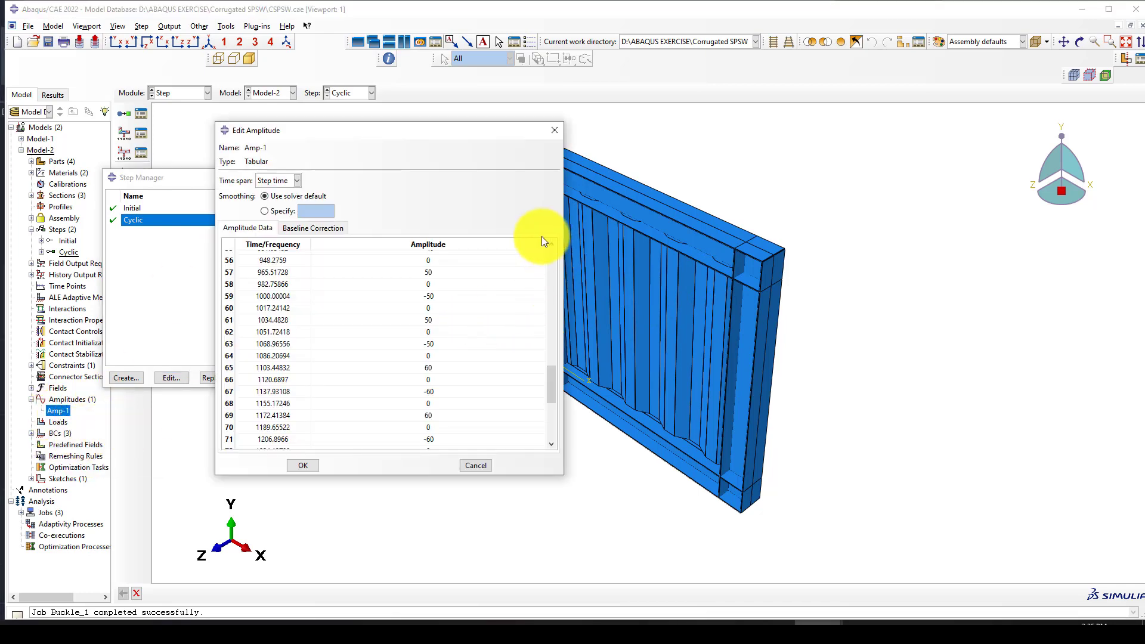
drag(550, 381, 552, 467)
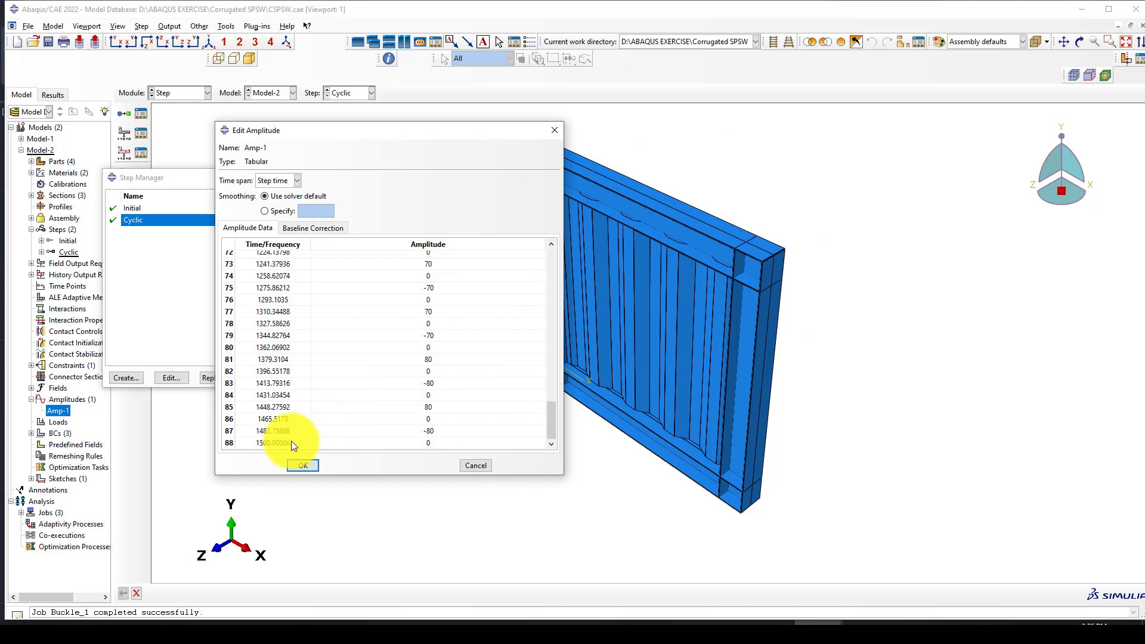
double_click(268, 443)
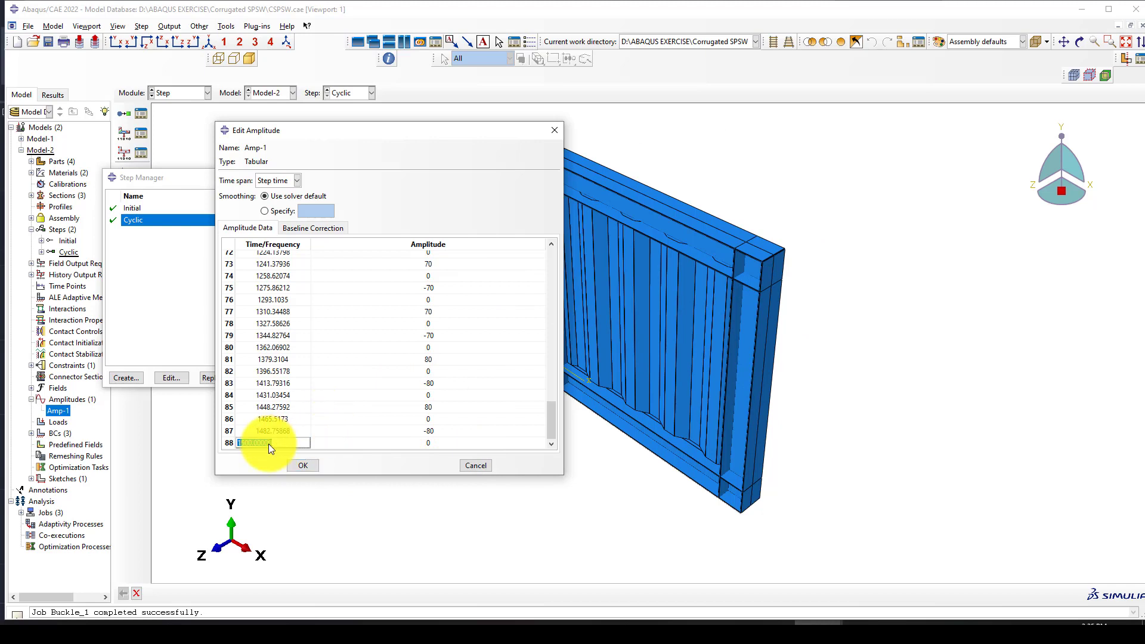
click(555, 132)
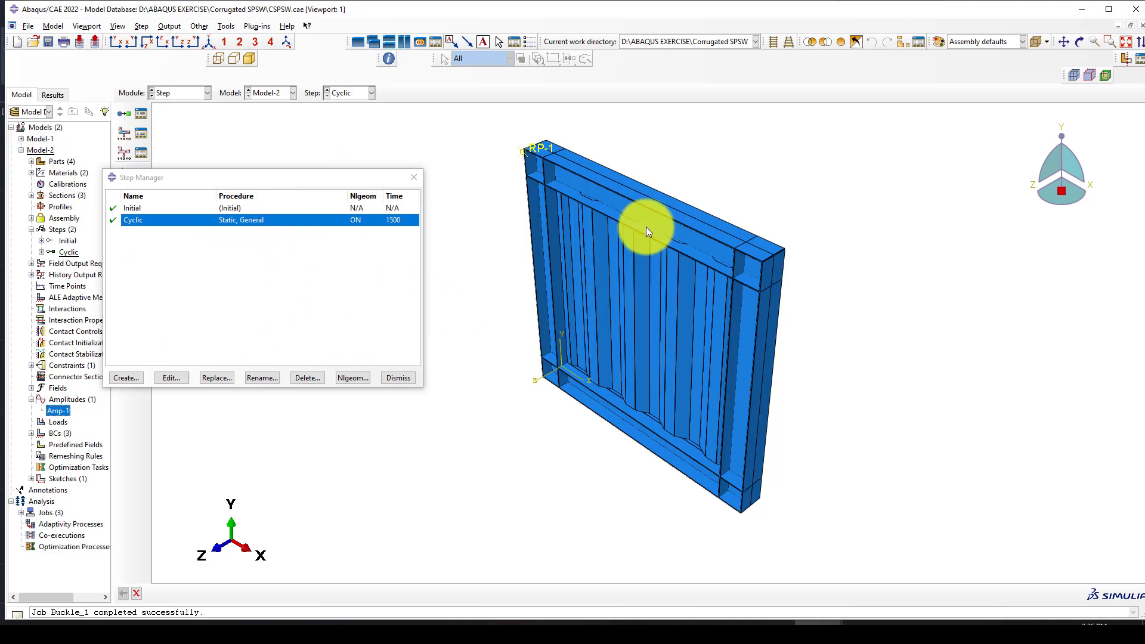
Review the increment limit and the initial, minimum and maximum increment sizes of the Cyclic step, and close its editor and the Step Manager.
scroll(645, 227, up, 2)
scroll(646, 227, down, 3)
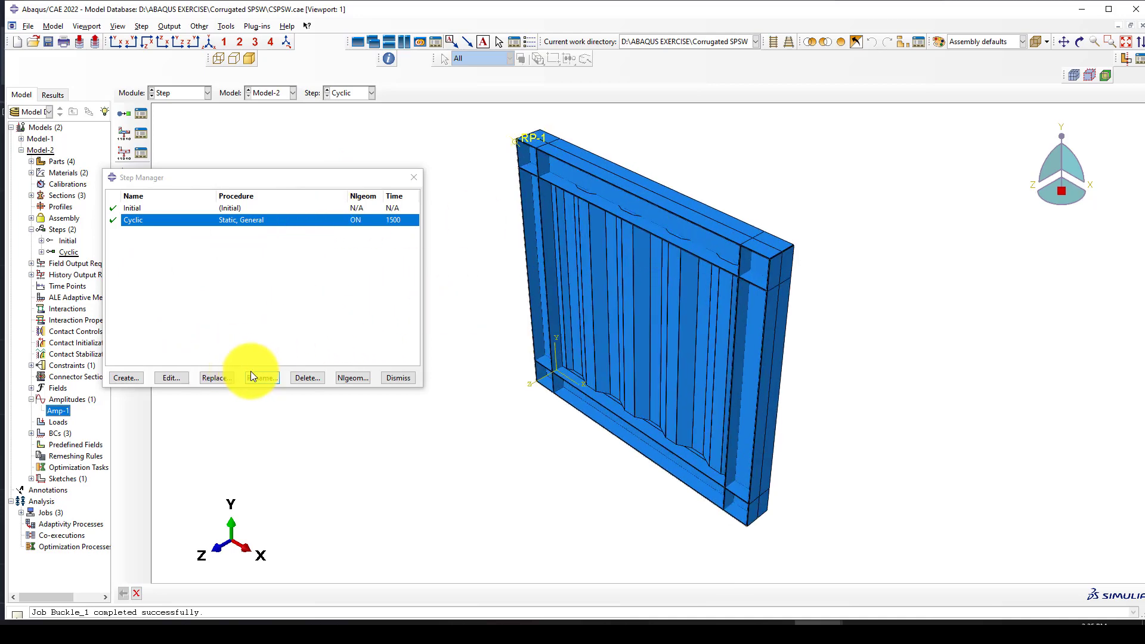
click(172, 378)
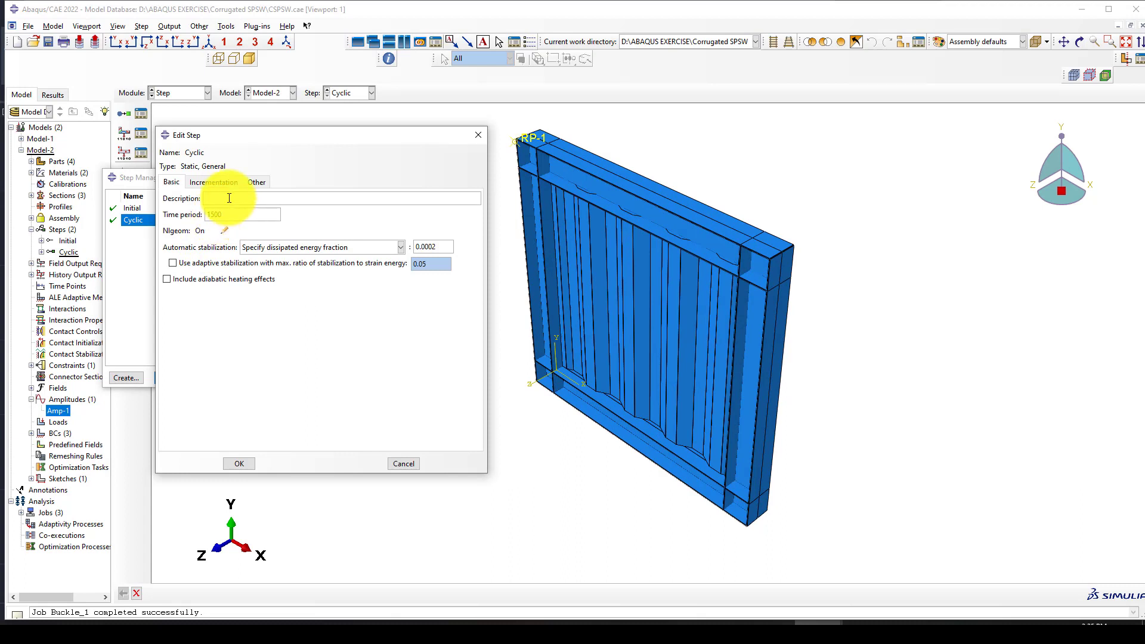
click(215, 181)
double_click(283, 212)
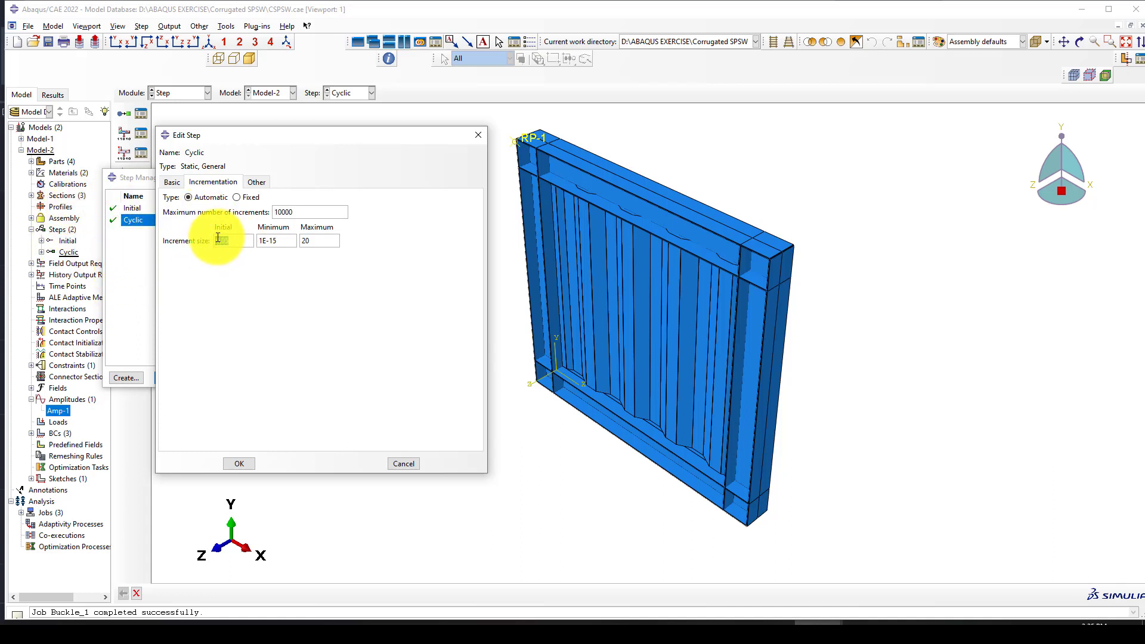
double_click(251, 238)
double_click(257, 241)
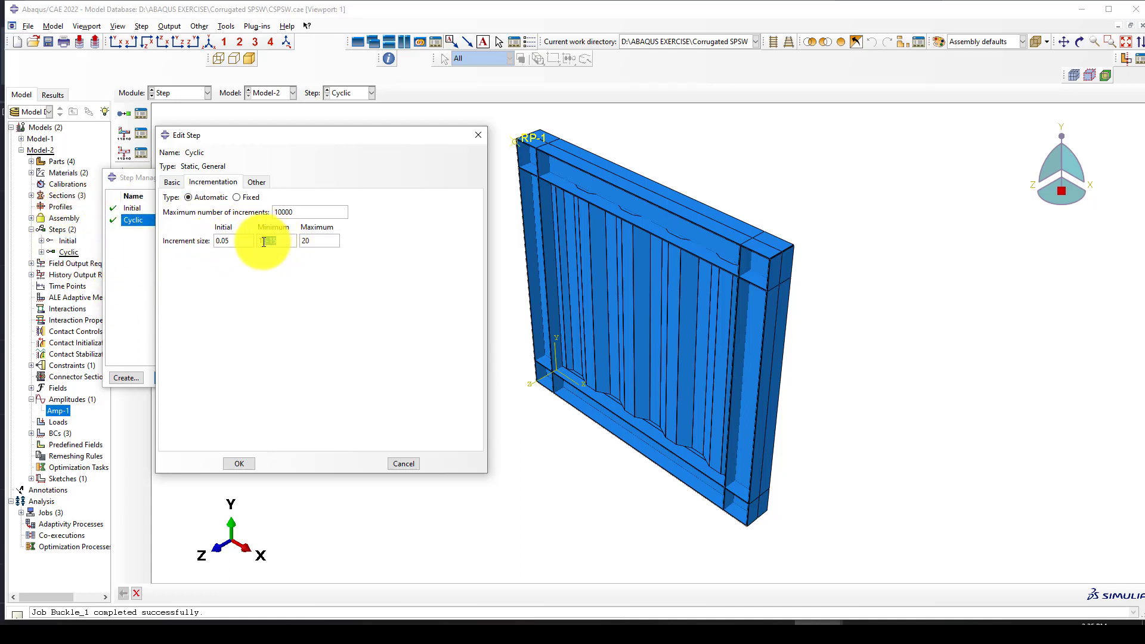
double_click(304, 241)
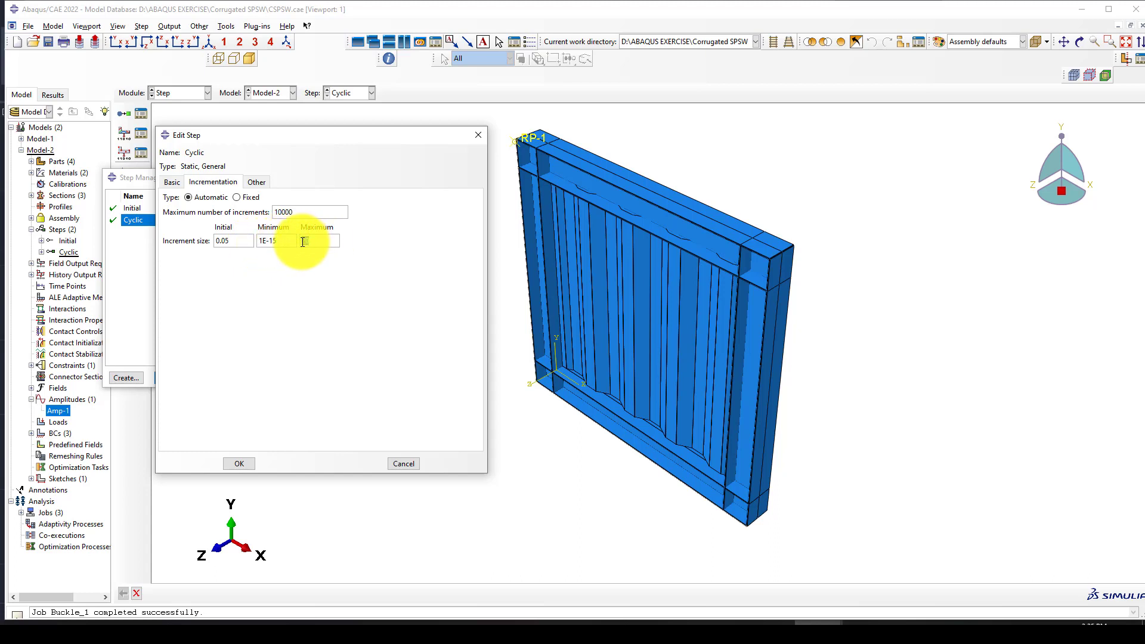
click(232, 463)
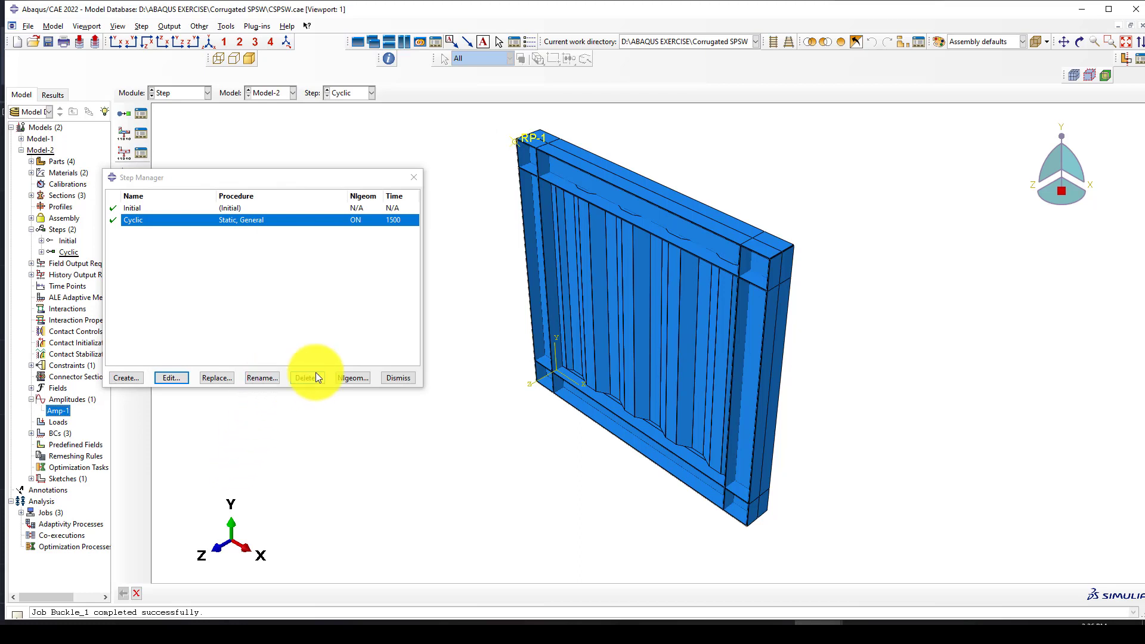
click(401, 378)
Examine the output frequency and timing of field output request F-Output-1, and close the request and its manager without changes.
click(146, 137)
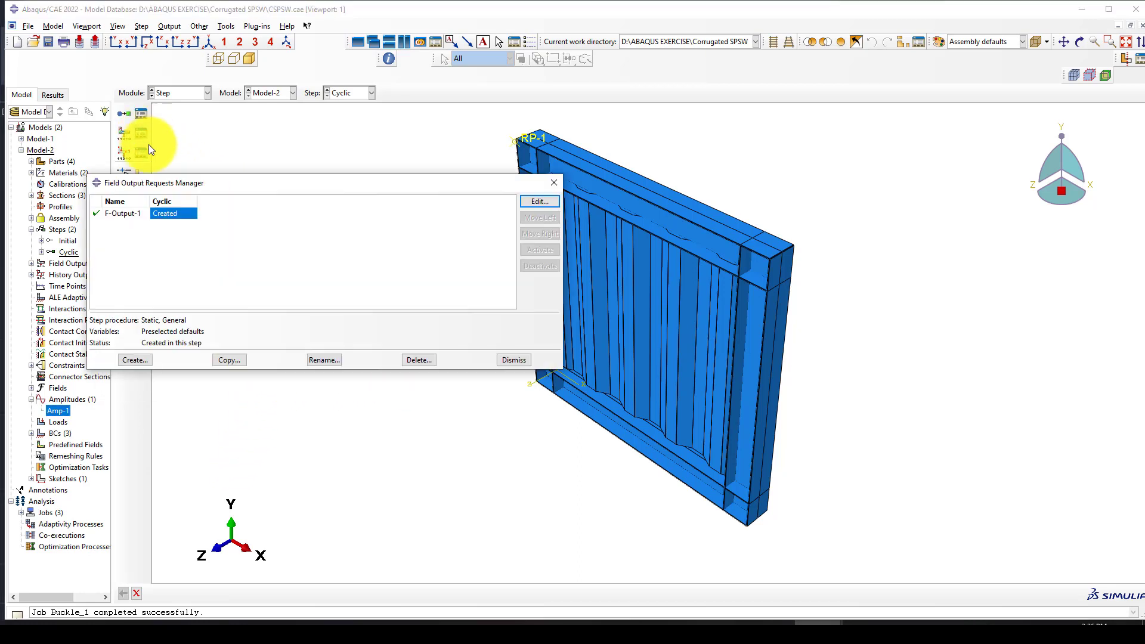
scroll(710, 272, up, 3)
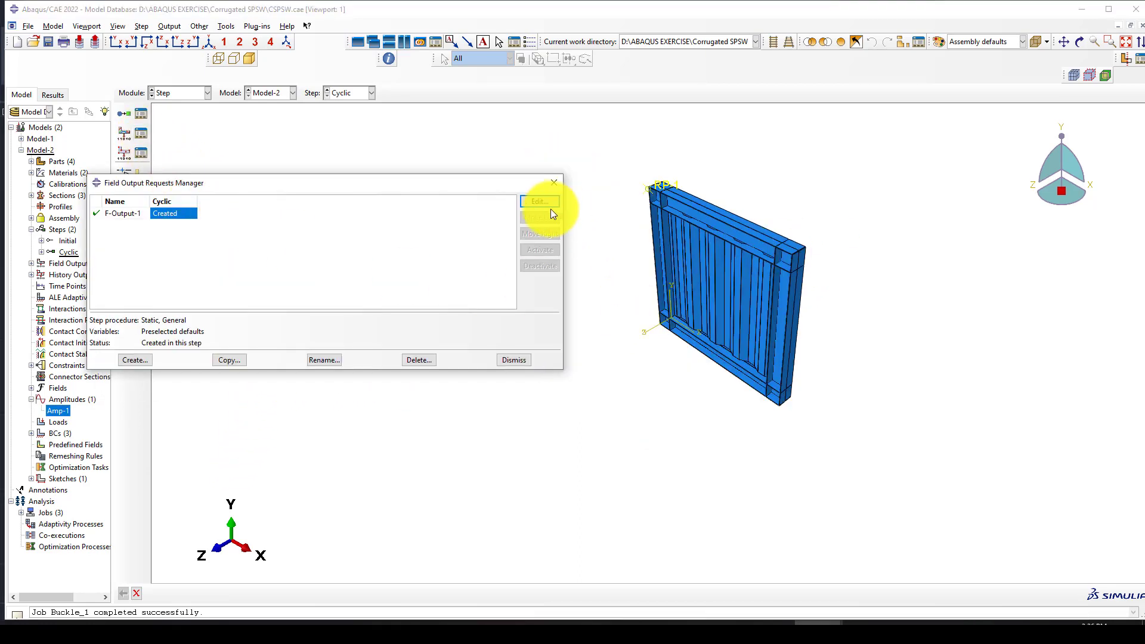
click(535, 203)
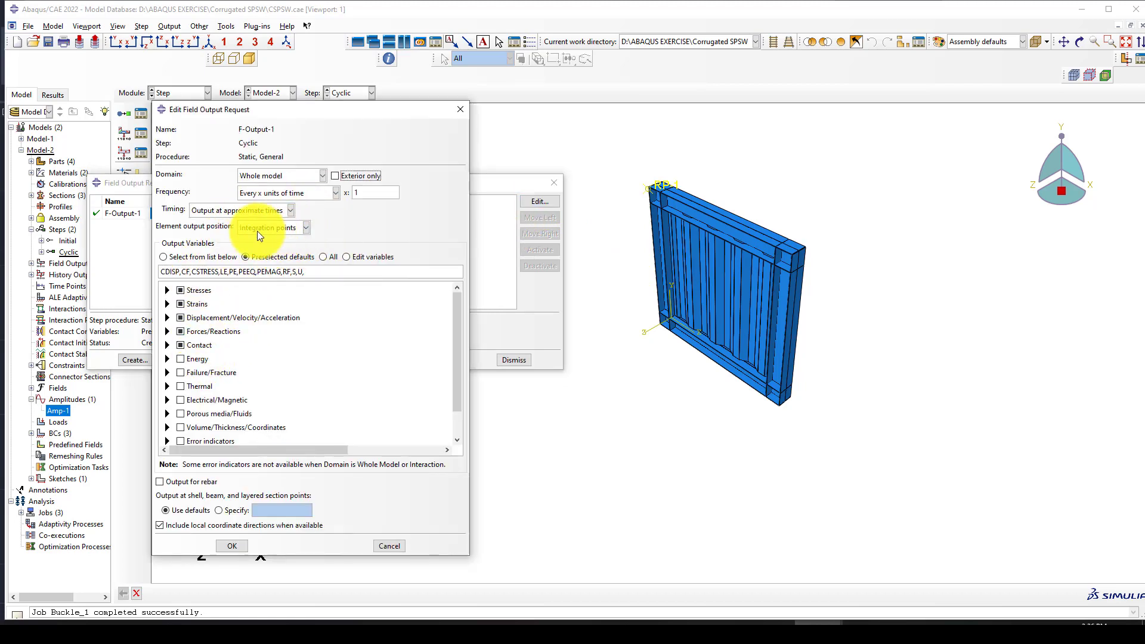
click(351, 194)
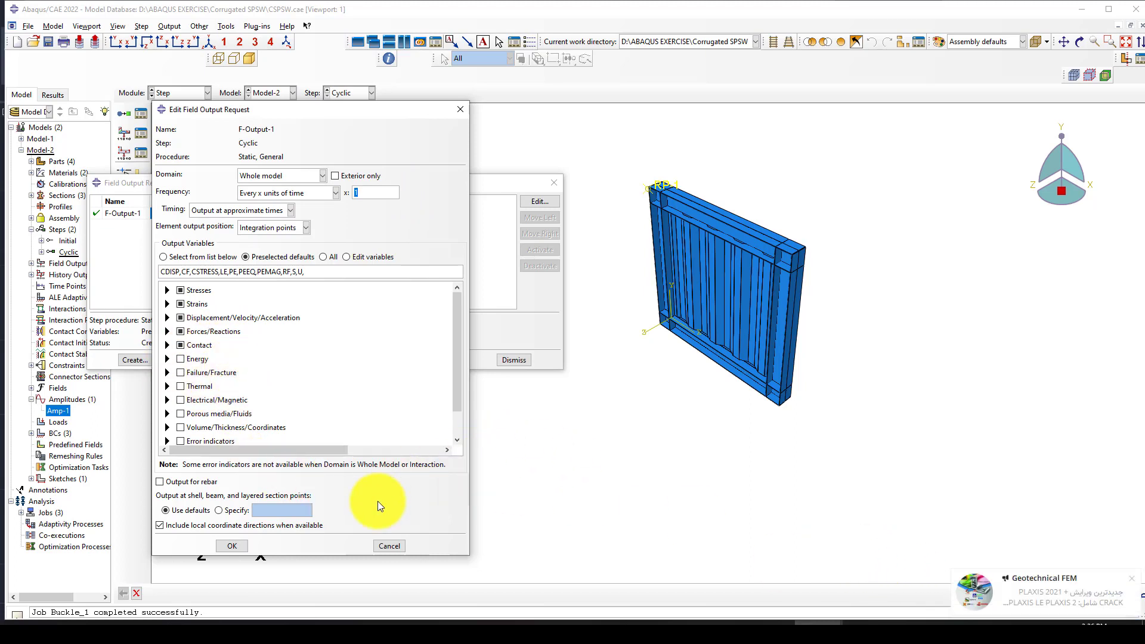
click(1131, 579)
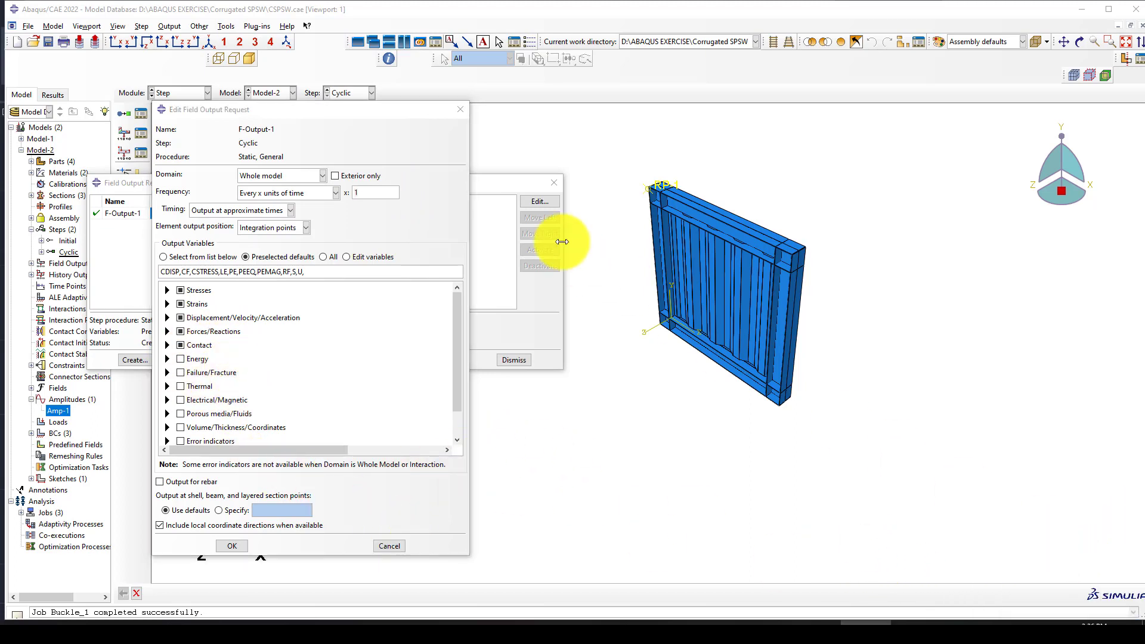
click(460, 111)
click(552, 184)
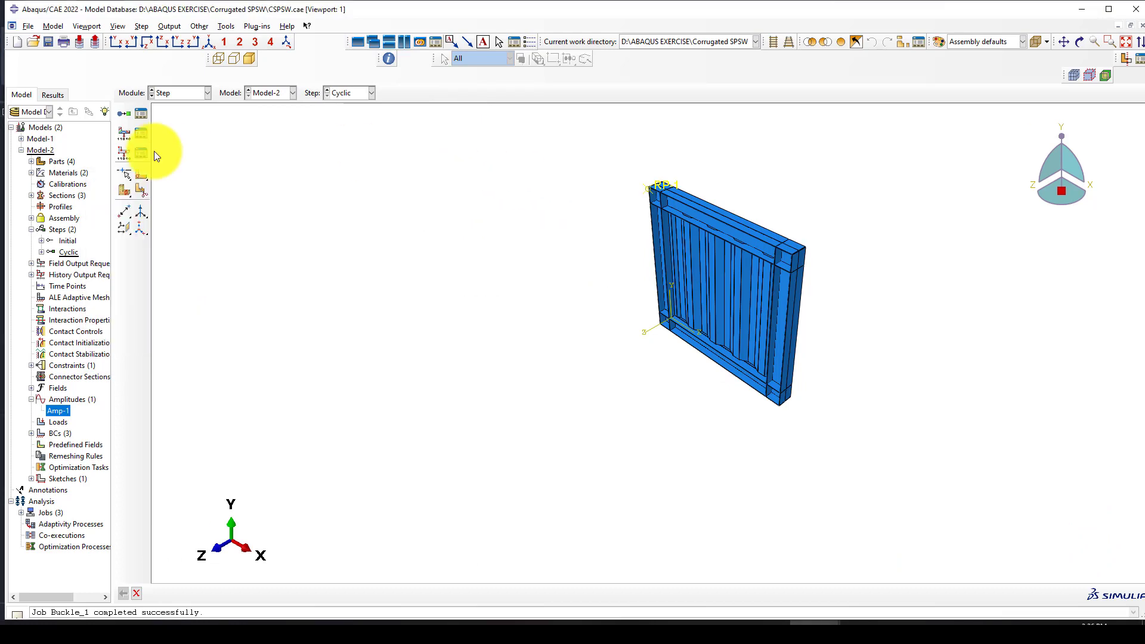
Open history output request H-Output-1 of the Cyclic step for editing and expand its ALLEN energy totals.
click(145, 153)
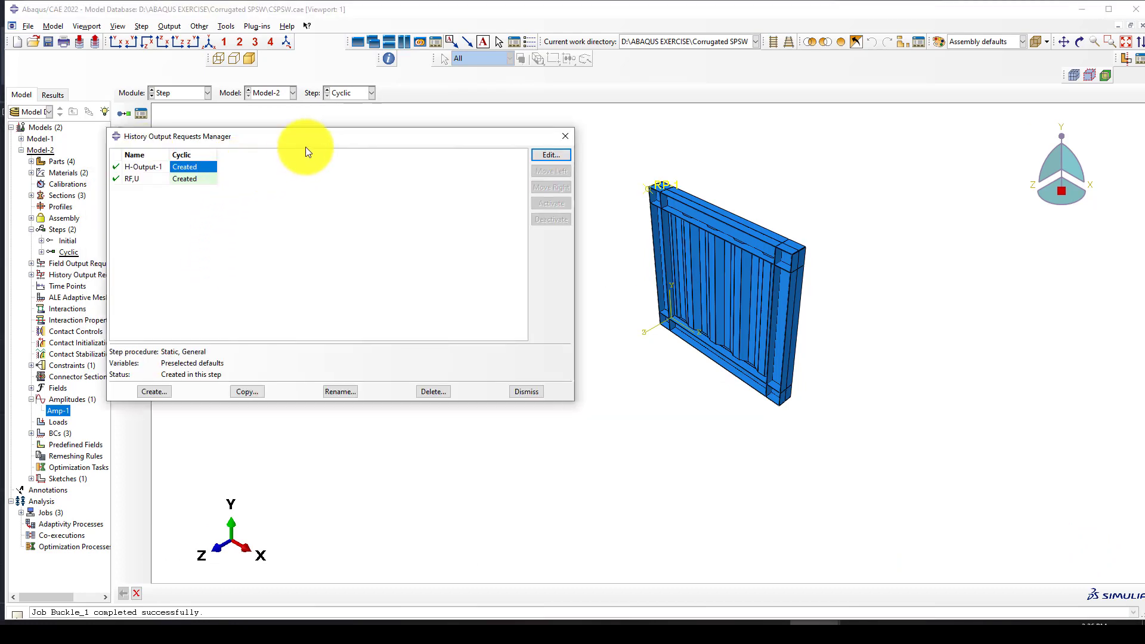
drag(309, 136, 300, 152)
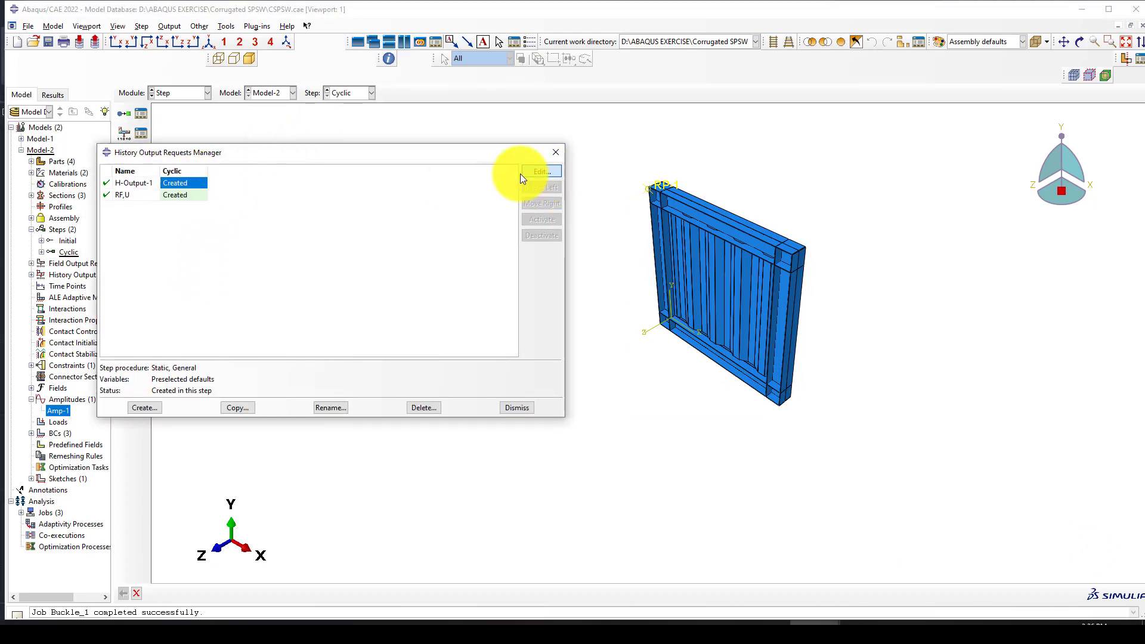
double_click(145, 184)
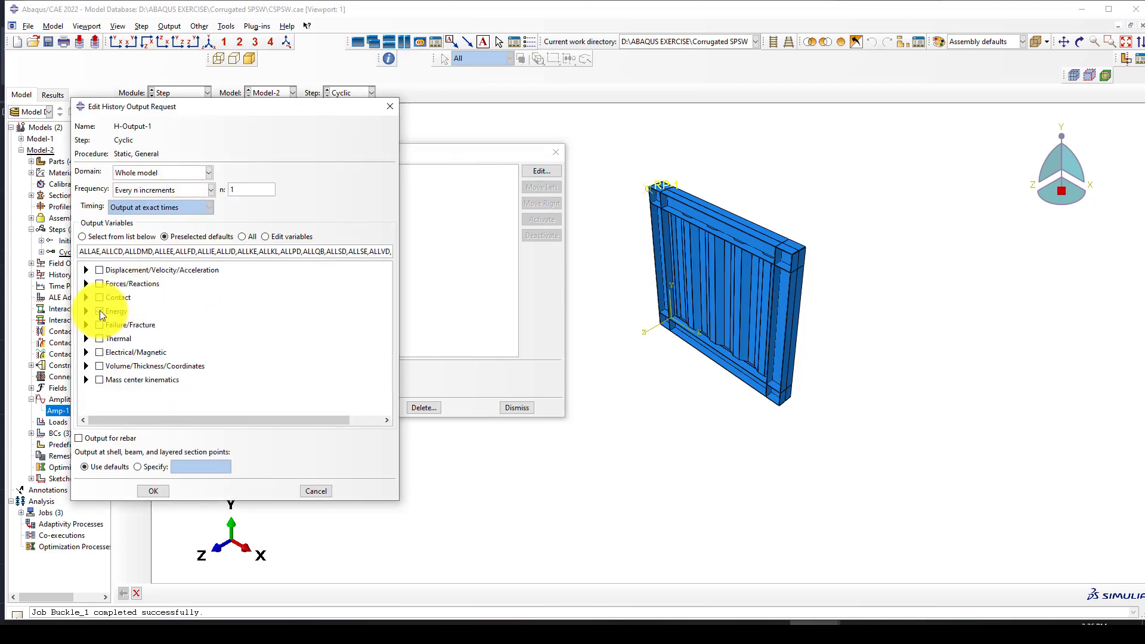
click(86, 310)
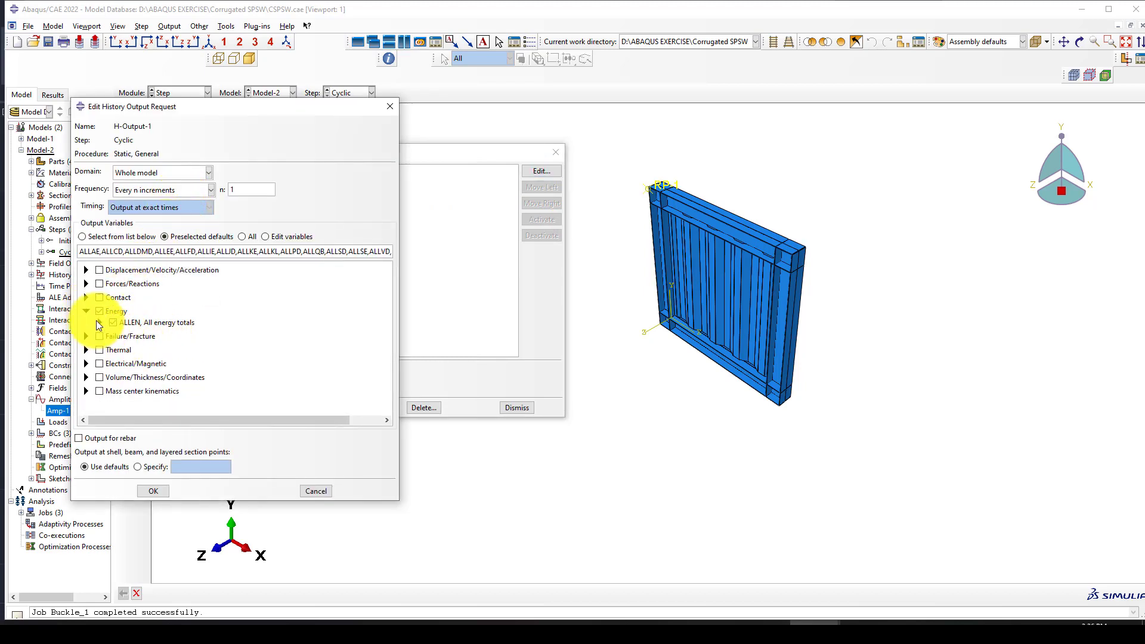
click(99, 323)
scroll(198, 339, down, 4)
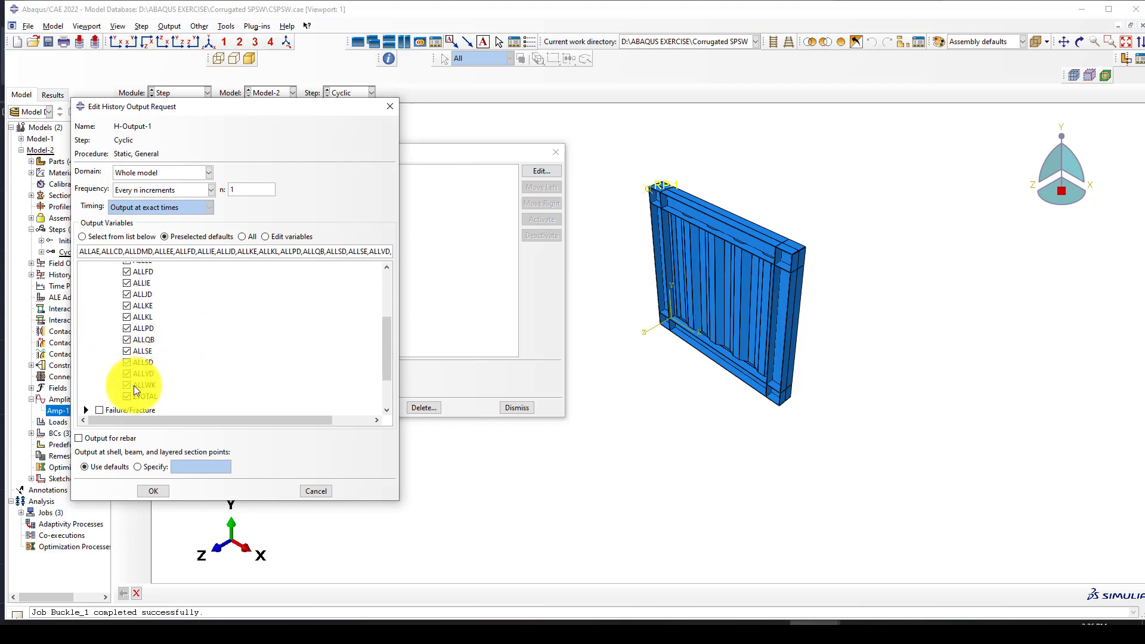
scroll(159, 371, up, 1)
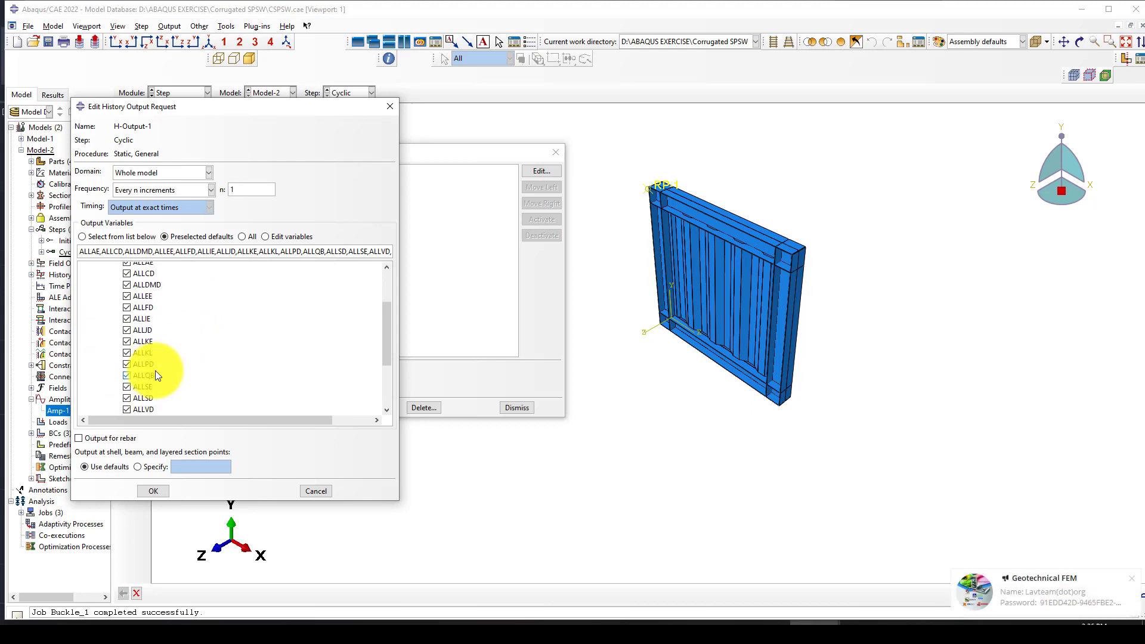
Examine the individual energy variables of H-Output-1 from ALLAE to ETOTAL together with the shear wall model.
click(1095, 587)
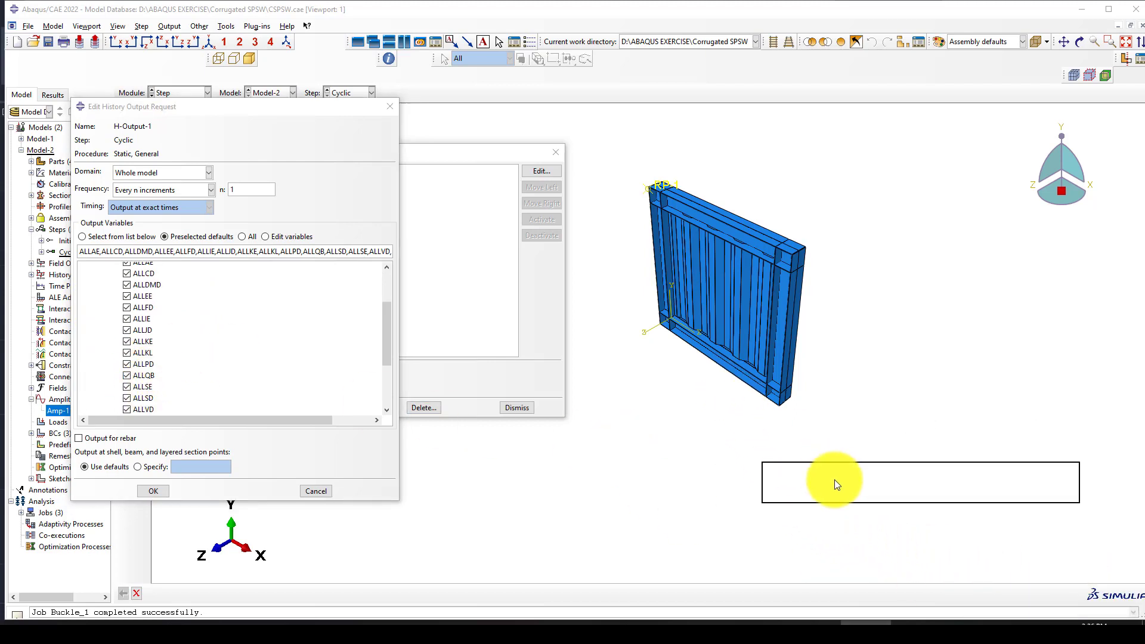
scroll(175, 310, up, 2)
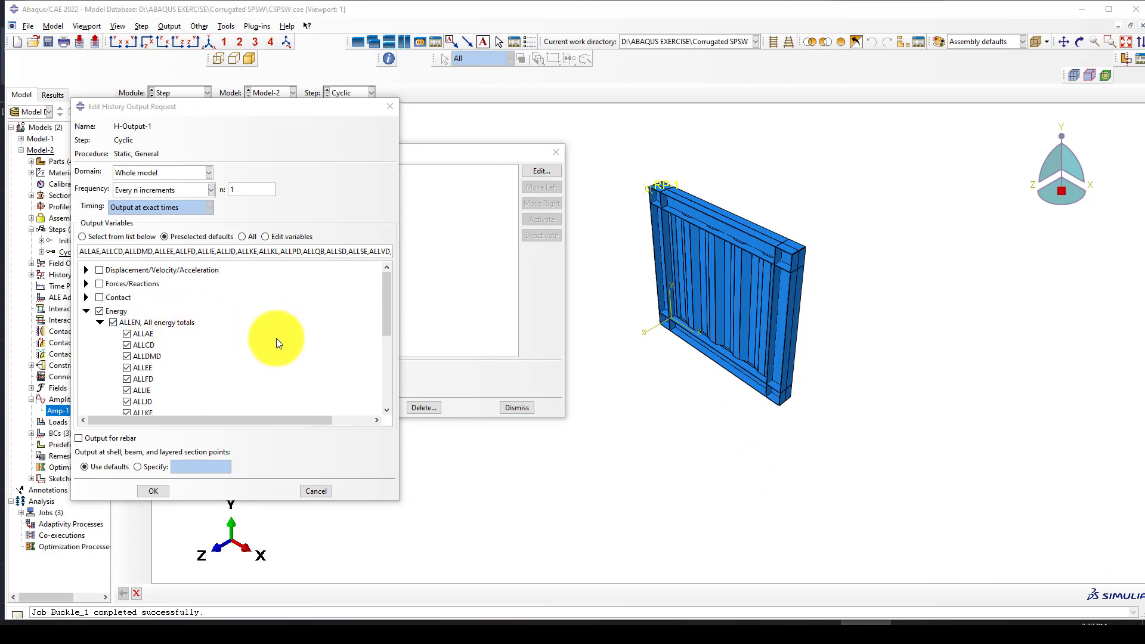
scroll(222, 327, down, 3)
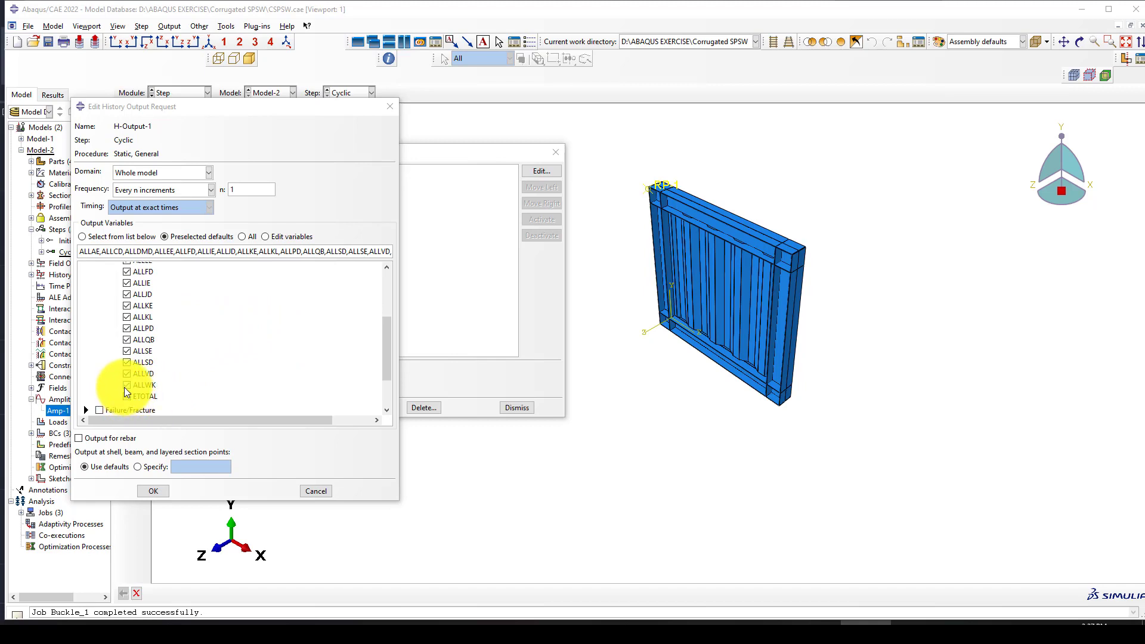
scroll(124, 387, up, 2)
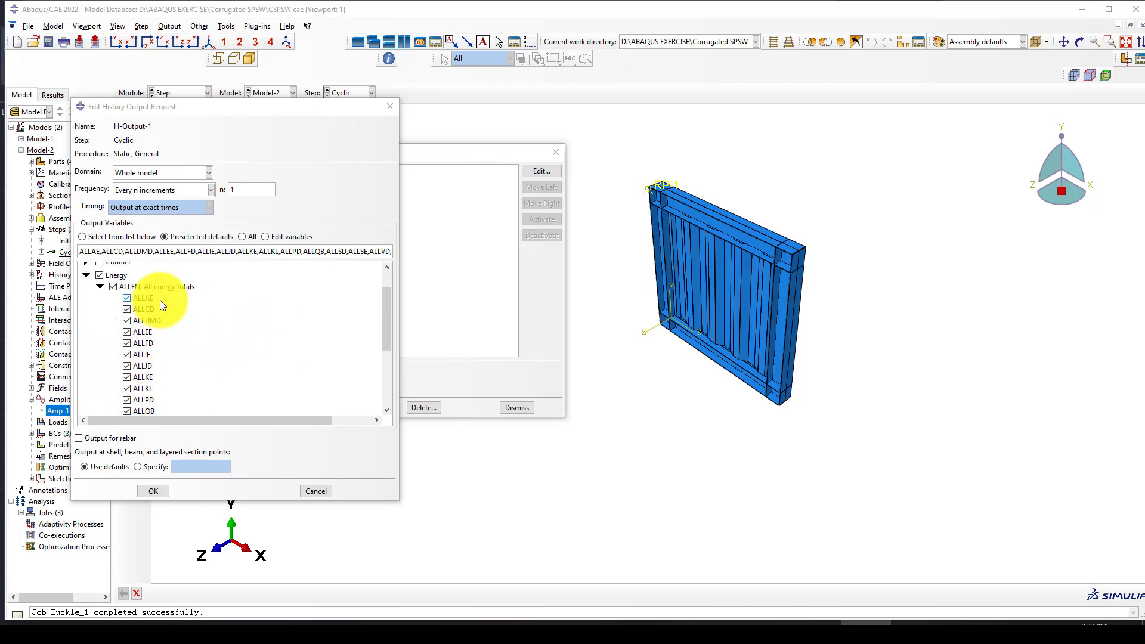
scroll(179, 346, down, 3)
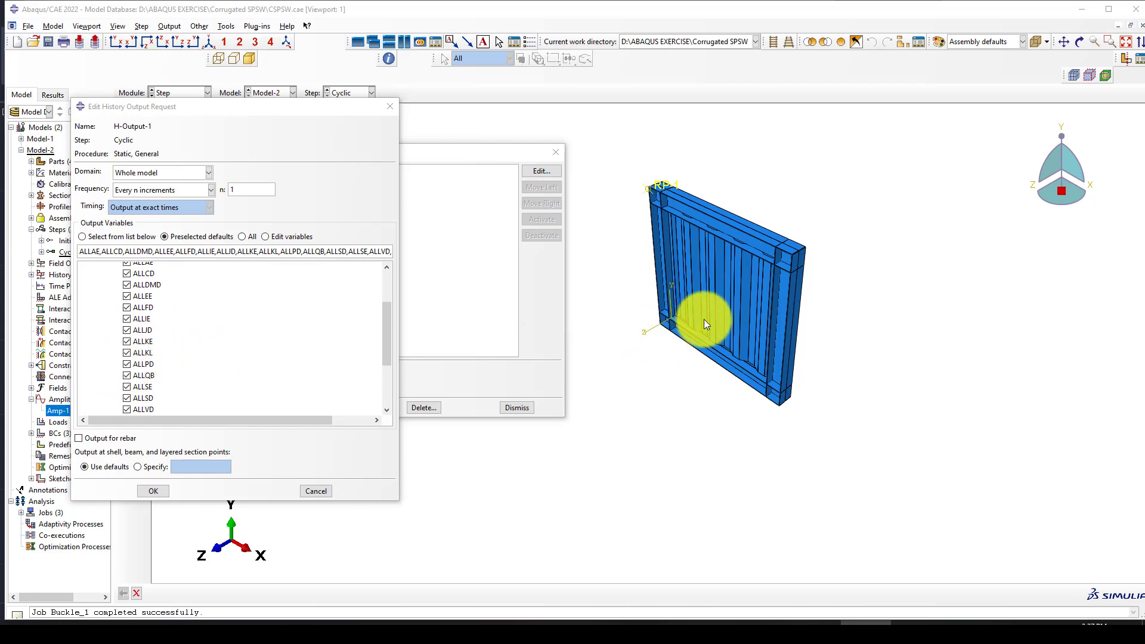
scroll(736, 235, down, 6)
scroll(777, 154, up, 2)
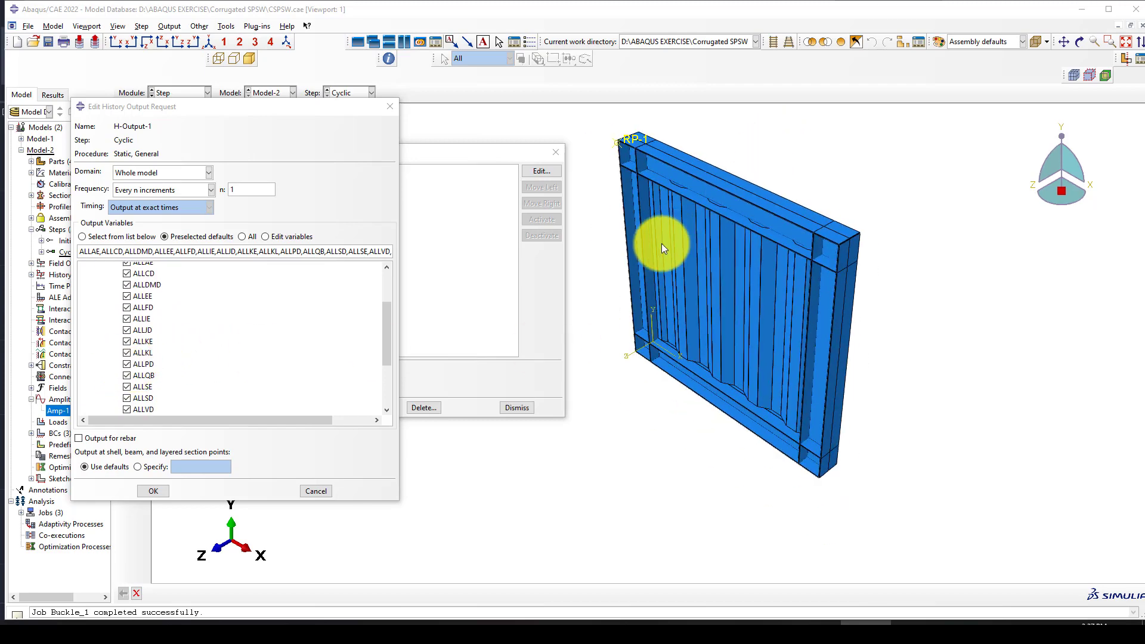
scroll(686, 280, down, 2)
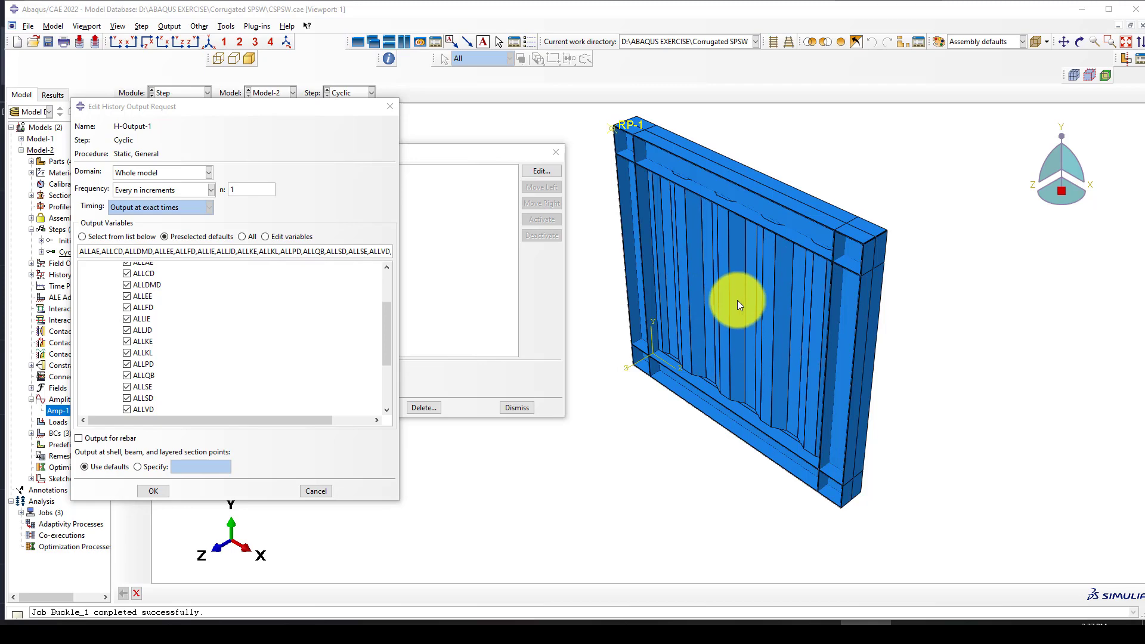
scroll(745, 298, down, 1)
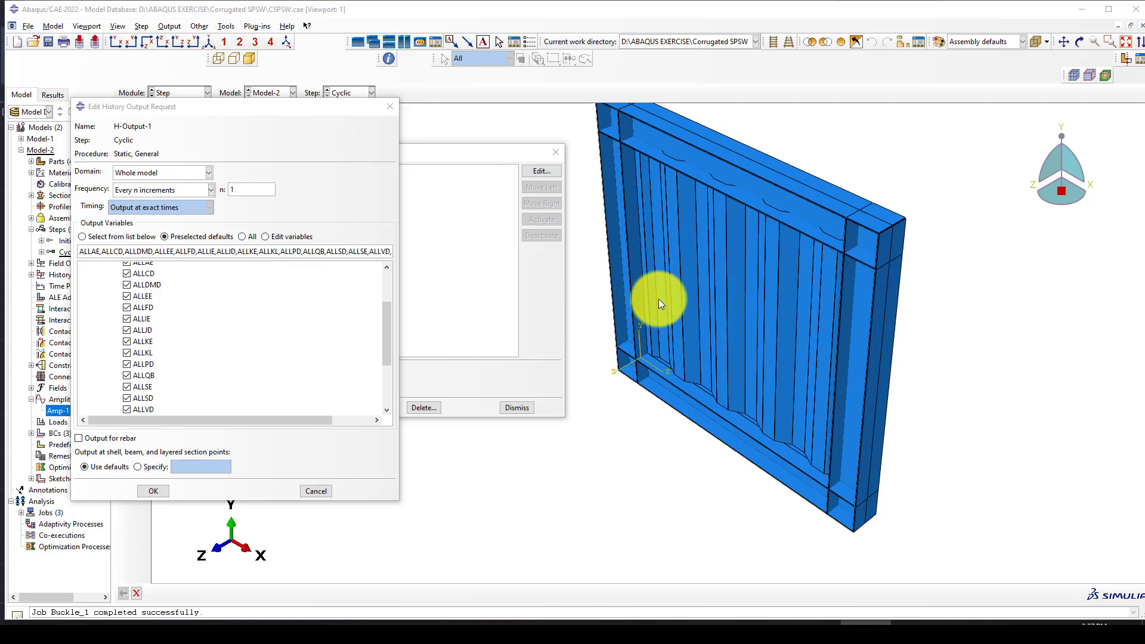
scroll(161, 280, up, 2)
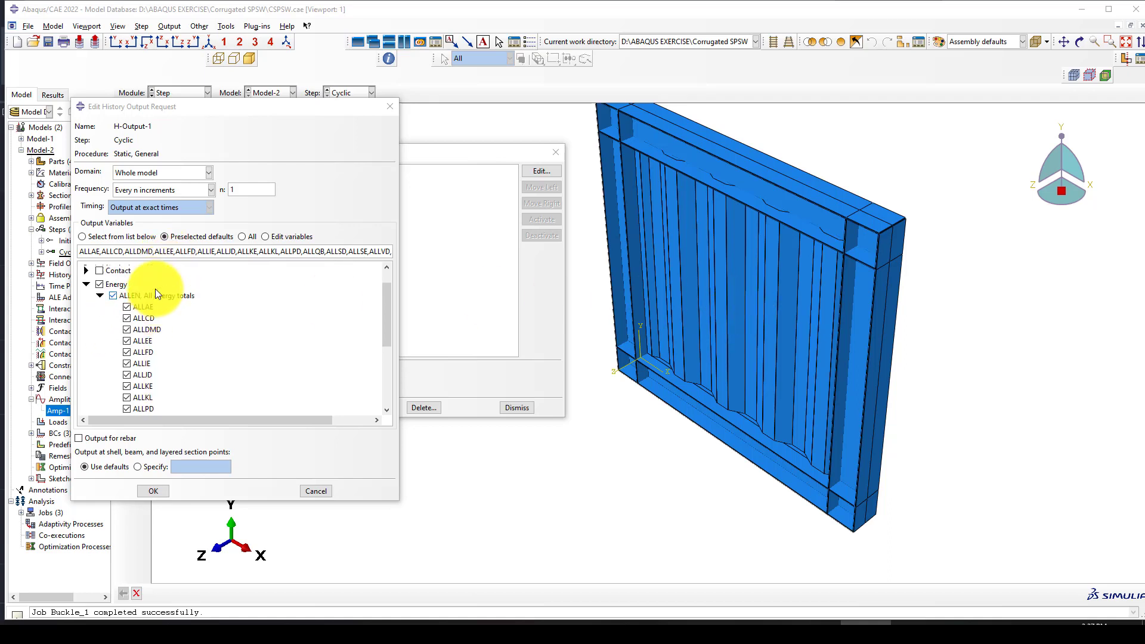
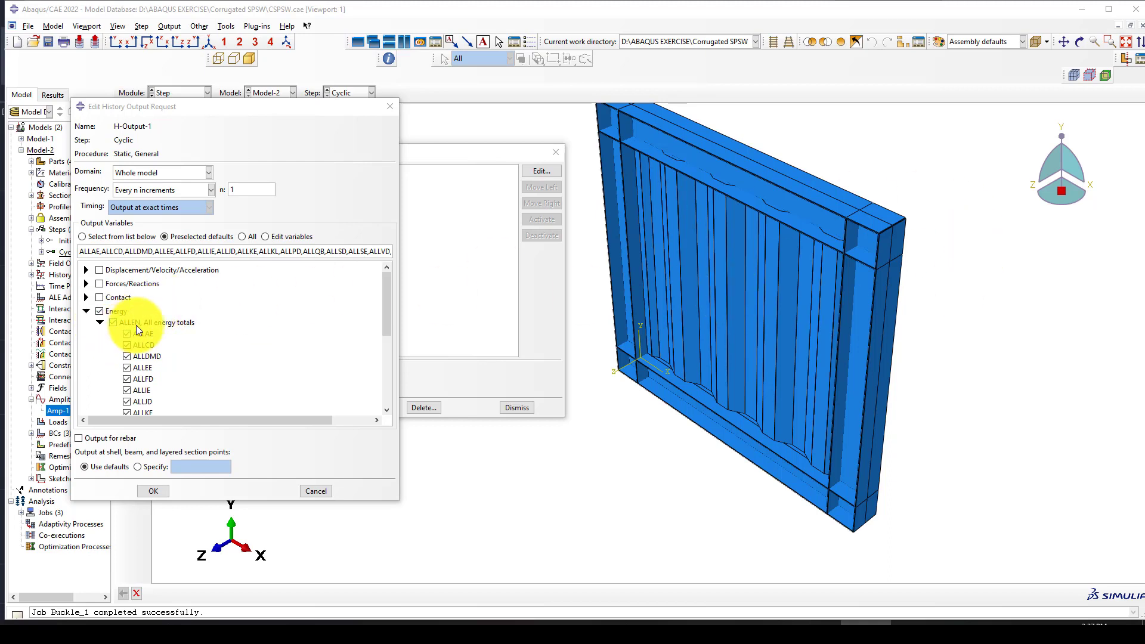
Deselect all energy totals in H-Output-1, enable only ALLPD, ETOTAL and ALLKE, and confirm the request.
click(113, 323)
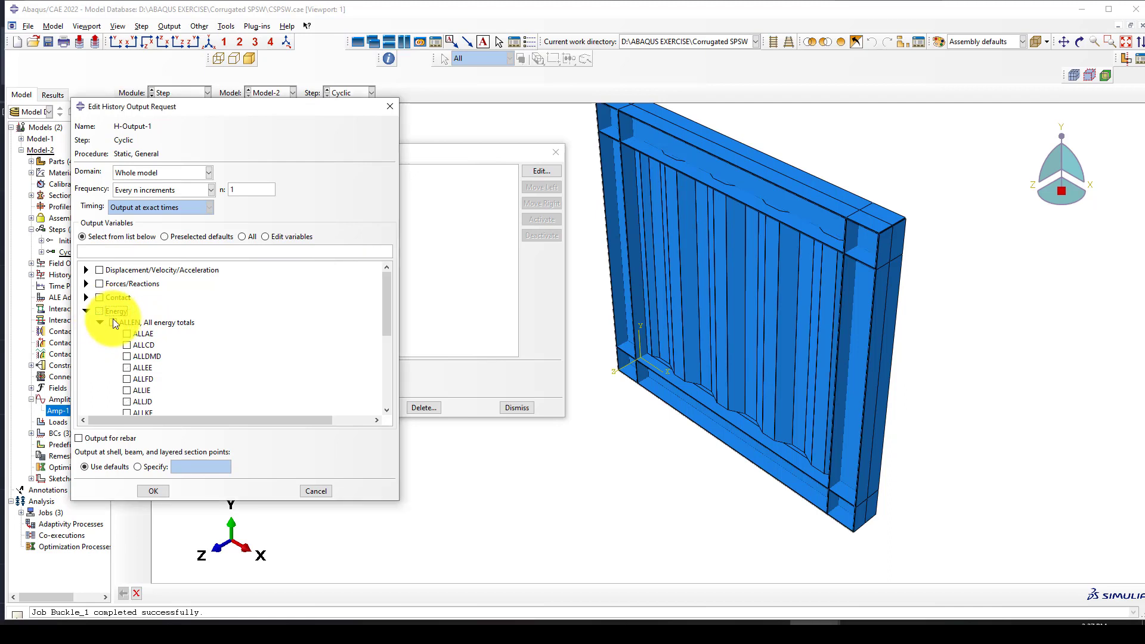
click(126, 345)
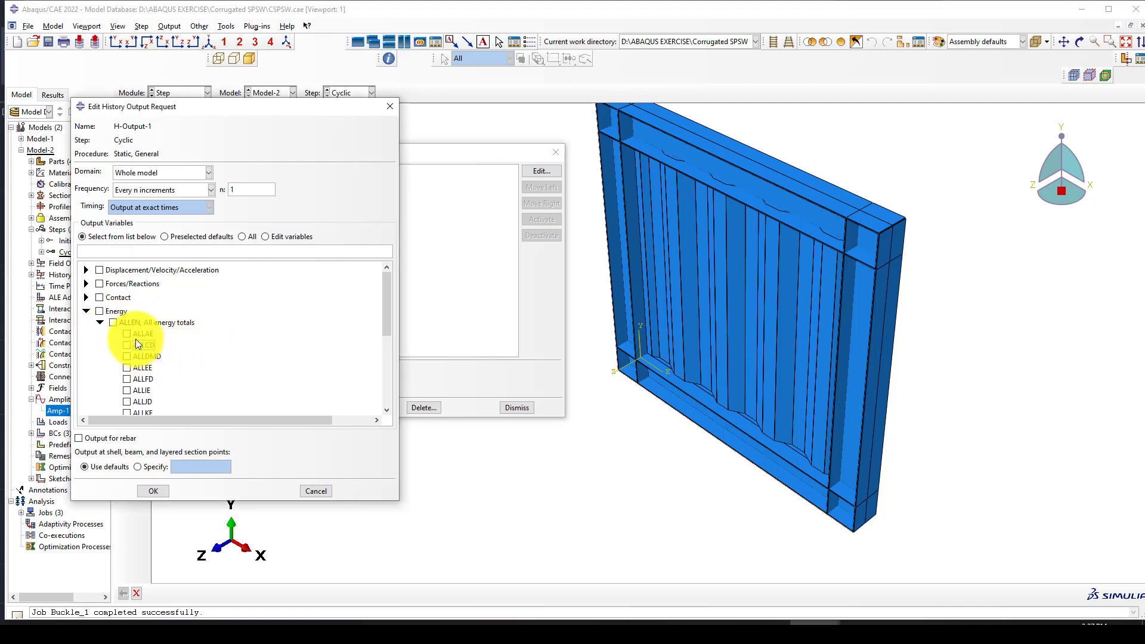
scroll(137, 339, down, 3)
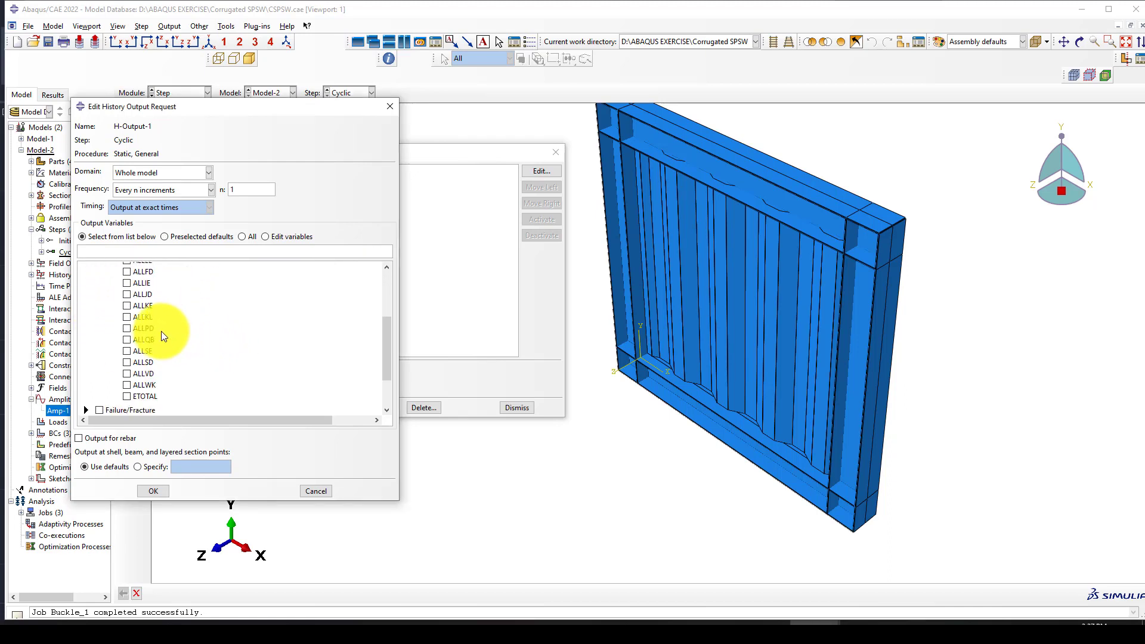
click(127, 328)
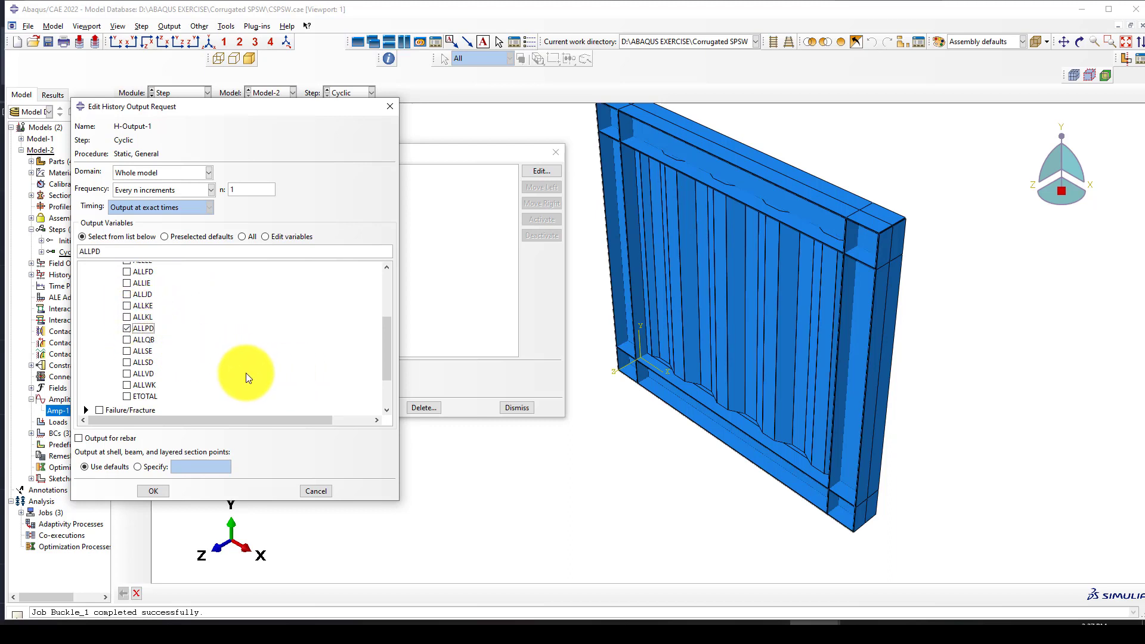
click(127, 396)
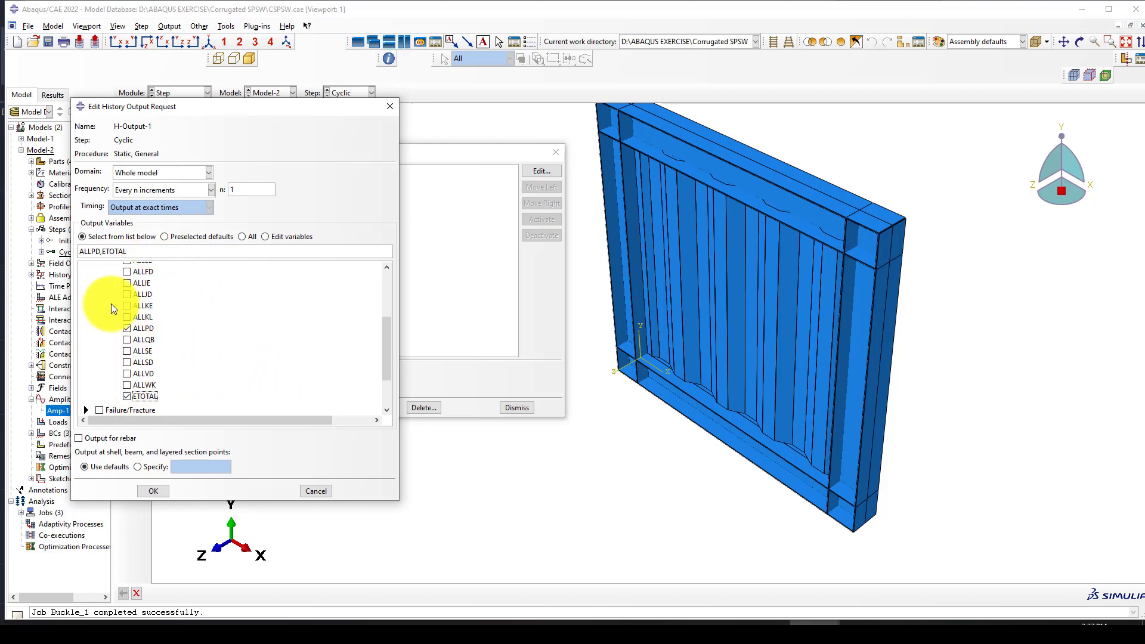
click(127, 305)
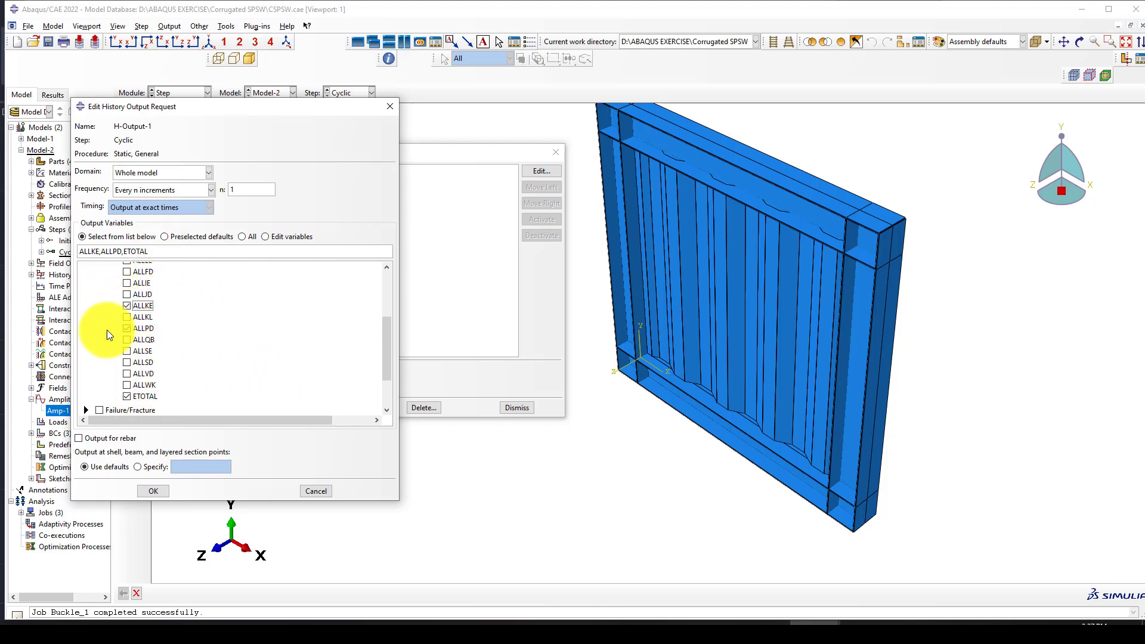
click(154, 491)
Open history output request RF,U of the Cyclic step and examine its domain and timing settings alongside the shear wall's control point.
click(174, 196)
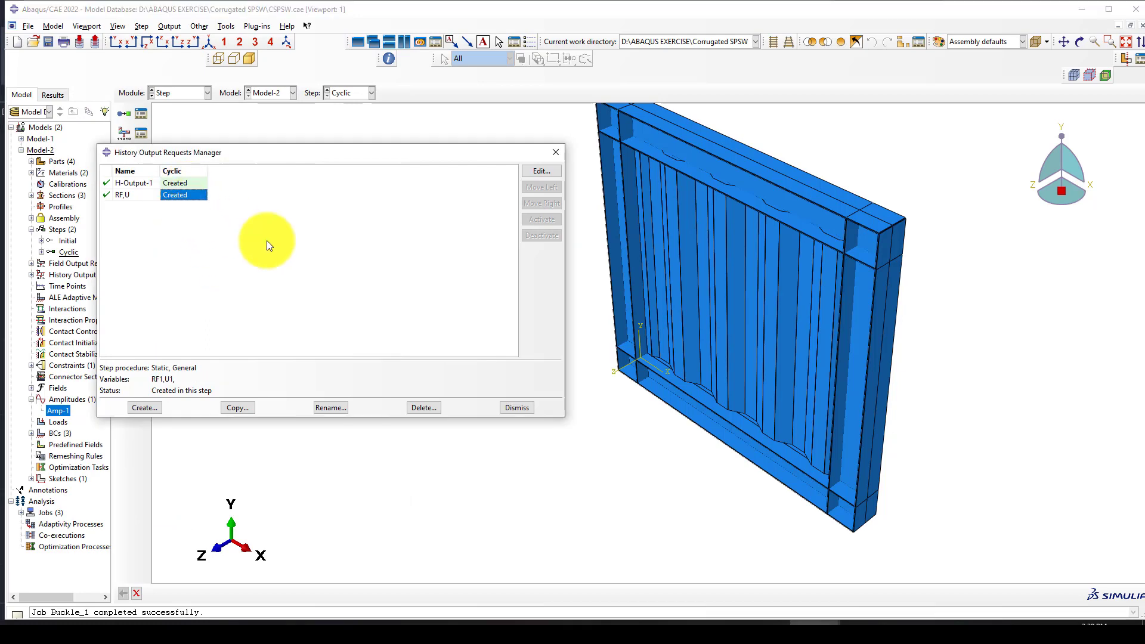
scroll(799, 232, down, 2)
scroll(683, 137, up, 3)
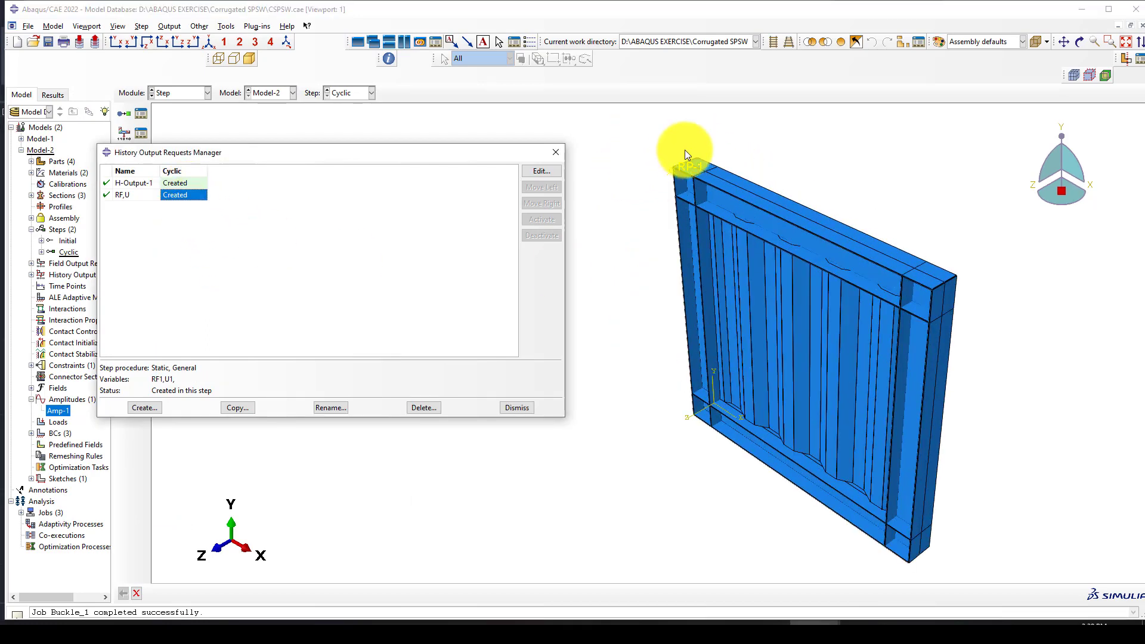
click(541, 171)
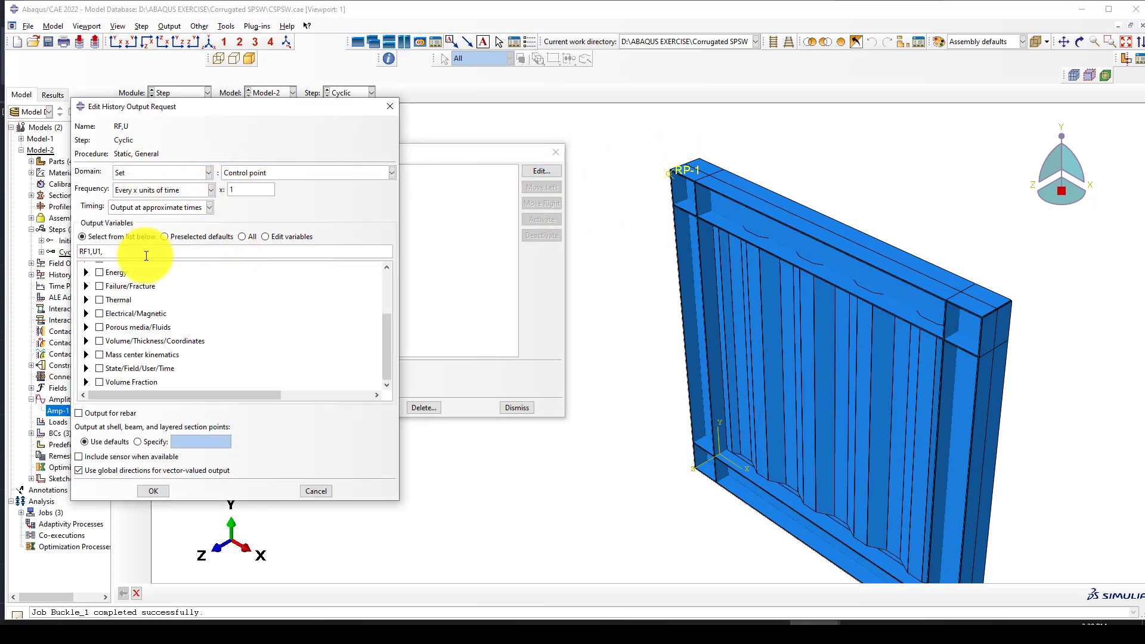
scroll(174, 292, up, 3)
scroll(174, 292, up, 2)
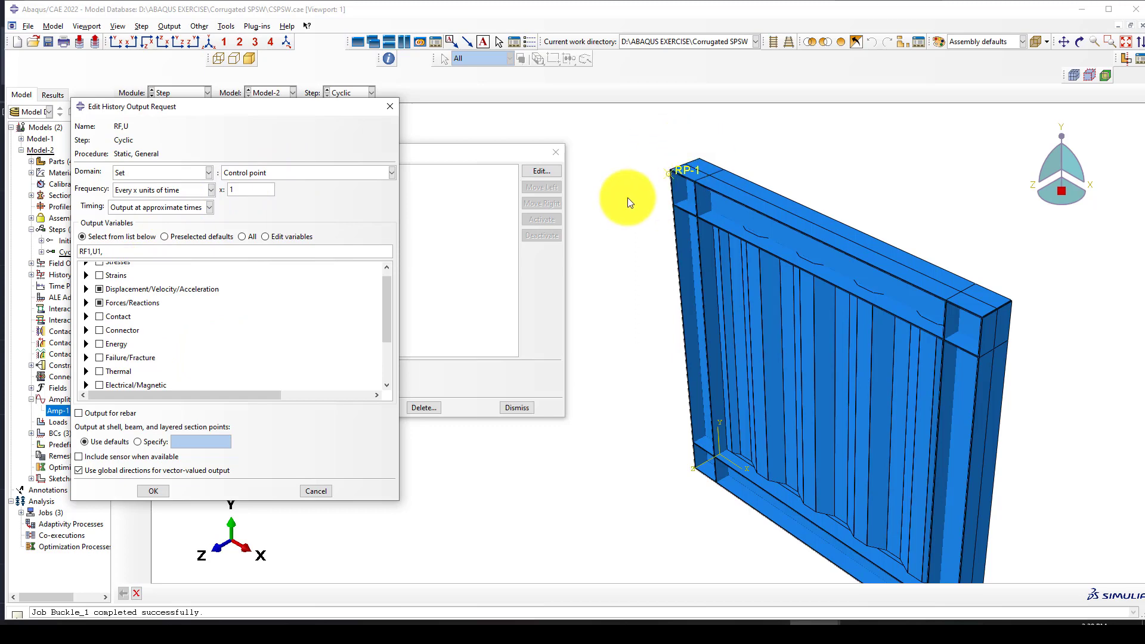
scroll(709, 162, up, 3)
scroll(647, 169, down, 3)
scroll(670, 180, up, 2)
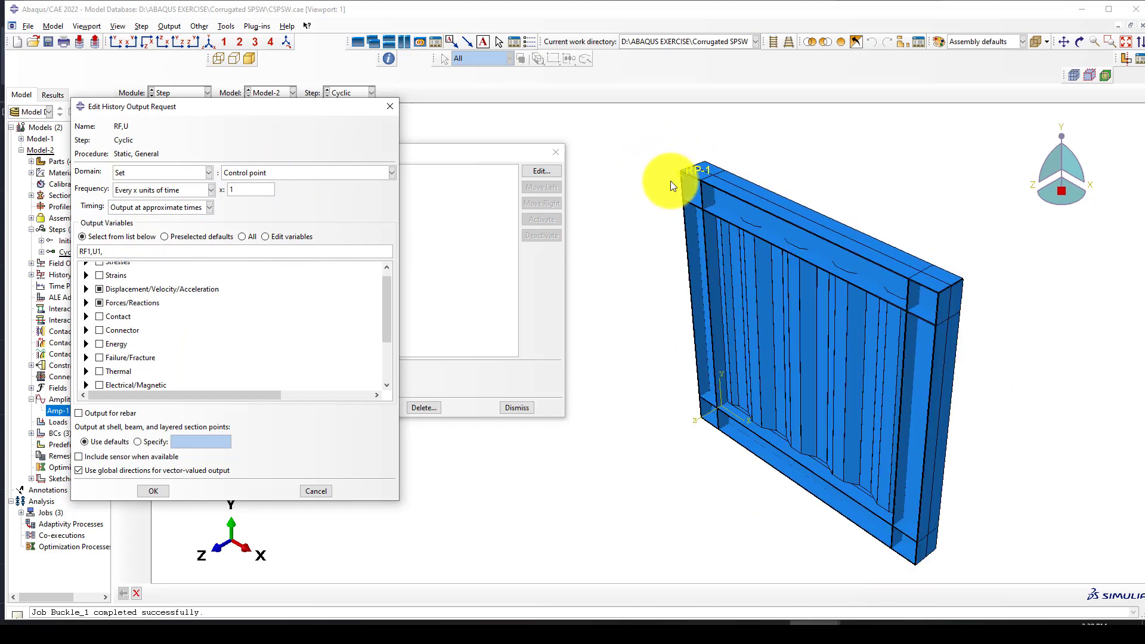
Examine the selected displacement and reaction force components of request RF,U, then confirm it and close the history output manager.
click(86, 289)
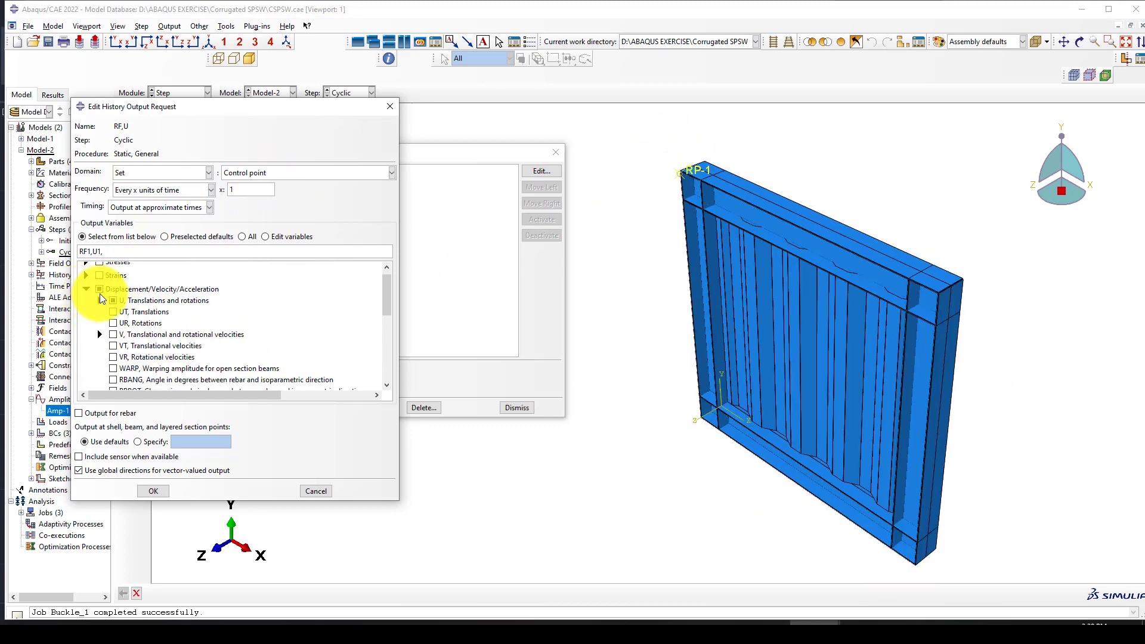
click(99, 300)
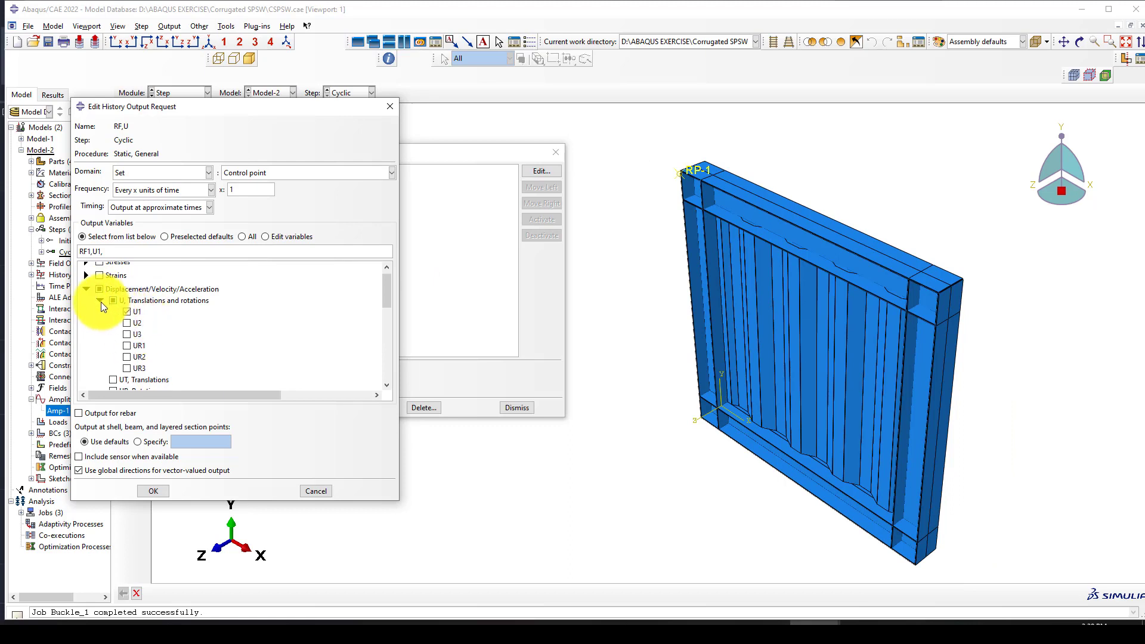
click(100, 300)
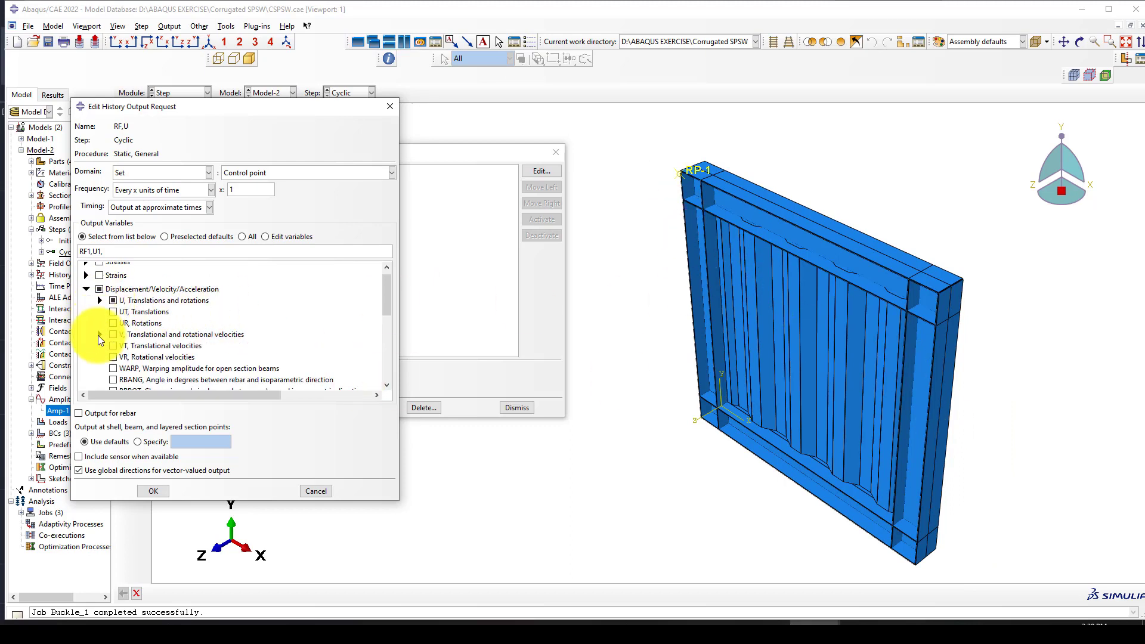
click(86, 289)
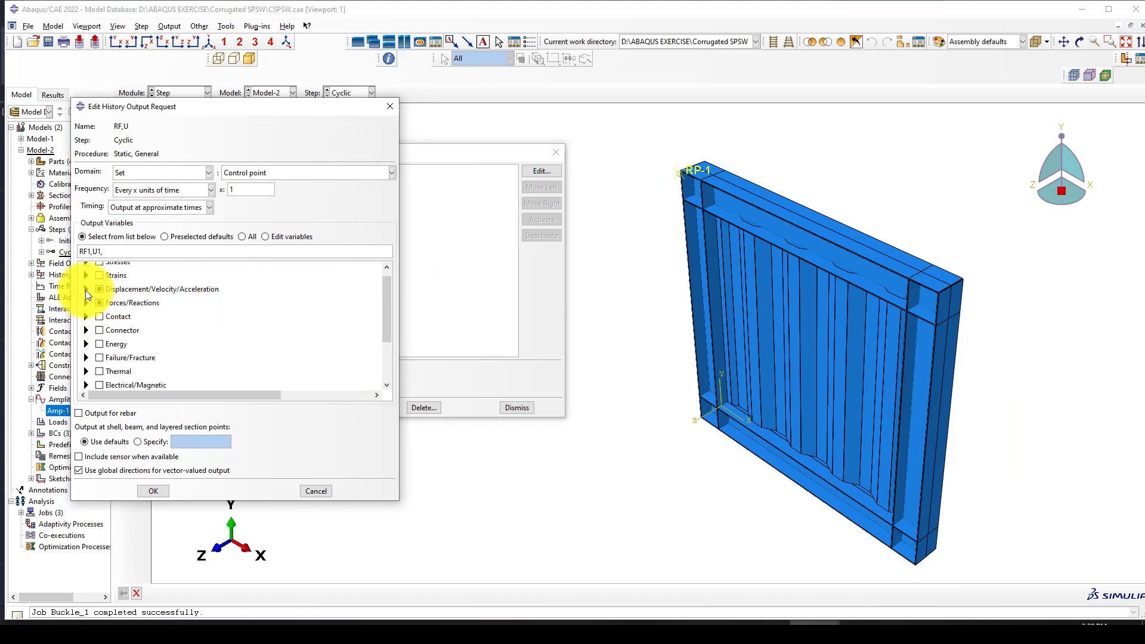
click(86, 302)
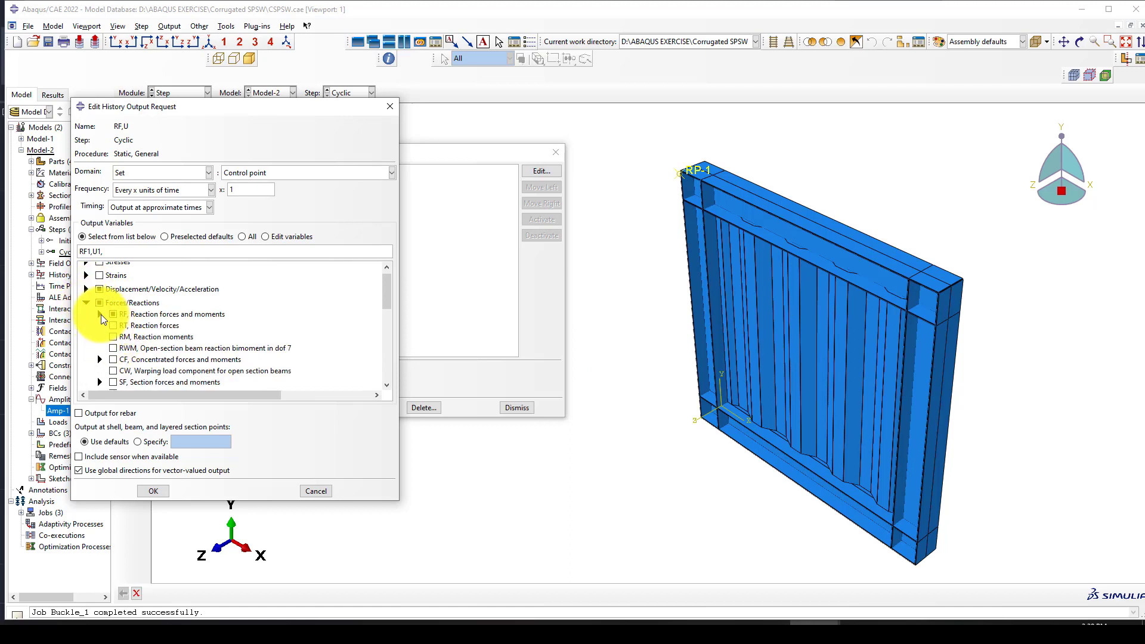
click(100, 314)
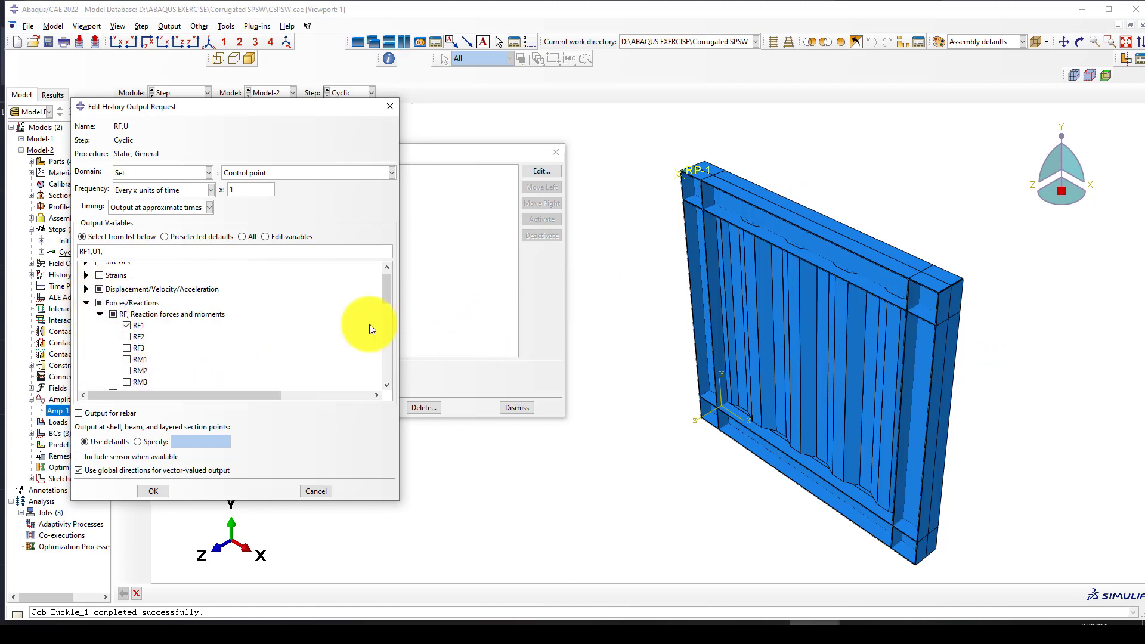
click(153, 491)
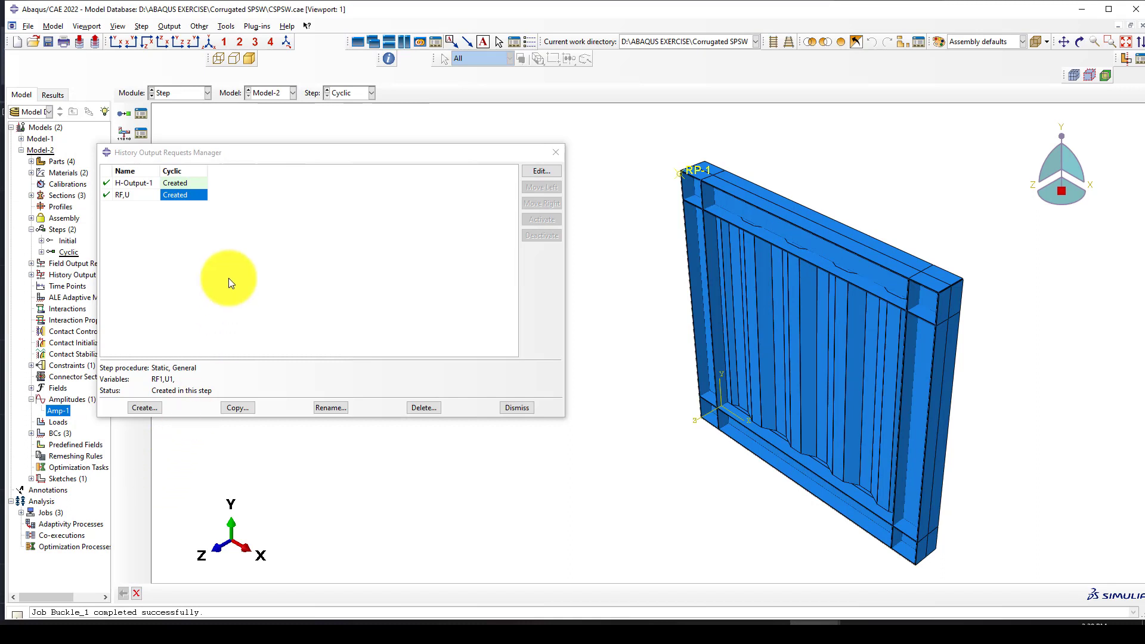
click(518, 407)
Switch through the Interaction module to the Load module and check the loads defined in the Cyclic step alongside the wall model.
click(193, 94)
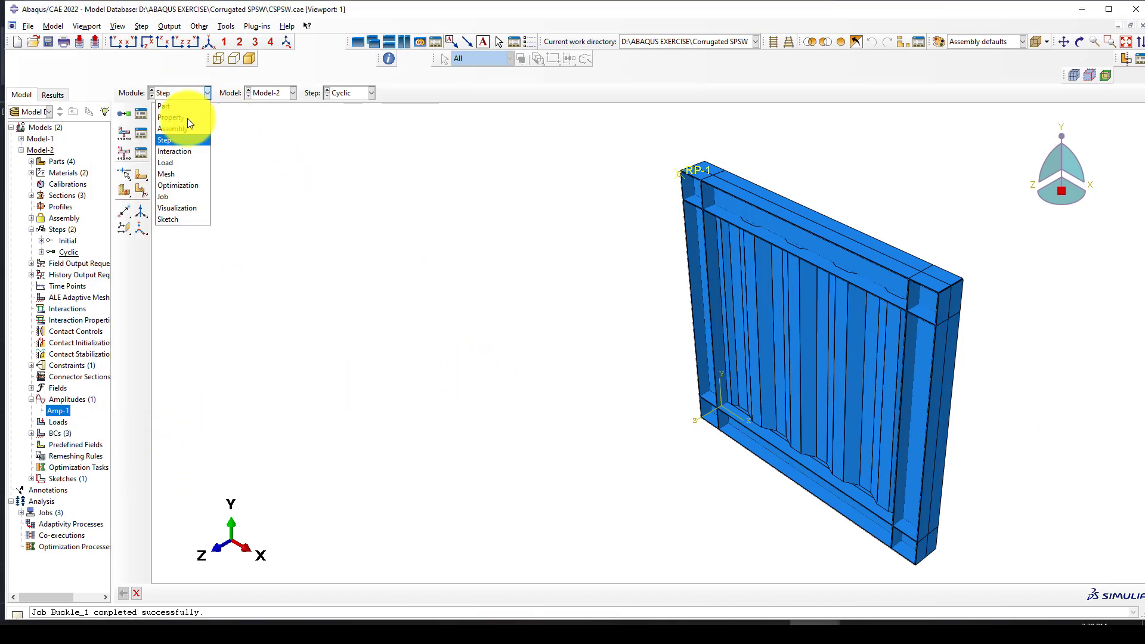
click(185, 153)
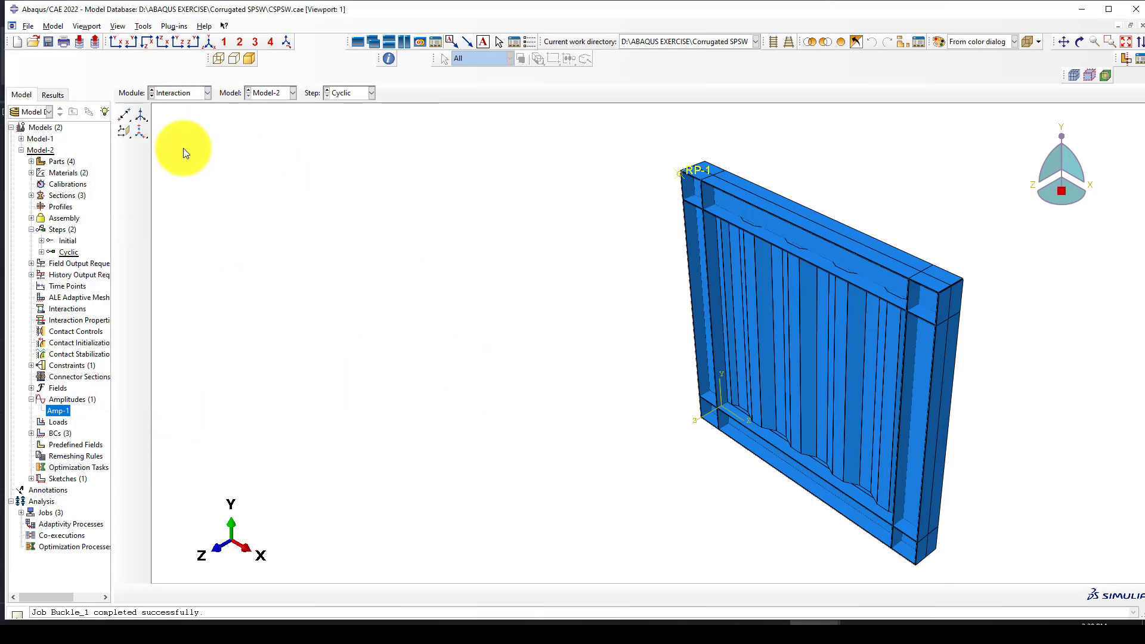
click(188, 95)
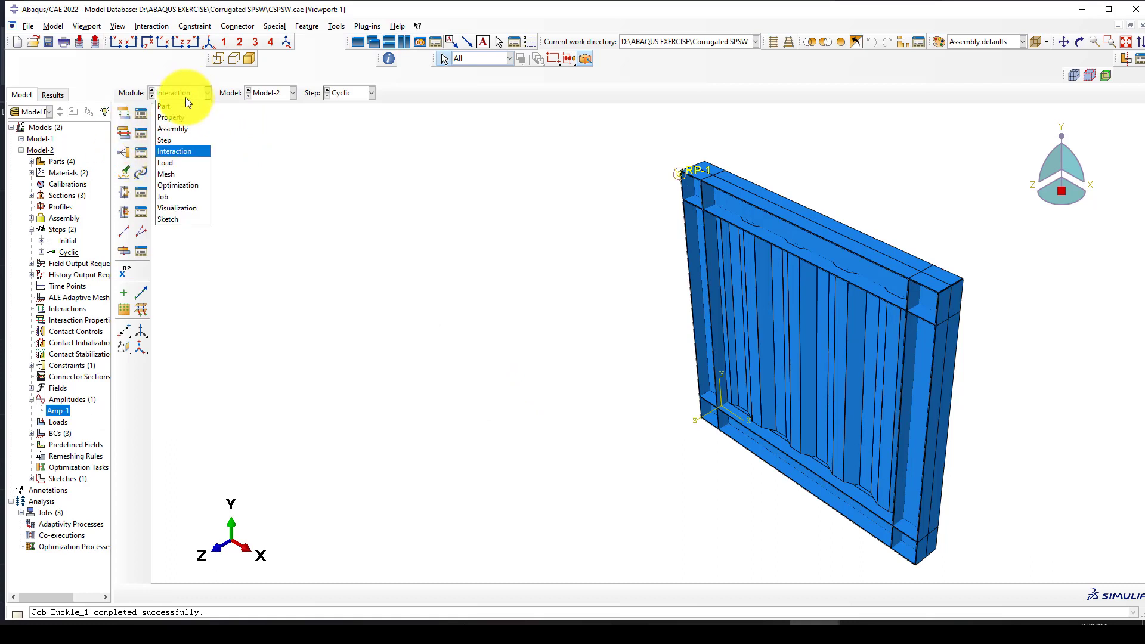
click(184, 161)
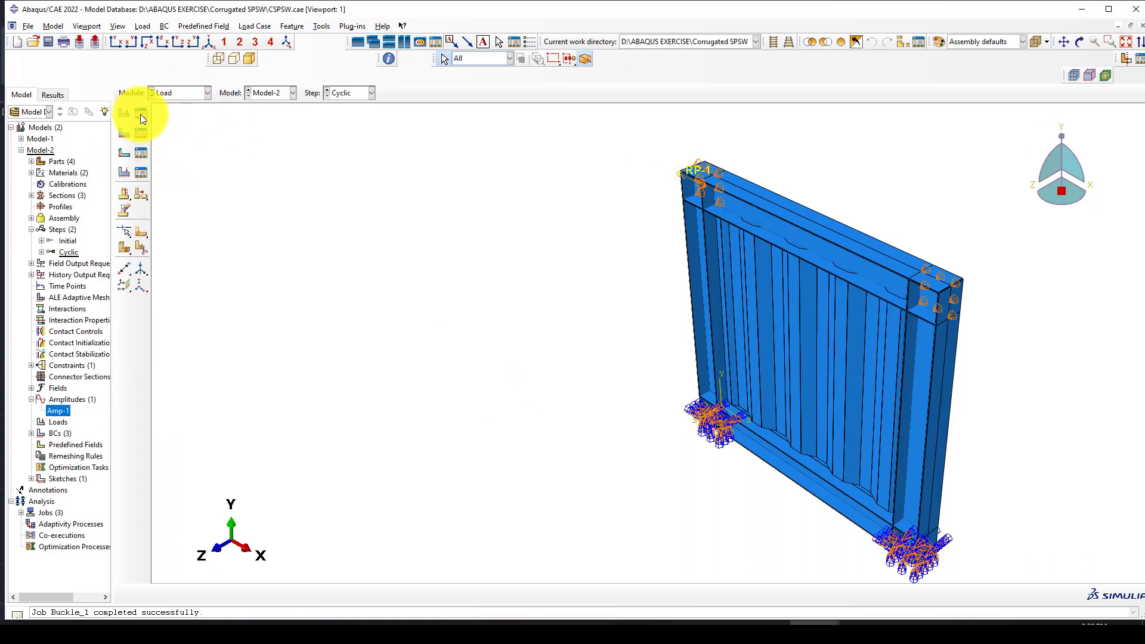
click(140, 113)
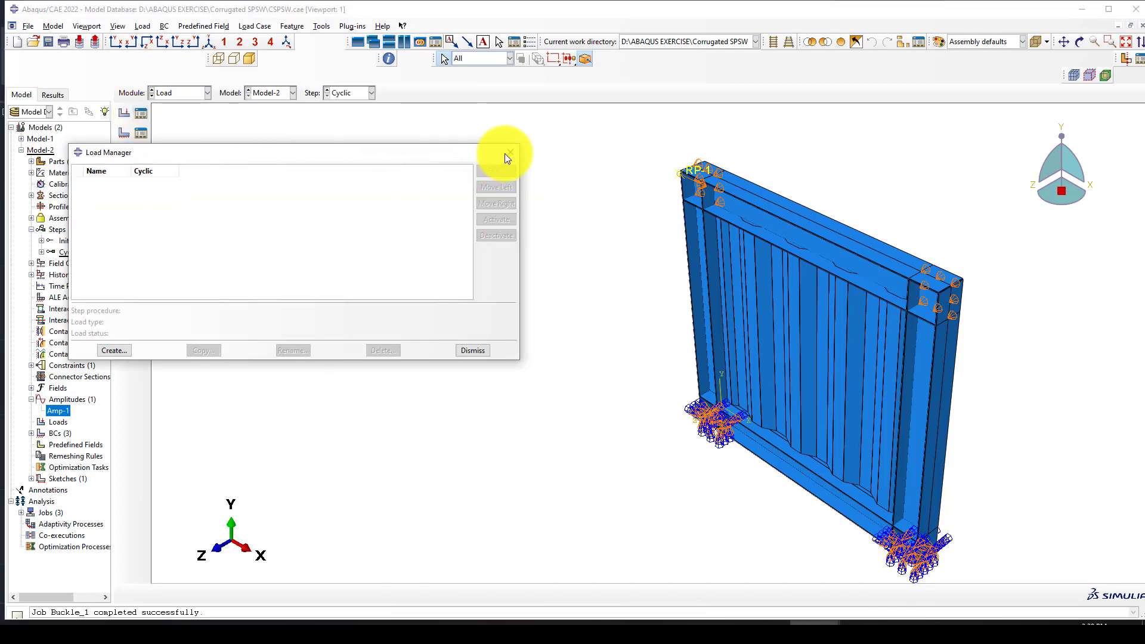
scroll(780, 207, down, 2)
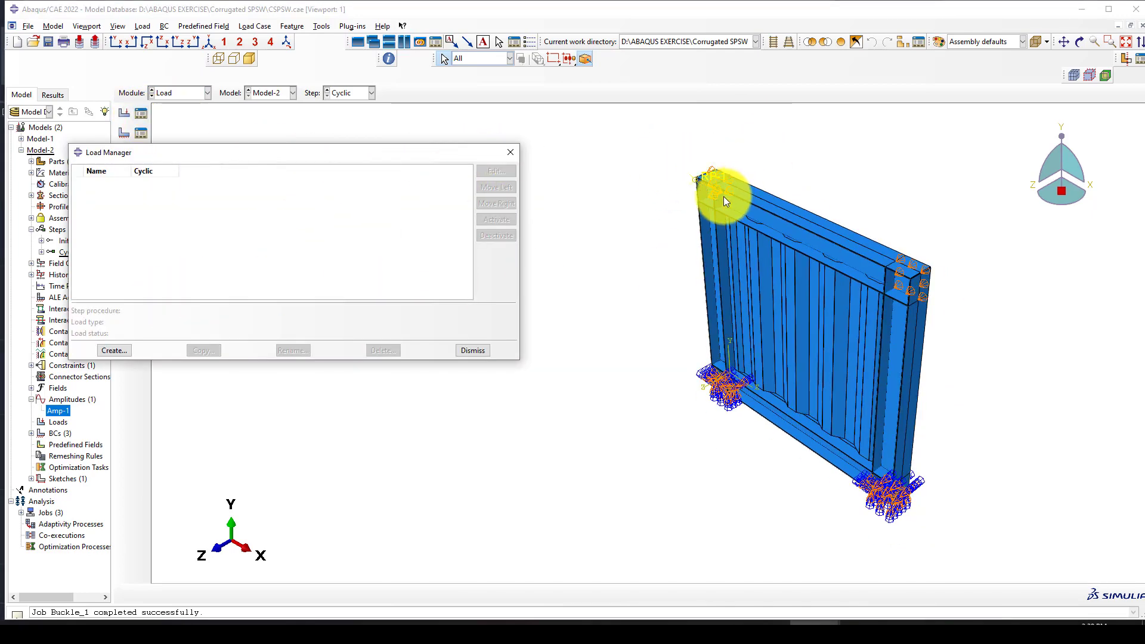
ctrl+alt+drag(724, 195, 914, 273)
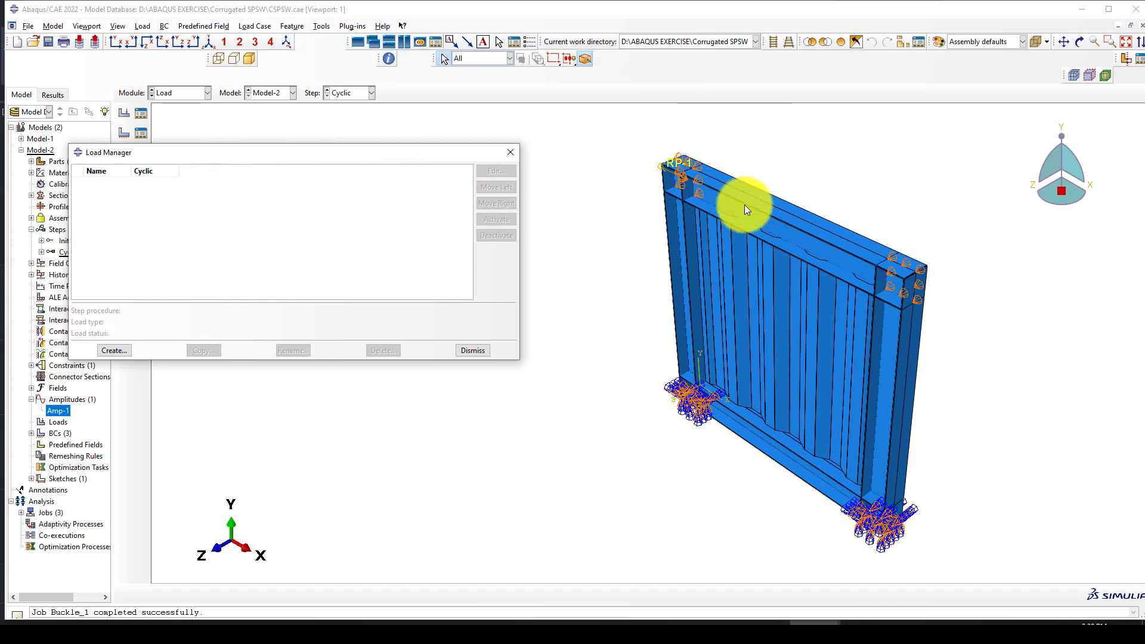
click(509, 152)
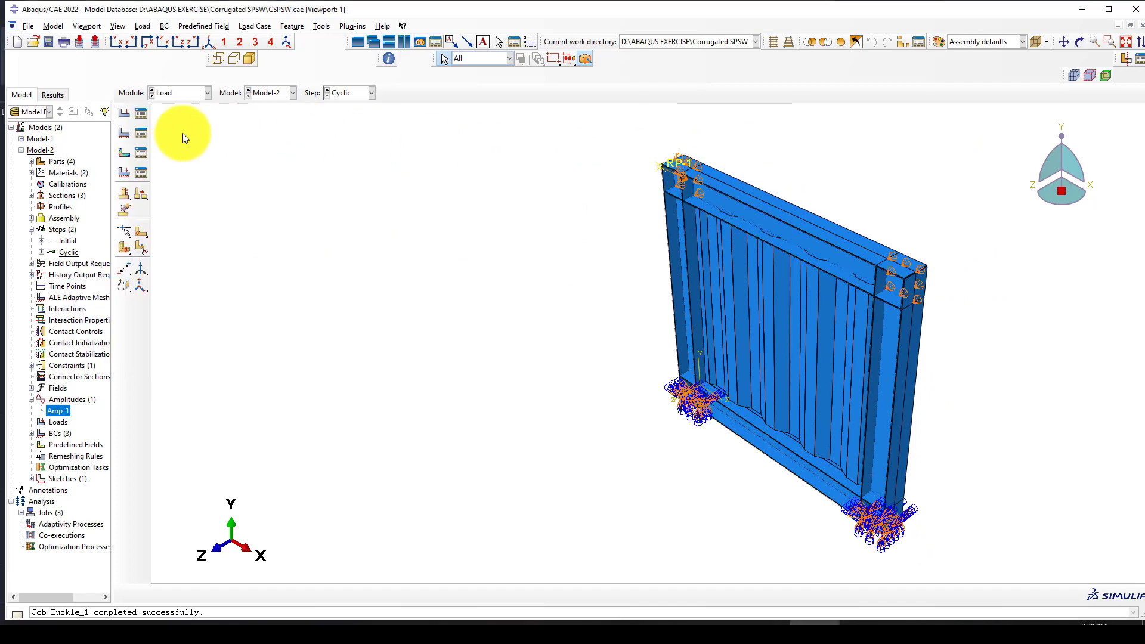
Examine the U1 displacement and assigned amplitude of boundary condition Dip in the Cyclic step, and confirm it without changes.
click(141, 133)
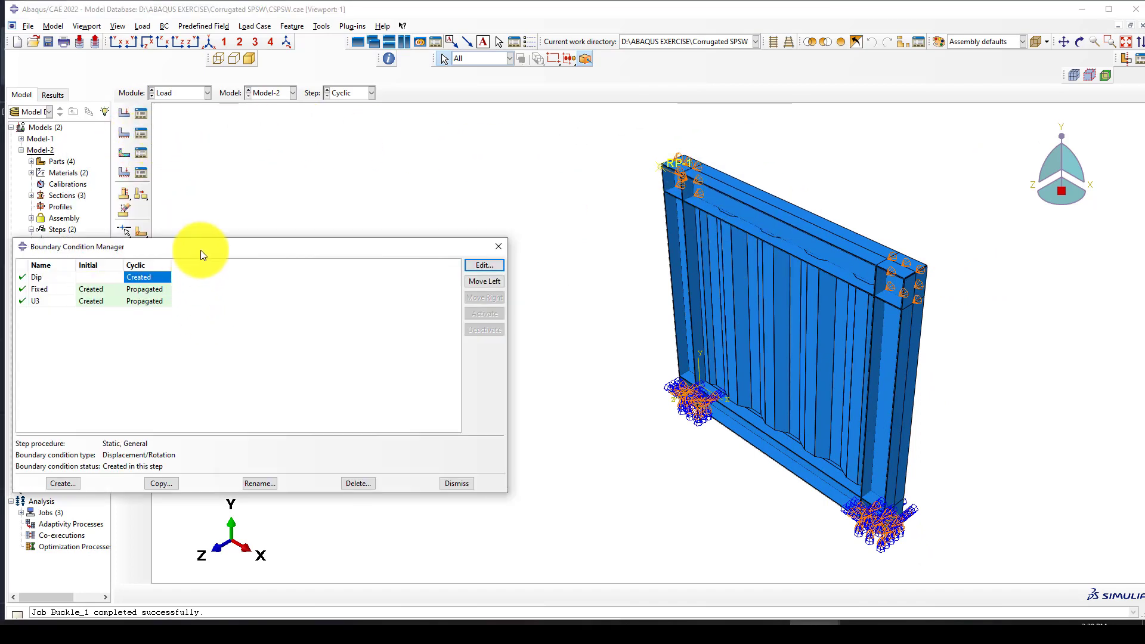
ctrl+alt+drag(685, 257, 602, 143)
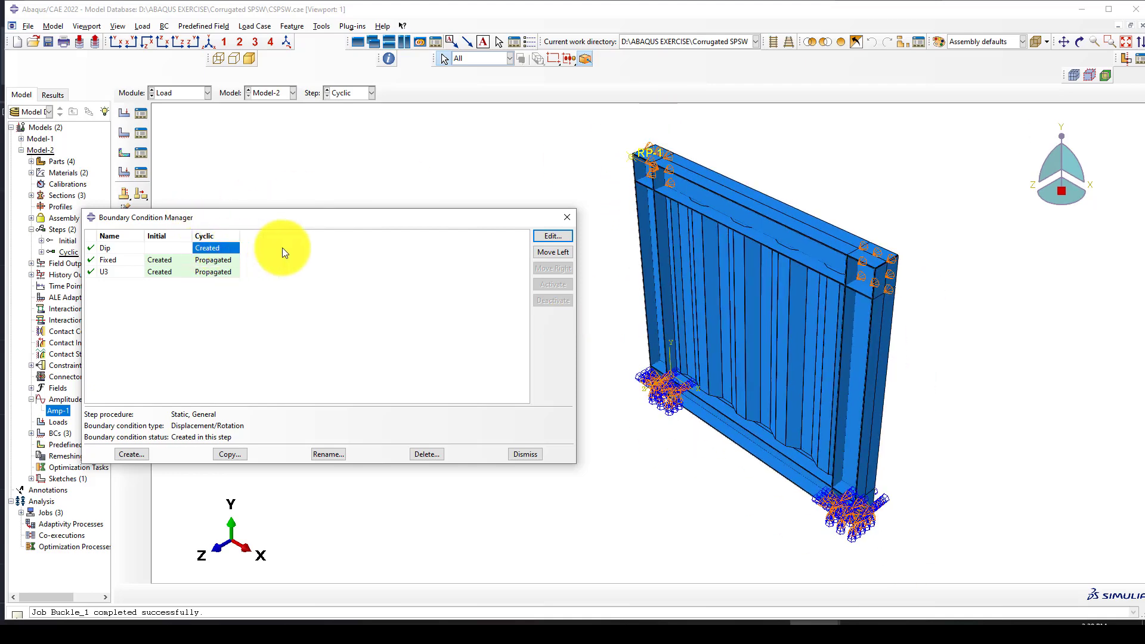
click(216, 248)
click(542, 238)
ctrl+alt+drag(865, 230, 695, 172)
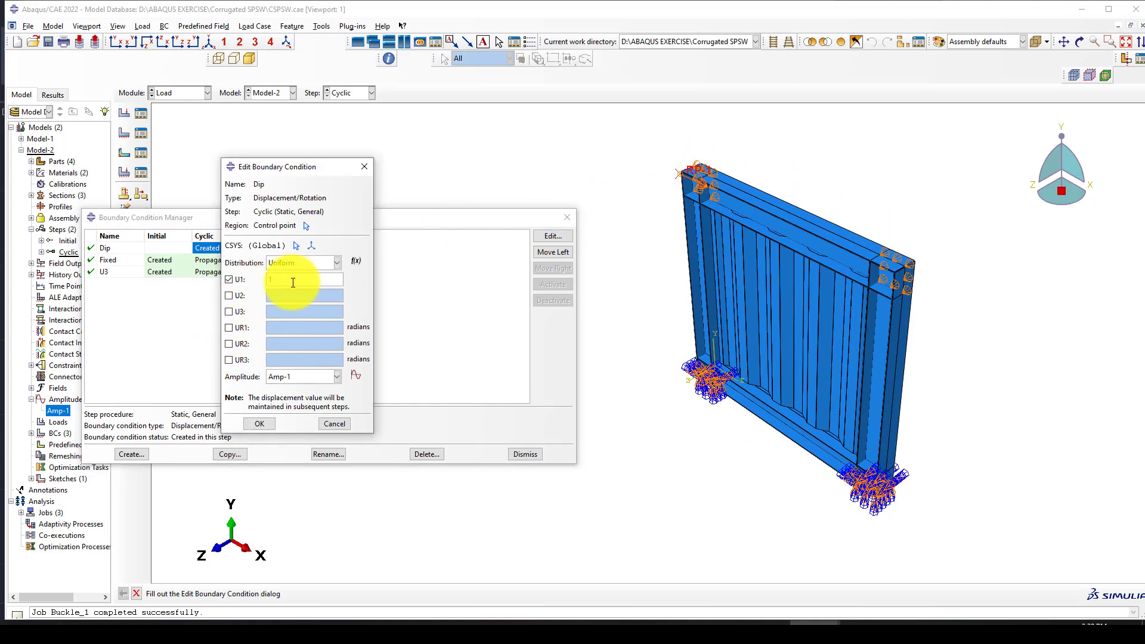
drag(293, 283, 267, 283)
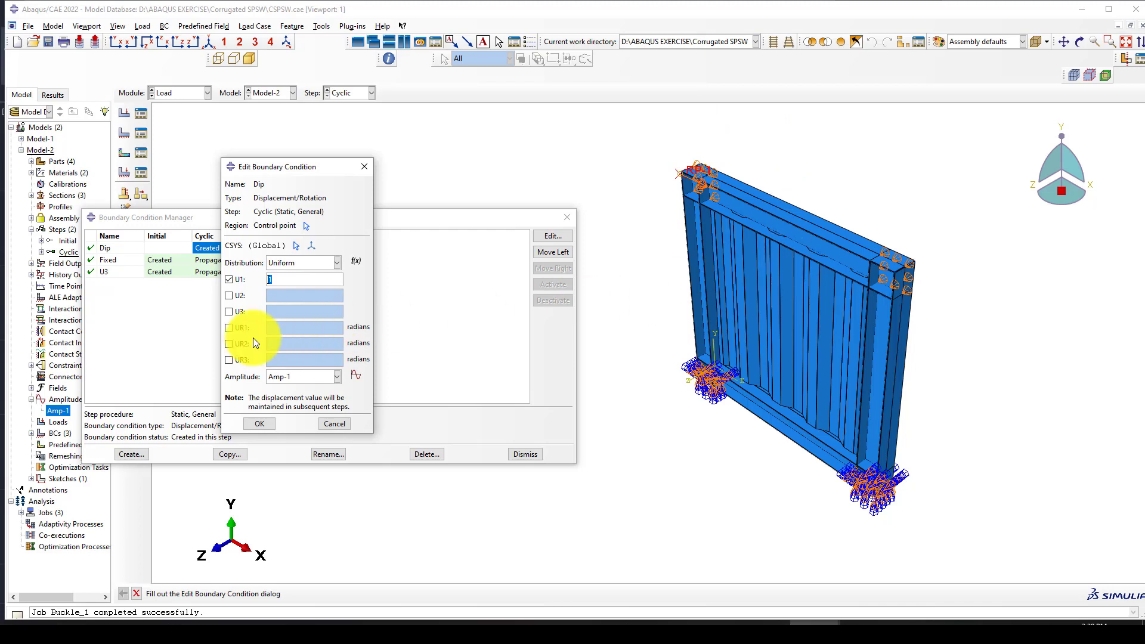
click(289, 377)
click(289, 377)
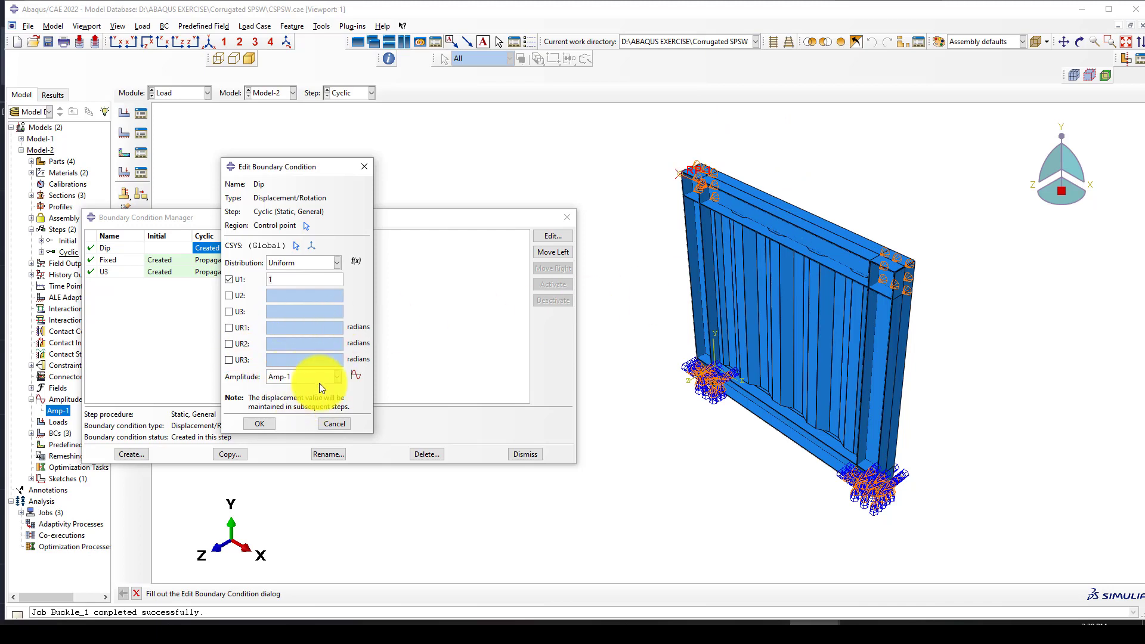
click(267, 422)
Compare the Fixed and U3 boundary conditions in the Initial step, and close the boundary condition manager.
click(155, 260)
click(153, 272)
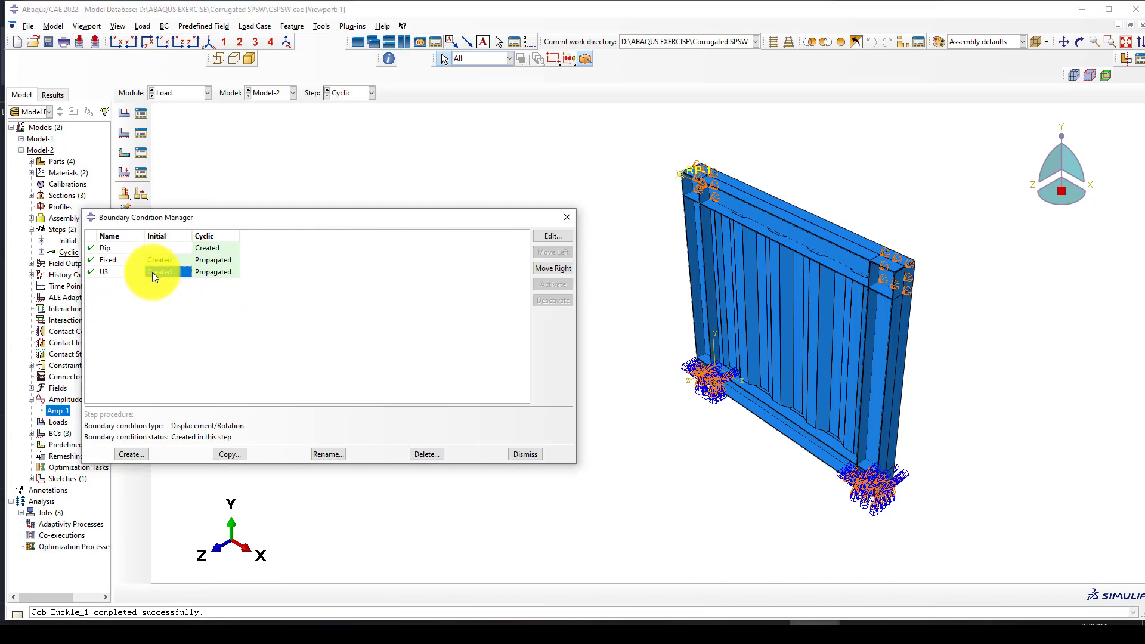
click(154, 261)
click(153, 274)
click(158, 260)
click(157, 270)
click(156, 259)
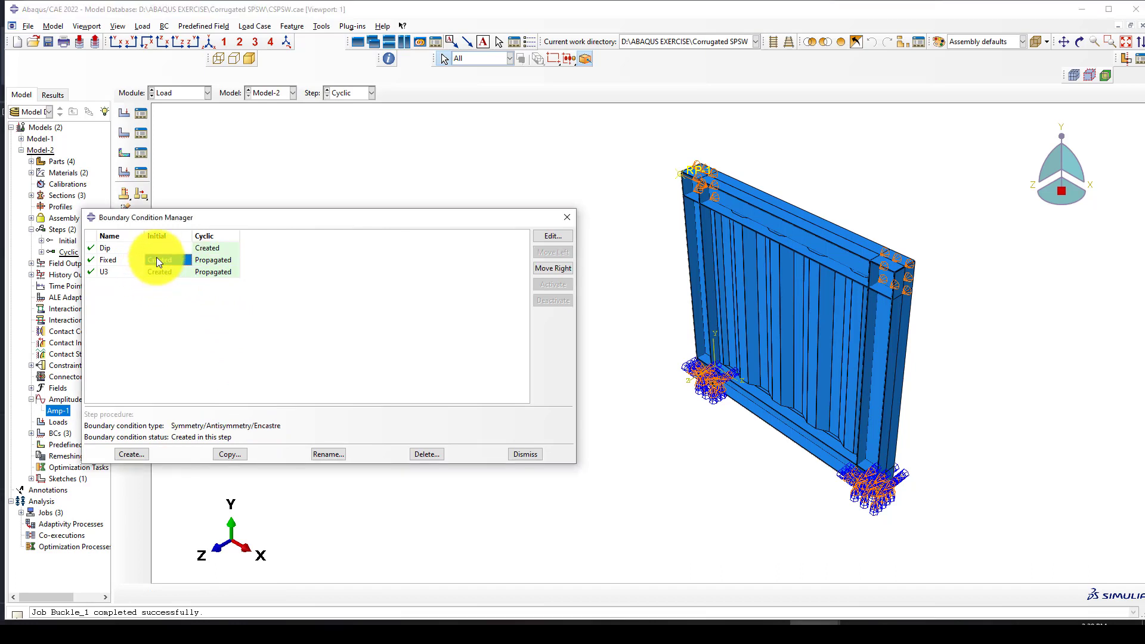
click(161, 272)
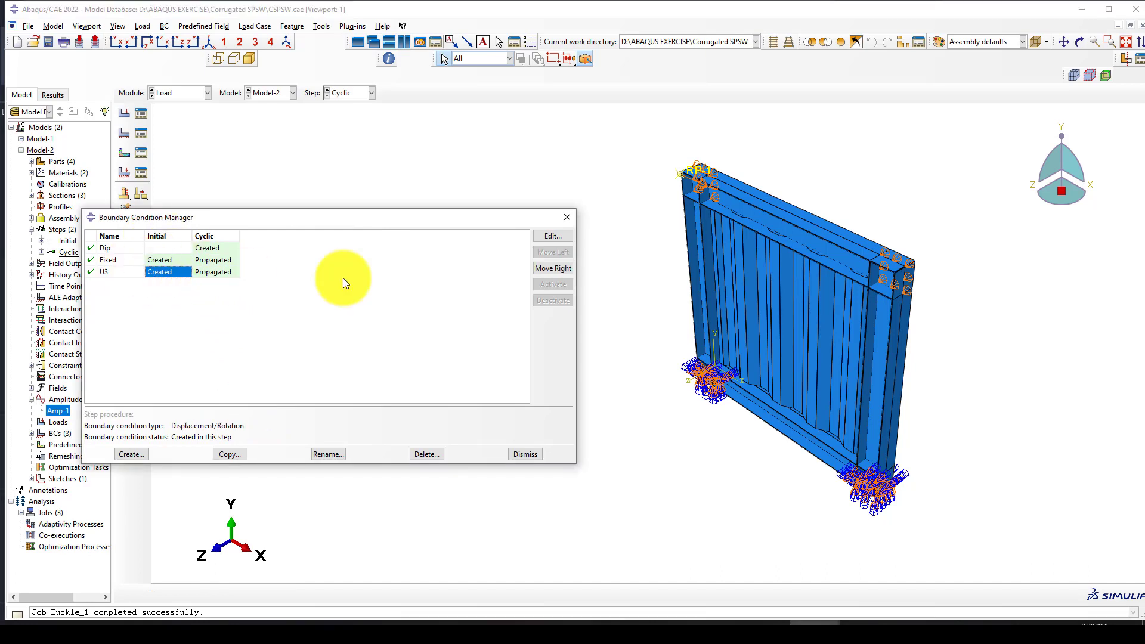
click(565, 218)
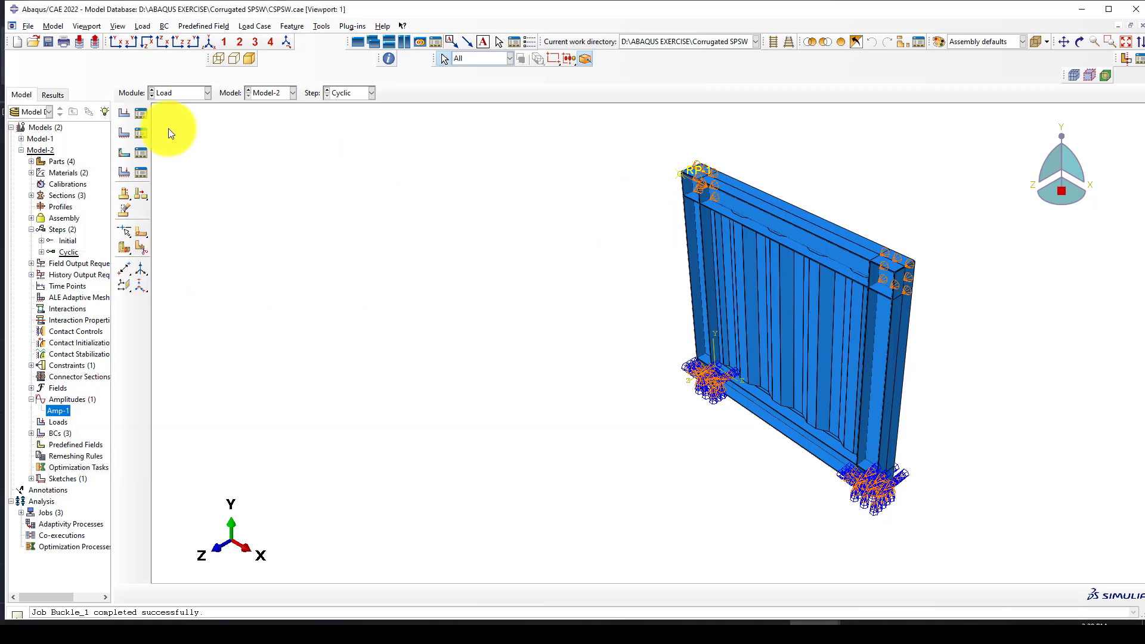
View the assembly mesh in the Mesh module, then switch to the Job module and check the existing jobs in the job manager.
click(183, 95)
click(183, 173)
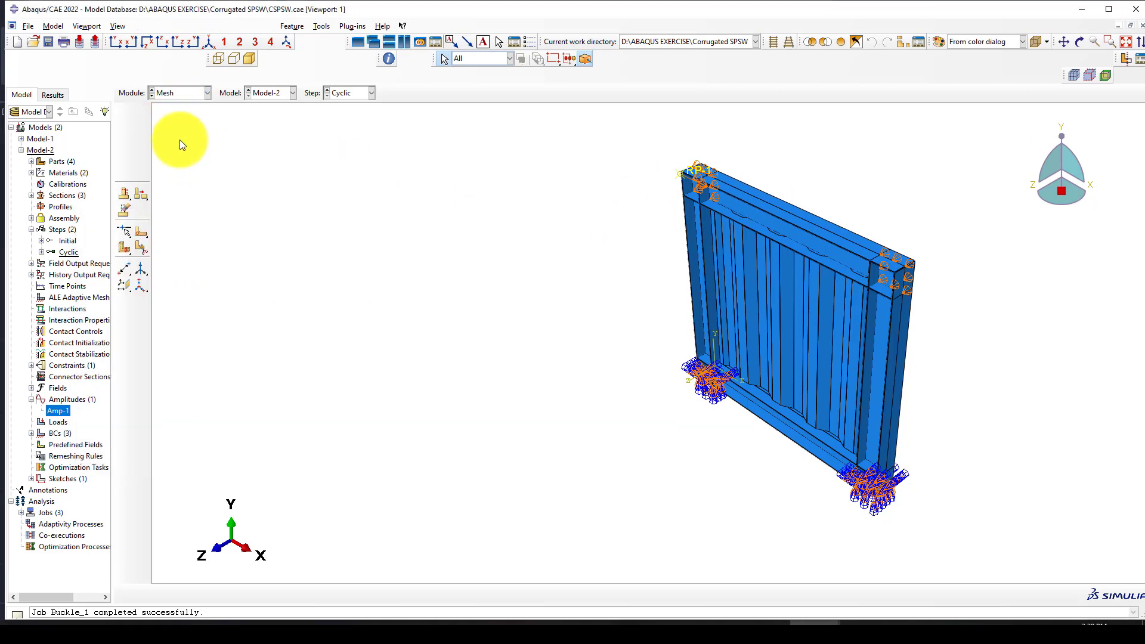
click(168, 95)
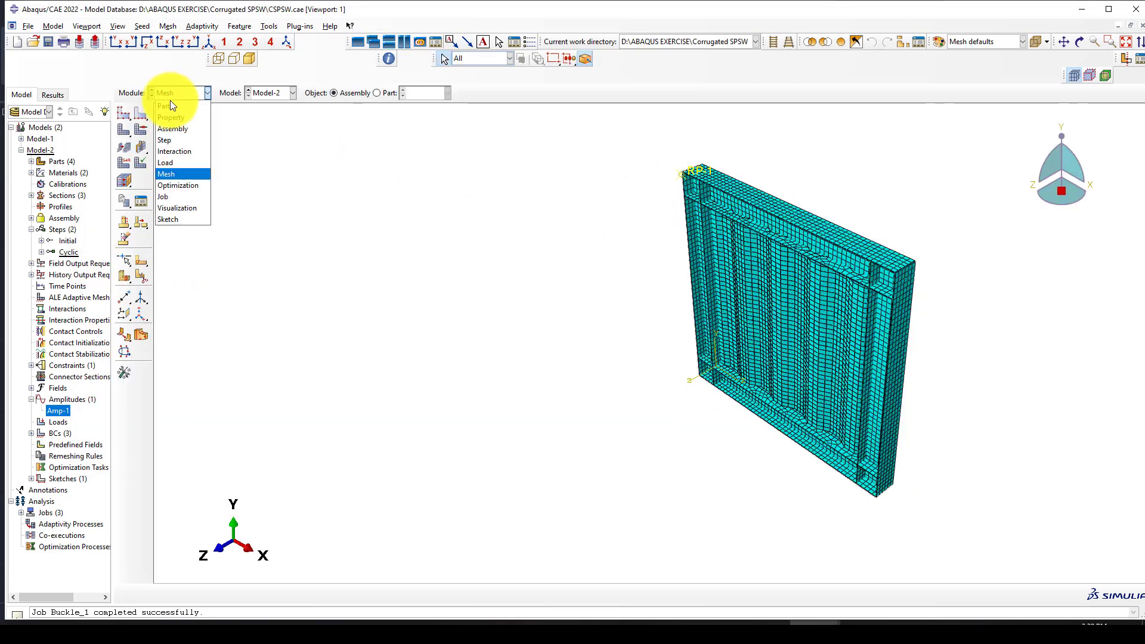
click(181, 197)
click(141, 113)
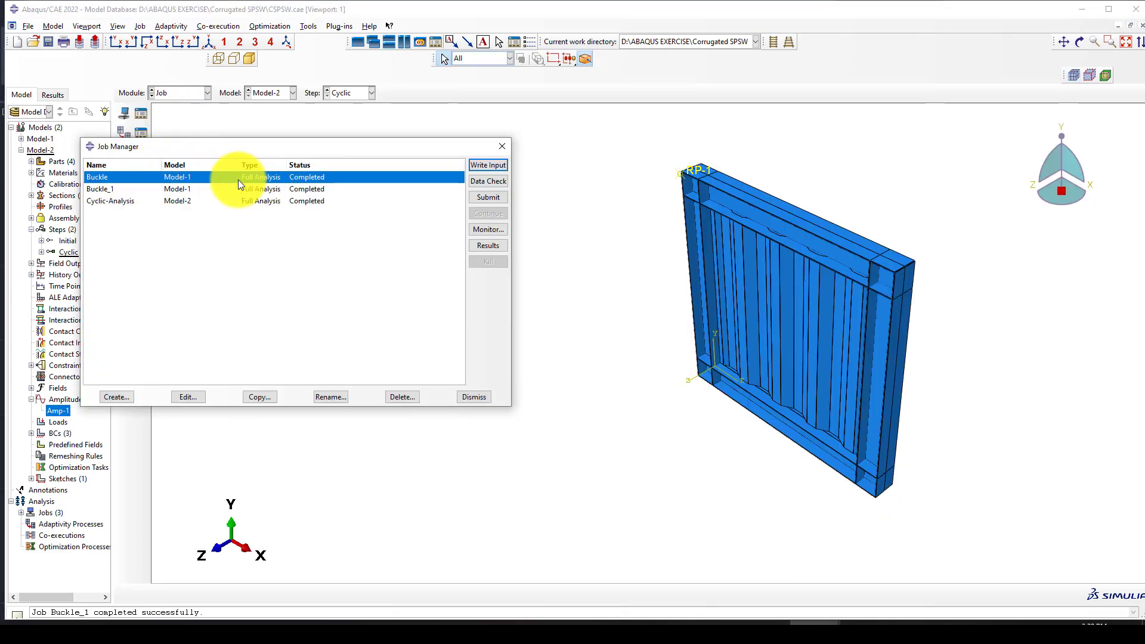
click(277, 189)
click(116, 394)
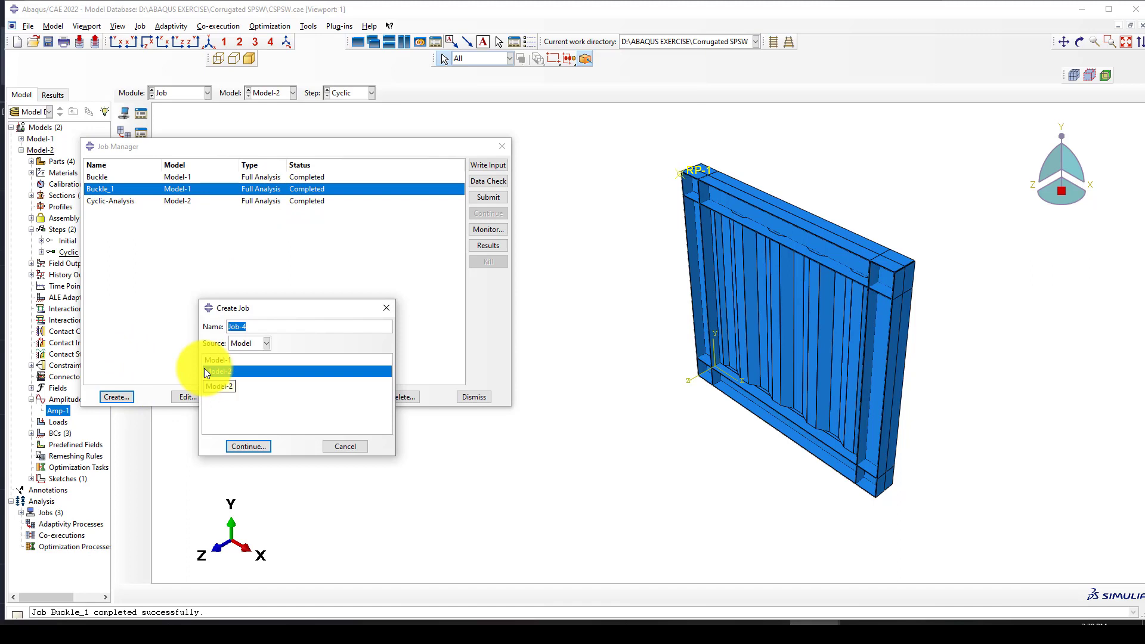
text(Cyclic)
key(Return)
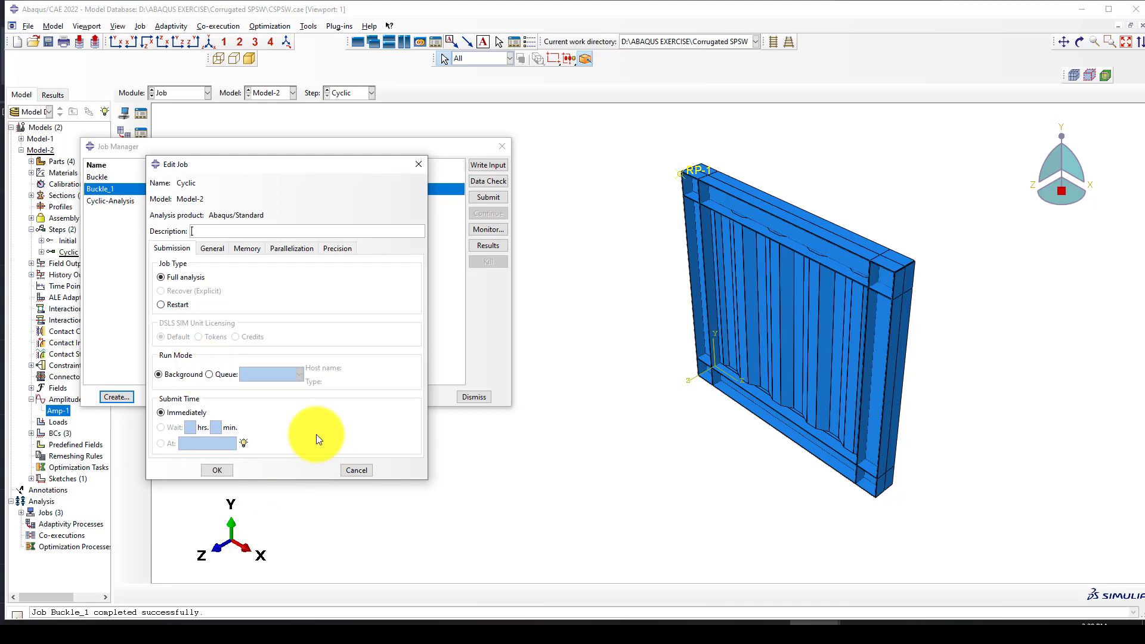
click(365, 468)
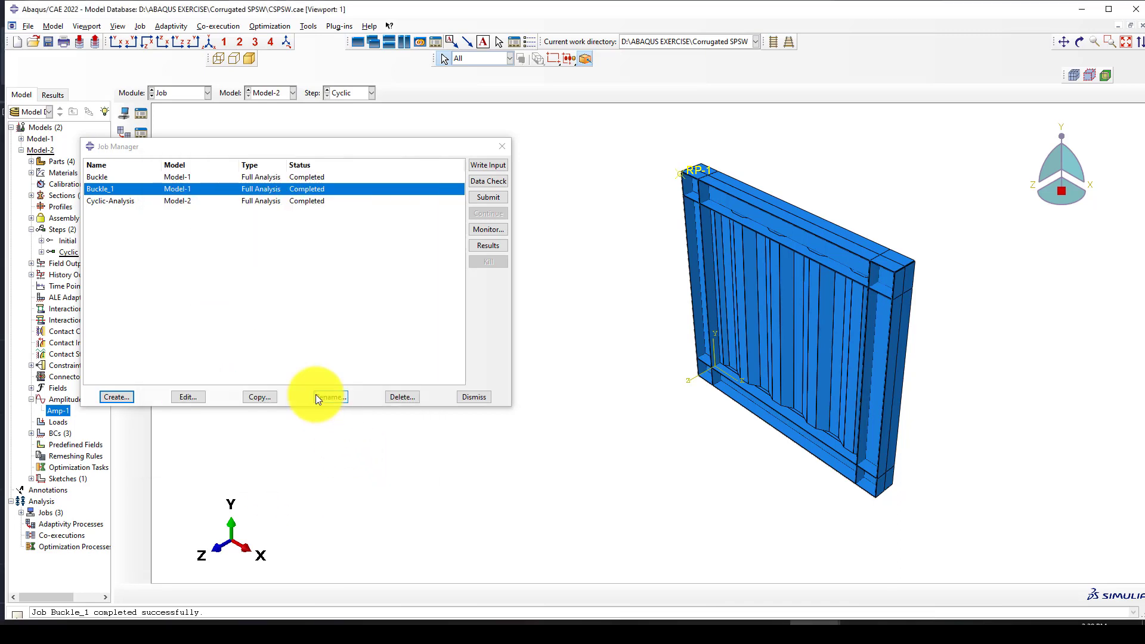
Create a full-analysis job named Cyclic_analysis for Model-2 and submit it for analysis.
click(118, 396)
text(Cyc)
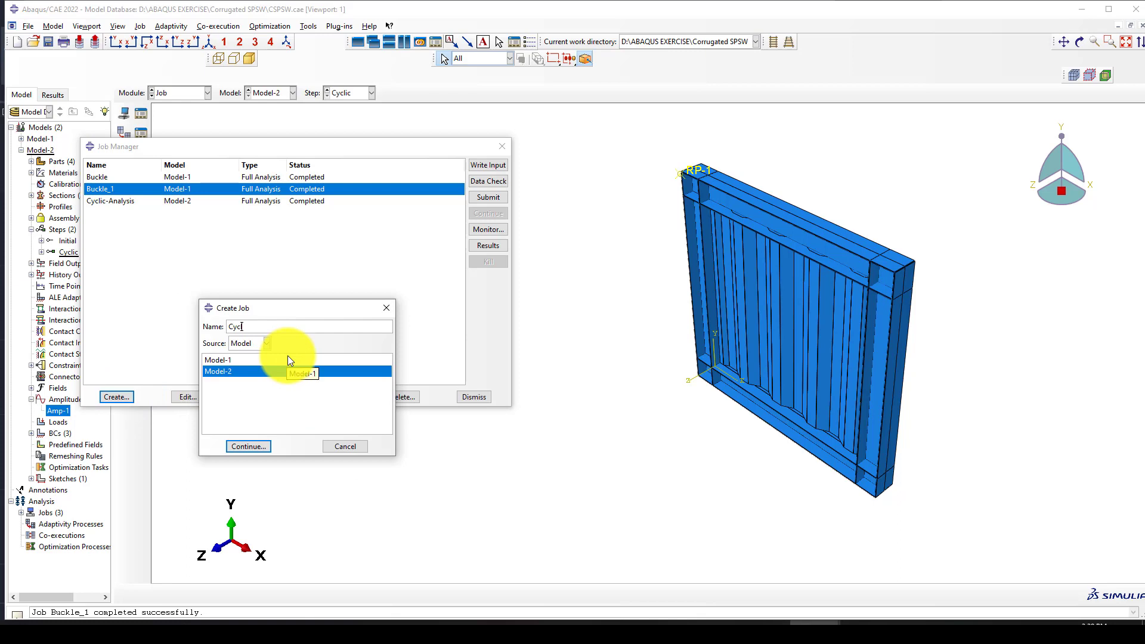
text(lic_analysis)
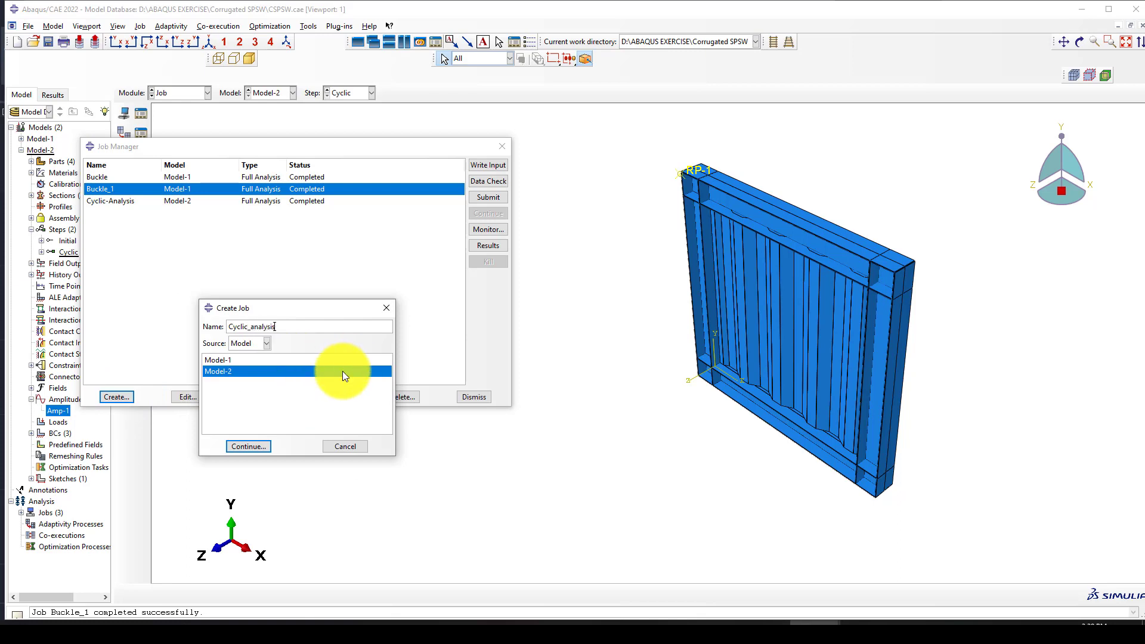
click(258, 447)
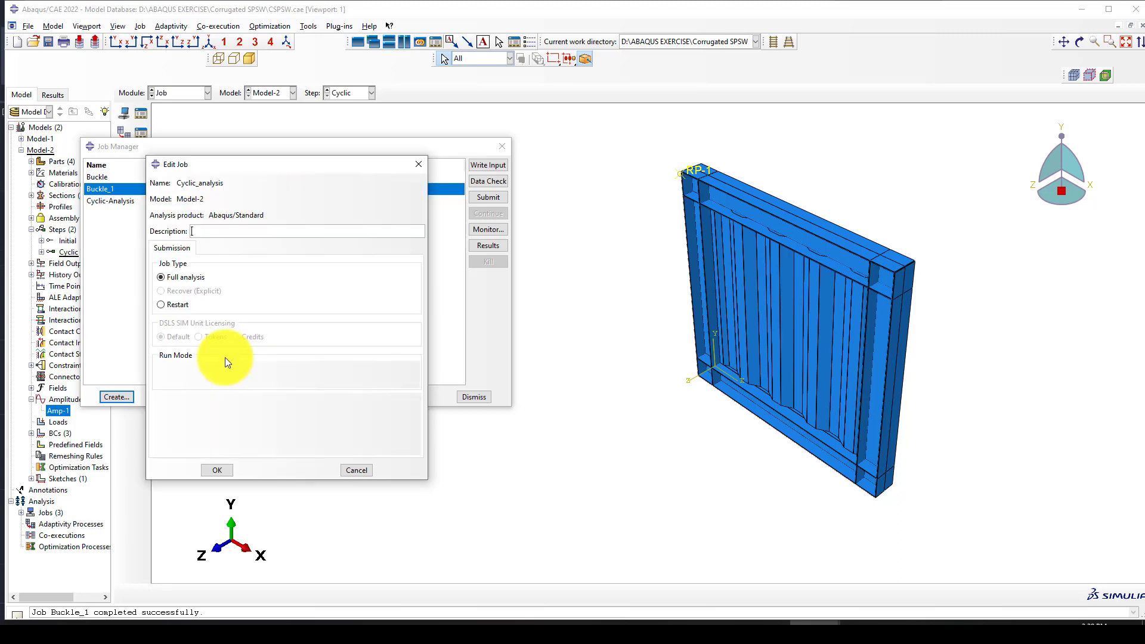
click(227, 468)
click(264, 214)
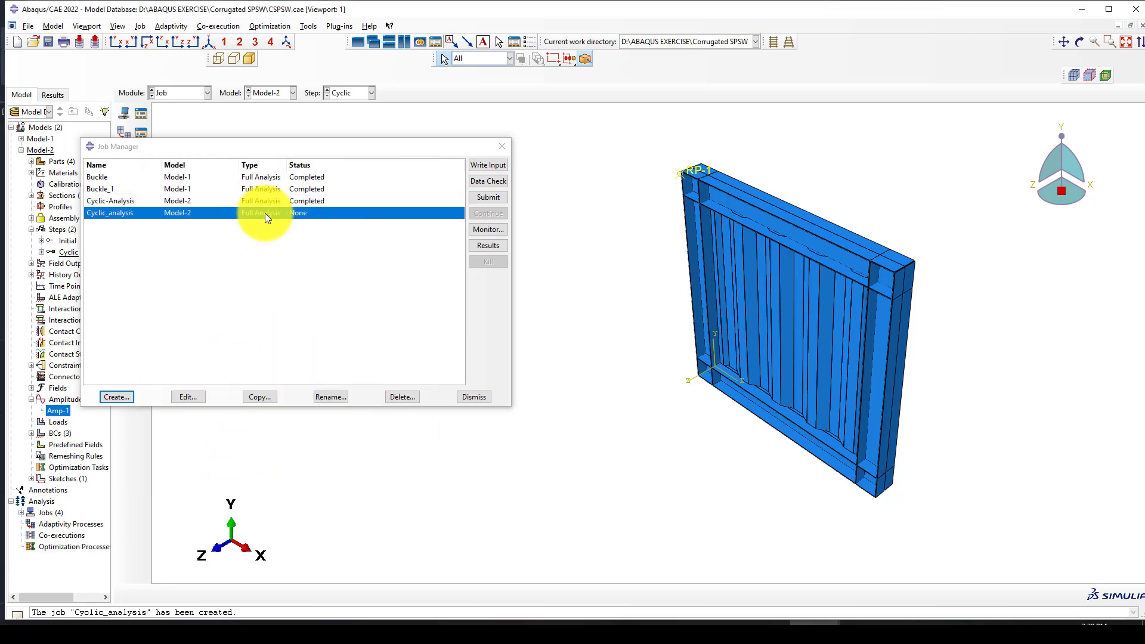
click(484, 198)
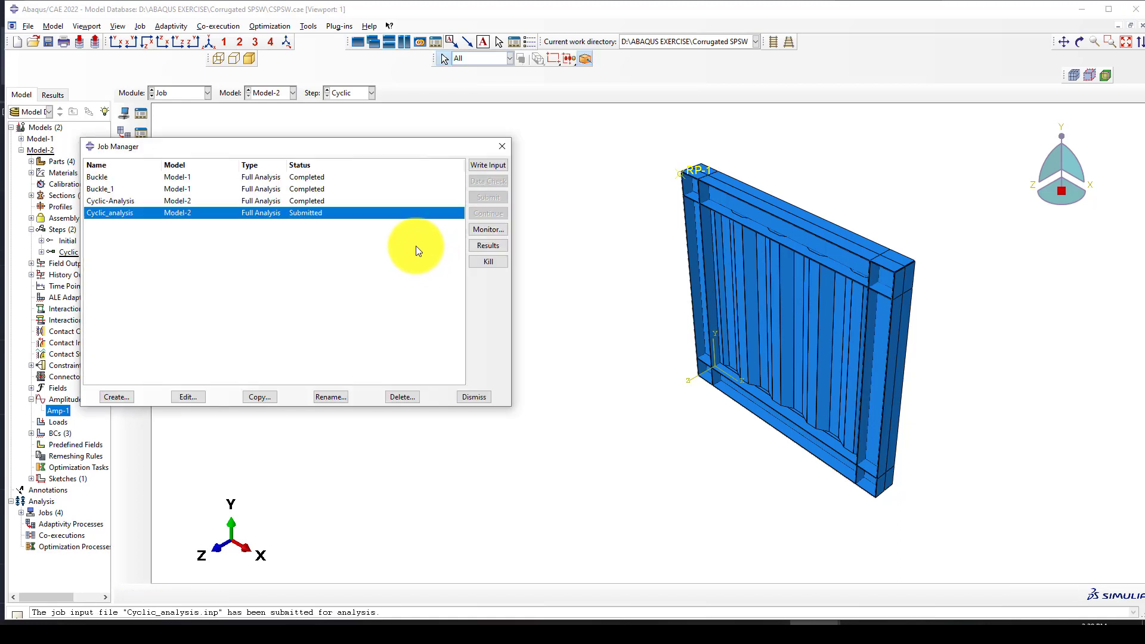
Open the Buckle_1 job results, plot displacement contours on the deformed wall, and examine buckling modes 1 to 3.
click(164, 192)
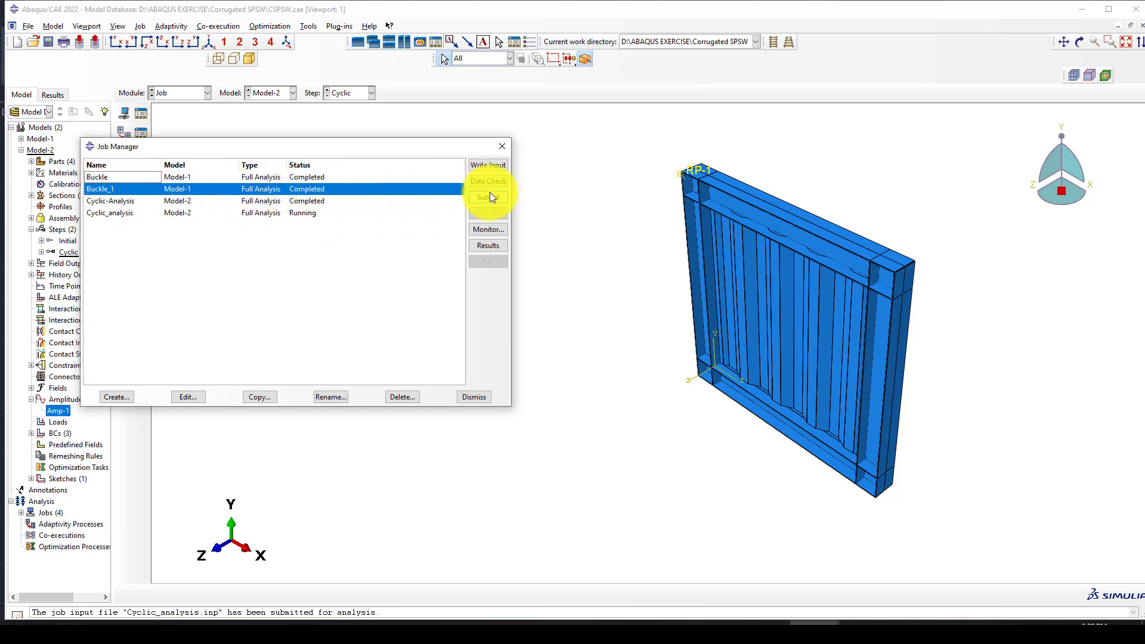
click(484, 243)
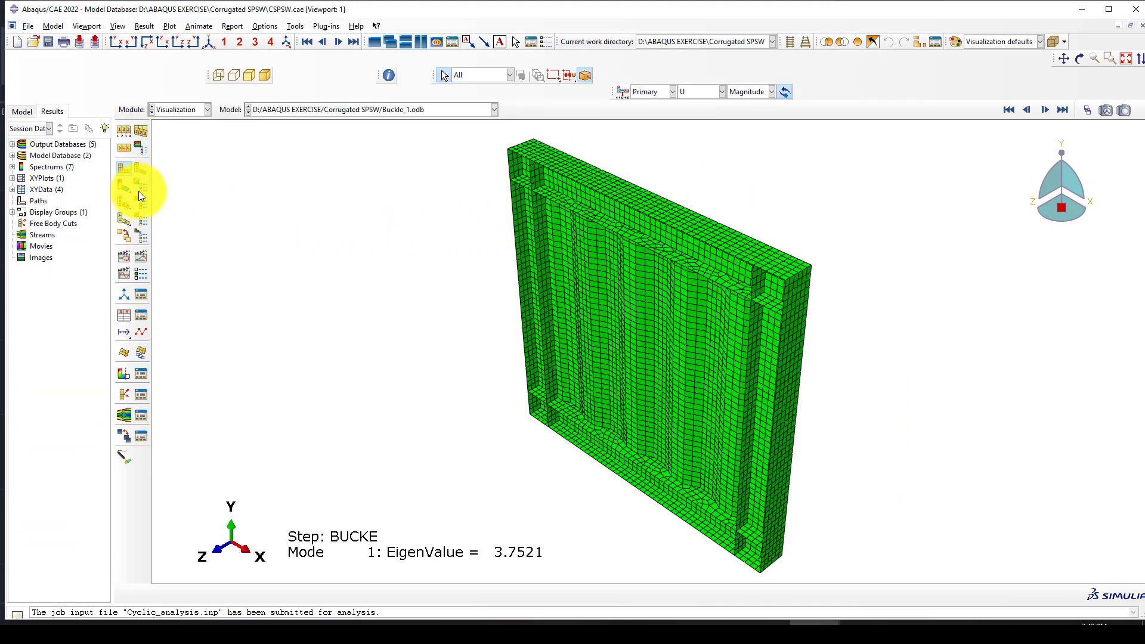
click(123, 187)
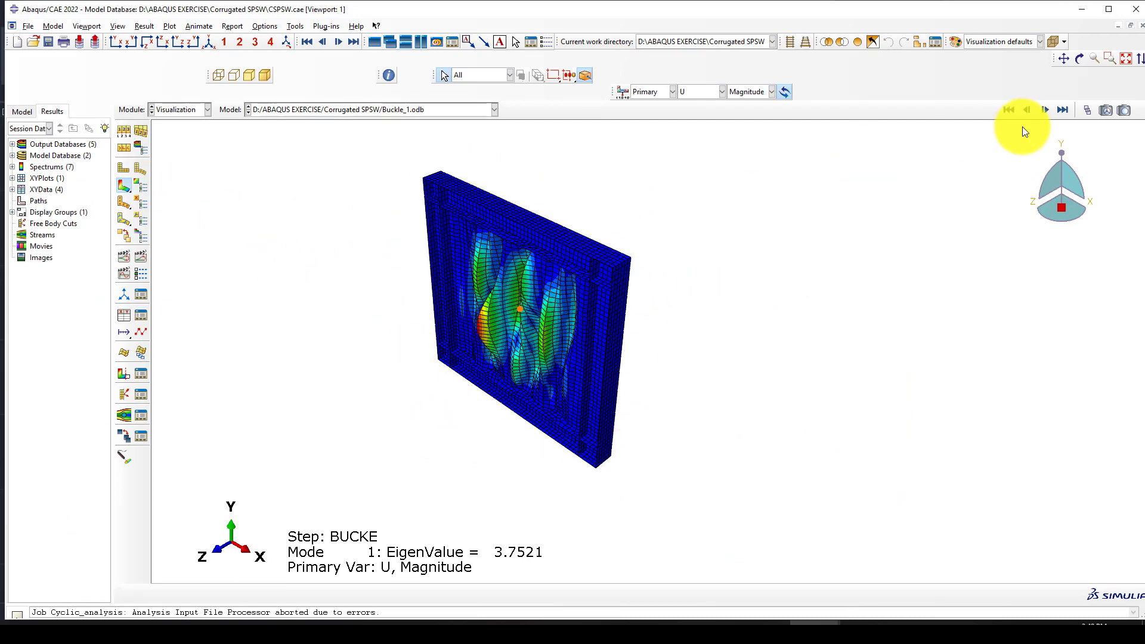
click(1047, 110)
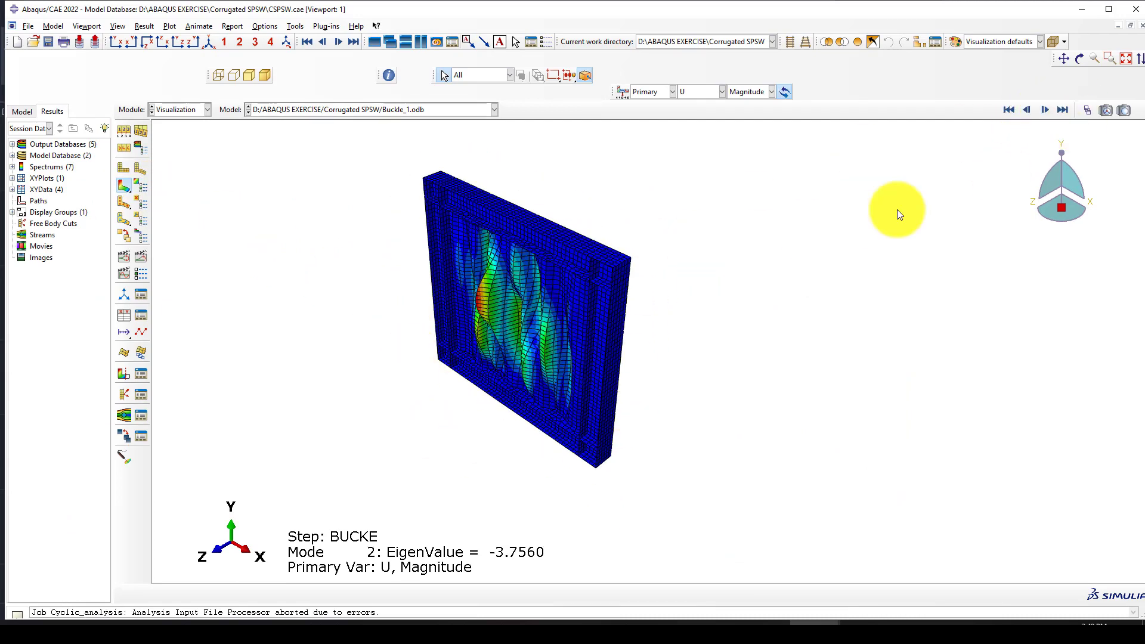
click(1043, 109)
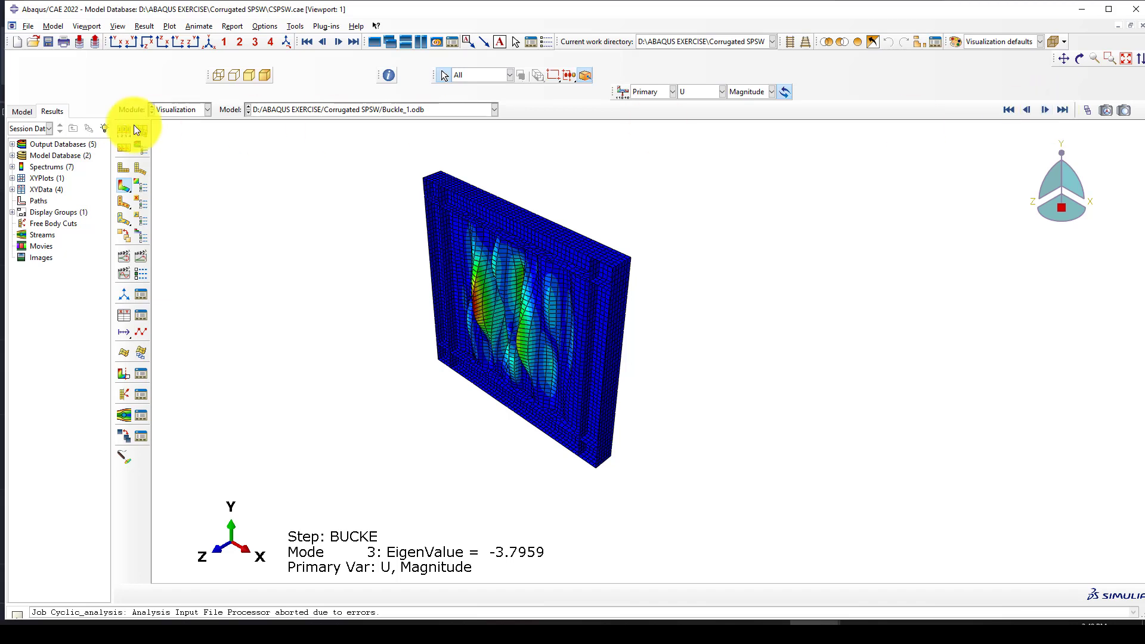
Return to the Job module, read the error messages in the Cyclic_analysis monitor, and minimize the monitor.
click(176, 110)
click(170, 207)
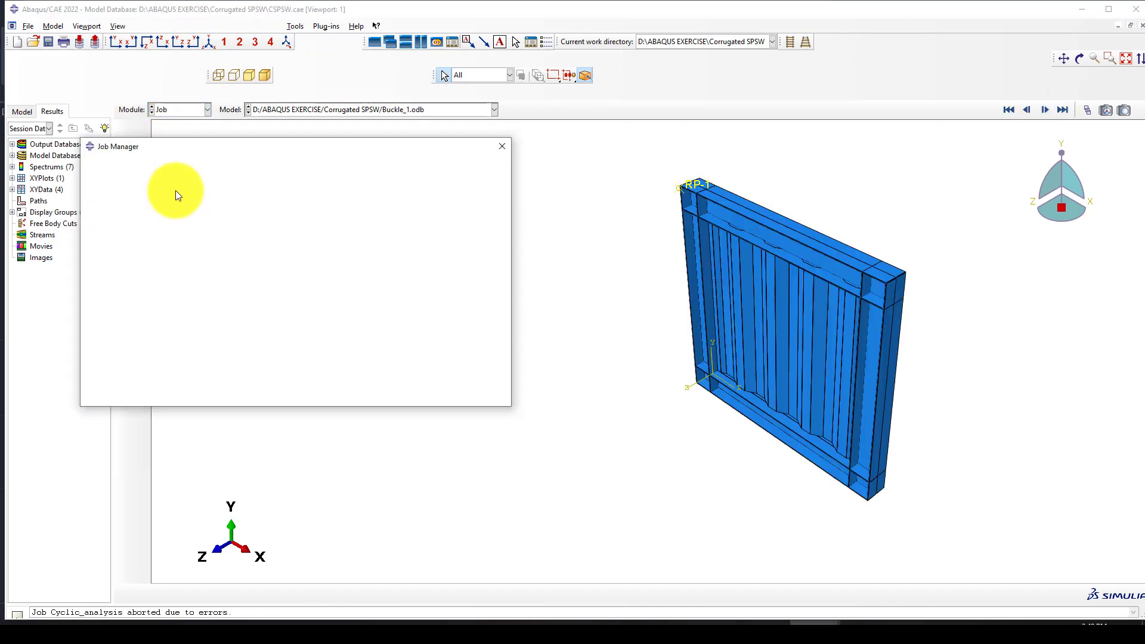
click(305, 201)
click(296, 214)
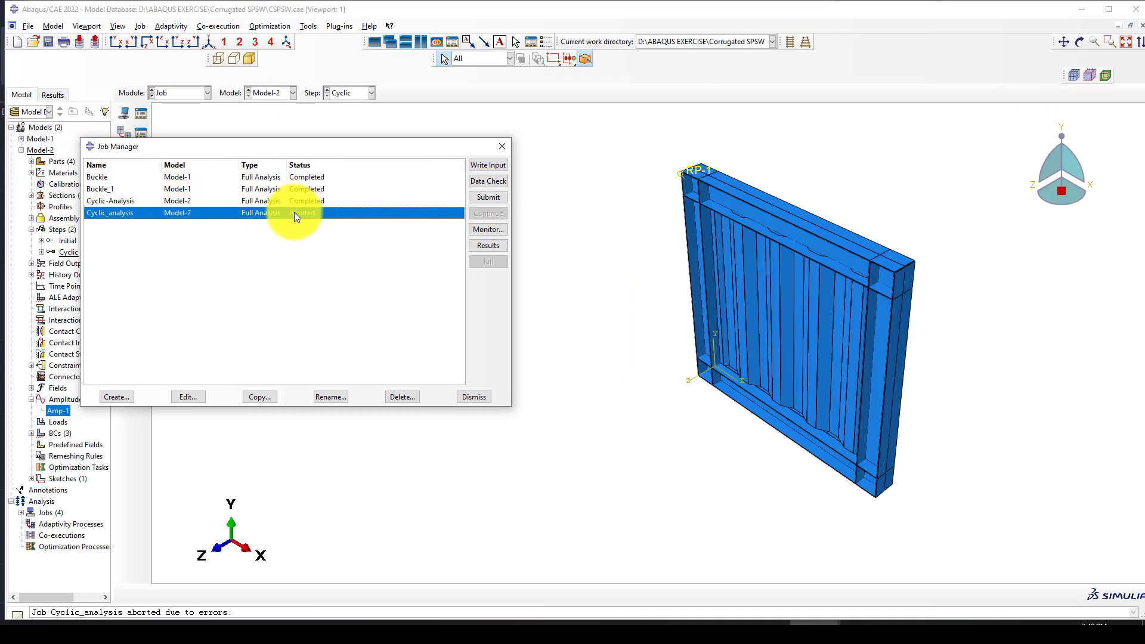
click(484, 228)
drag(353, 110, 504, 113)
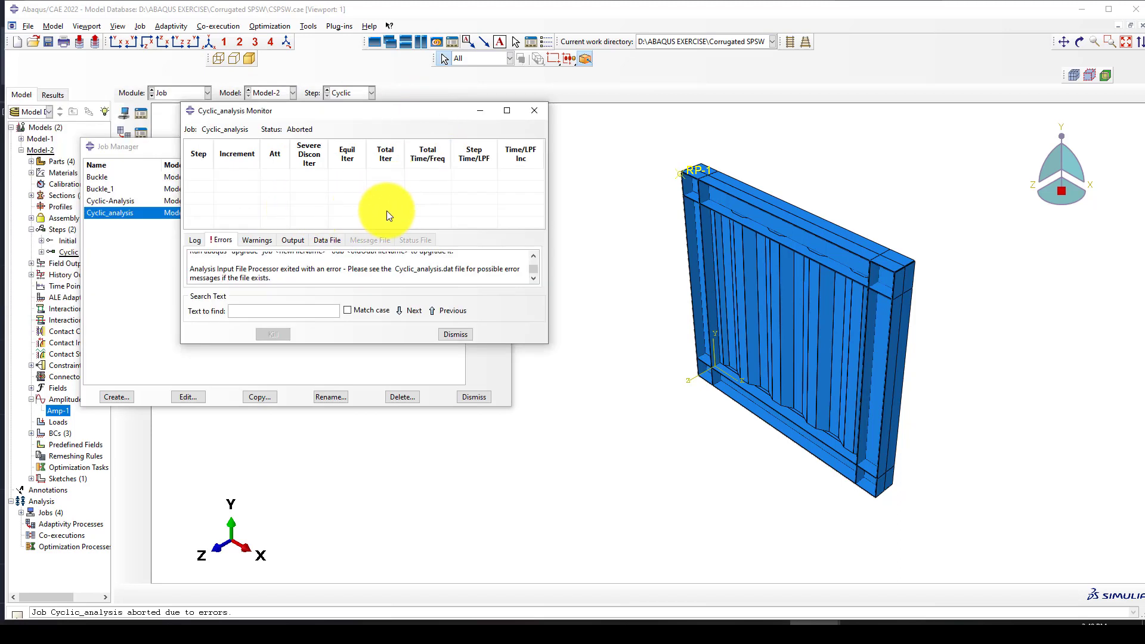
click(321, 187)
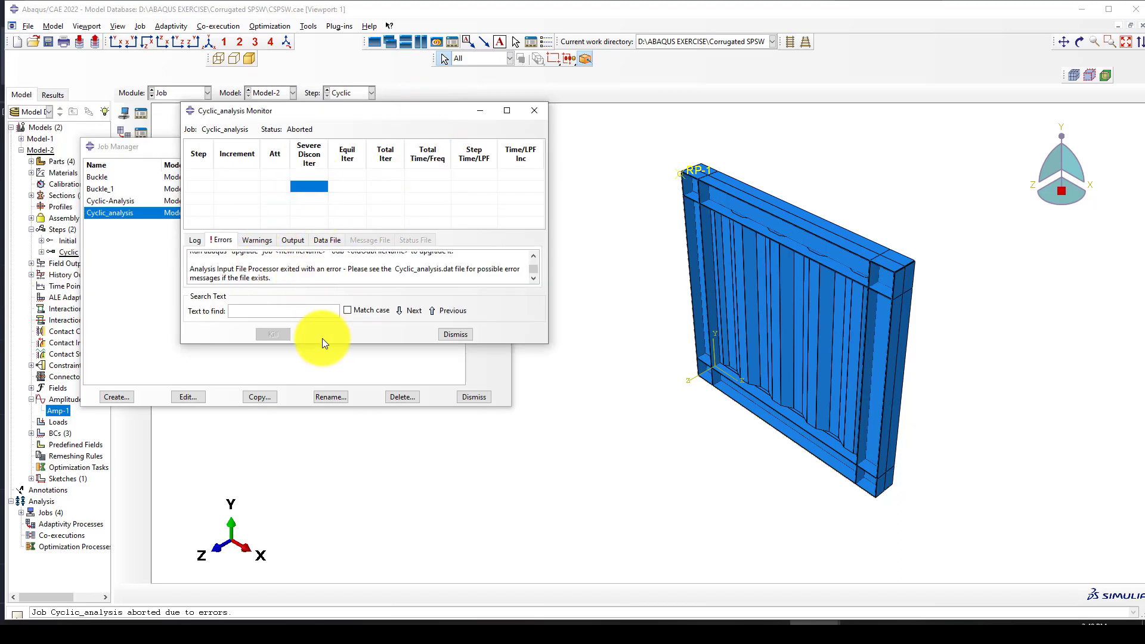
drag(323, 344, 325, 426)
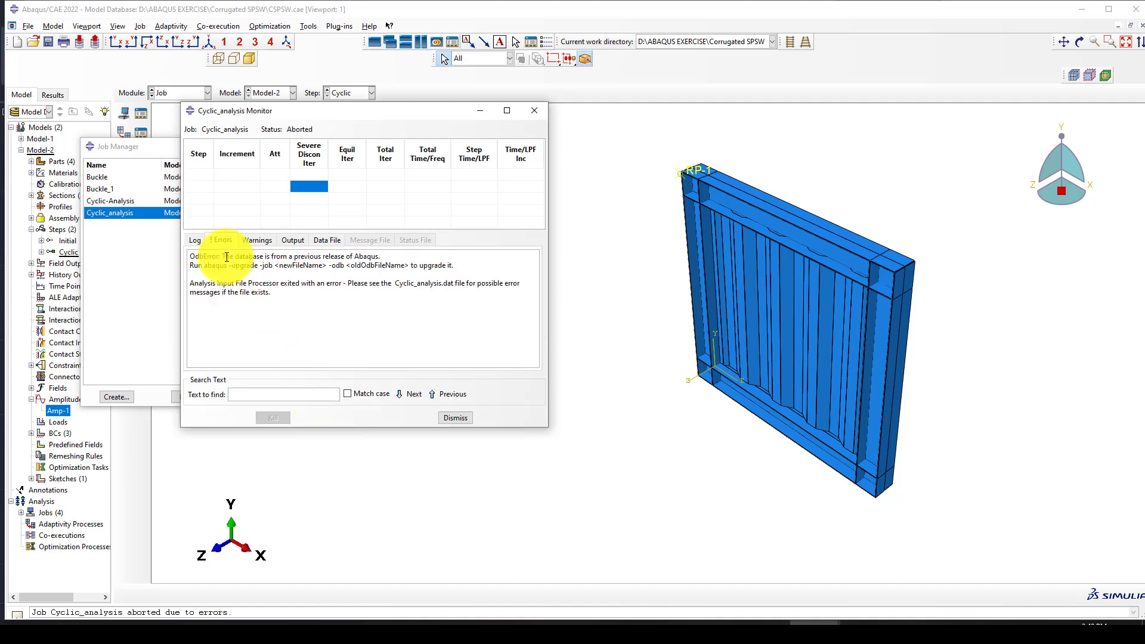
drag(189, 257, 230, 259)
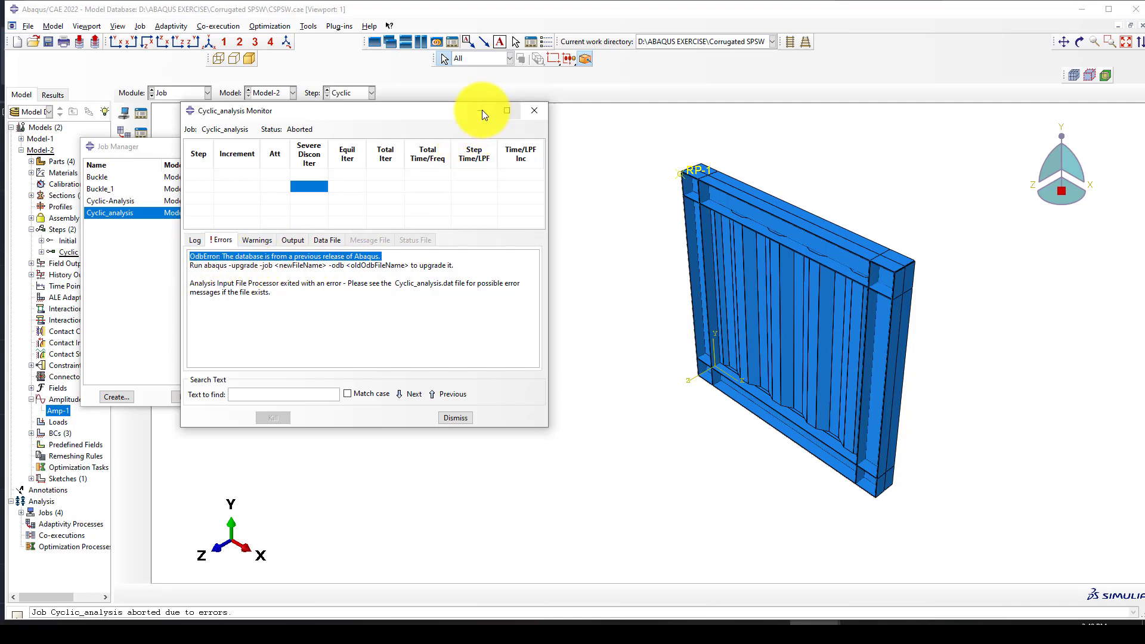
click(480, 109)
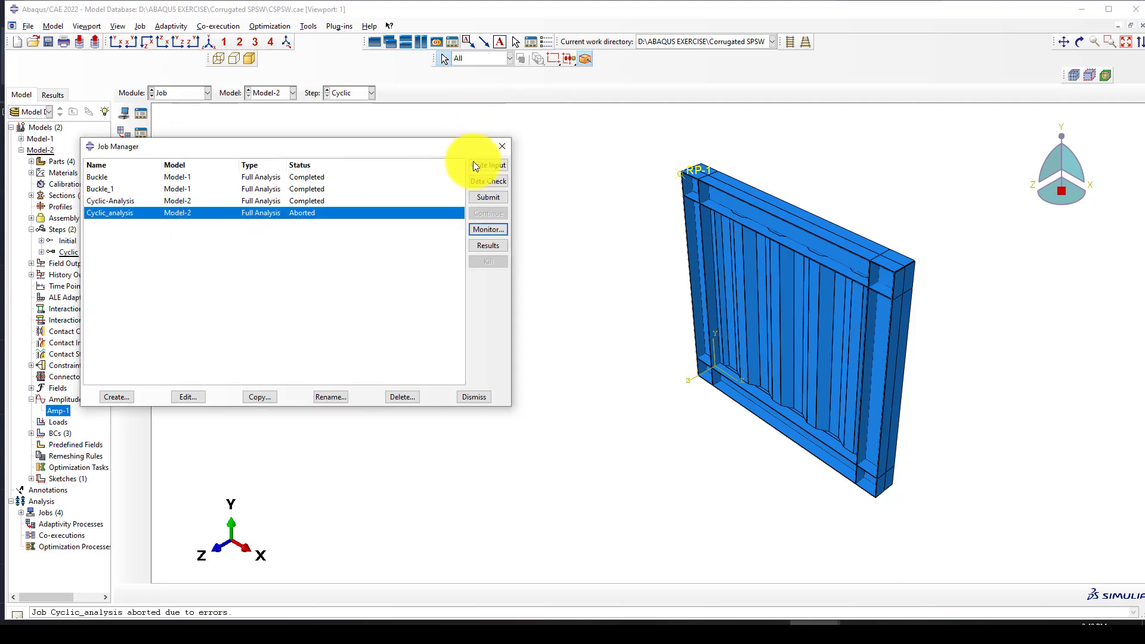
Close the job manager, open Model-2's keywords for editing from the Assembly module, and locate the *IMPERFECTION definition.
click(501, 146)
click(180, 93)
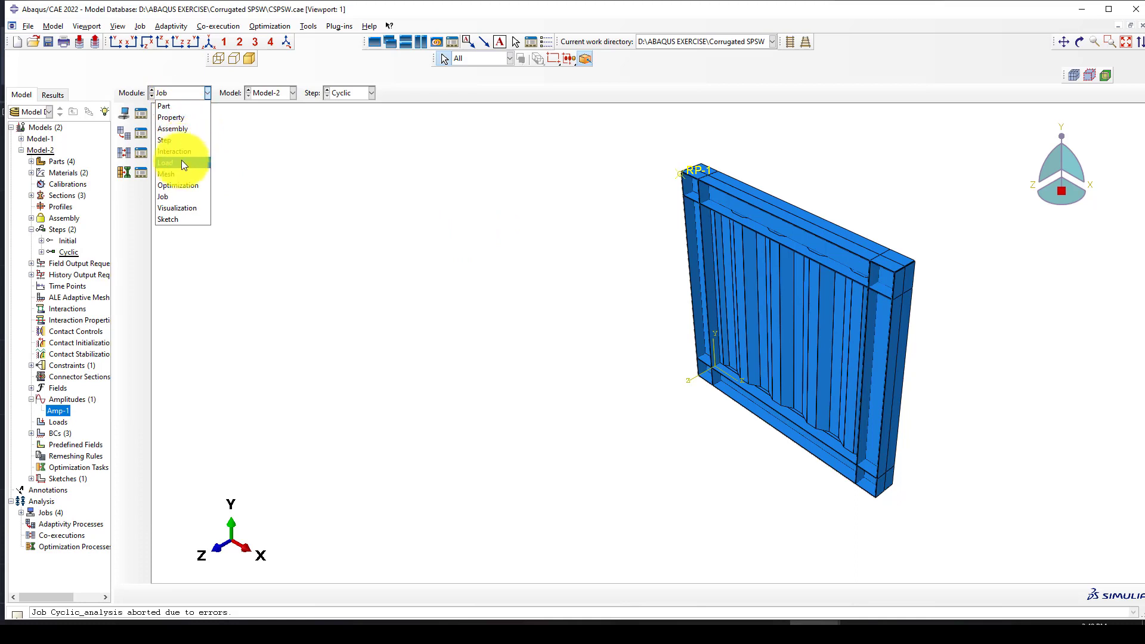
click(181, 129)
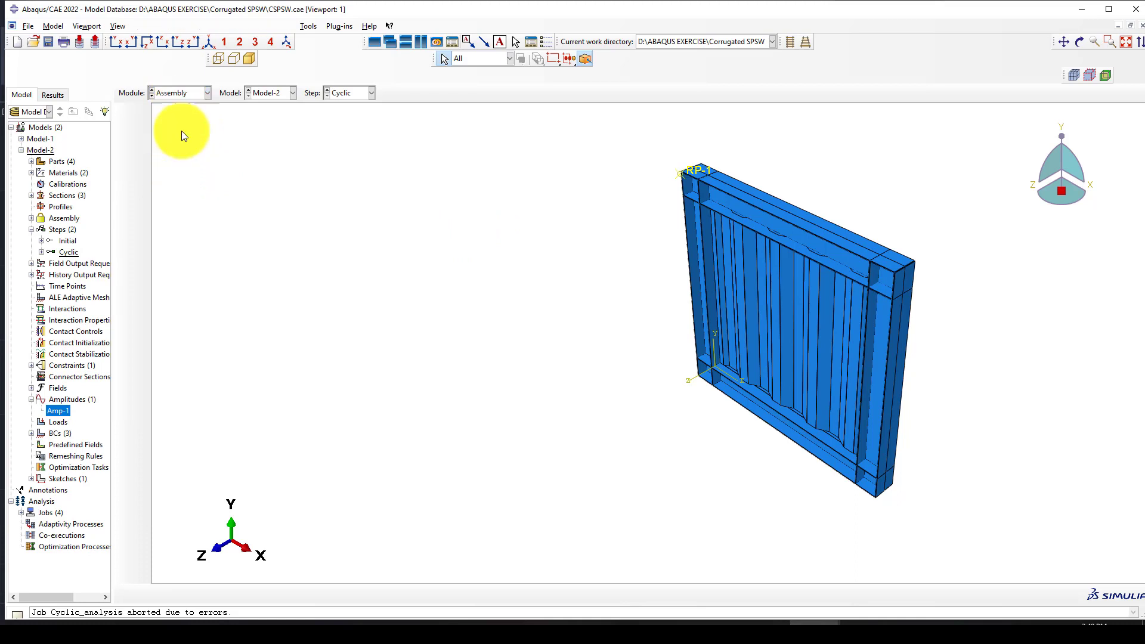
click(41, 151)
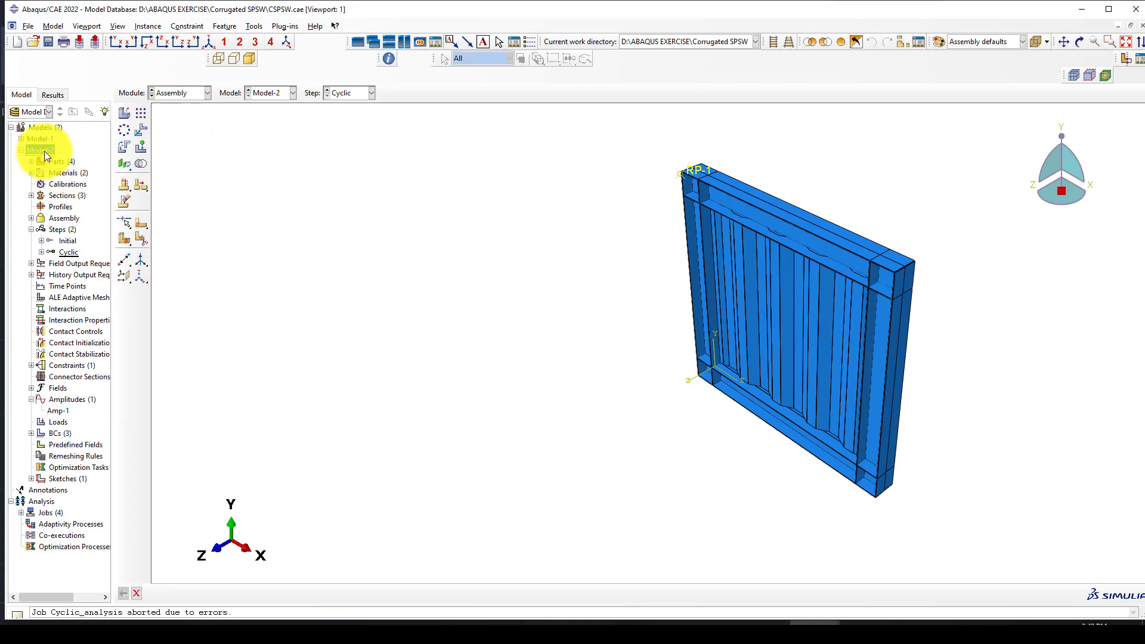
right_click(39, 155)
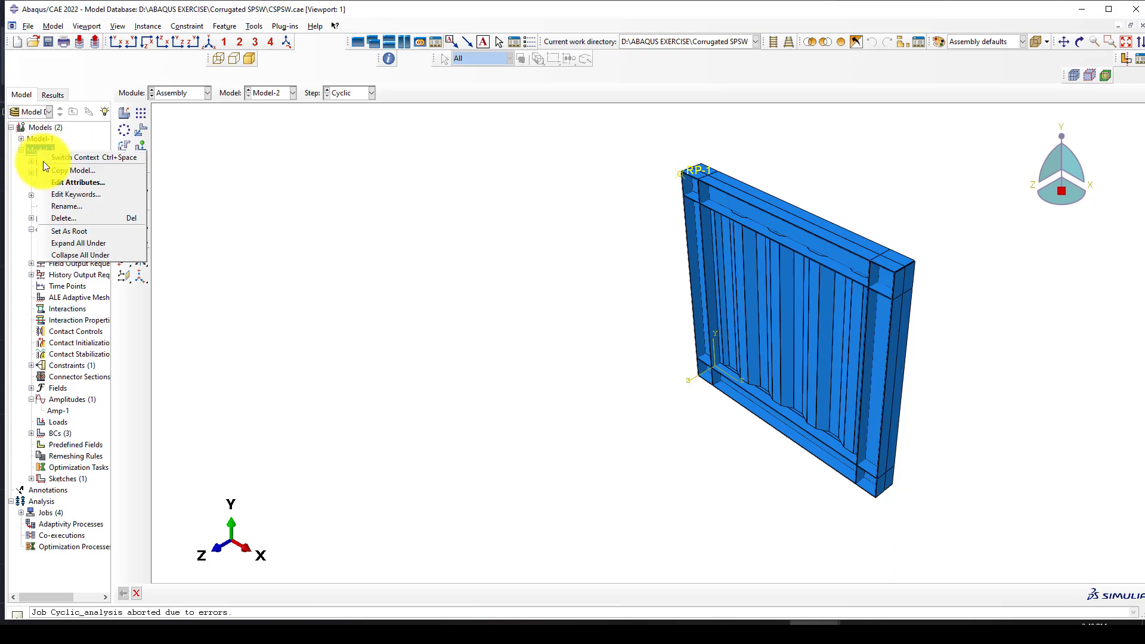
click(68, 195)
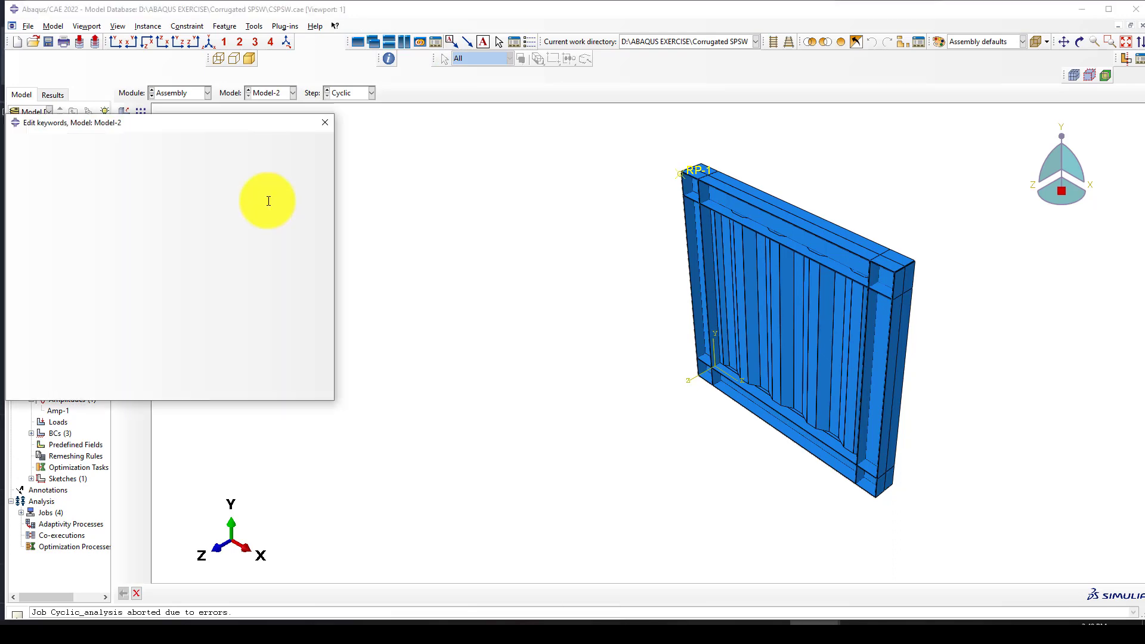
drag(328, 124, 567, 352)
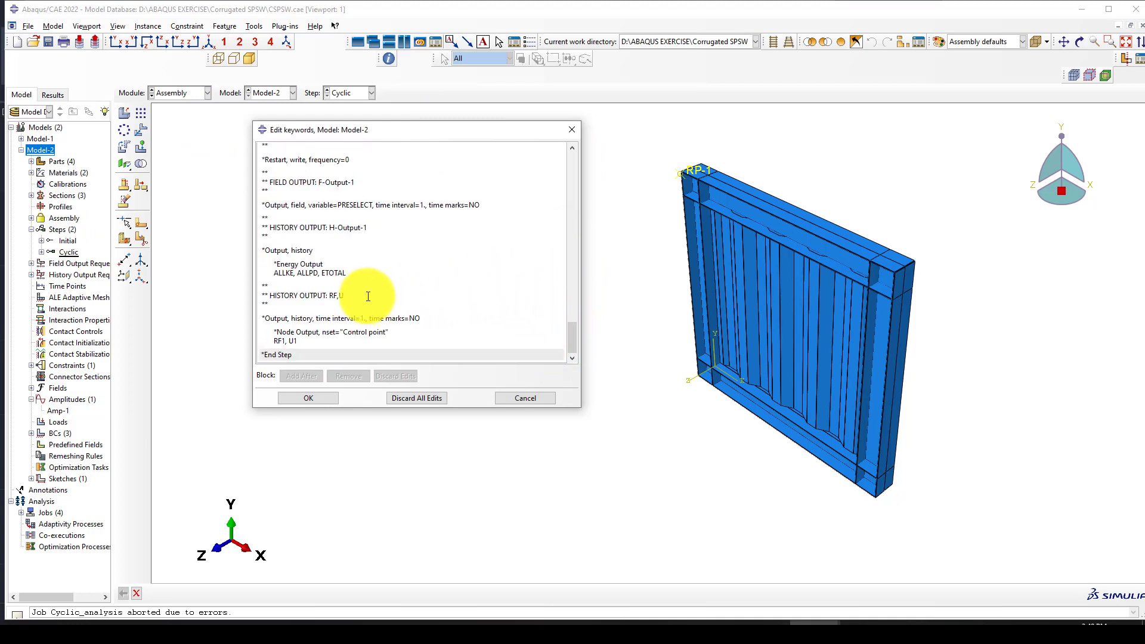
scroll(334, 233, up, 8)
scroll(314, 217, up, 1)
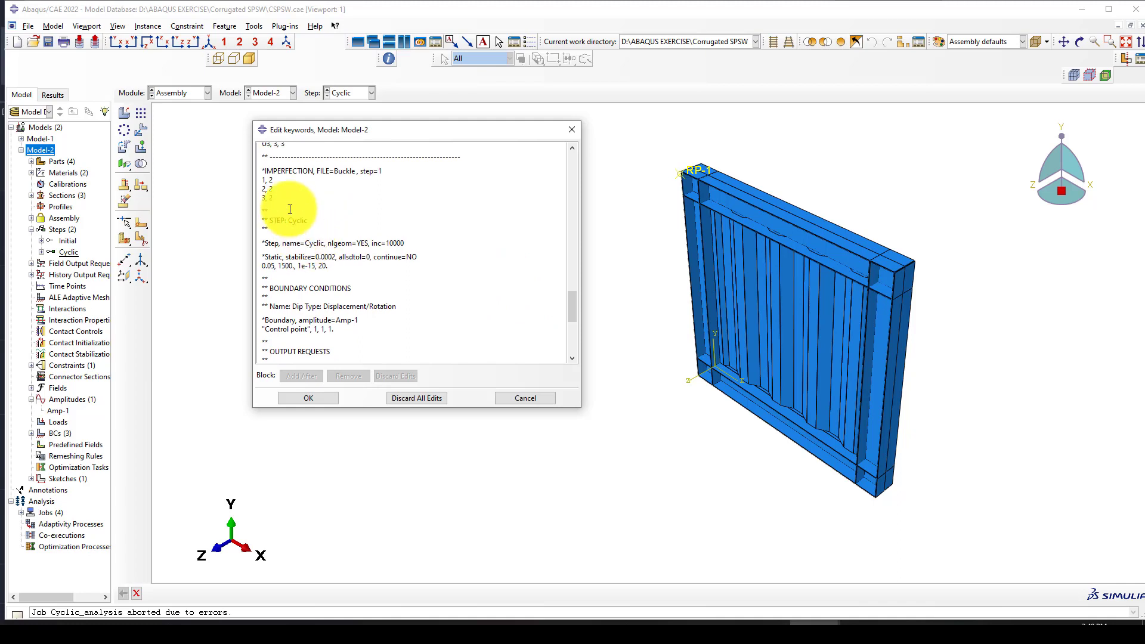
click(267, 169)
drag(267, 169, 318, 171)
click(319, 171)
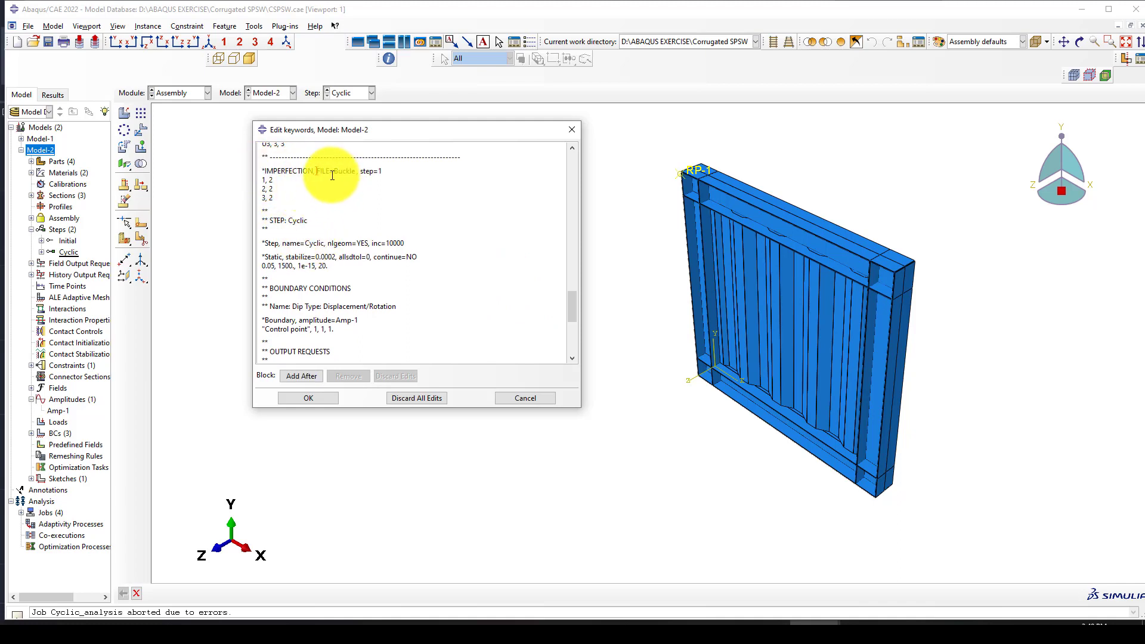
Check the buckling job name in the job manager and set the *IMPERFECTION keyword's FILE parameter to Buckle_1.
click(166, 93)
click(184, 201)
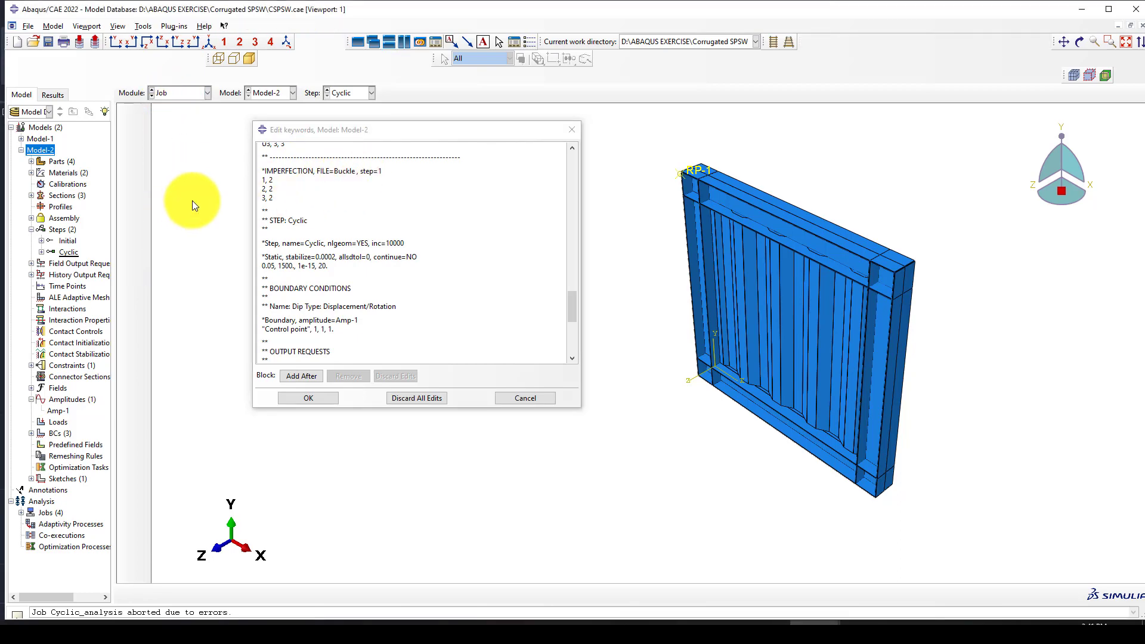
drag(343, 132, 526, 135)
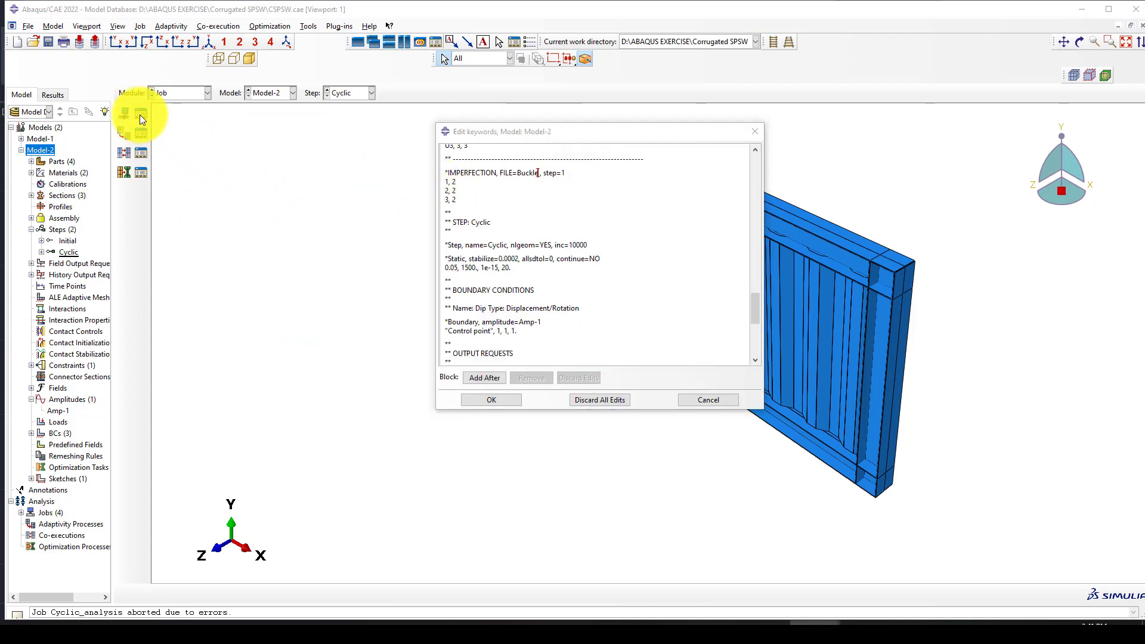
click(141, 113)
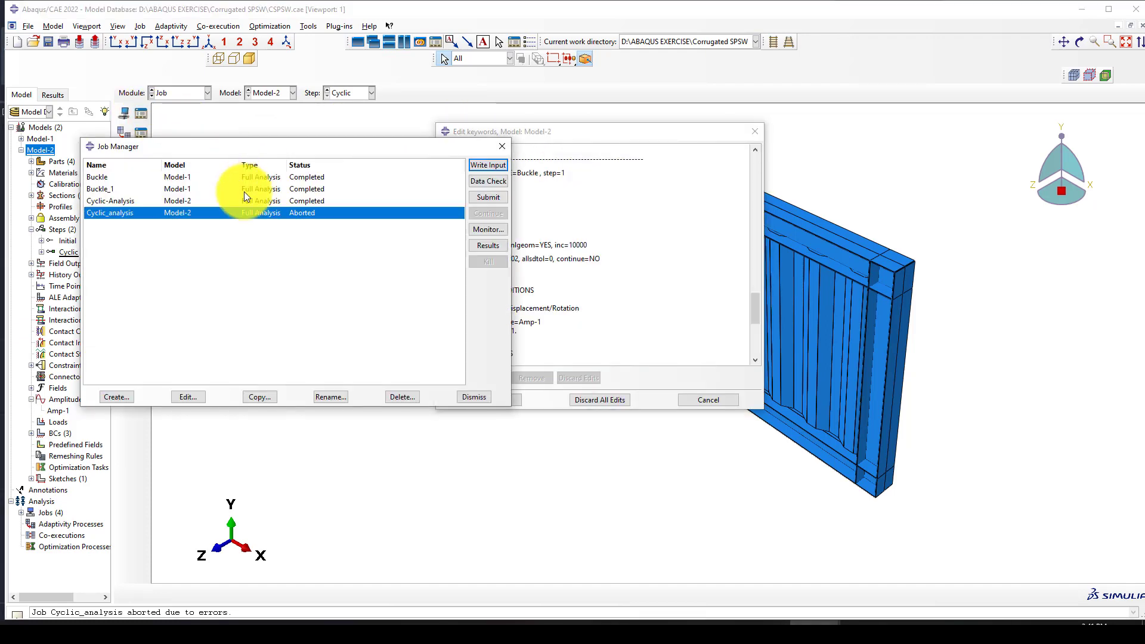
click(105, 190)
drag(360, 153, 273, 149)
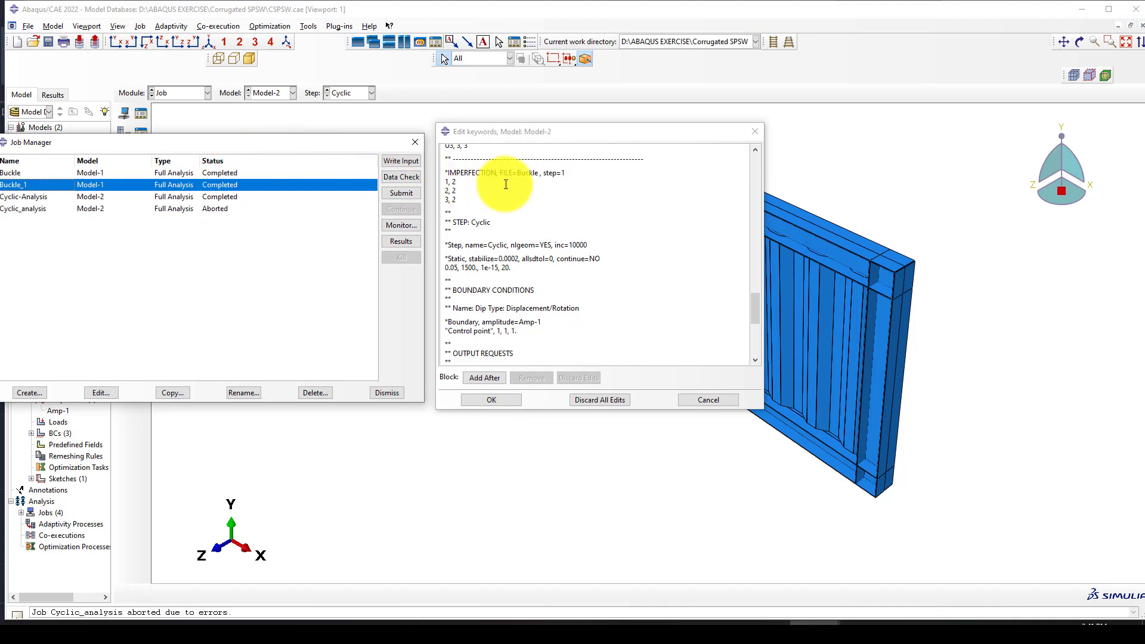
drag(538, 173, 569, 182)
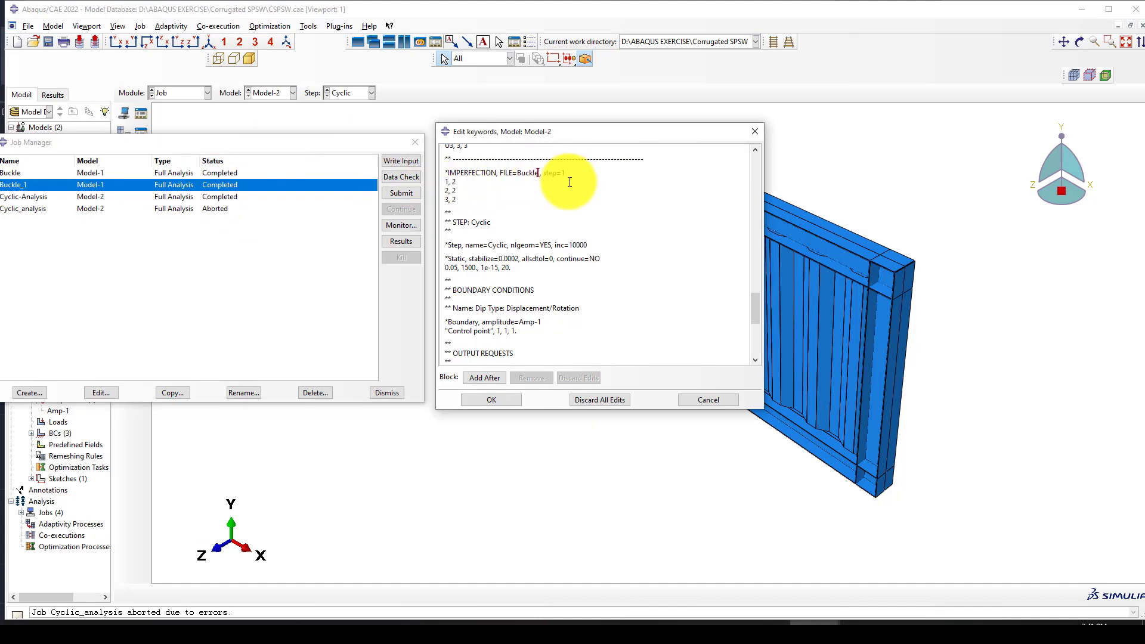
text(_1)
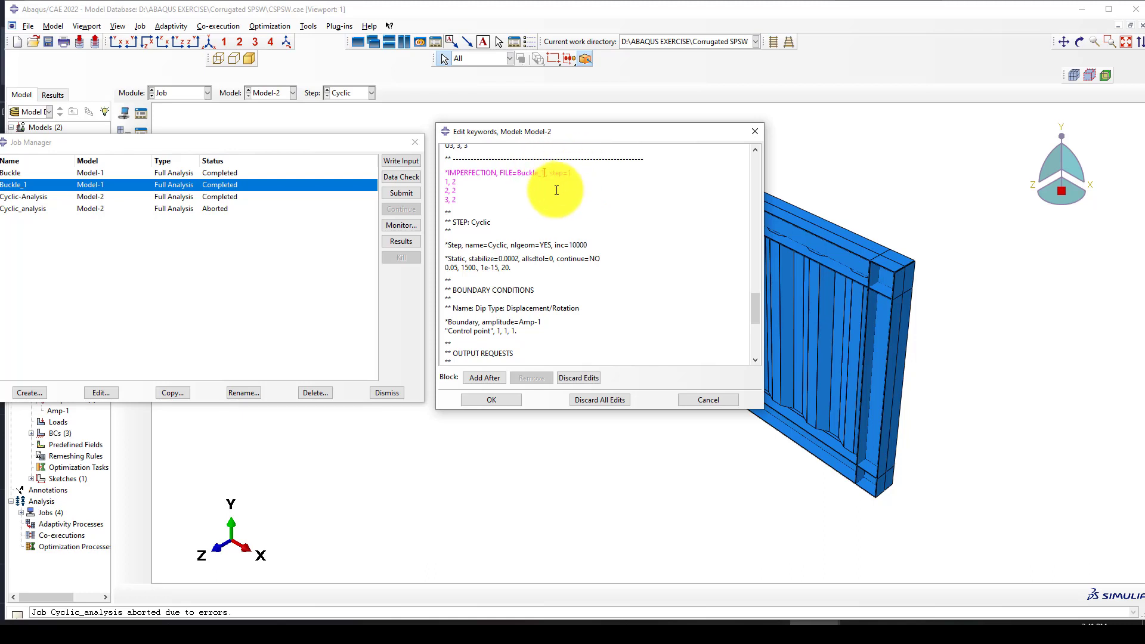
Review the mode number and scale factor pairs under the *IMPERFECTION keyword alongside the wall model.
click(447, 183)
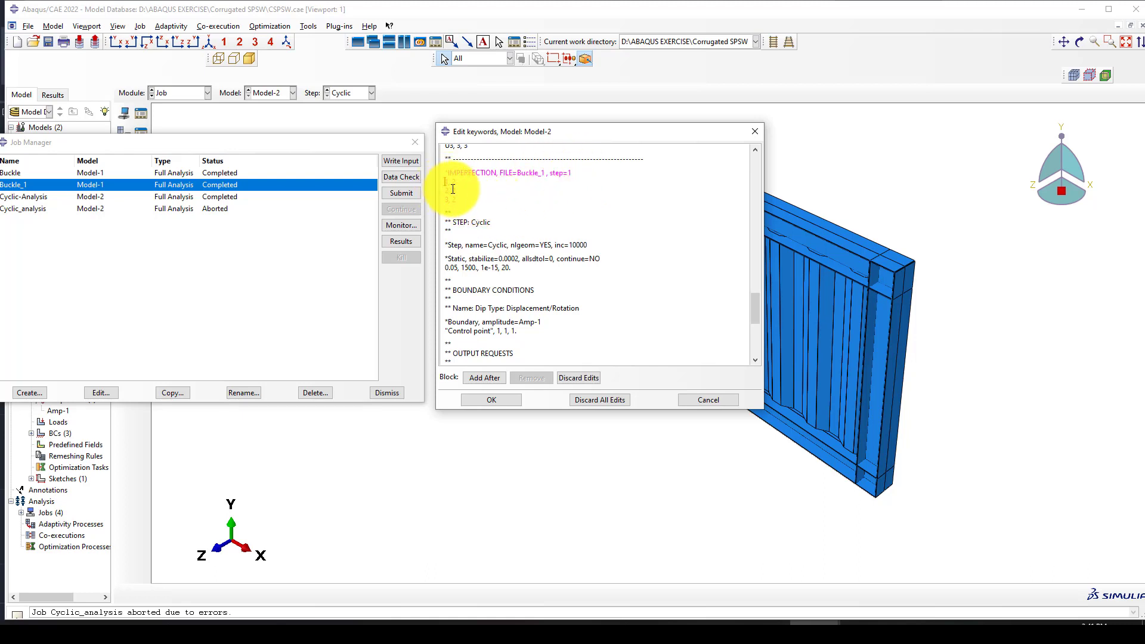
click(458, 181)
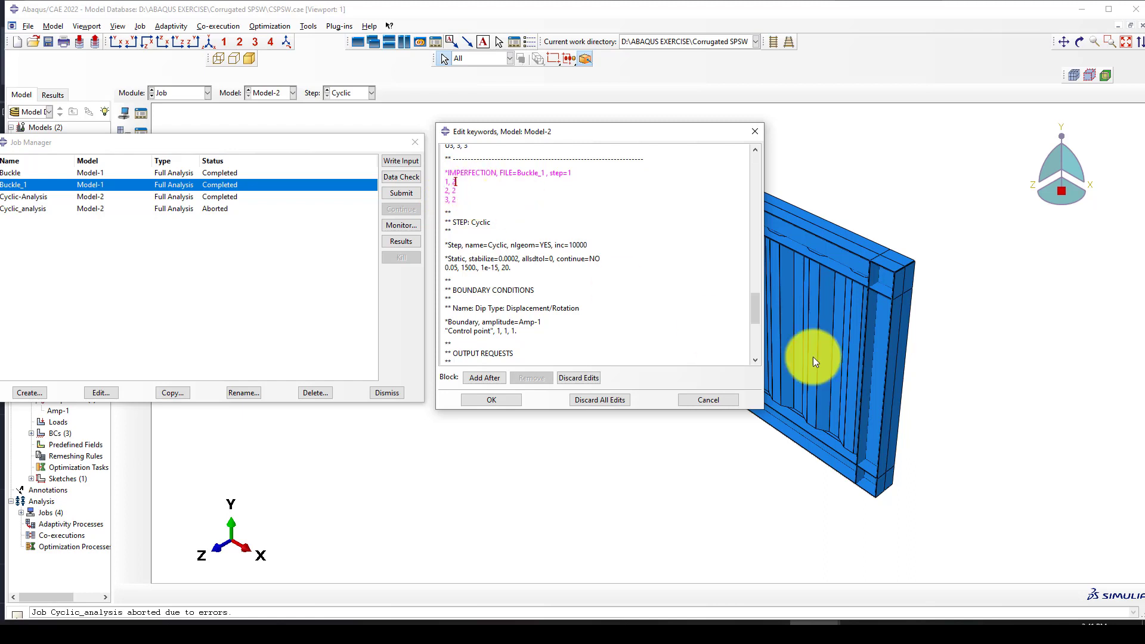
ctrl+alt+drag(915, 294, 856, 420)
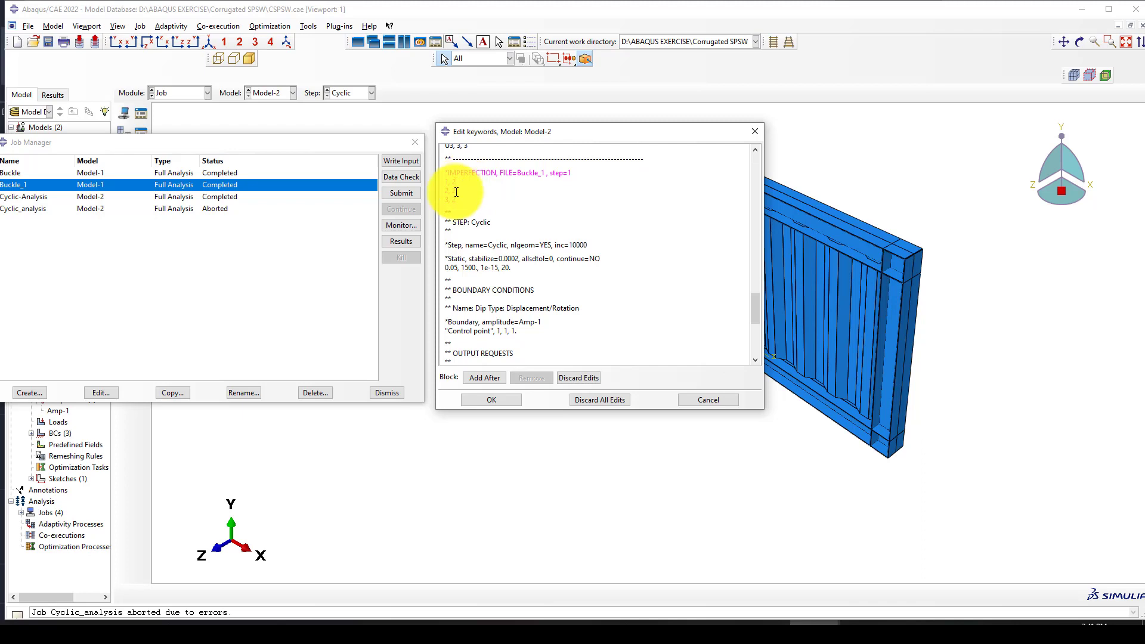
scroll(948, 274, down, 4)
scroll(852, 296, up, 3)
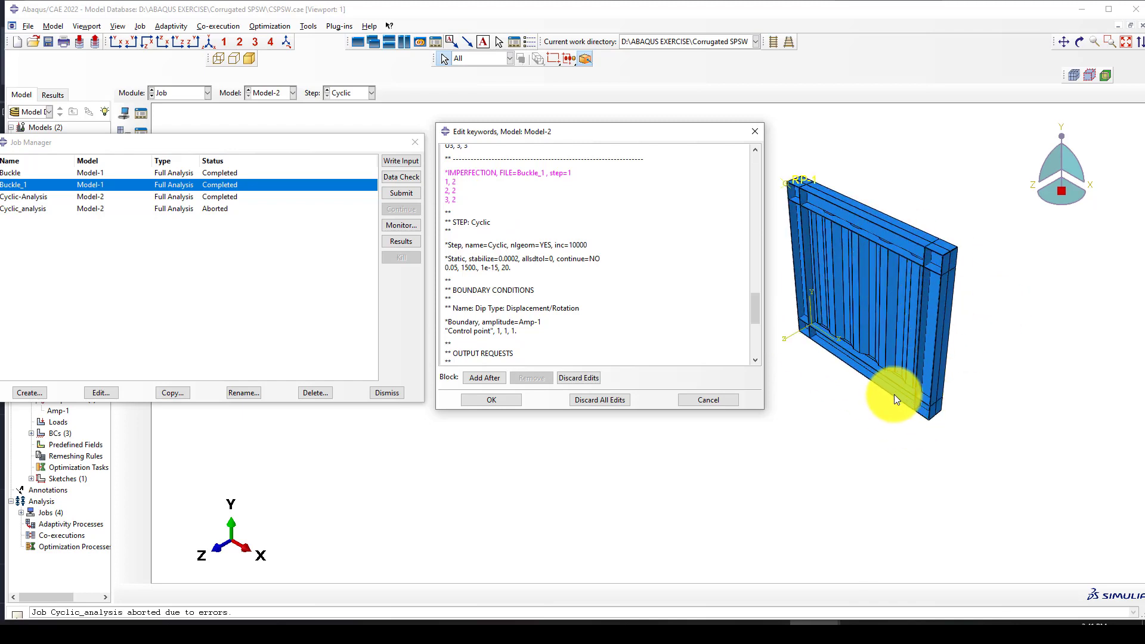
Set the scale factor of modes 1, 2 and 3 under *IMPERFECTION to 20 and accept Model-2's keyword edits.
scroll(893, 398, up, 1)
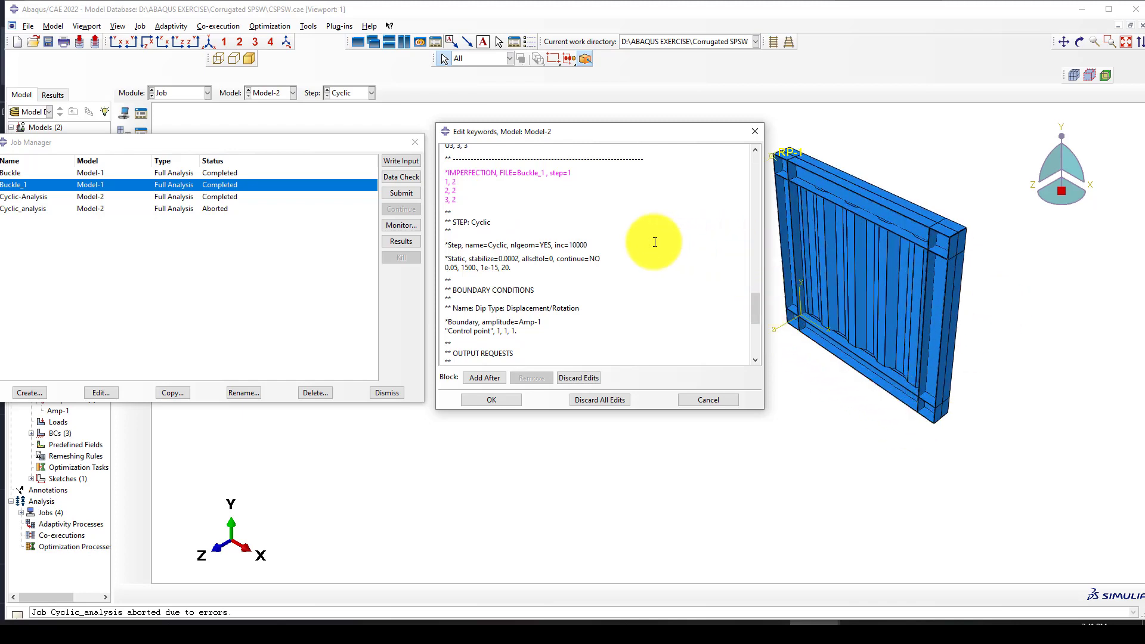
click(455, 181)
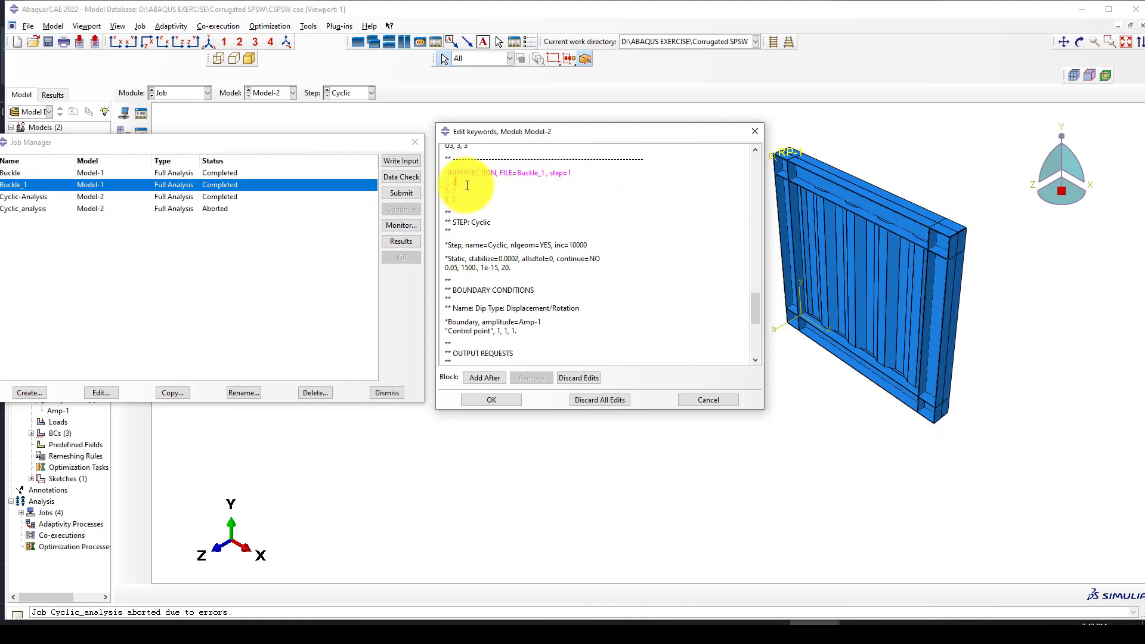
click(467, 184)
text(0)
click(460, 190)
text(0)
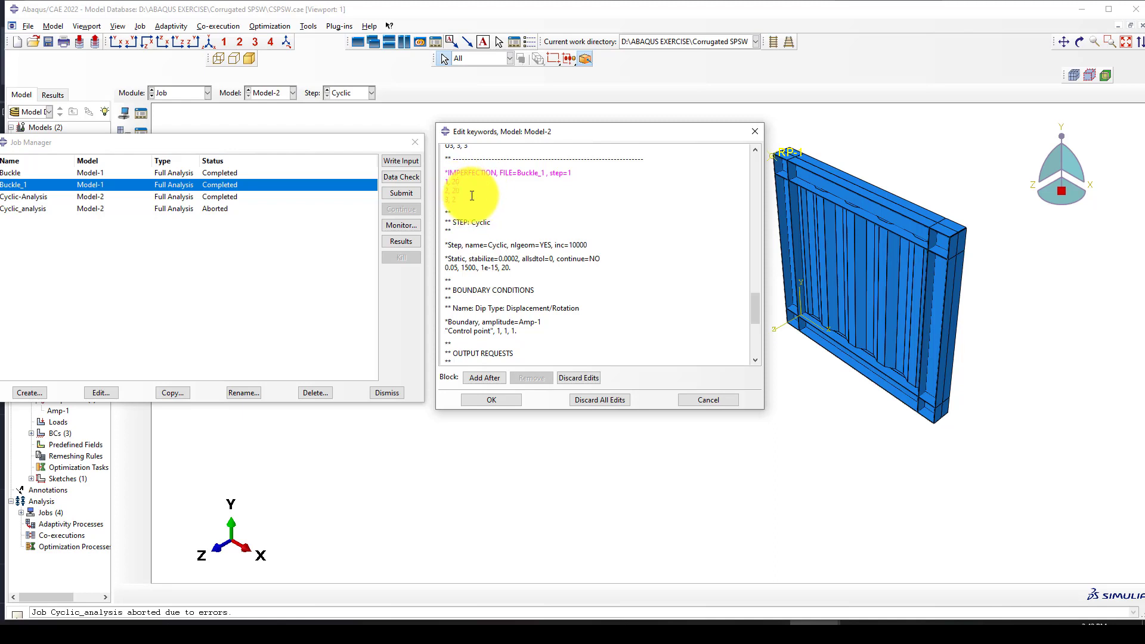
click(460, 199)
text(0)
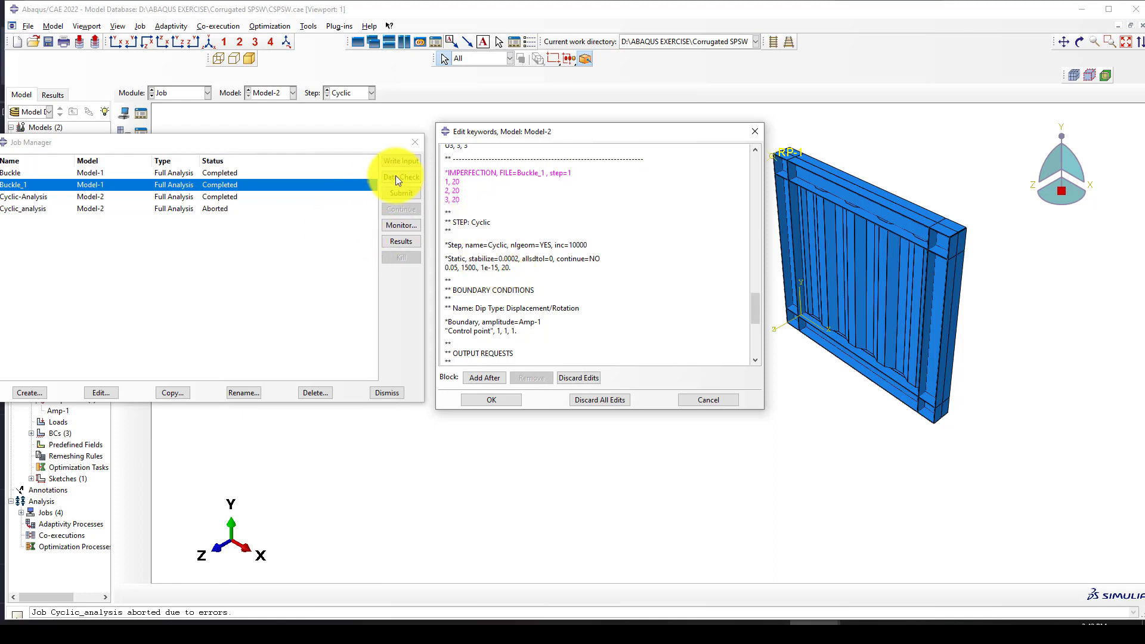
drag(367, 149, 399, 139)
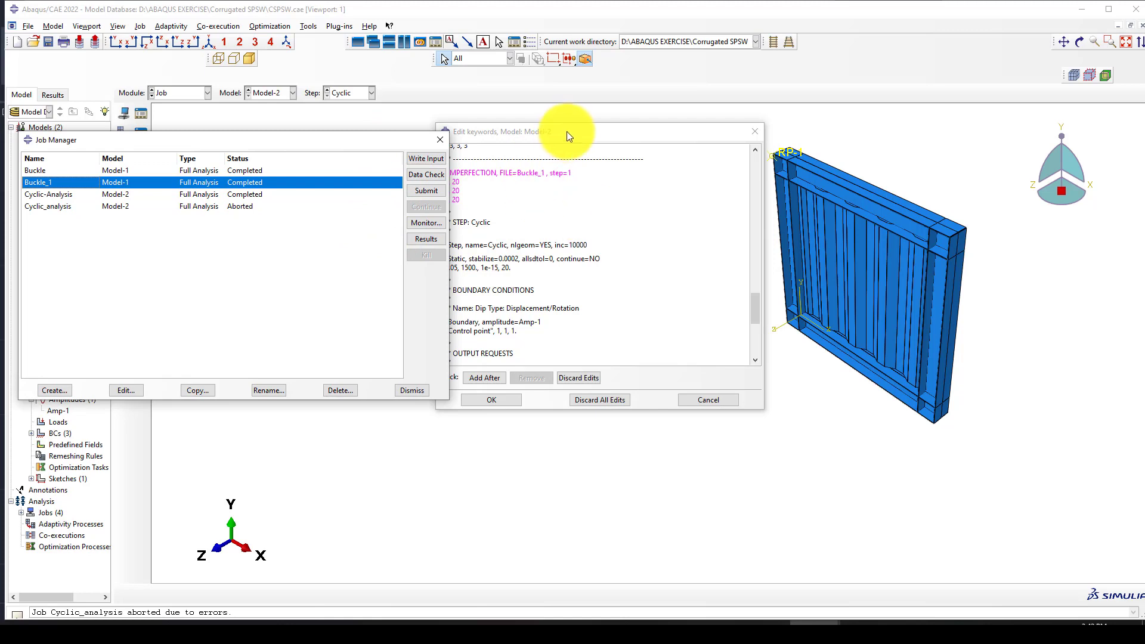
drag(566, 131, 622, 129)
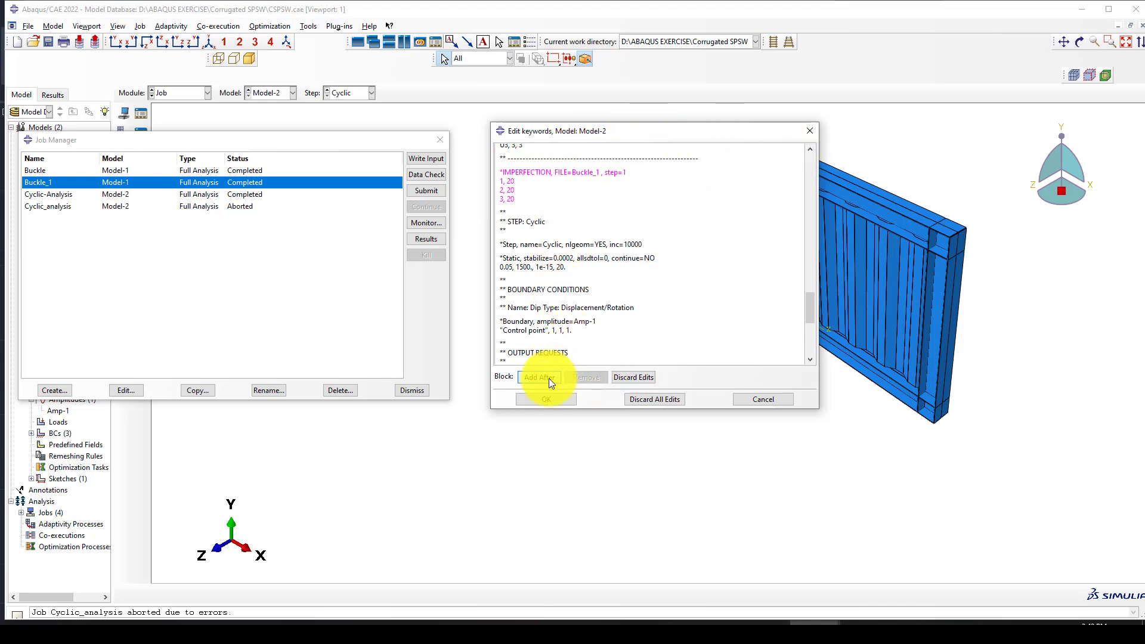
click(543, 398)
Resubmit the Cyclic_analysis job, overwriting its existing job files.
click(210, 206)
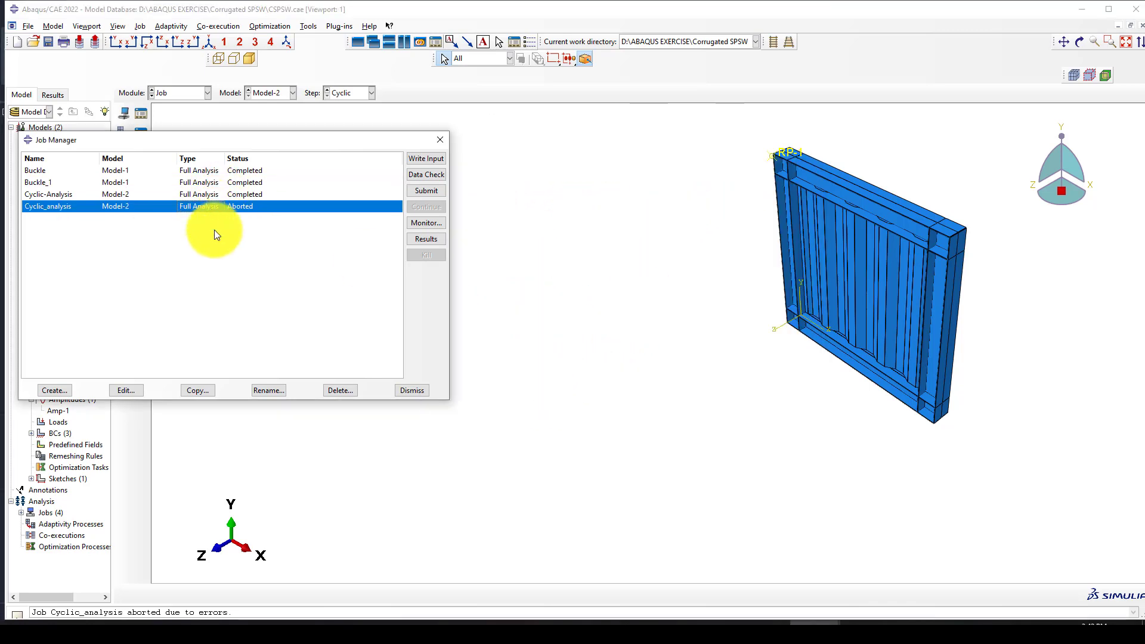
click(425, 194)
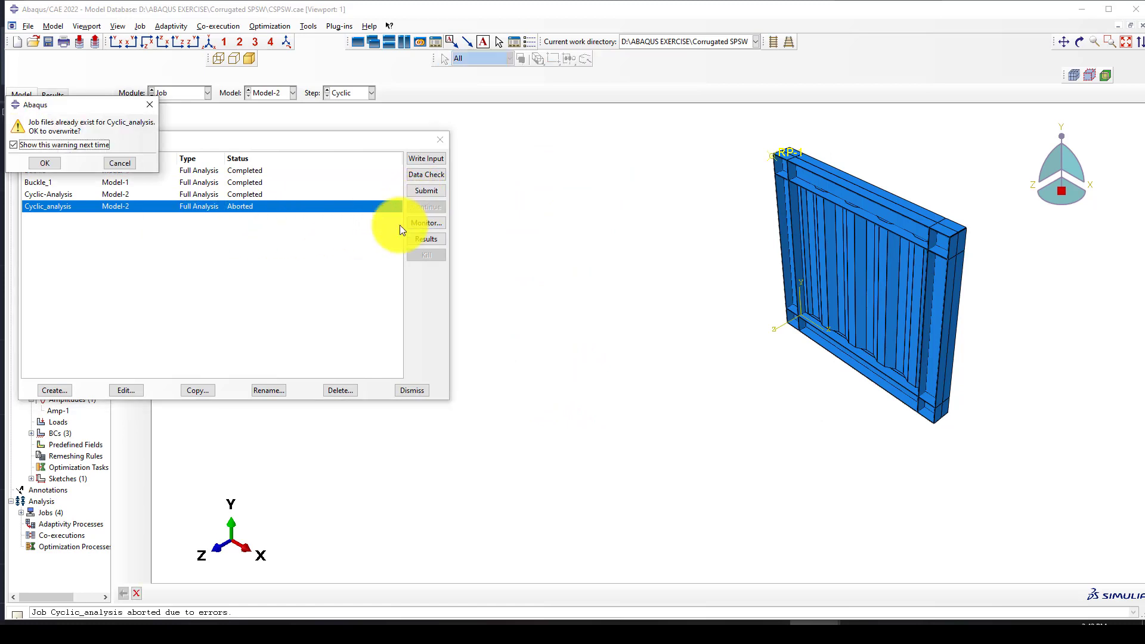
click(57, 159)
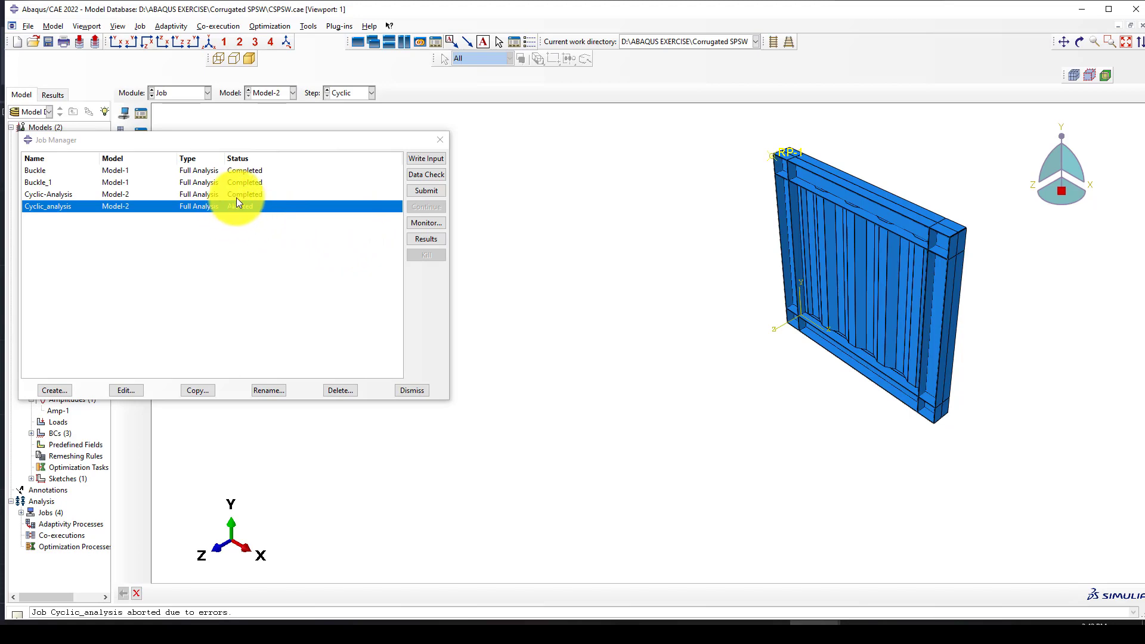
click(286, 208)
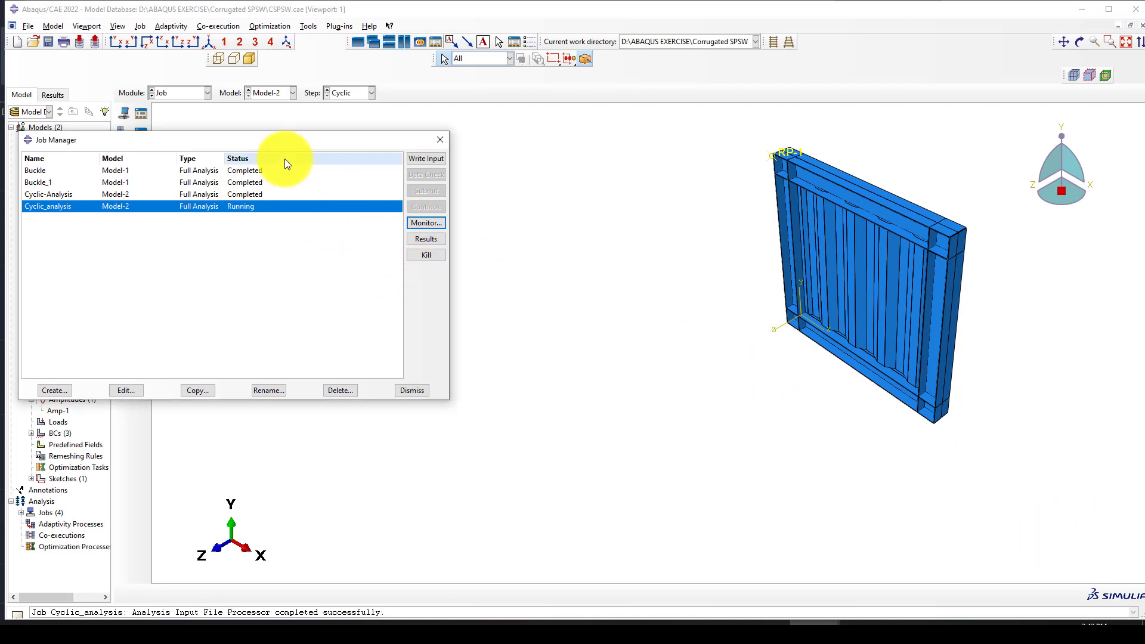
Check the increments of the Cyclic_analysis job in its monitor, enlarging the increment table, and minimize the monitor.
click(814, 623)
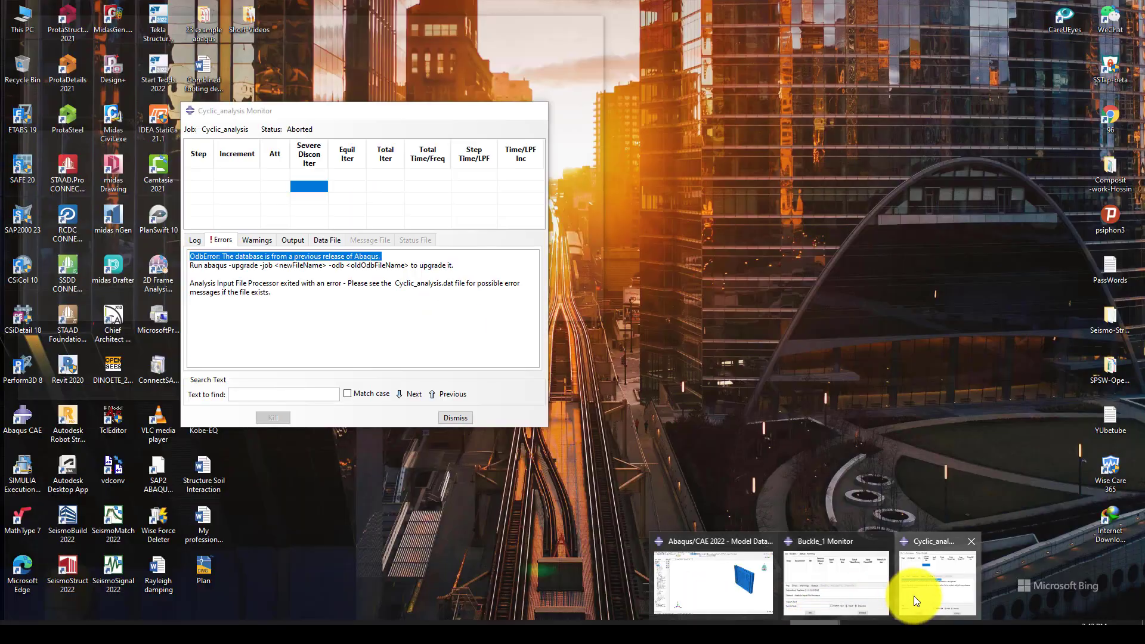
click(913, 596)
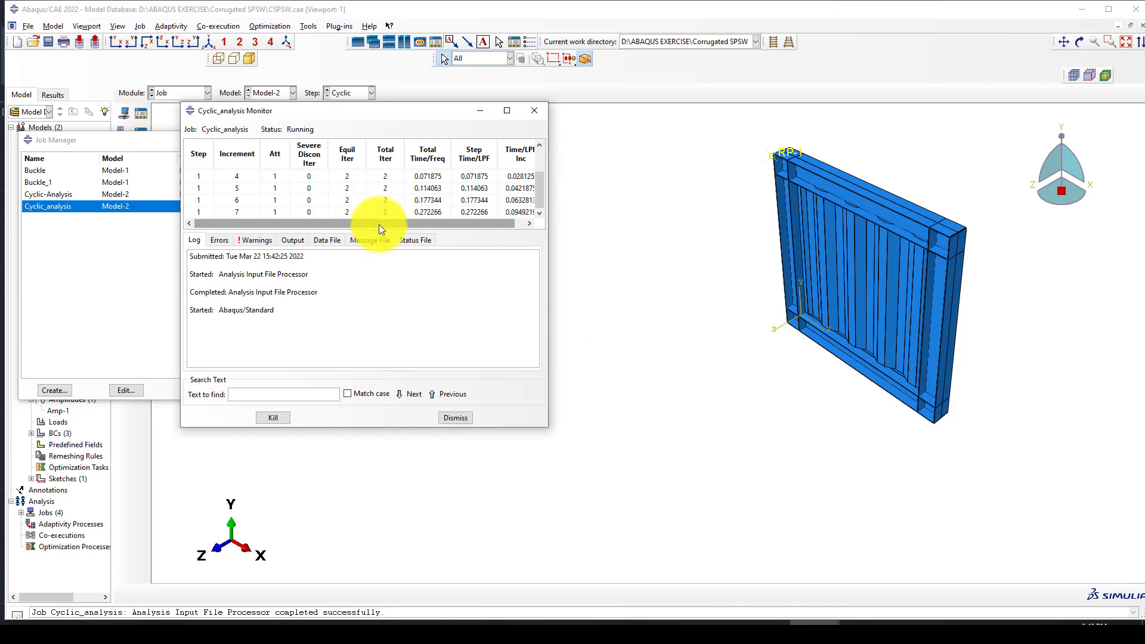
drag(378, 225, 376, 287)
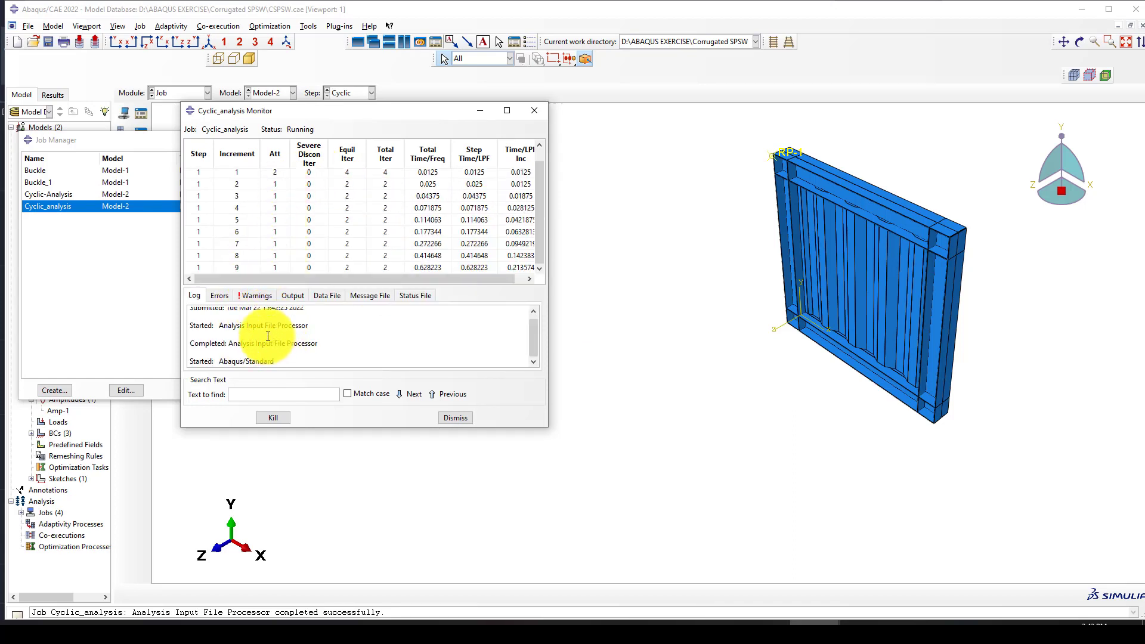
click(478, 112)
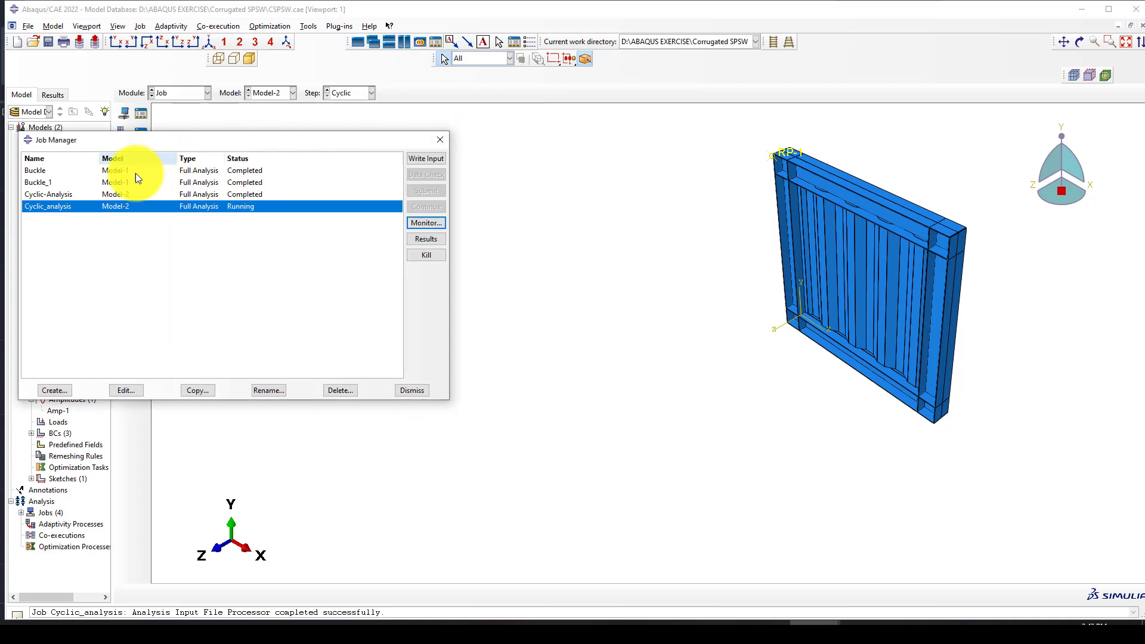
Open the results of the Cyclic-Analysis job and plot the Mises stress contours on the deformed wall.
click(84, 197)
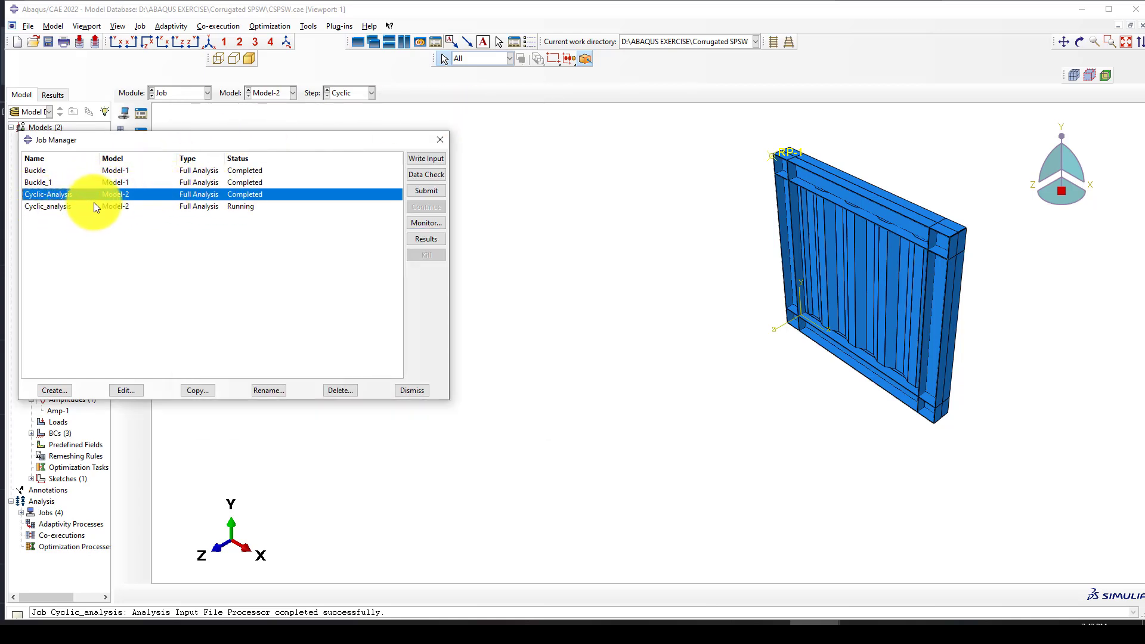
click(427, 240)
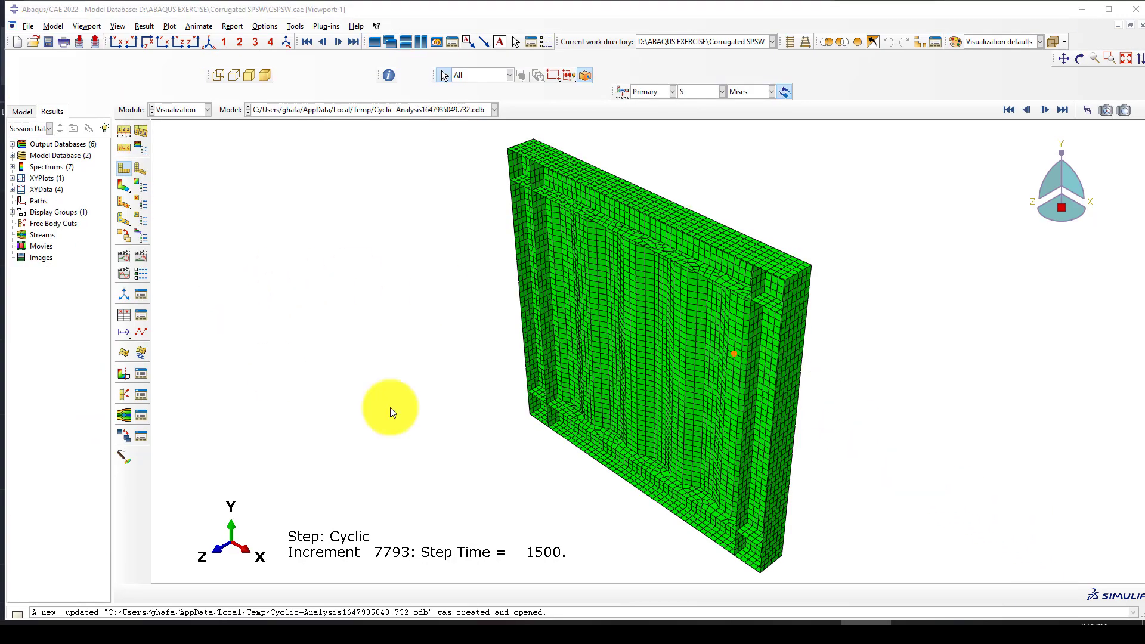
scroll(399, 405, down, 1)
scroll(464, 511, up, 2)
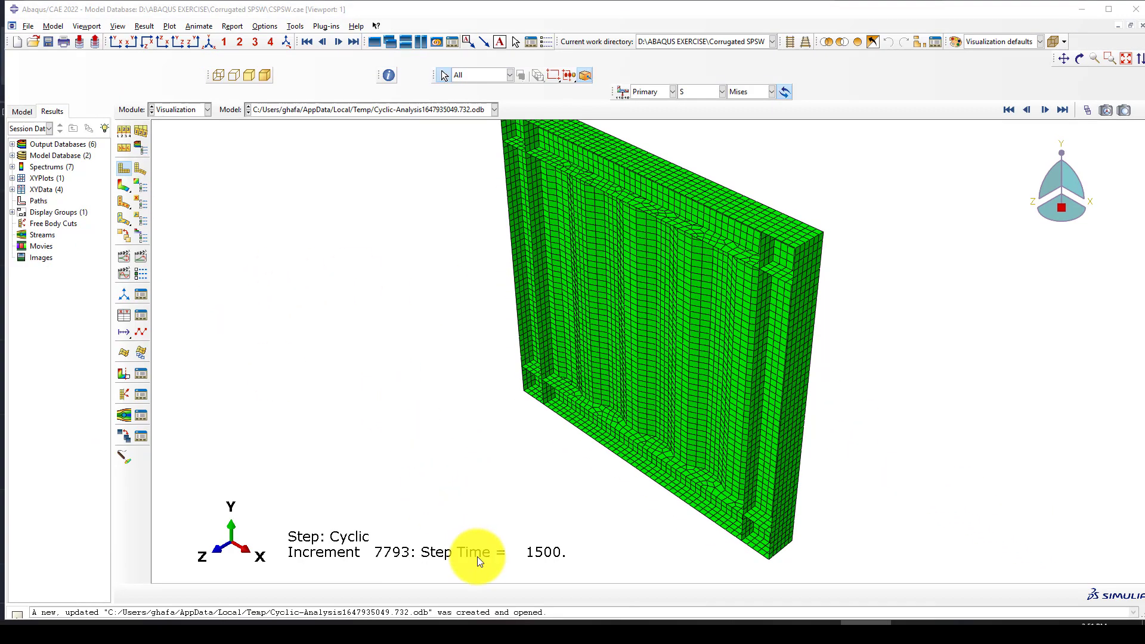
scroll(609, 362, down, 1)
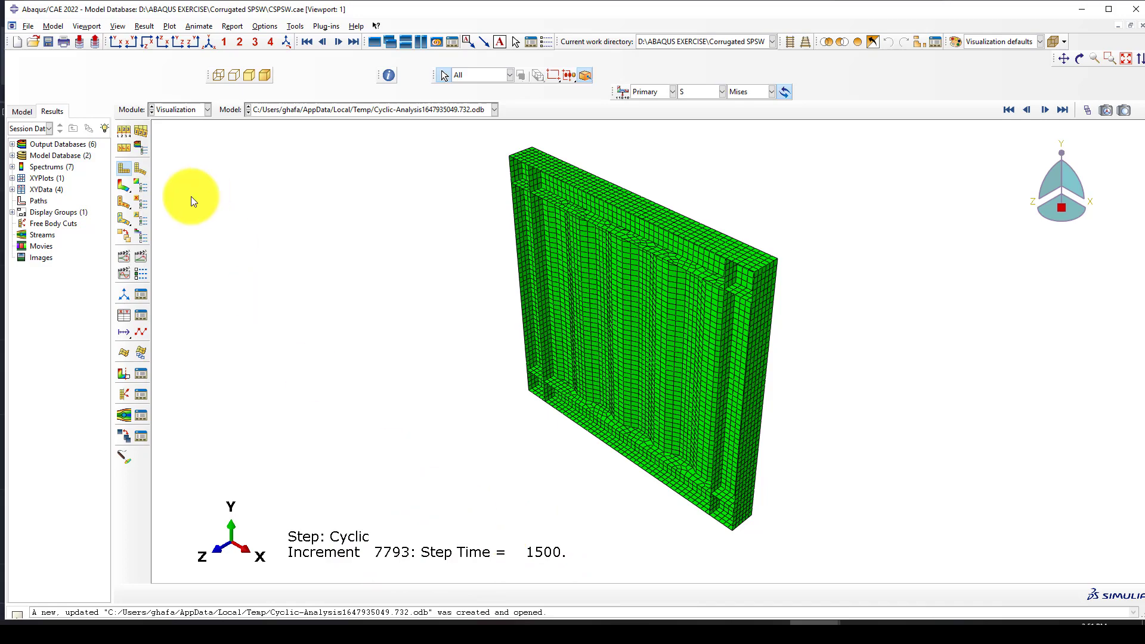
click(122, 187)
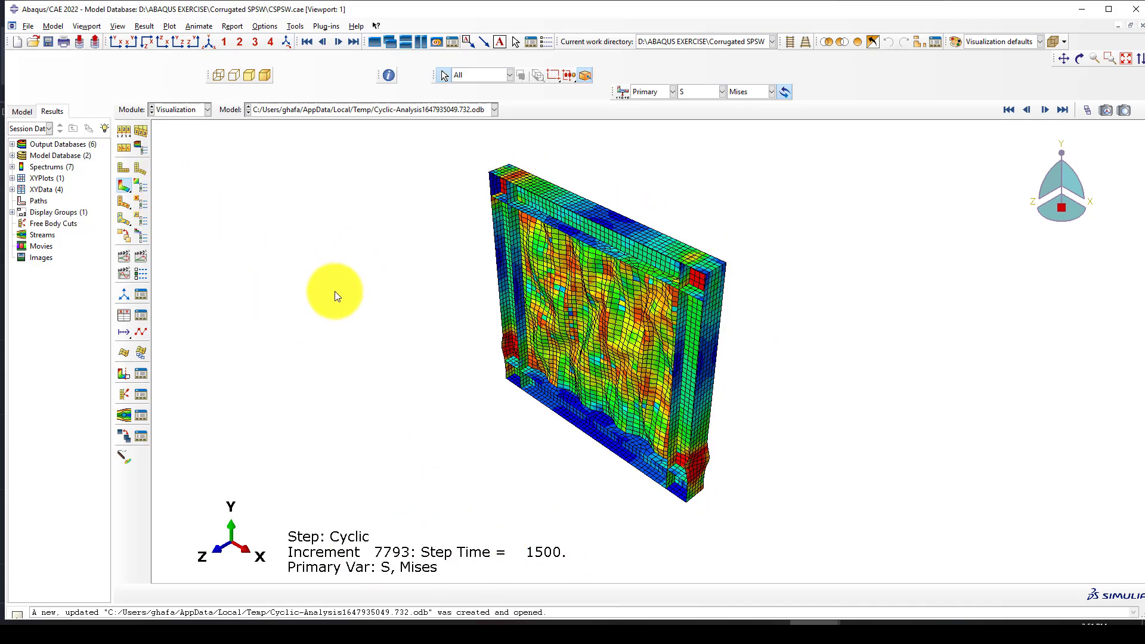
scroll(381, 280, up, 6)
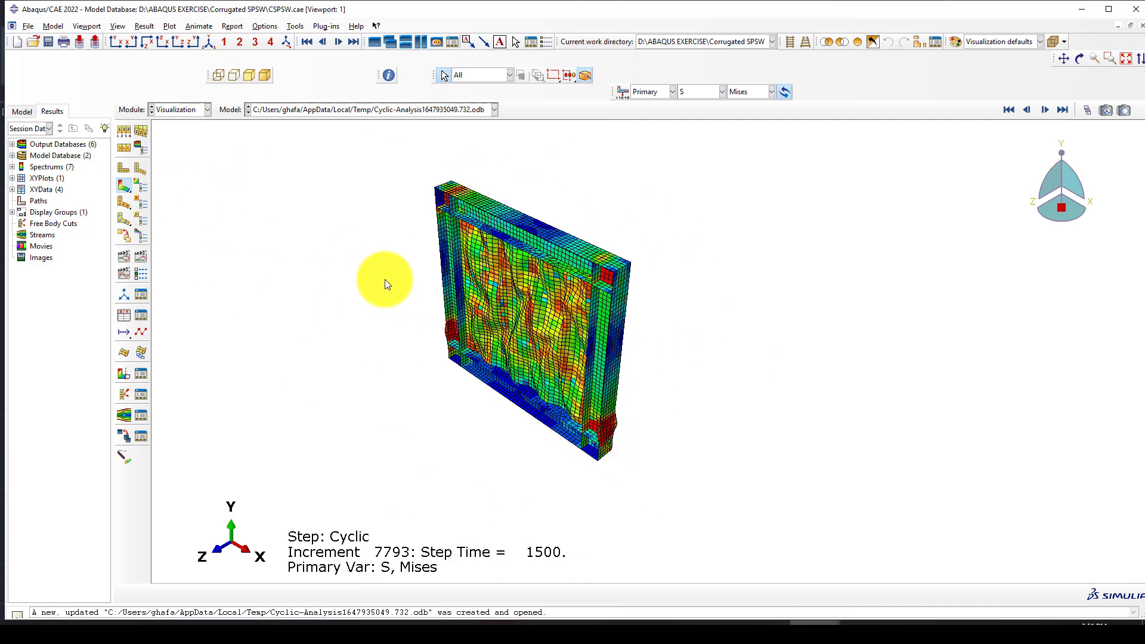
scroll(421, 317, down, 3)
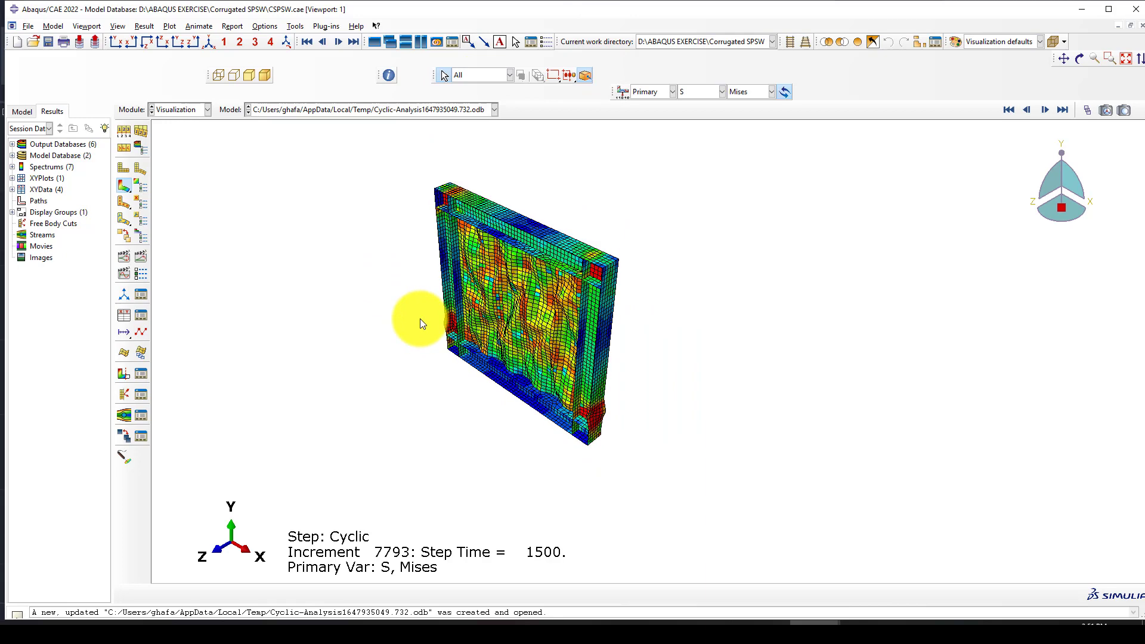
Turn on the contour legend in the viewport annotation options.
click(88, 26)
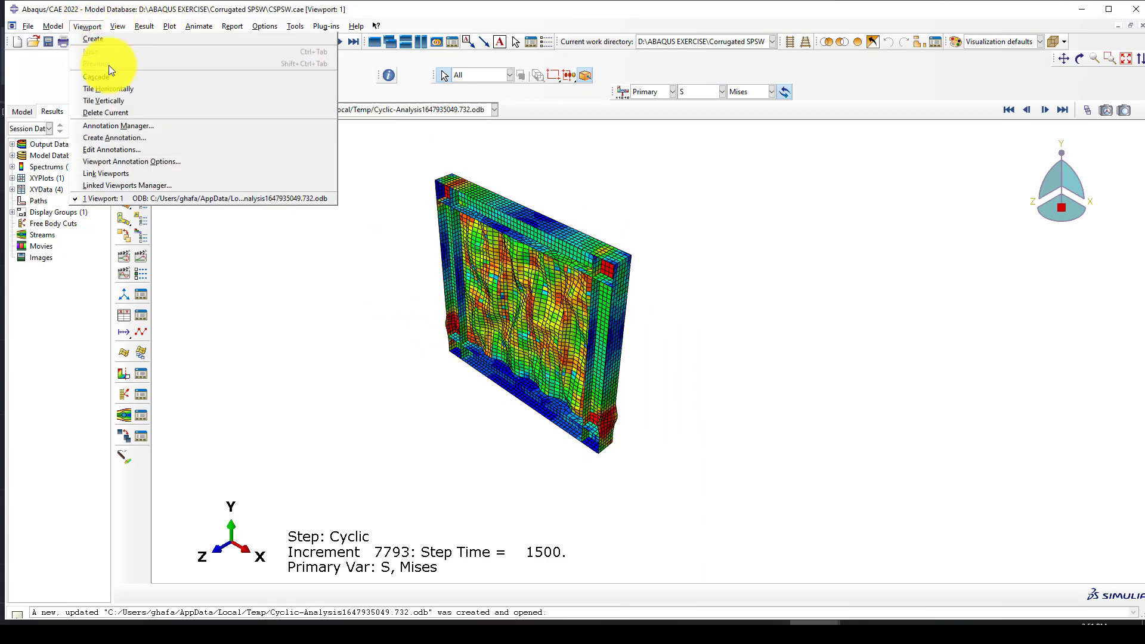
click(133, 162)
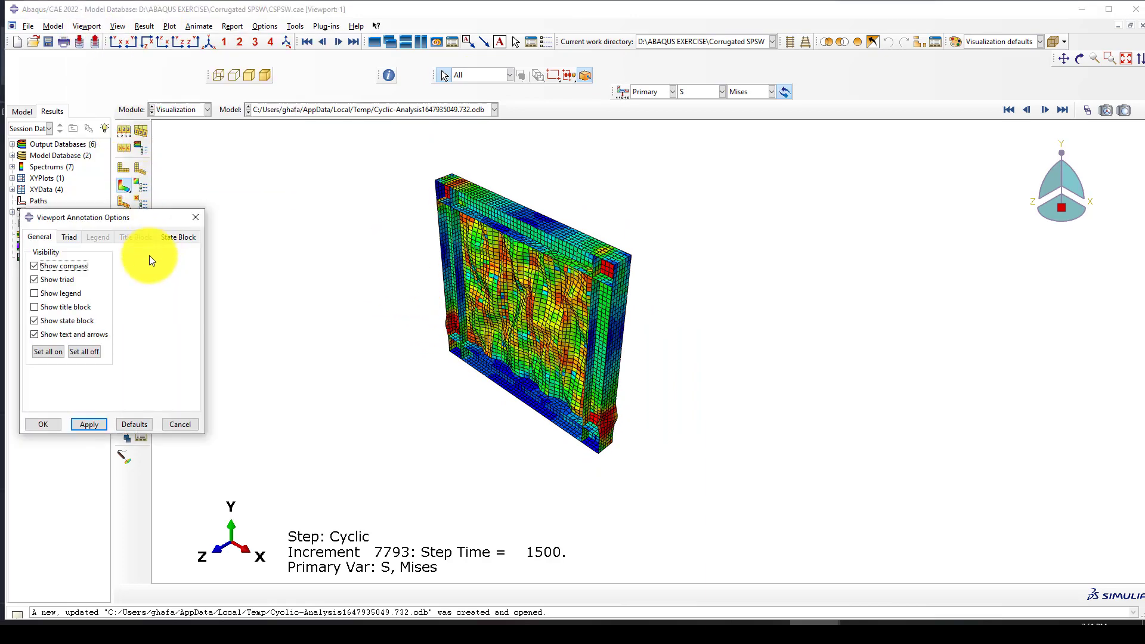
click(35, 293)
click(90, 425)
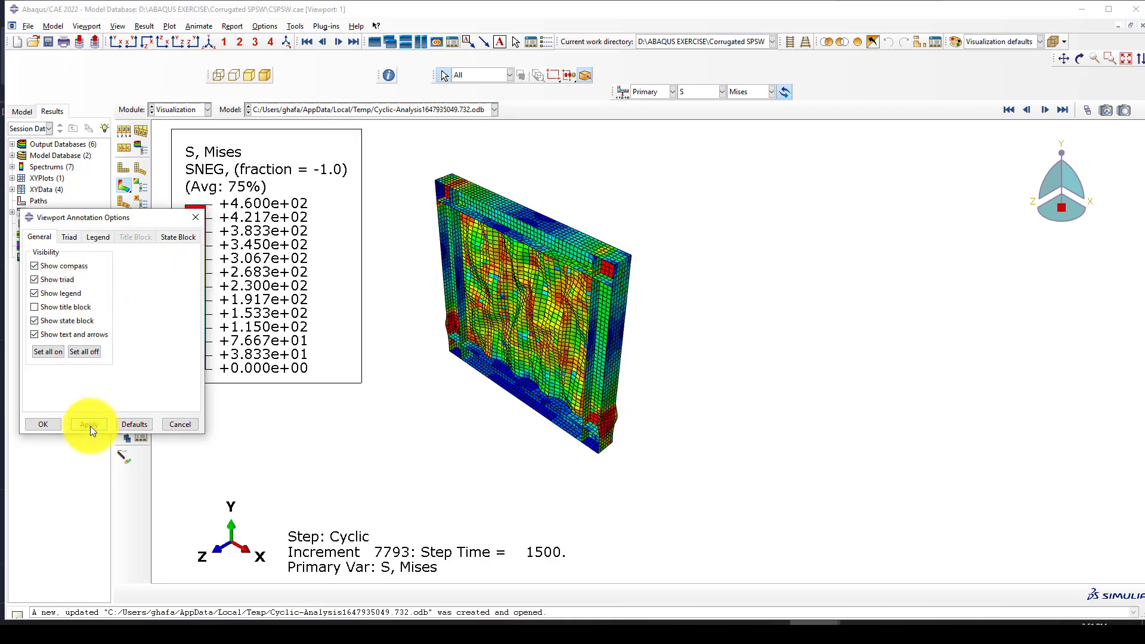
click(42, 423)
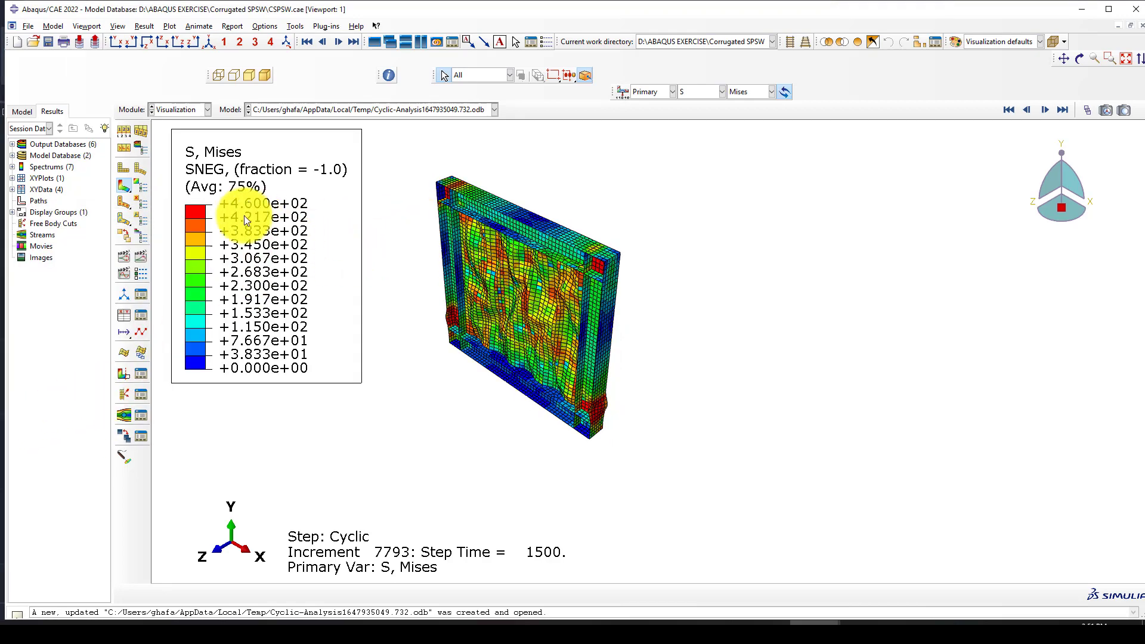
Inspect the Mises stresses on the wall and switch the primary contour variable to AC YIELD.
scroll(243, 212, up, 3)
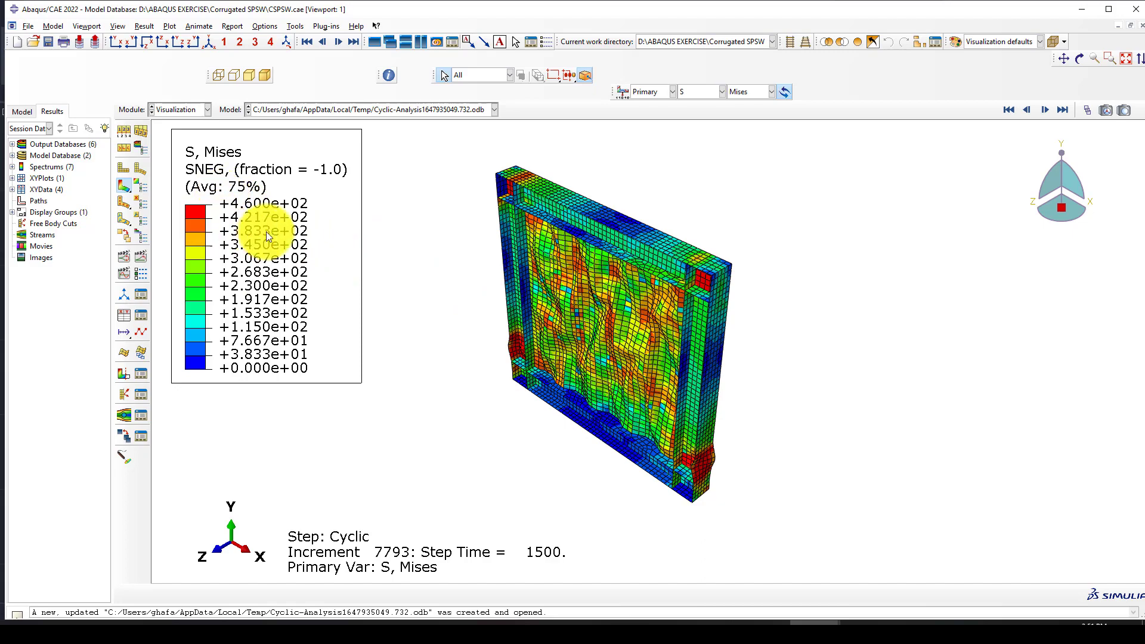
scroll(710, 474, up, 4)
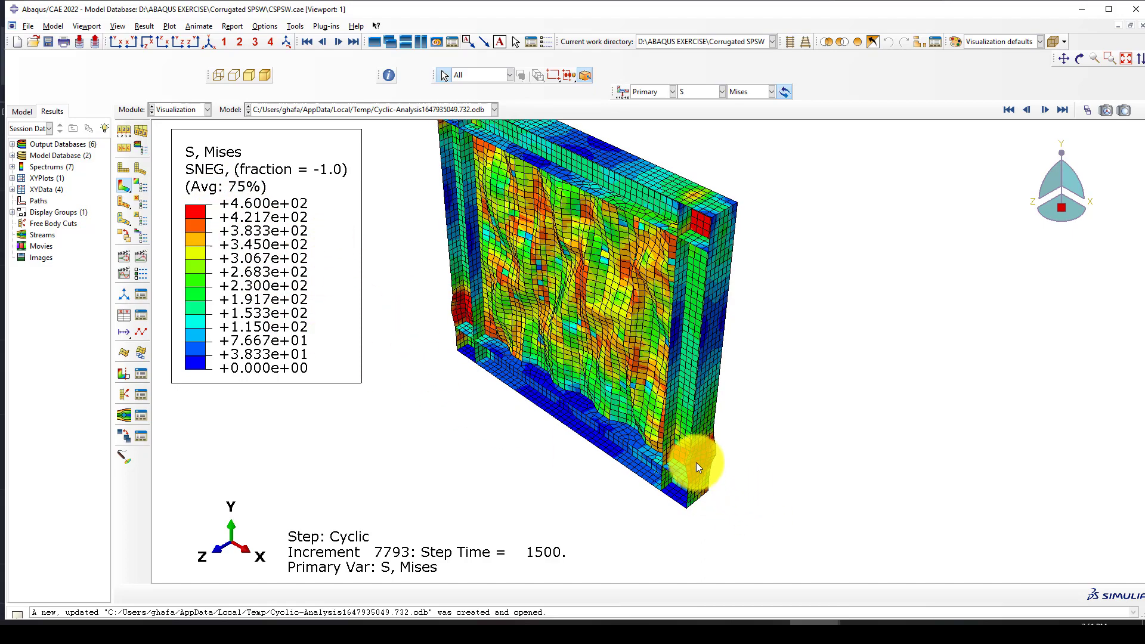
scroll(680, 457, down, 2)
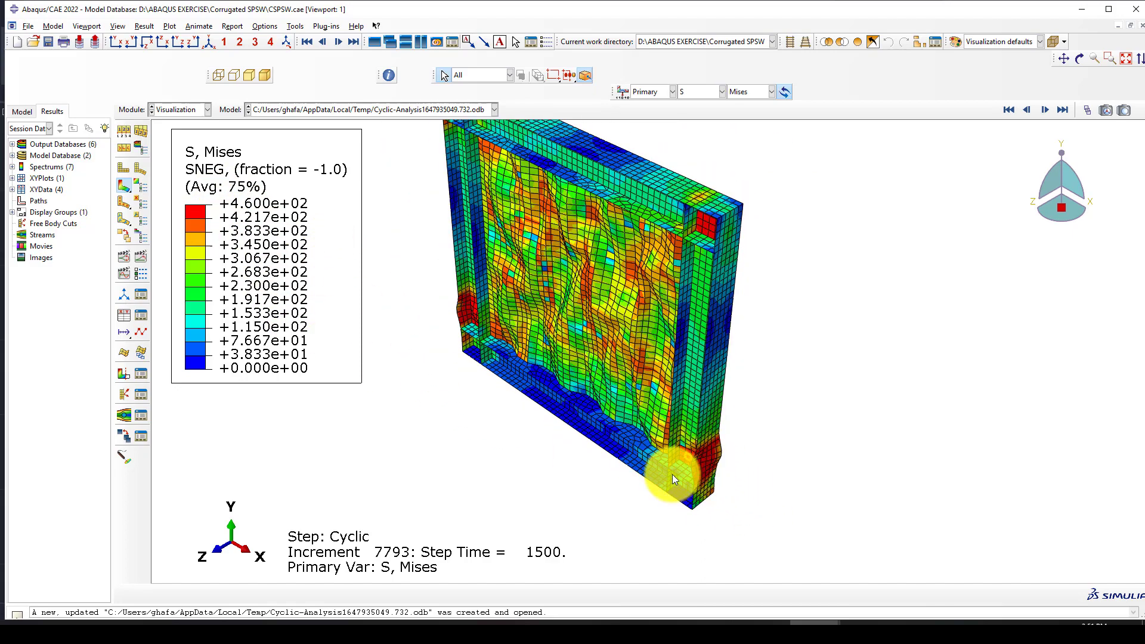
scroll(660, 464, down, 2)
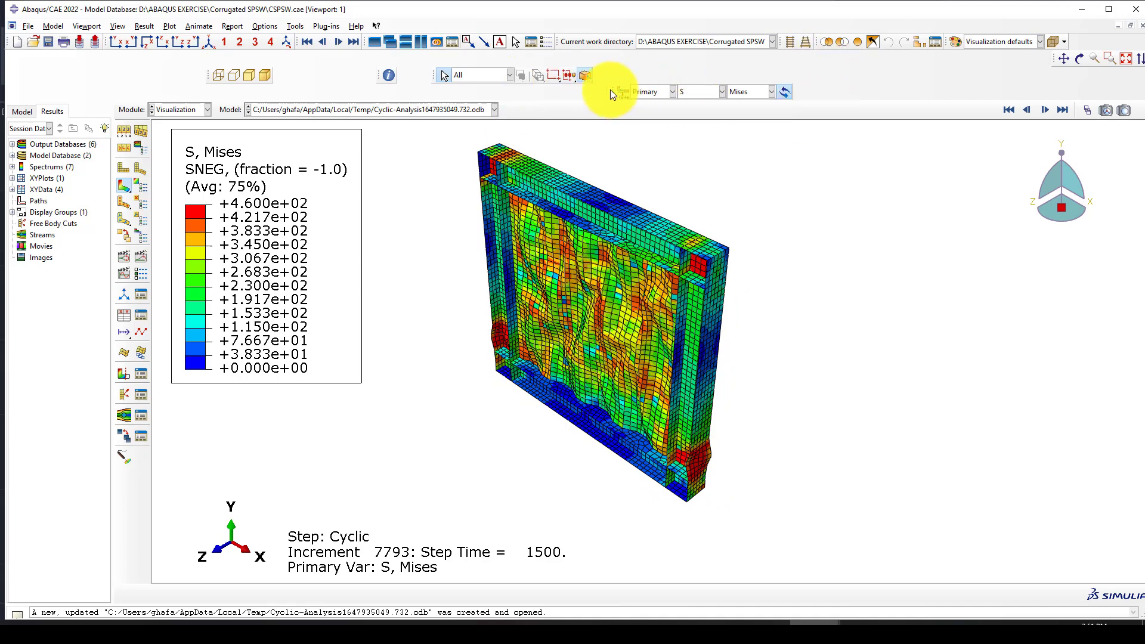
click(680, 94)
click(694, 107)
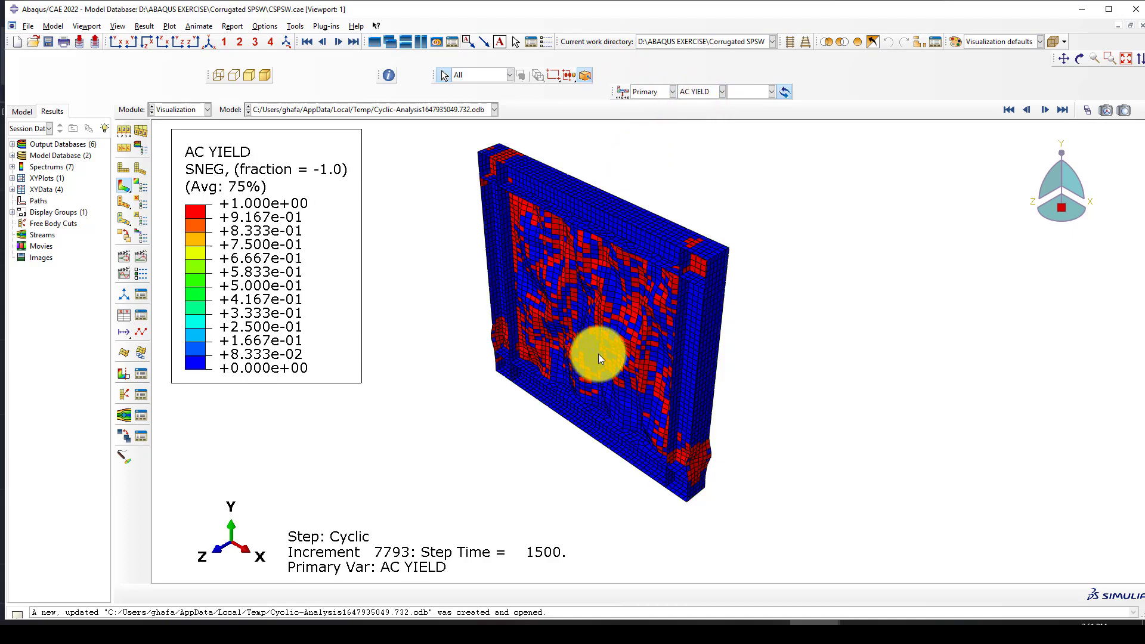
ctrl+alt+drag(598, 356, 644, 439)
Step back through the last frames of the Cyclic step to view how the actively yielding regions change.
click(1028, 111)
click(1028, 111)
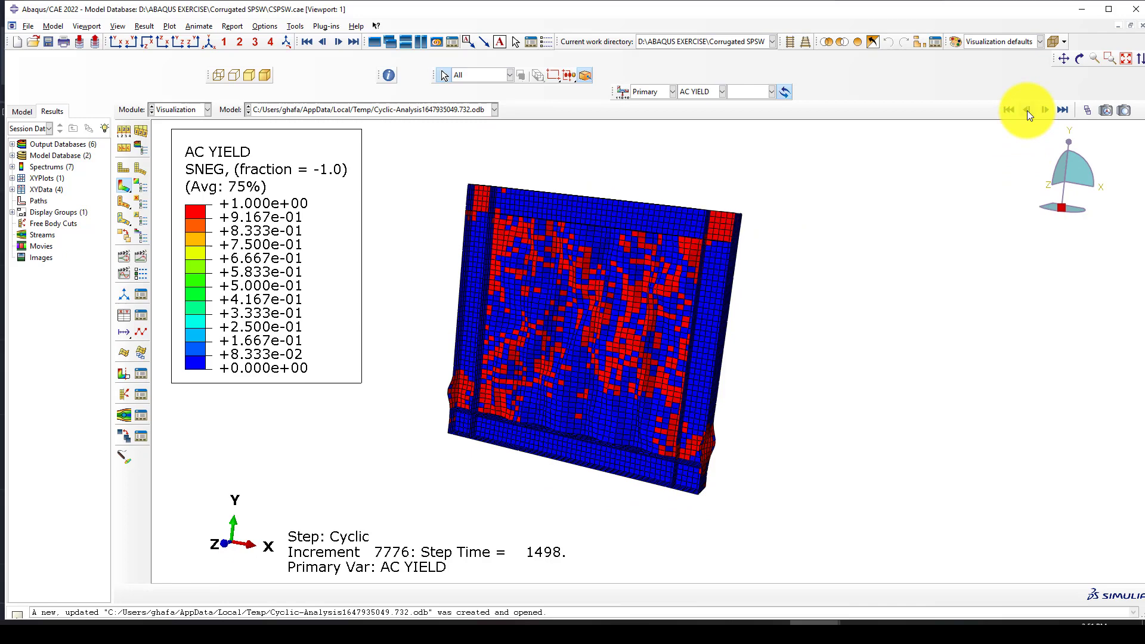
click(1027, 111)
click(1027, 111)
click(1027, 111)
click(1027, 111)
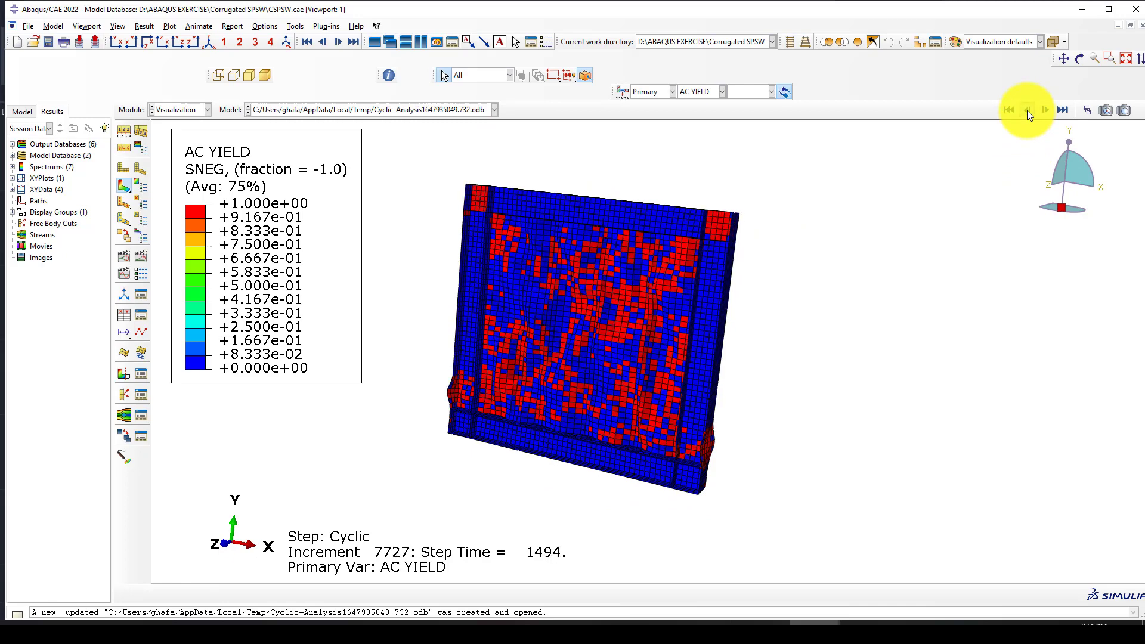
Use the frame selector to view the AC YIELD contours at frames 336 and 375 of the Cyclic step.
click(1087, 110)
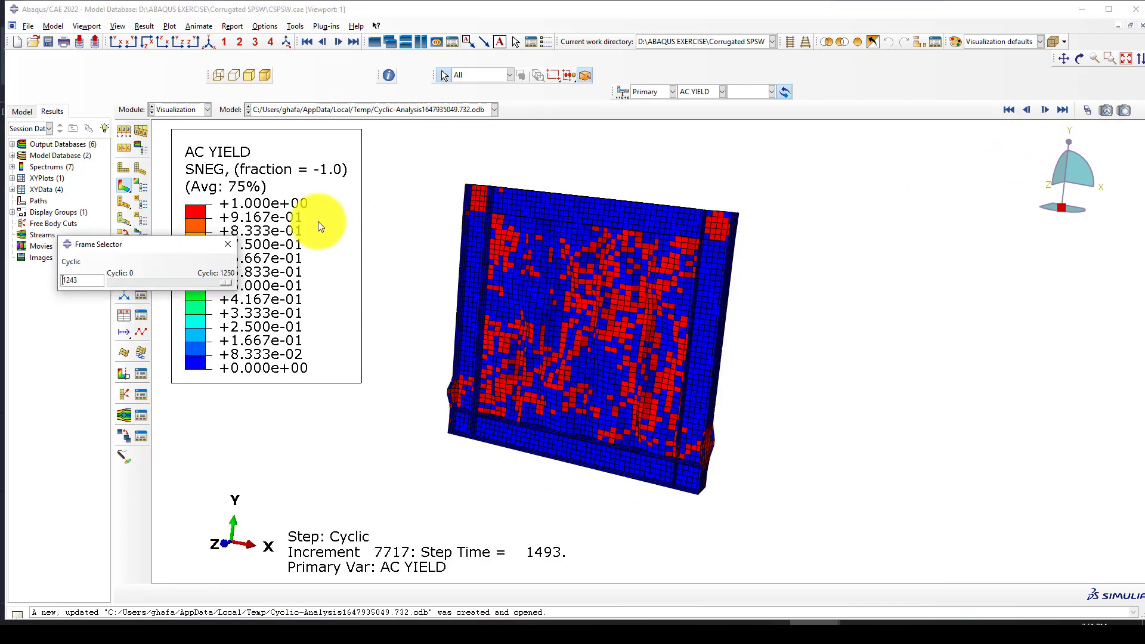
drag(224, 279, 142, 281)
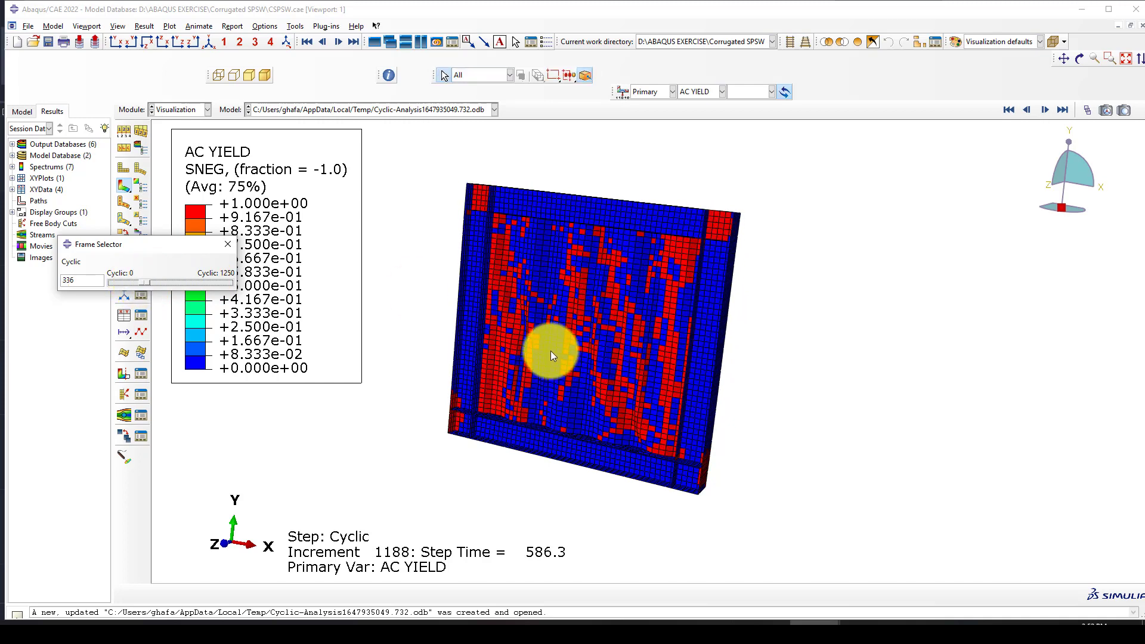
drag(148, 281, 157, 278)
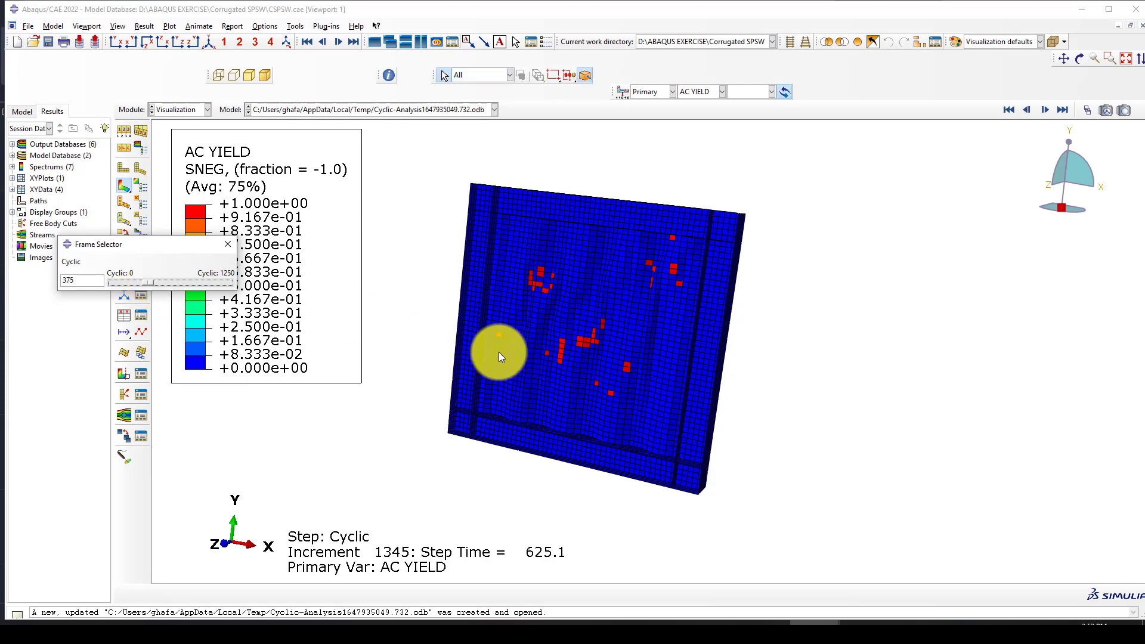
Use the frame selector to view the AC YIELD contours at frames 533, 954 and 1118 of the Cyclic step.
scroll(531, 354, down, 1)
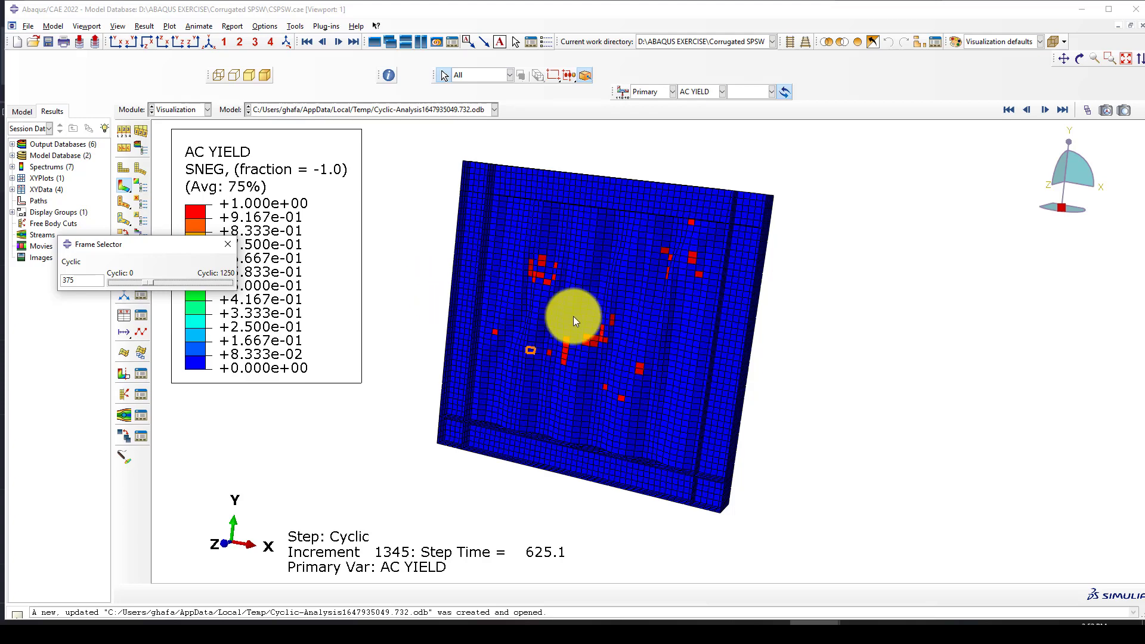
drag(152, 281, 169, 282)
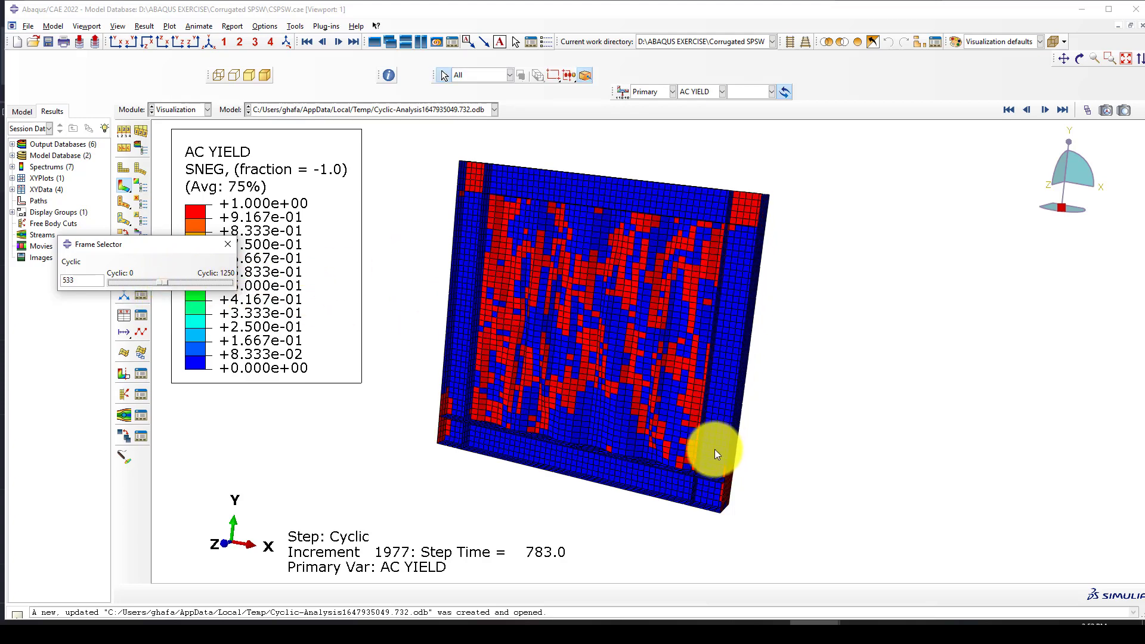
scroll(749, 199, down, 3)
scroll(746, 228, up, 2)
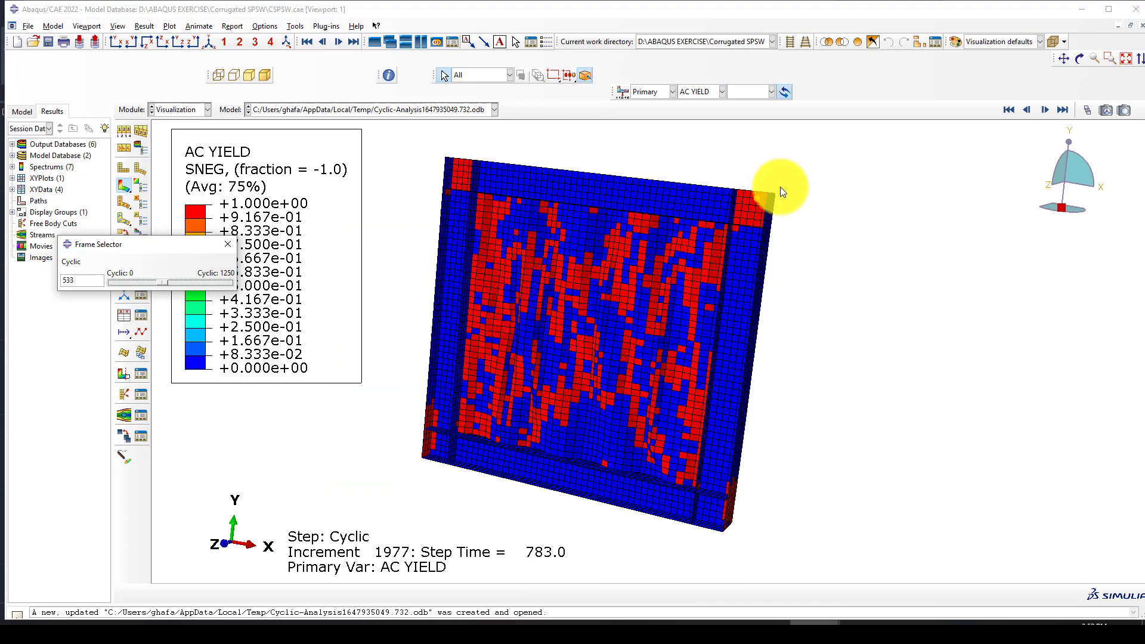
drag(160, 284, 220, 281)
scroll(442, 414, down, 3)
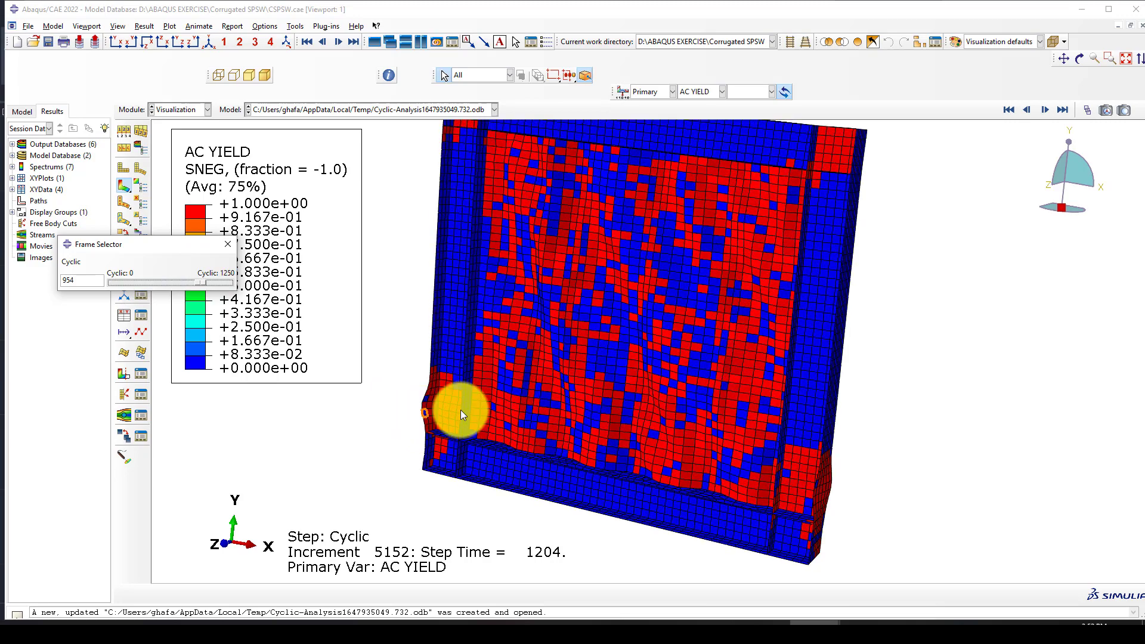
scroll(442, 422, up, 3)
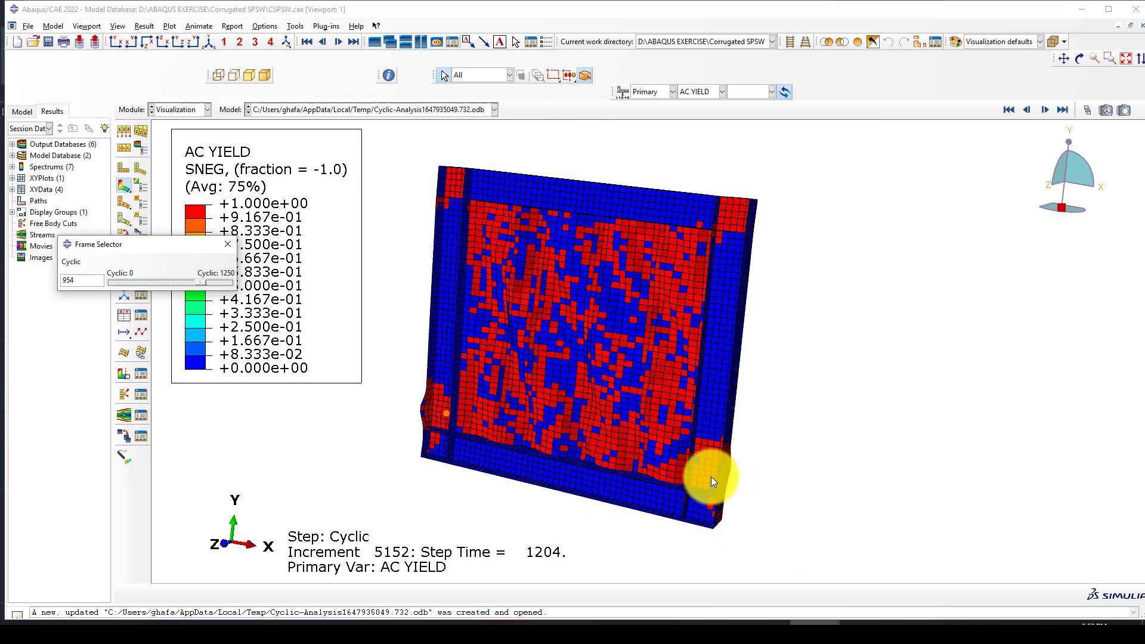
drag(202, 280, 217, 281)
scroll(713, 299, up, 2)
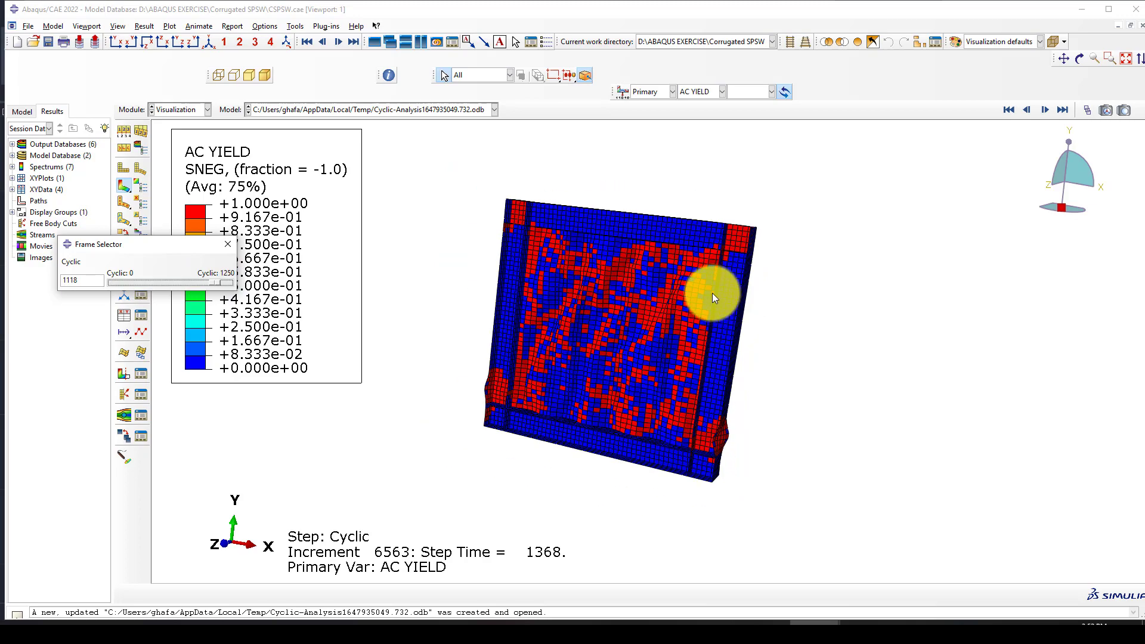
Inspect the actively yielding regions at frame 1118 in an isometric view and close the frame selector.
click(205, 45)
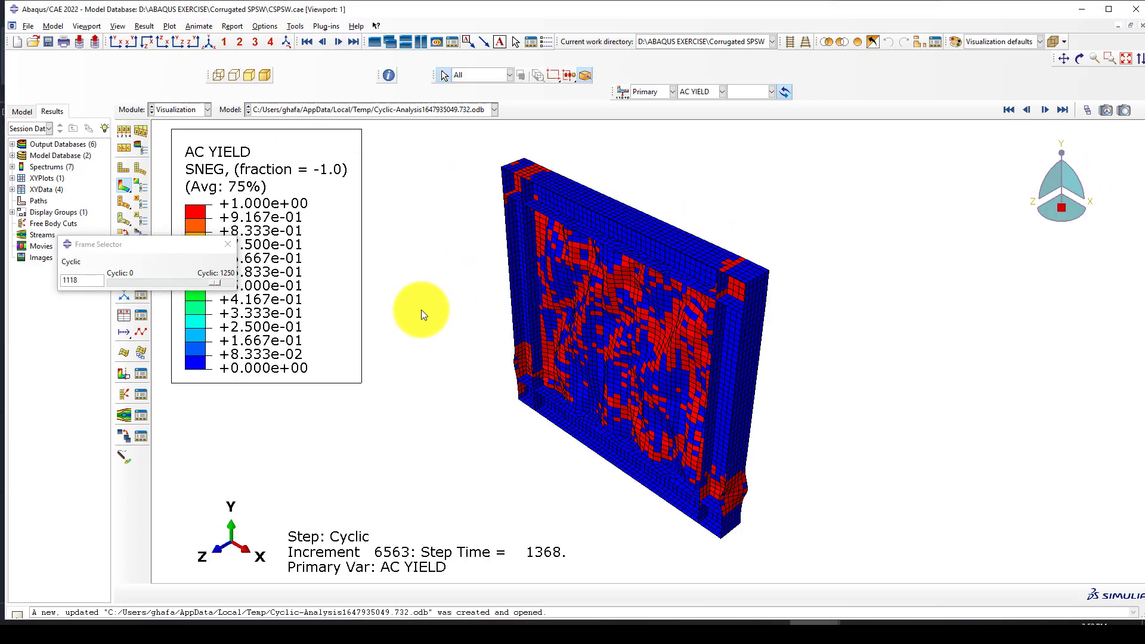
ctrl+alt+drag(656, 423, 728, 220)
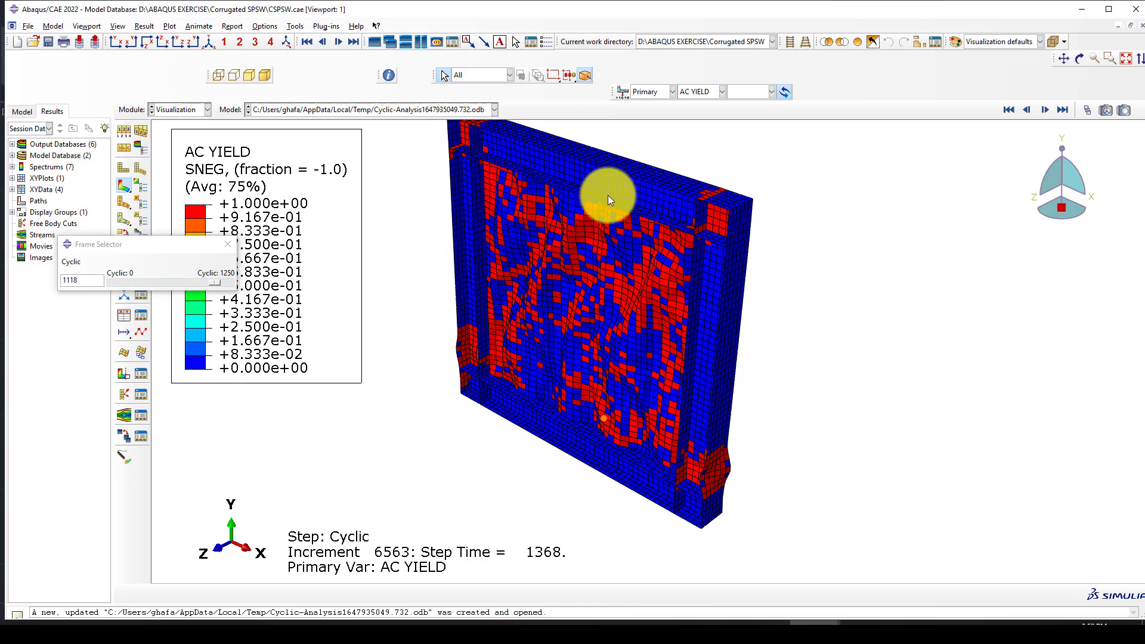
ctrl+alt+drag(563, 395, 501, 384)
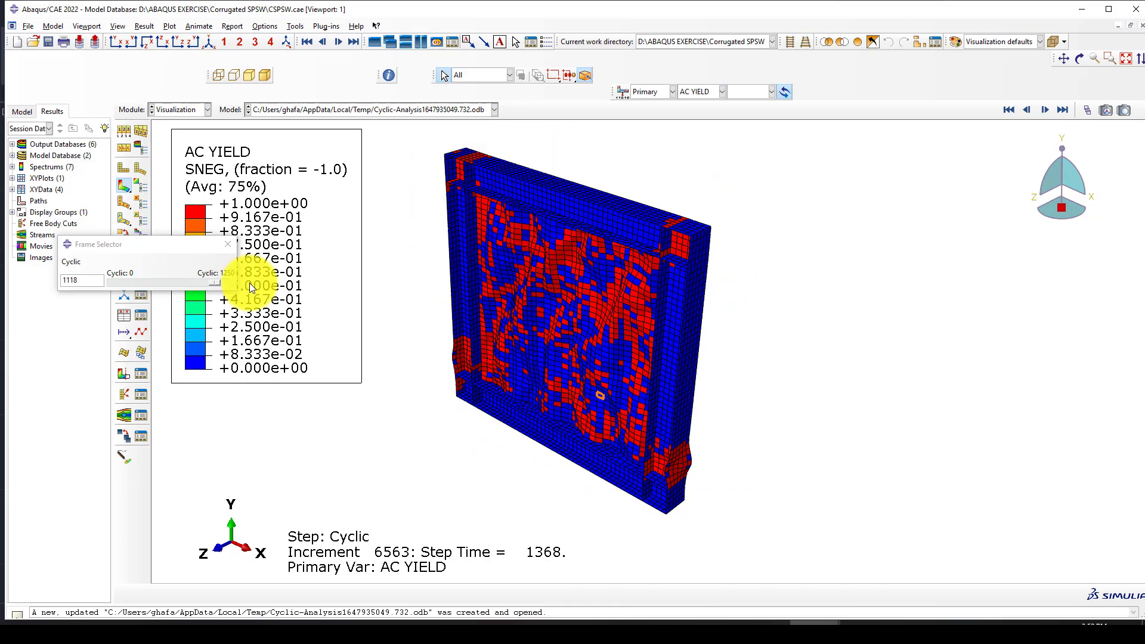
click(228, 245)
Save the control point's RF1 reaction force and U1 displacement from the ODB history output as XY data, using the "as is" operation with curves plotted.
click(144, 320)
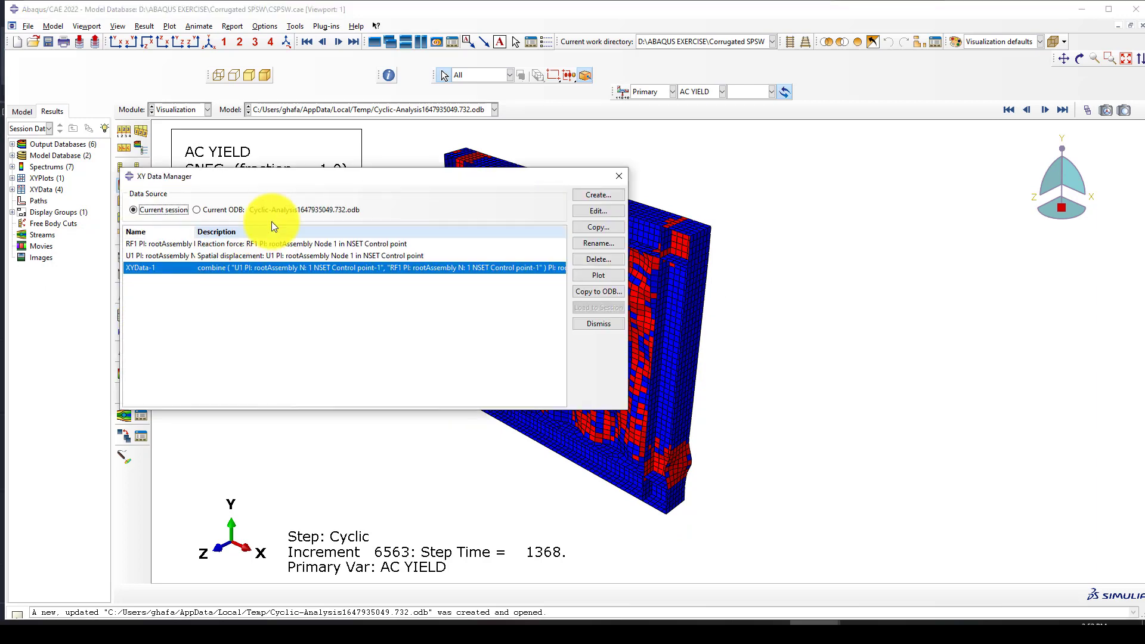
click(308, 245)
click(233, 255)
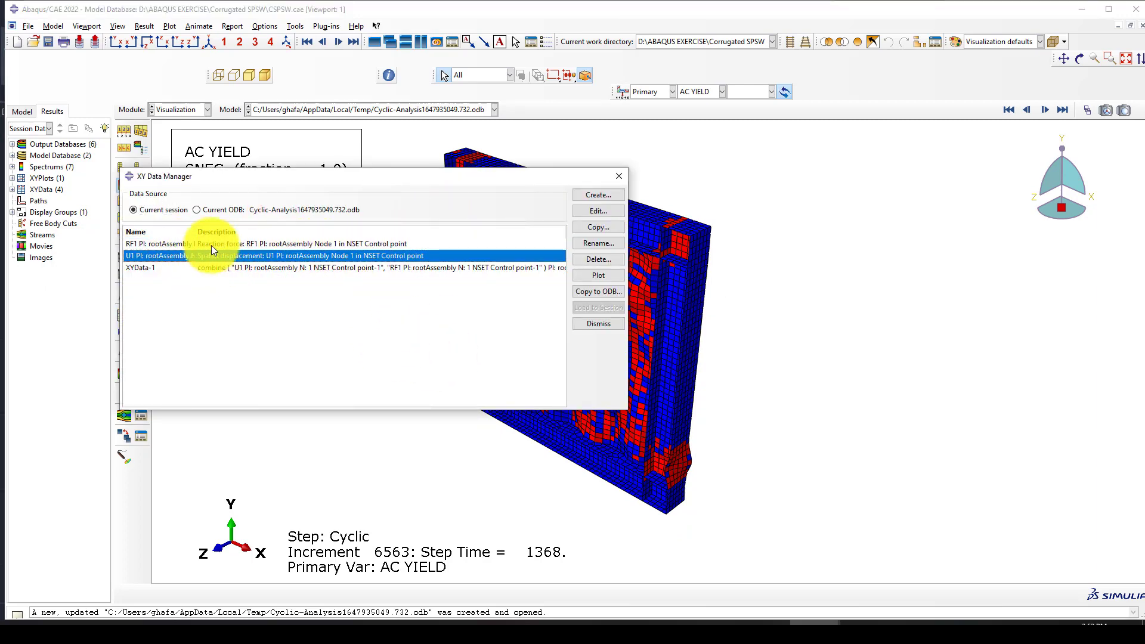
click(592, 194)
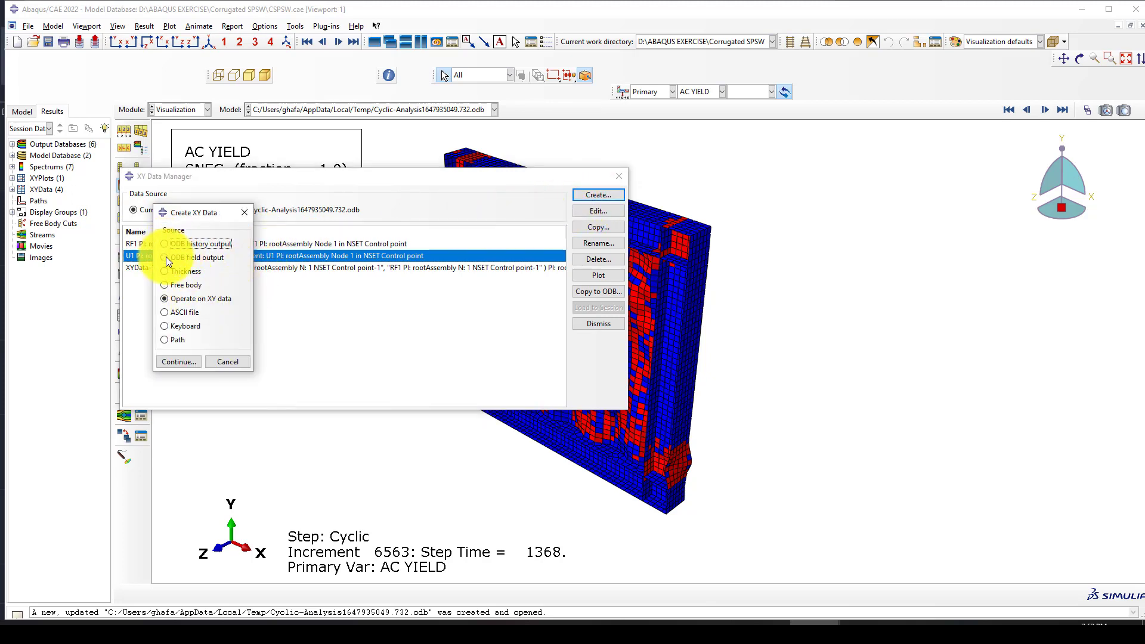
click(173, 361)
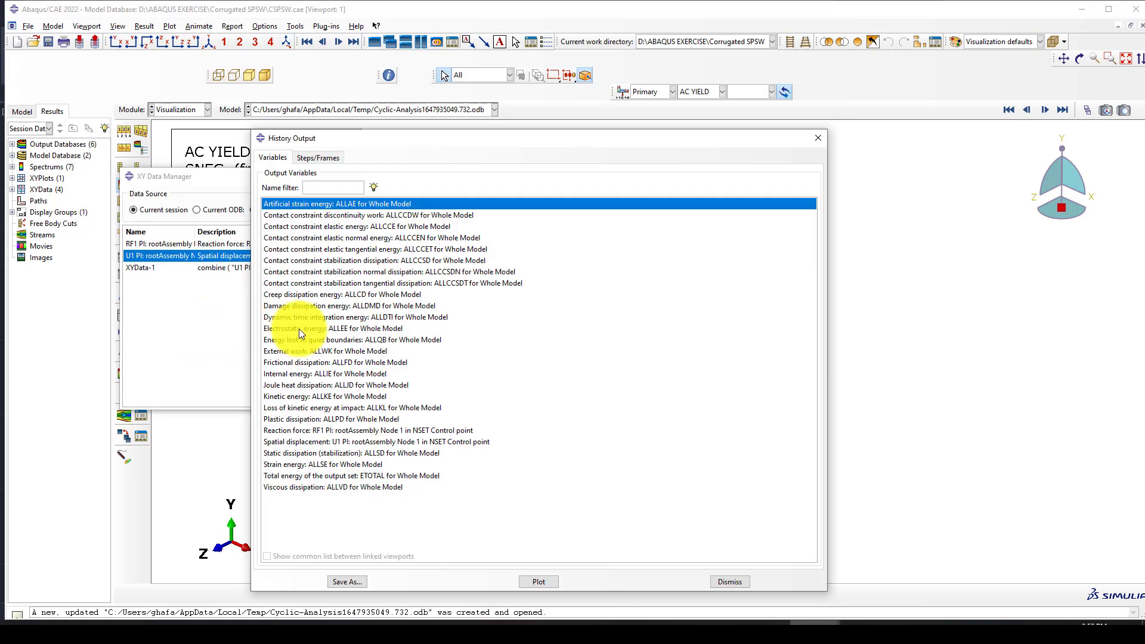
drag(284, 432, 291, 439)
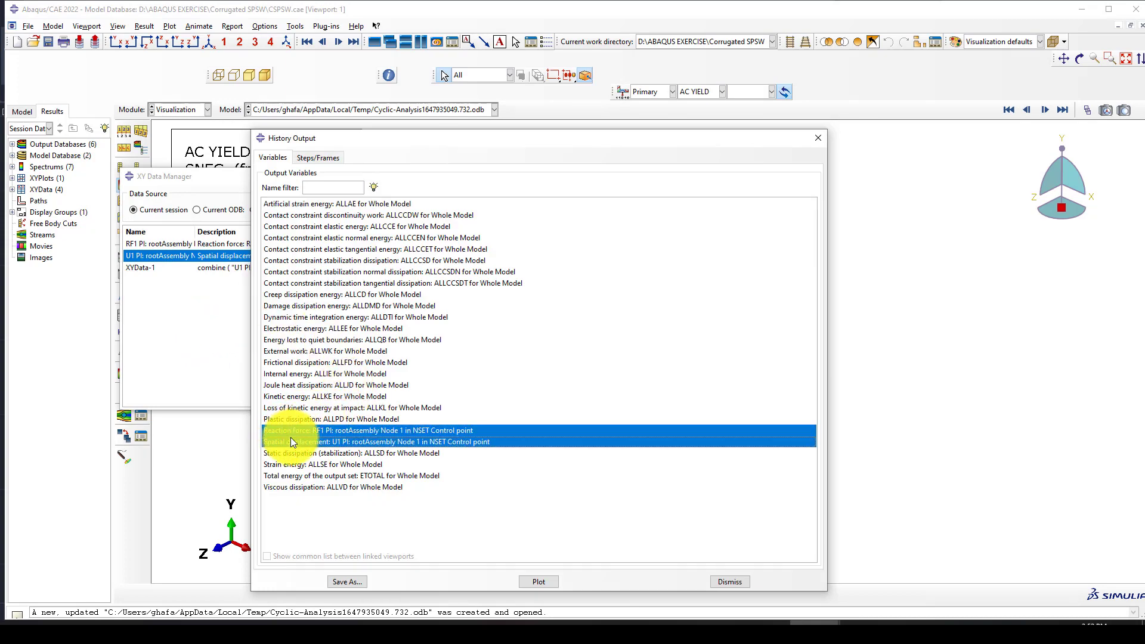
click(344, 581)
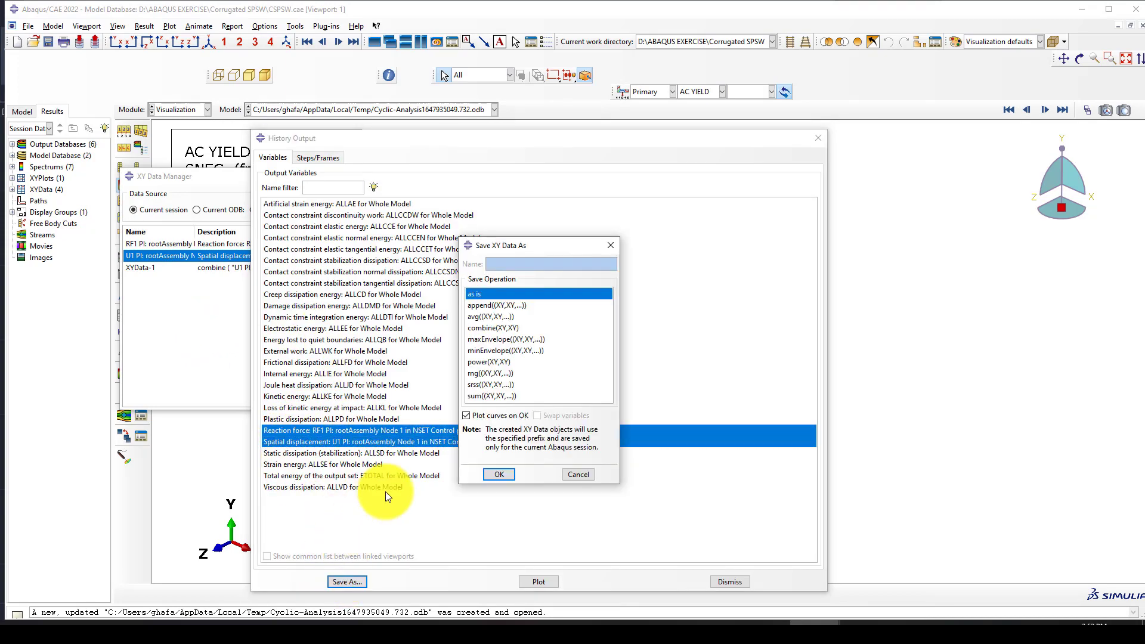
click(500, 474)
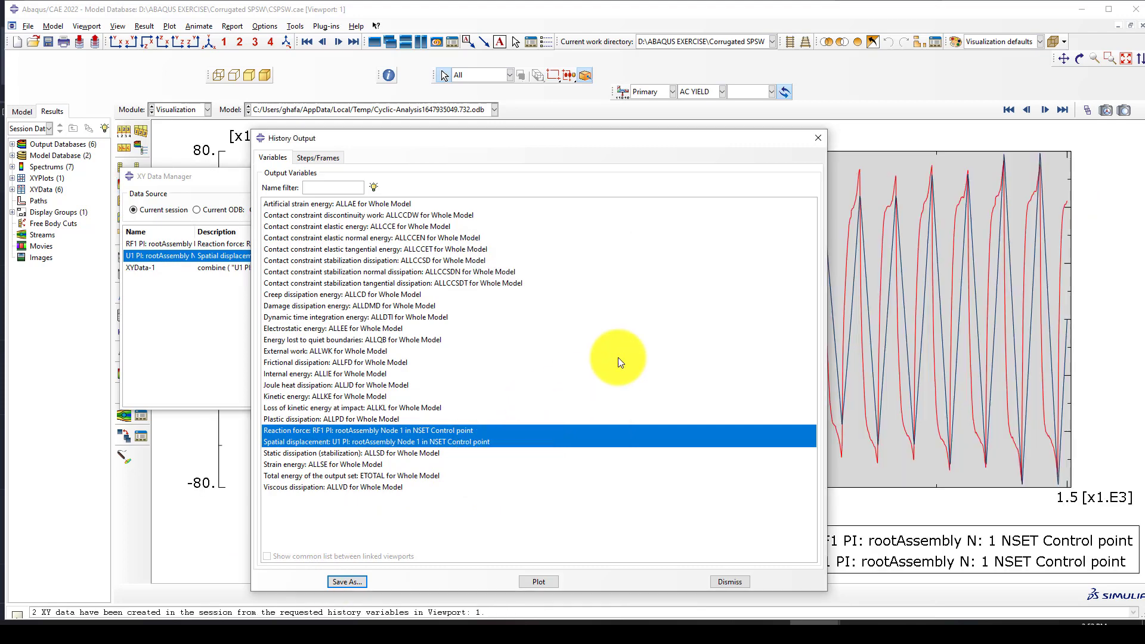
click(818, 139)
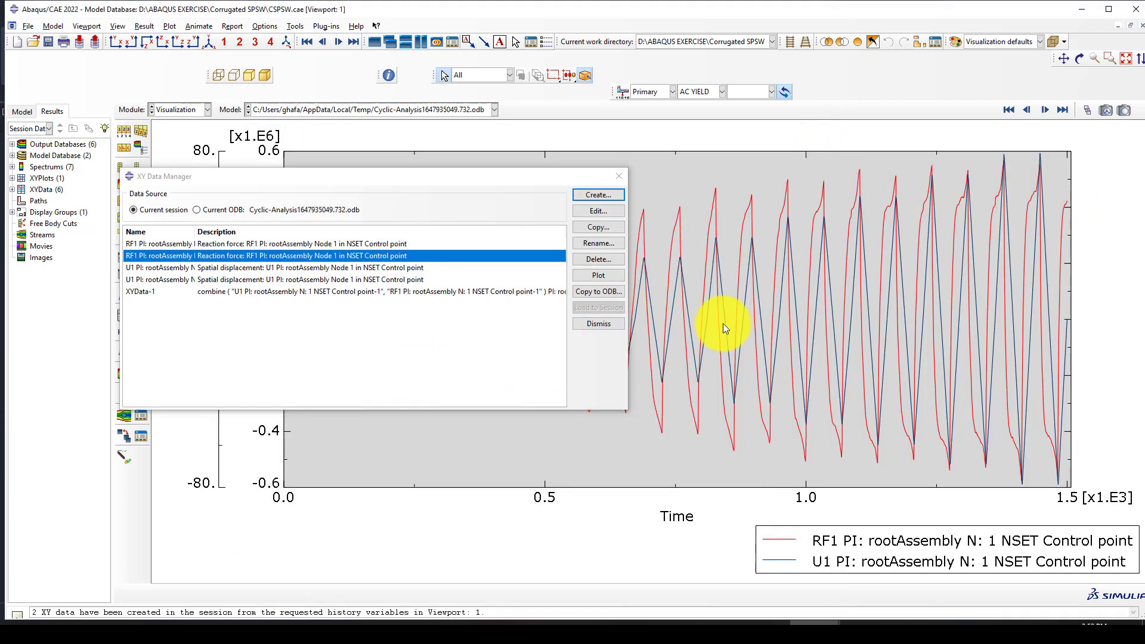
Plot XYData-1 to view the force–displacement hysteresis loops, and return to the contour plot on the deformed shape.
click(304, 293)
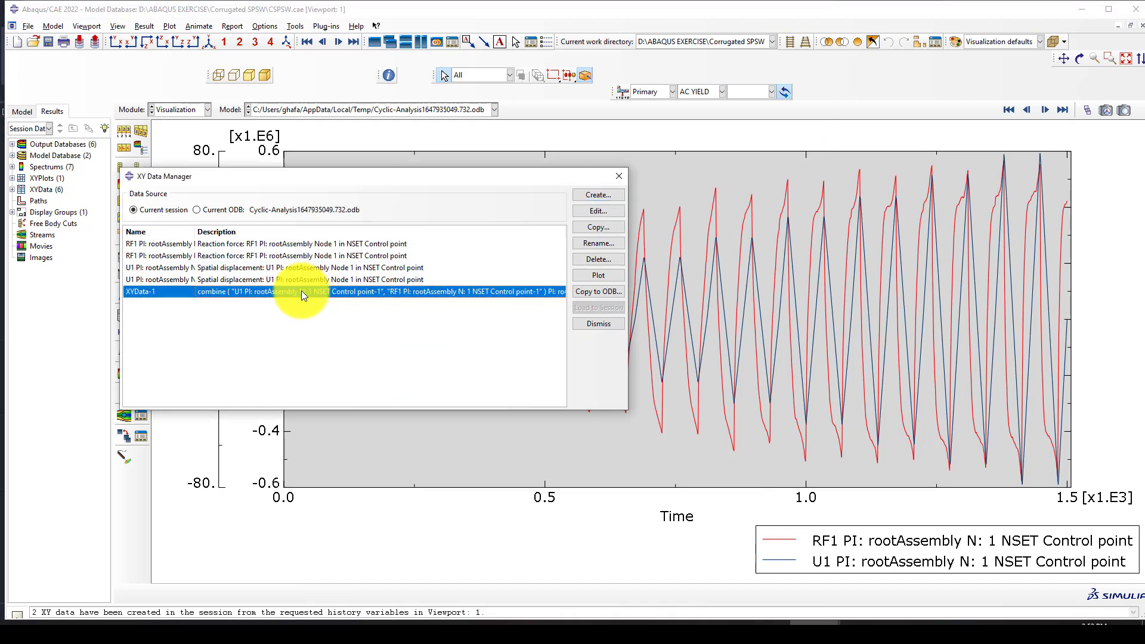
click(595, 275)
click(620, 176)
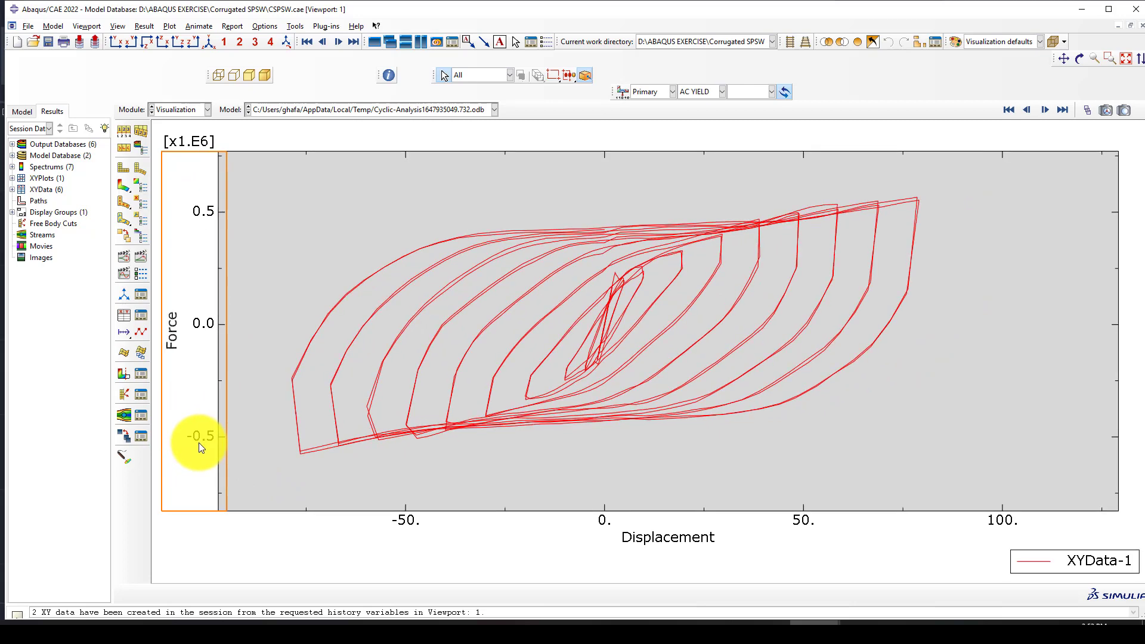
click(122, 185)
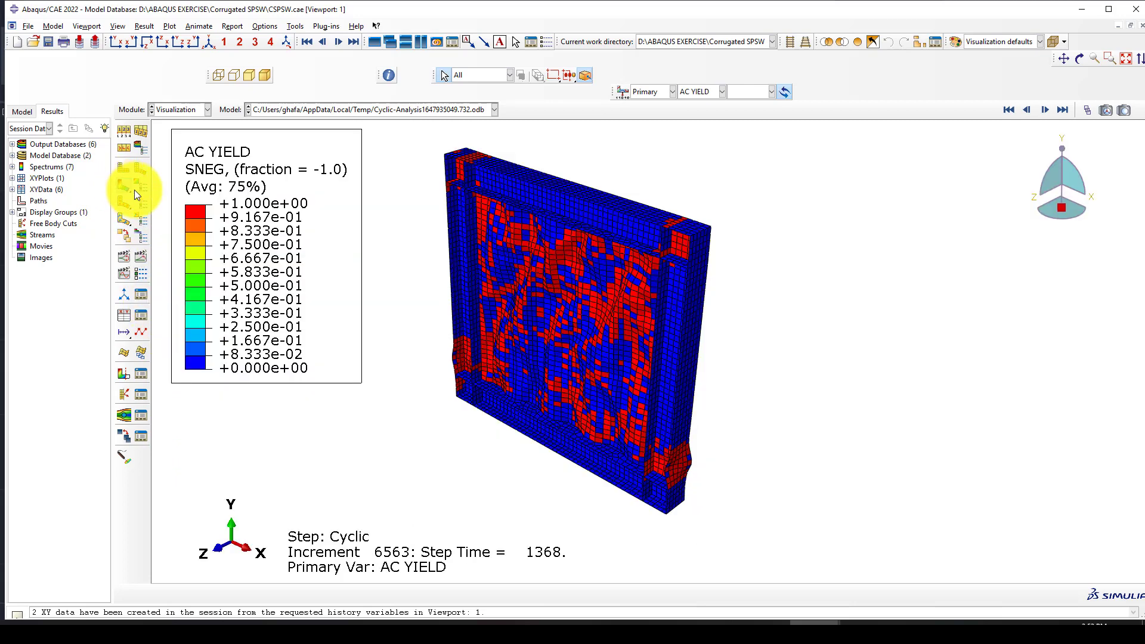
Plot the plastic dissipation energy ALLPD for the whole model from the ODB history output and view the curve.
click(141, 314)
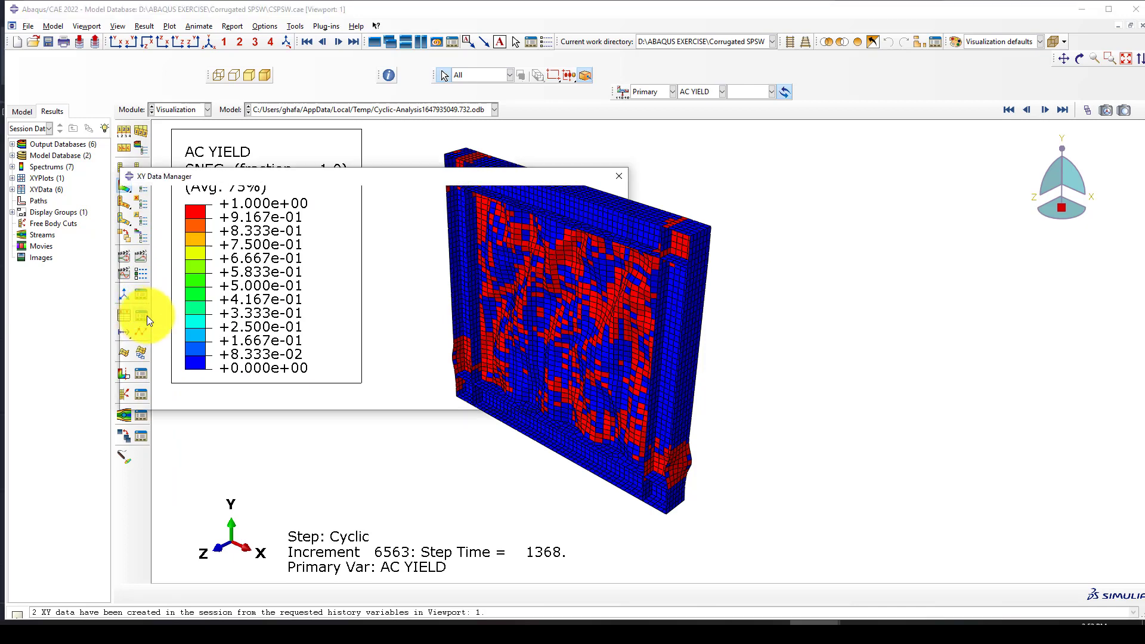
click(598, 195)
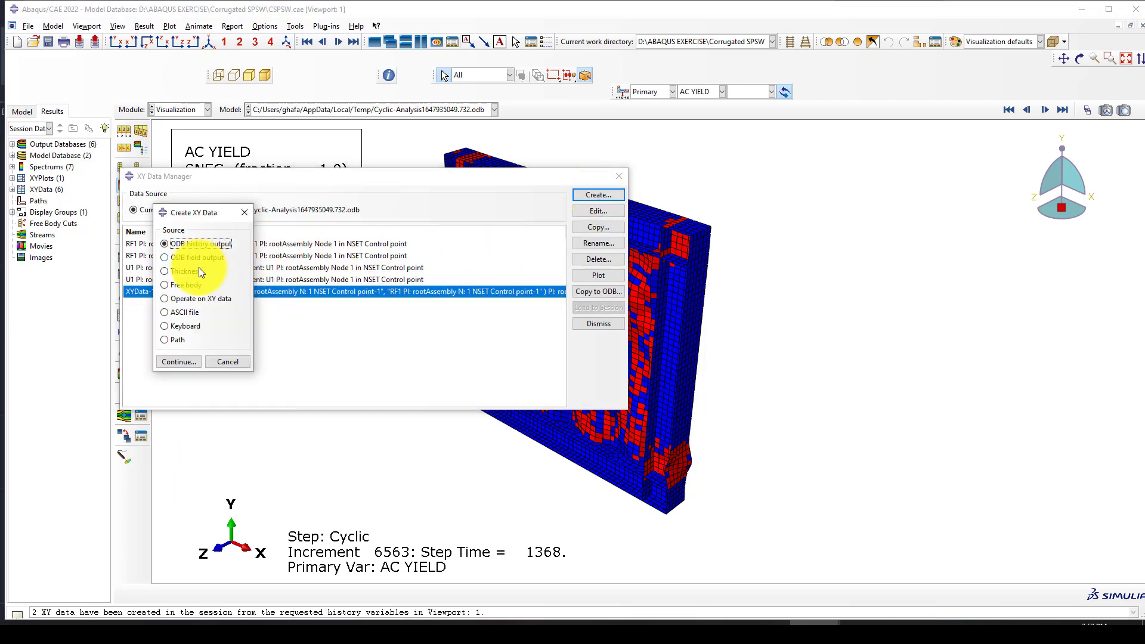
click(174, 365)
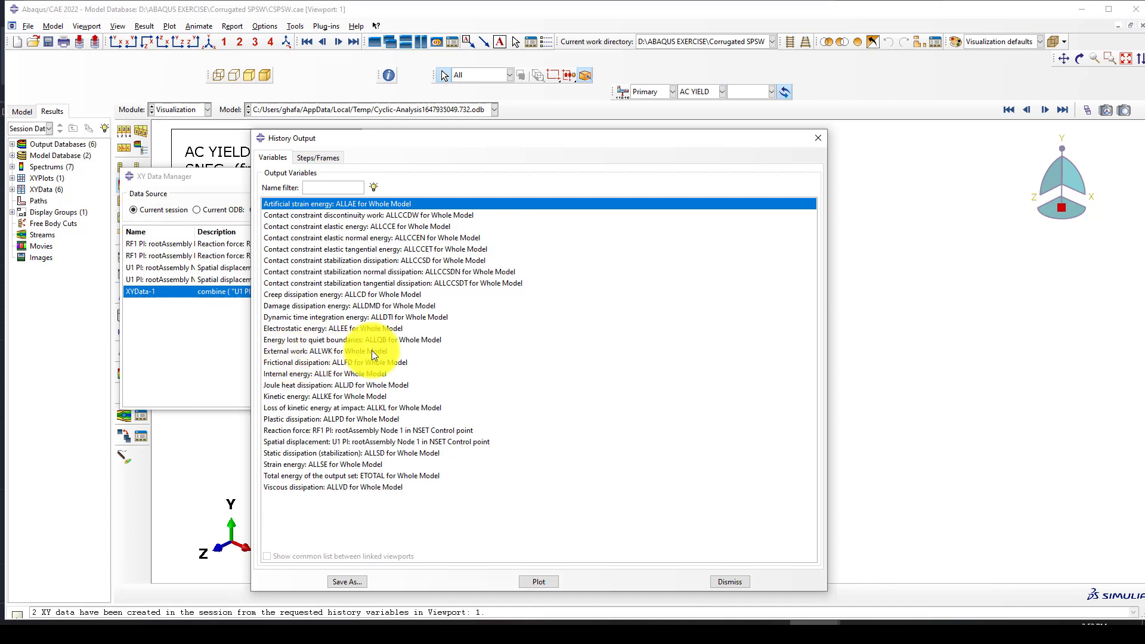
click(341, 421)
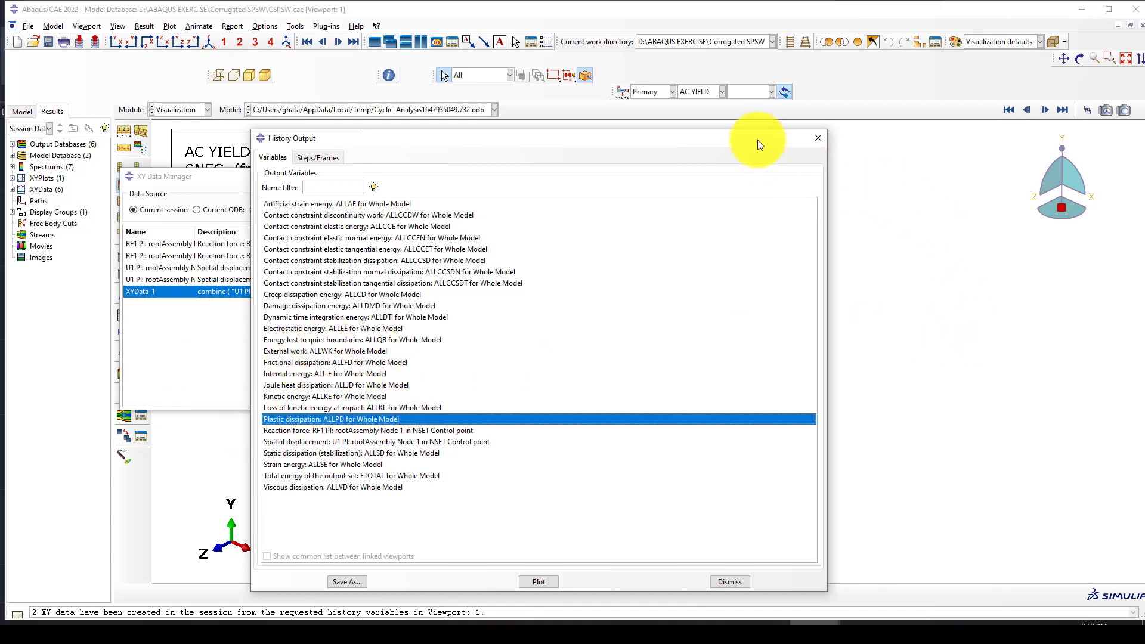
drag(757, 140, 496, 126)
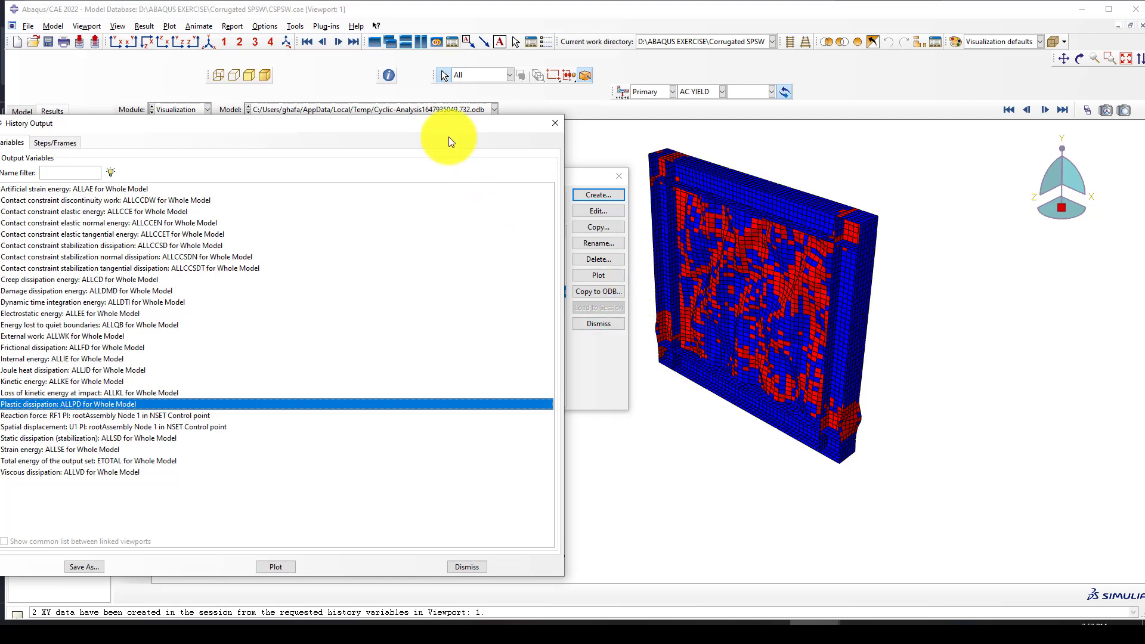
drag(448, 136, 492, 112)
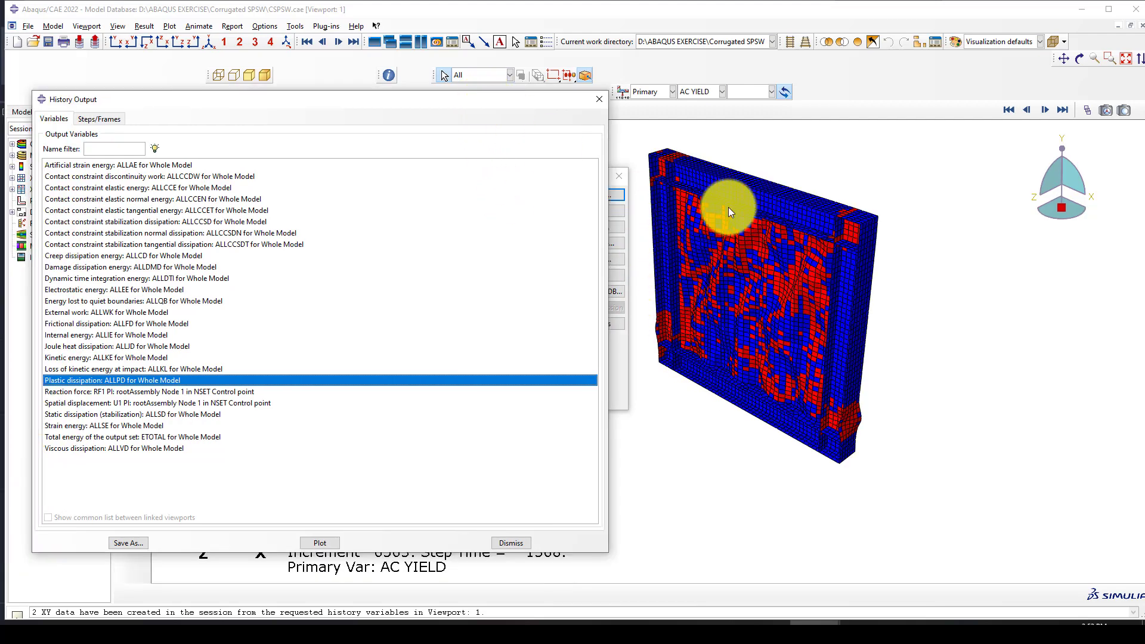
click(334, 539)
click(600, 101)
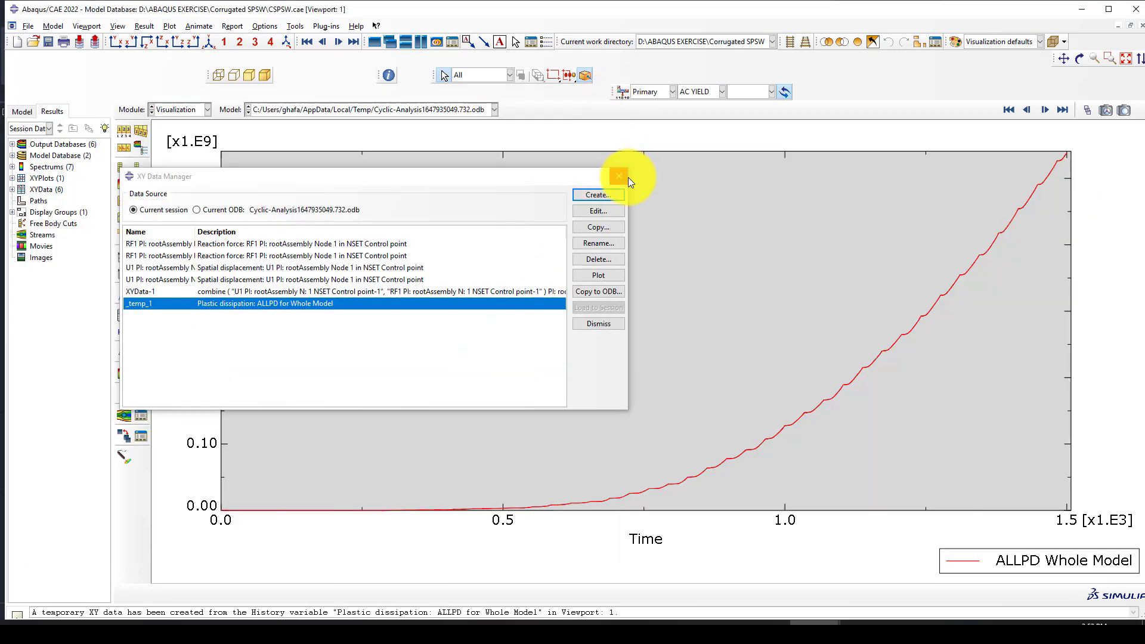
click(619, 176)
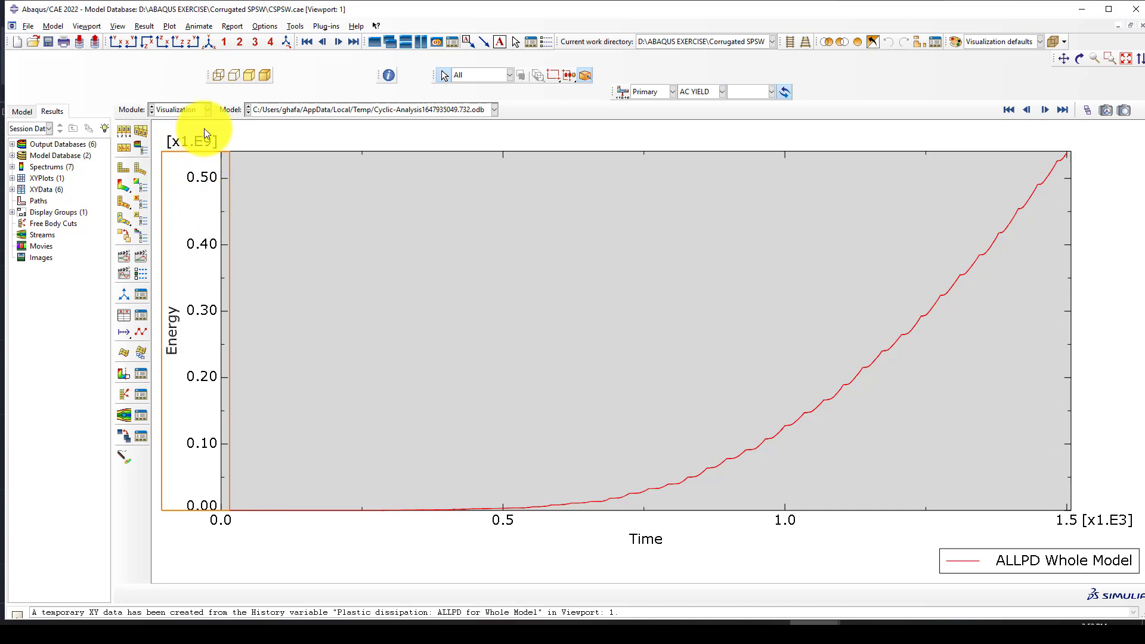
Return to the AC YIELD contour plot and examine the yielded regions of the wall and boundary frame.
click(124, 189)
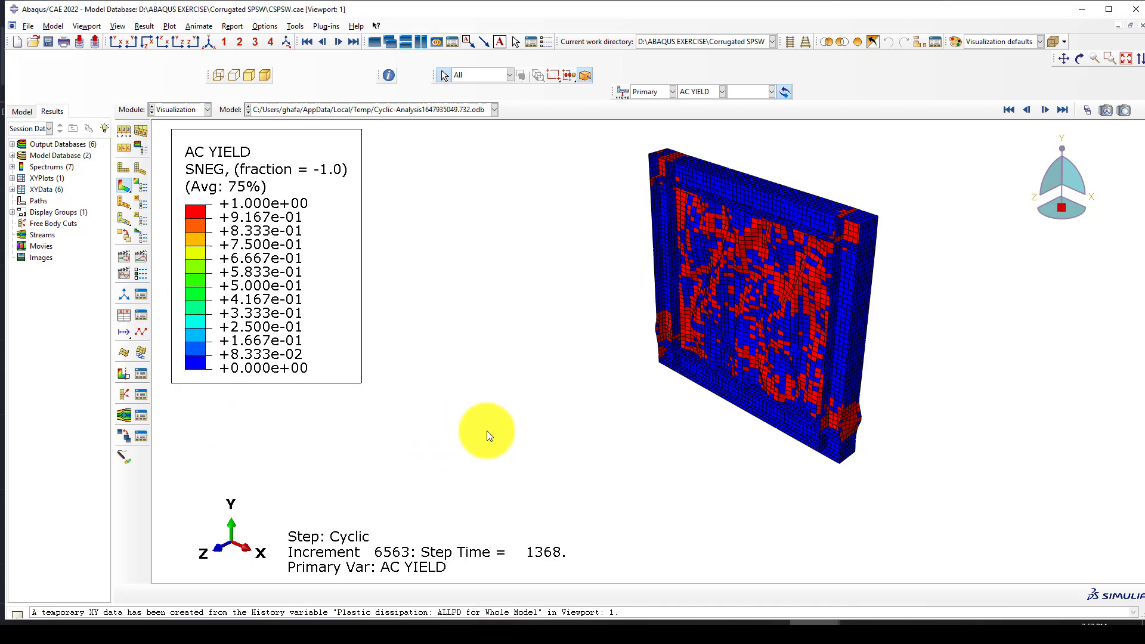
ctrl+alt+drag(813, 241, 860, 276)
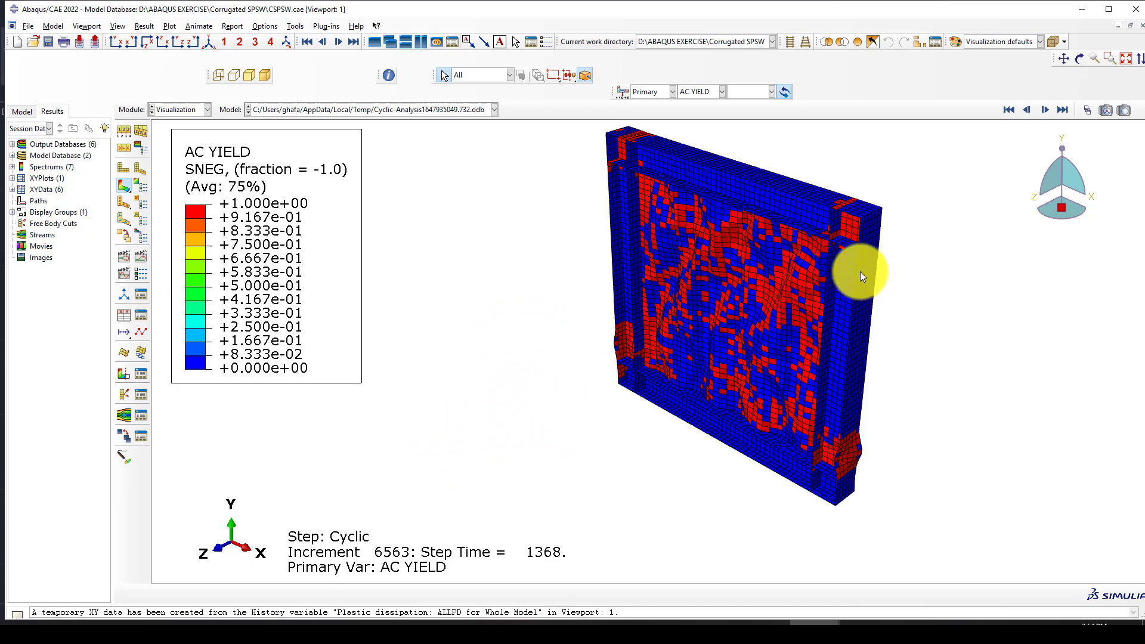
ctrl+alt+drag(649, 293, 712, 322)
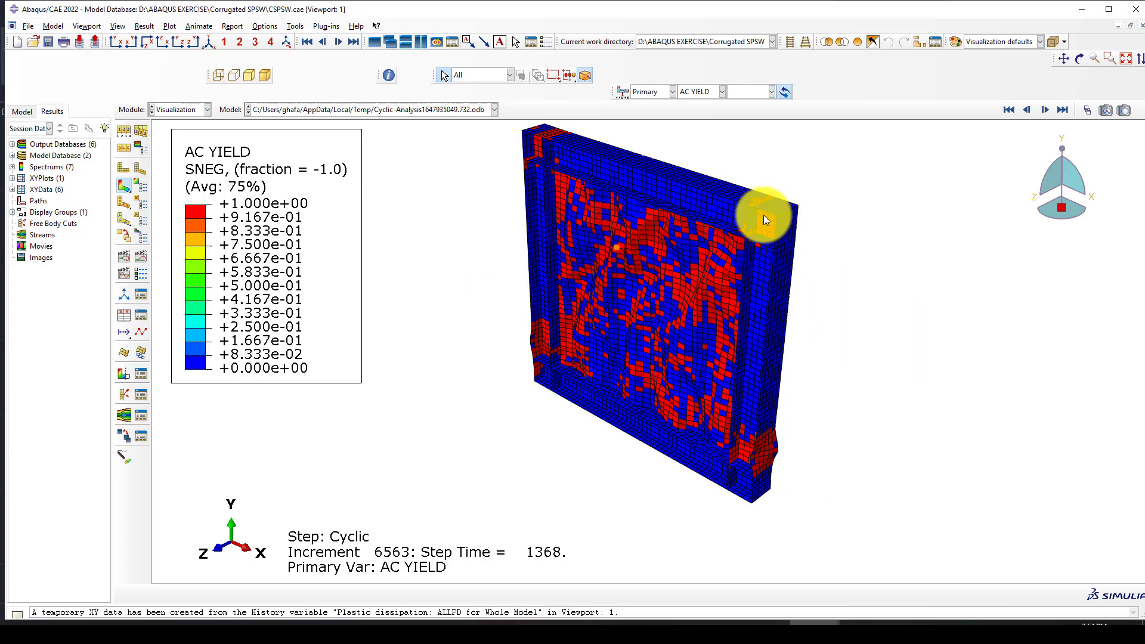
ctrl+alt+drag(765, 220, 688, 385)
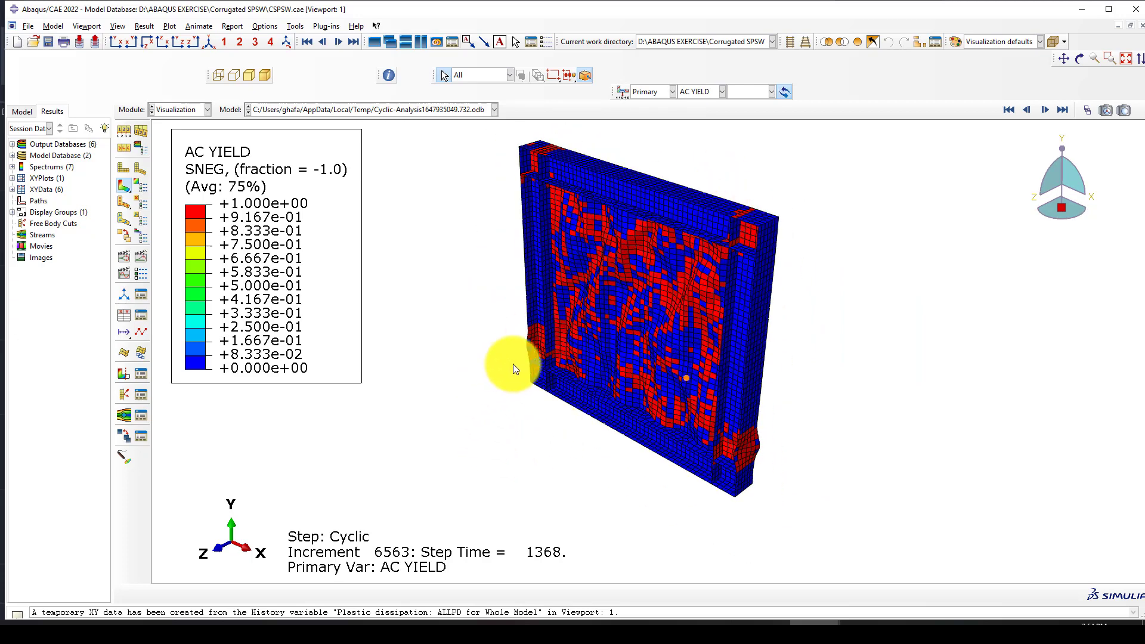
Switch from the Visualization module to the Part module.
click(182, 107)
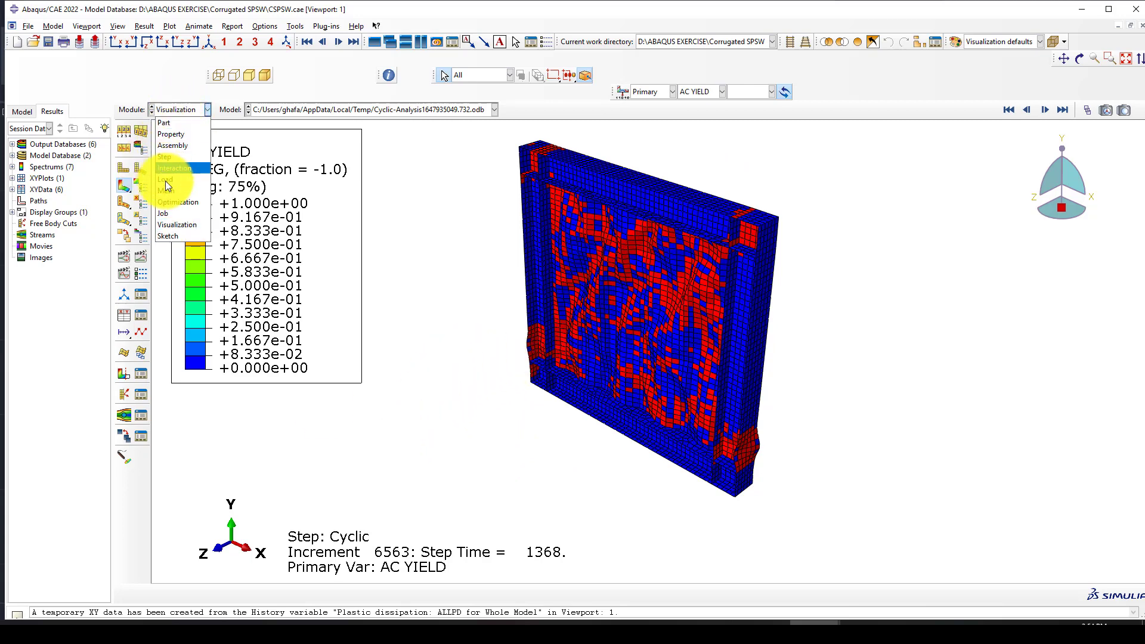
click(268, 198)
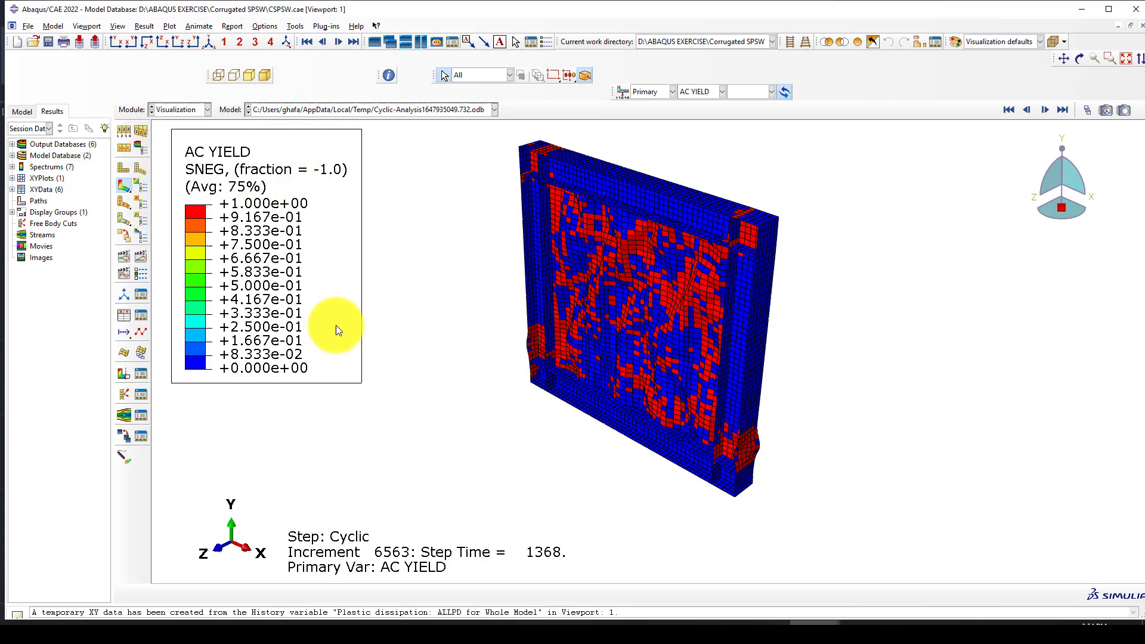
click(178, 107)
click(168, 122)
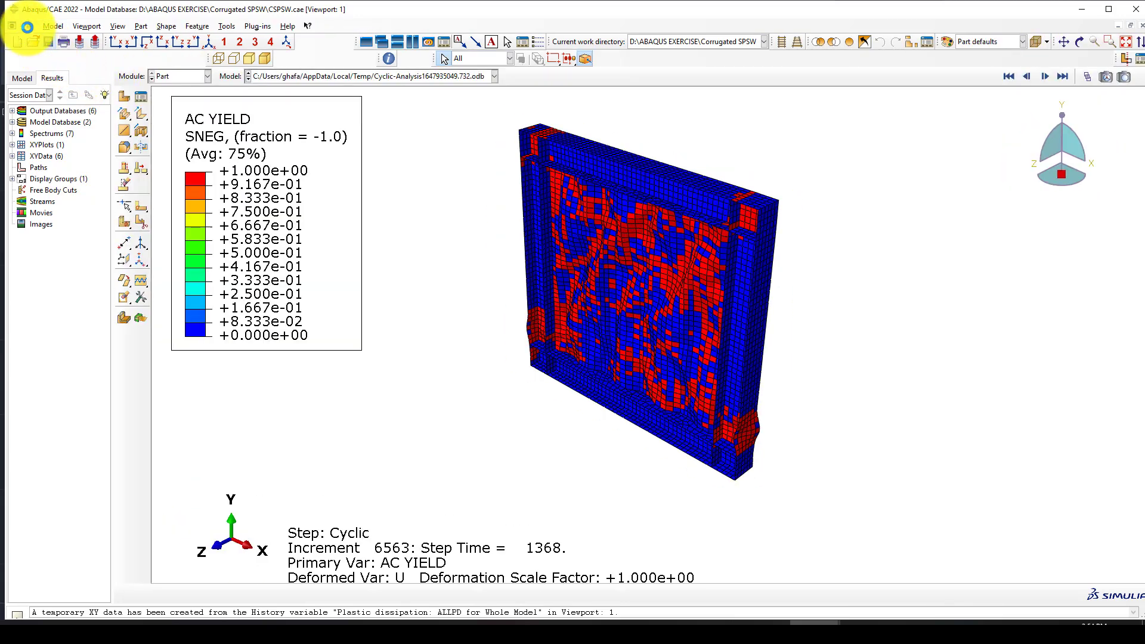
click(29, 26)
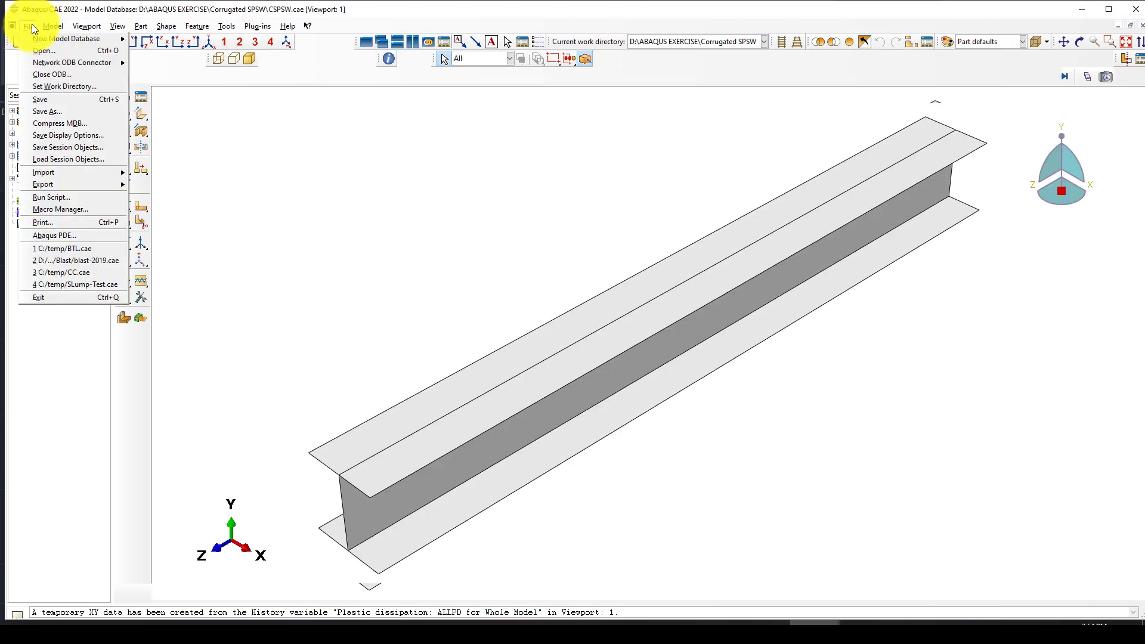
click(27, 26)
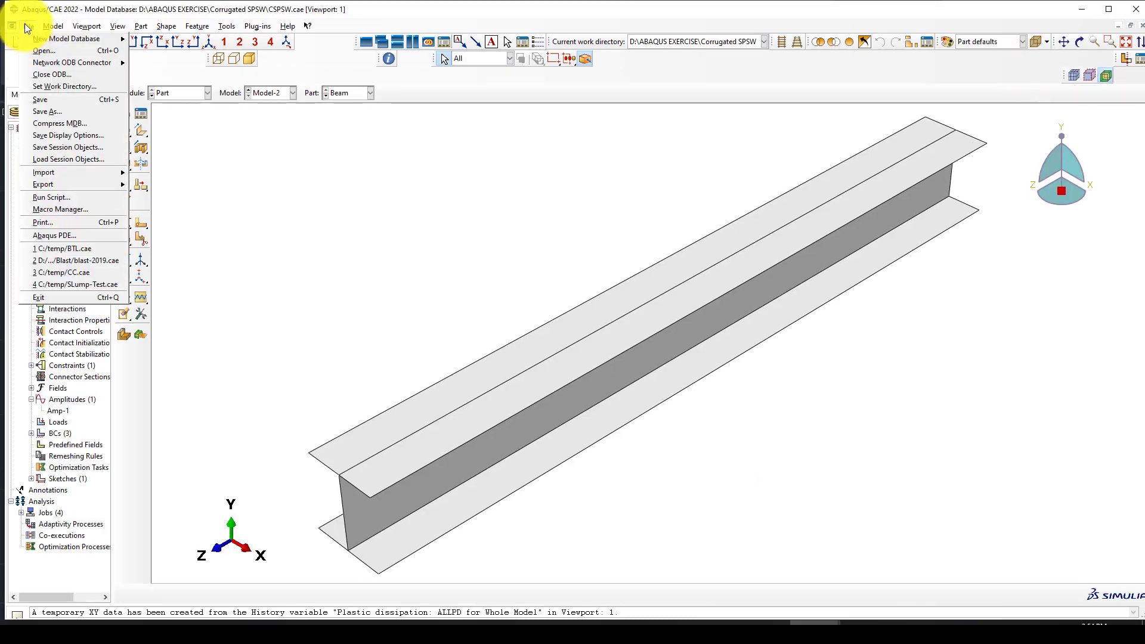
mouse_move(68, 171)
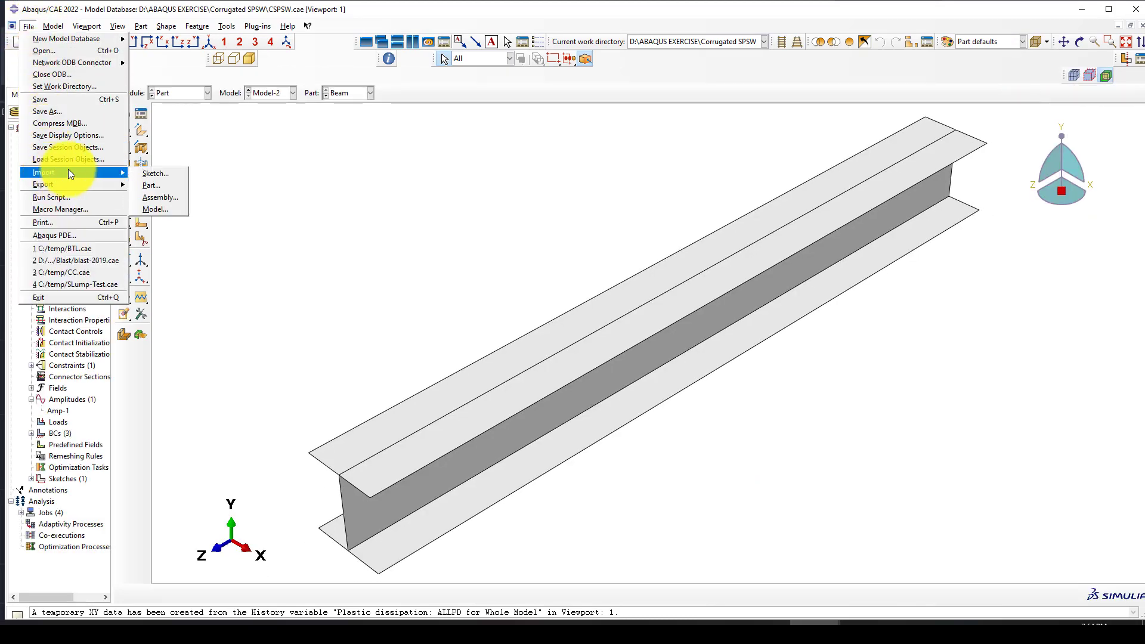
click(162, 209)
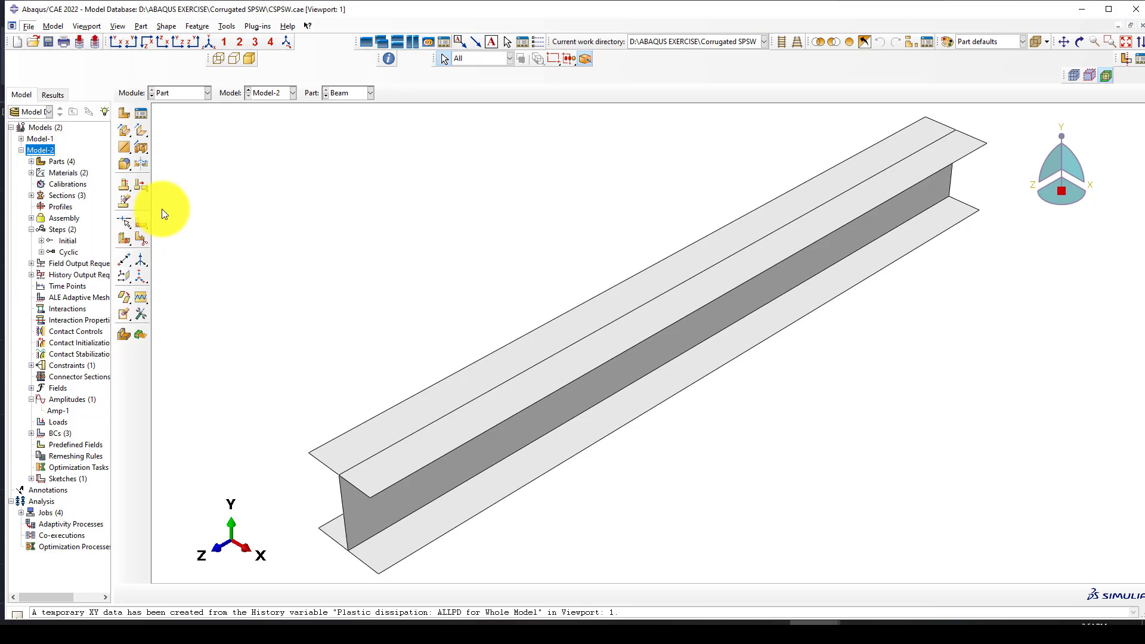
click(569, 396)
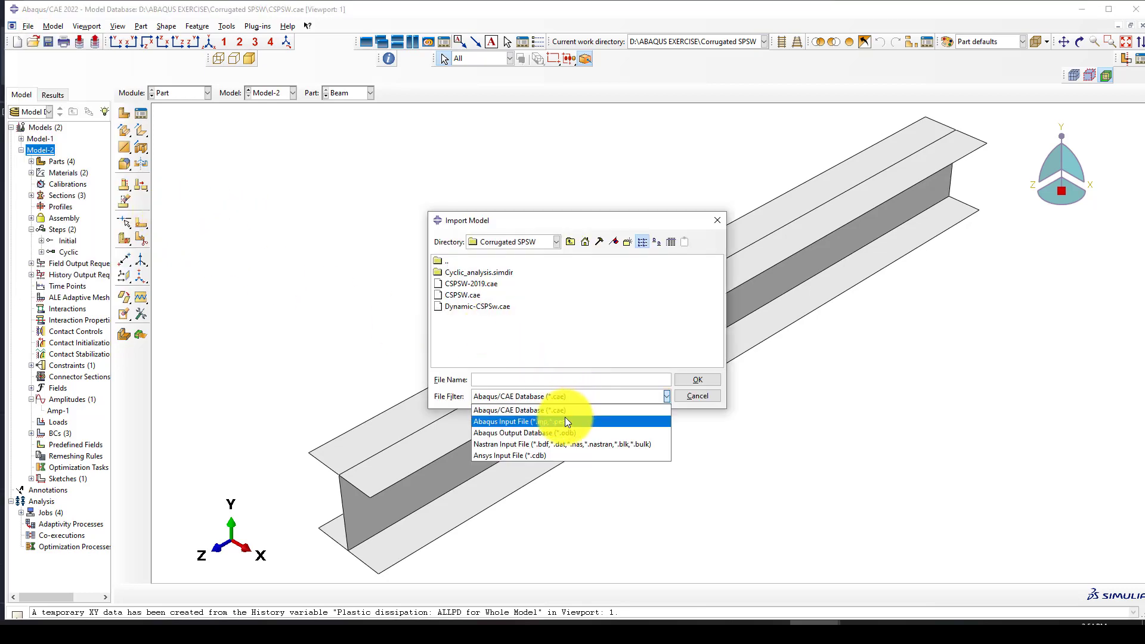
click(564, 419)
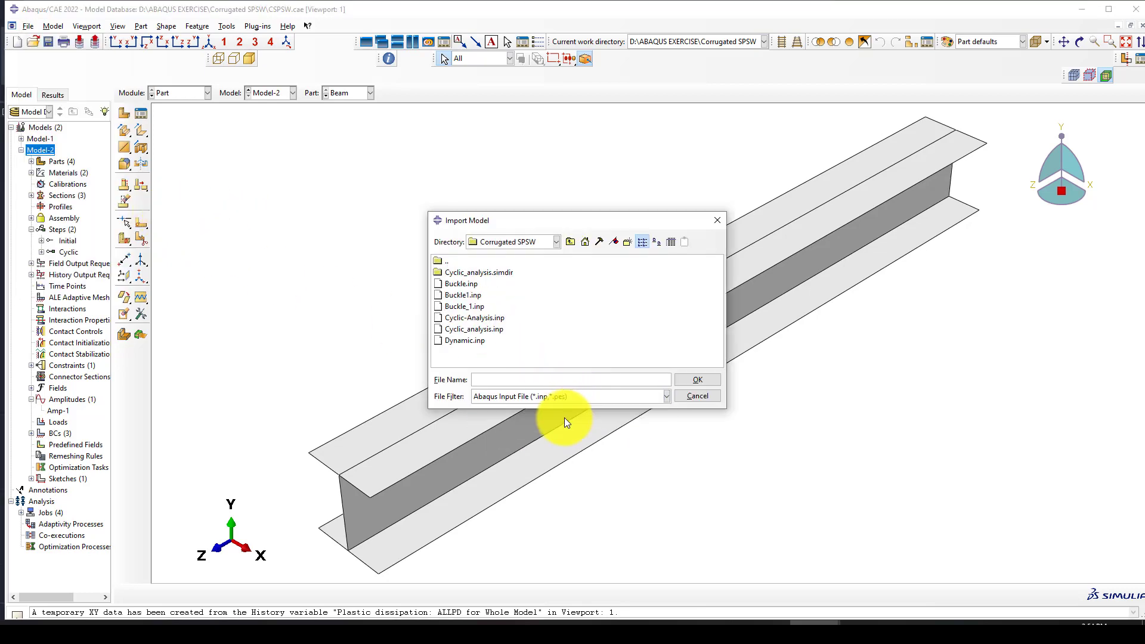
click(469, 329)
click(696, 396)
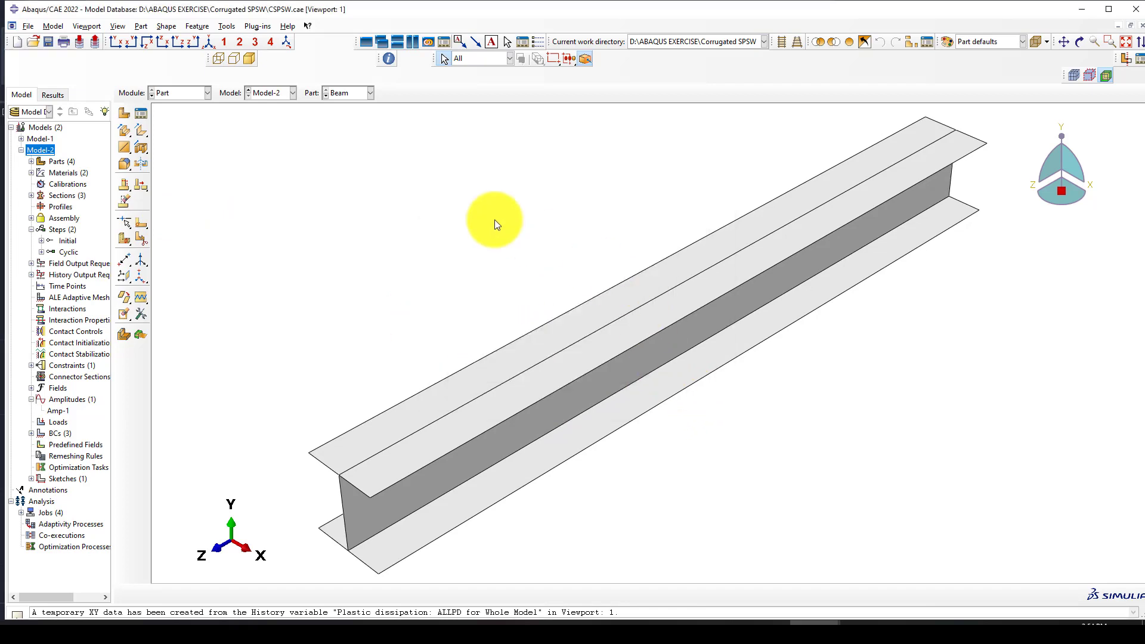
Switch to the Job module and review the status of the buckling and cyclic jobs in the Job Manager.
click(186, 93)
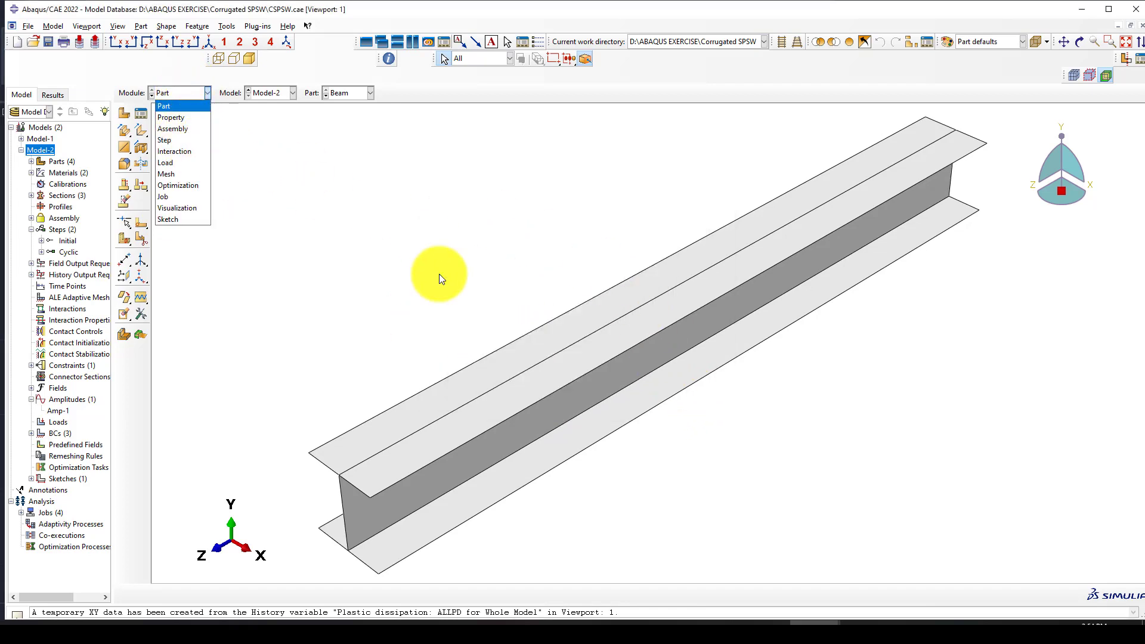
click(166, 195)
click(142, 114)
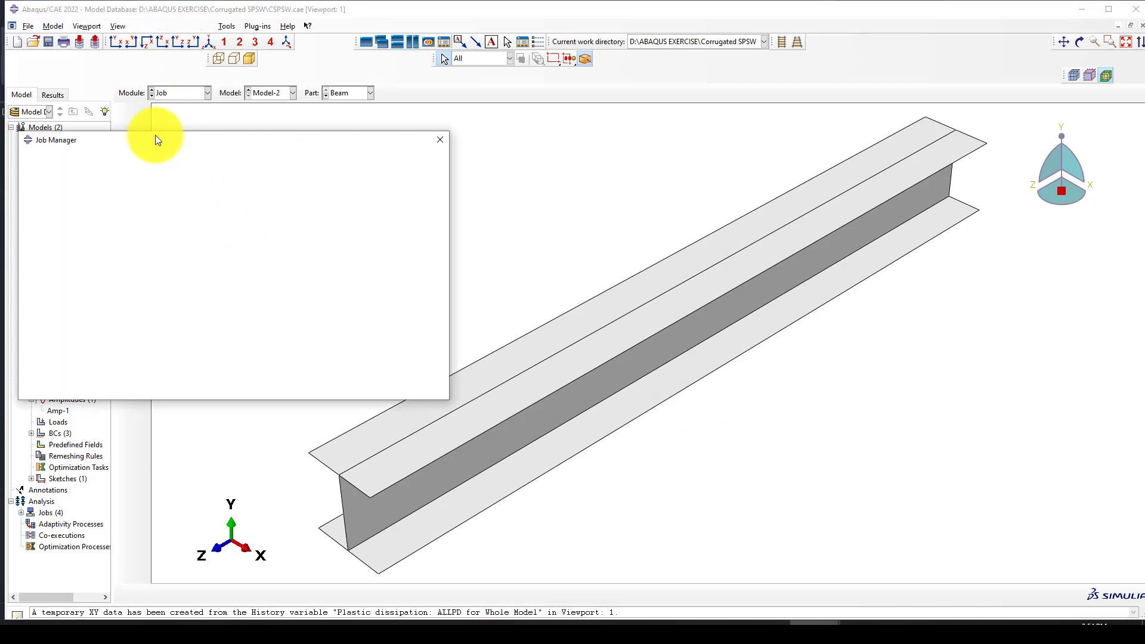
click(243, 171)
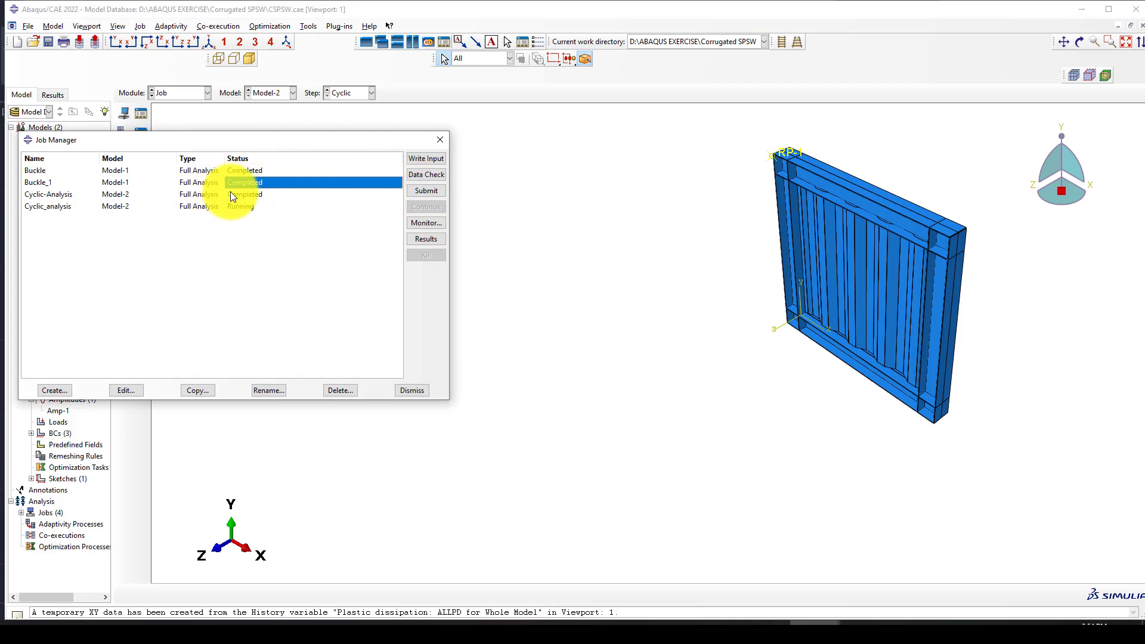
click(230, 192)
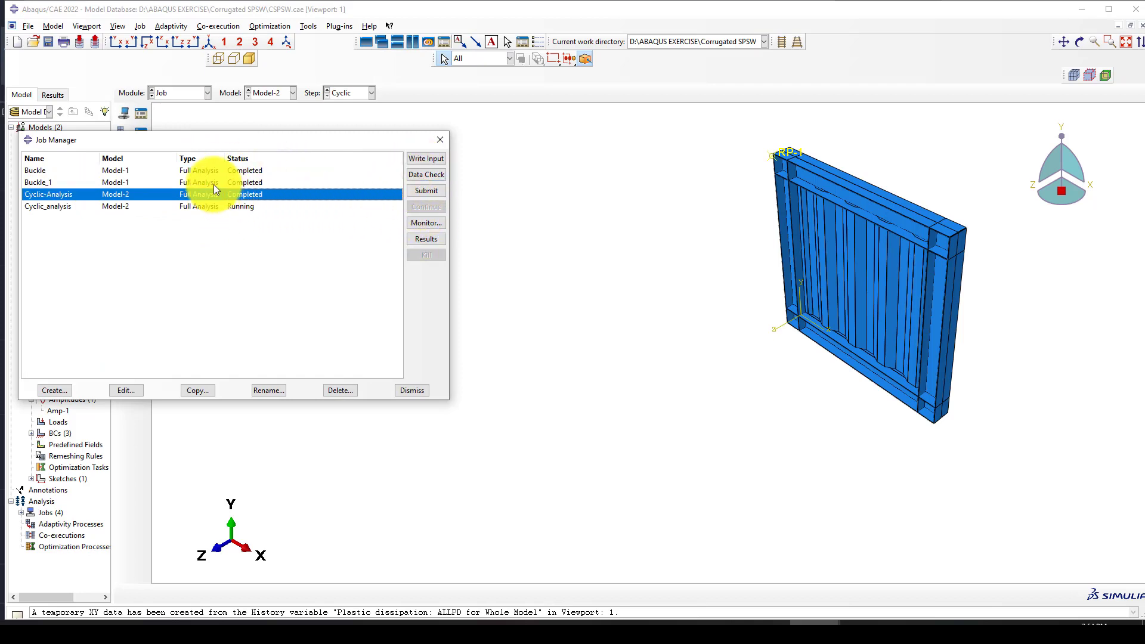
click(439, 140)
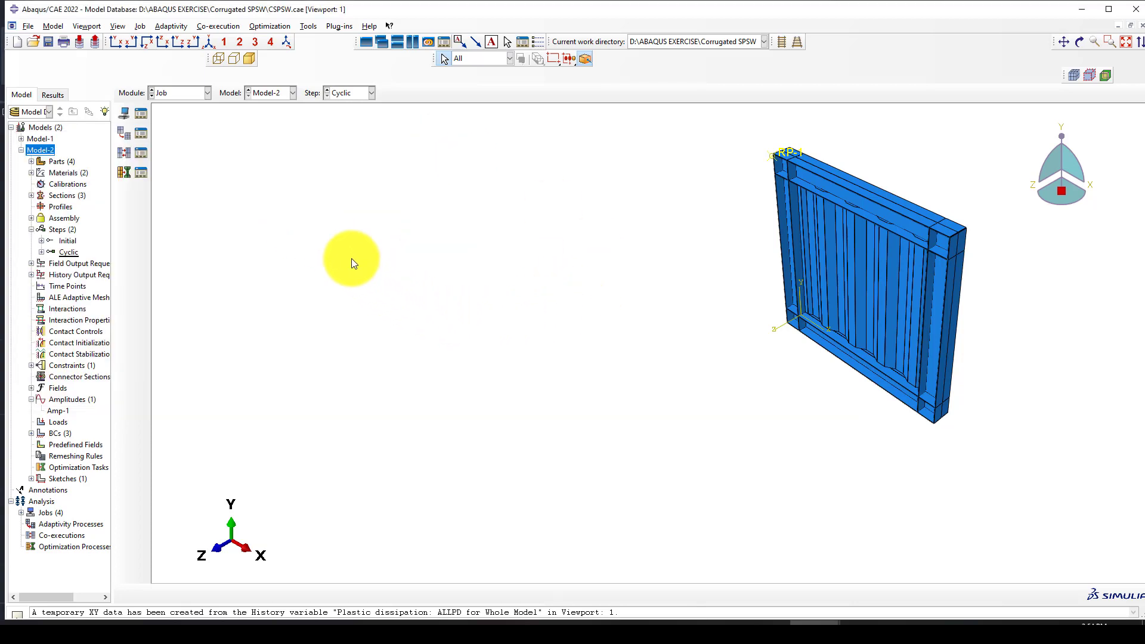
Examine the assembled corrugated plate shear wall and its boundary frame from several angles.
scroll(471, 357, up, 2)
scroll(864, 206, down, 2)
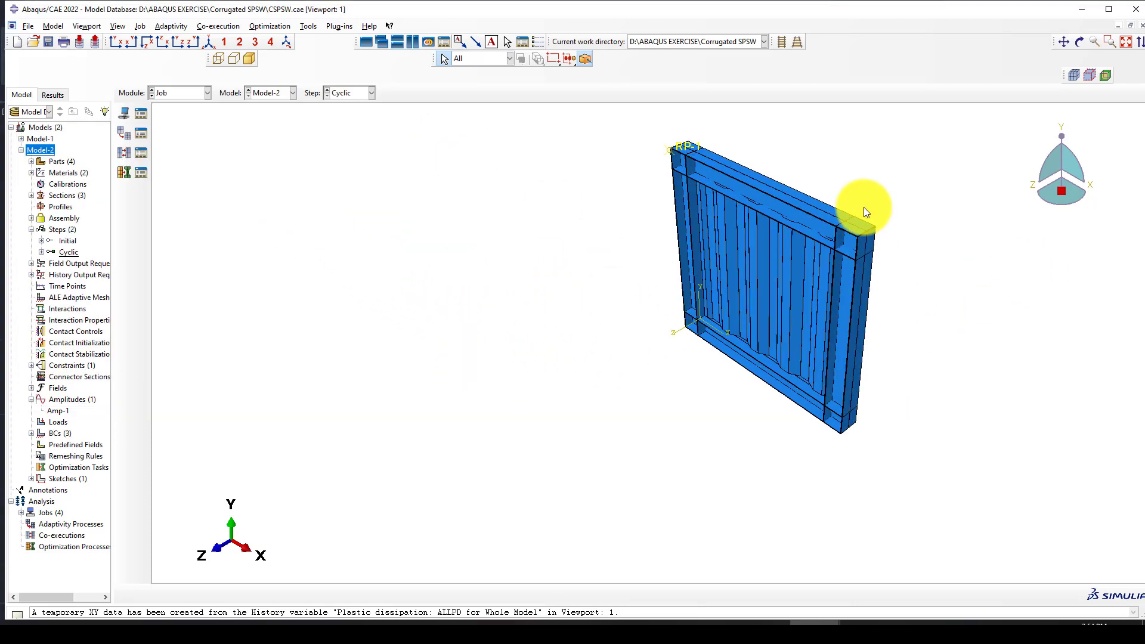
scroll(823, 226, down, 2)
scroll(434, 324, up, 2)
scroll(677, 230, down, 2)
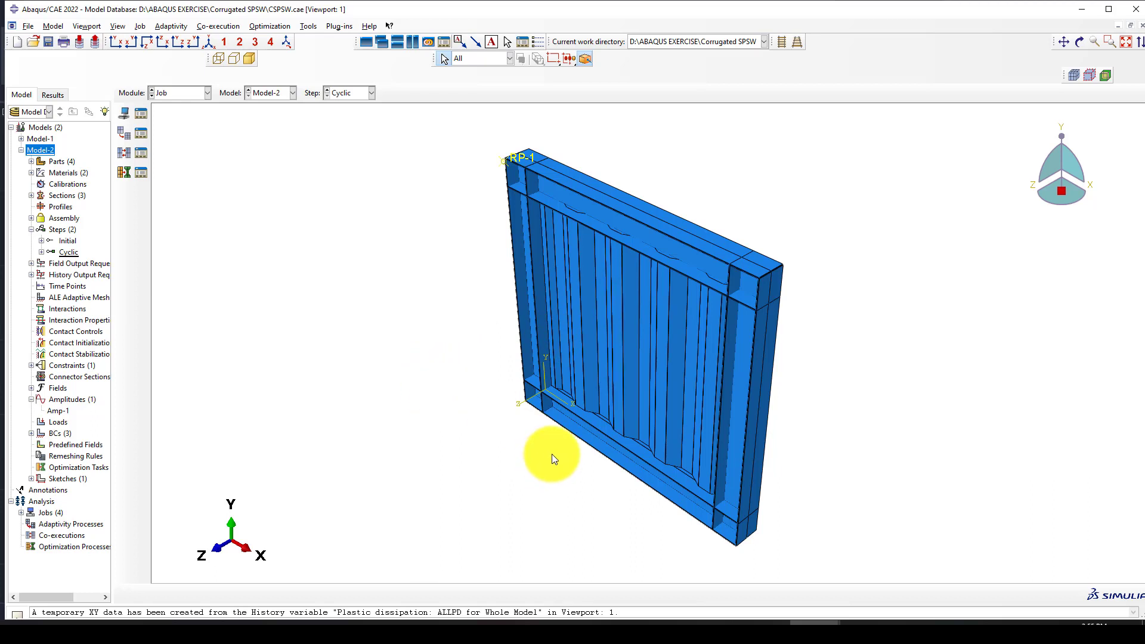
click(213, 41)
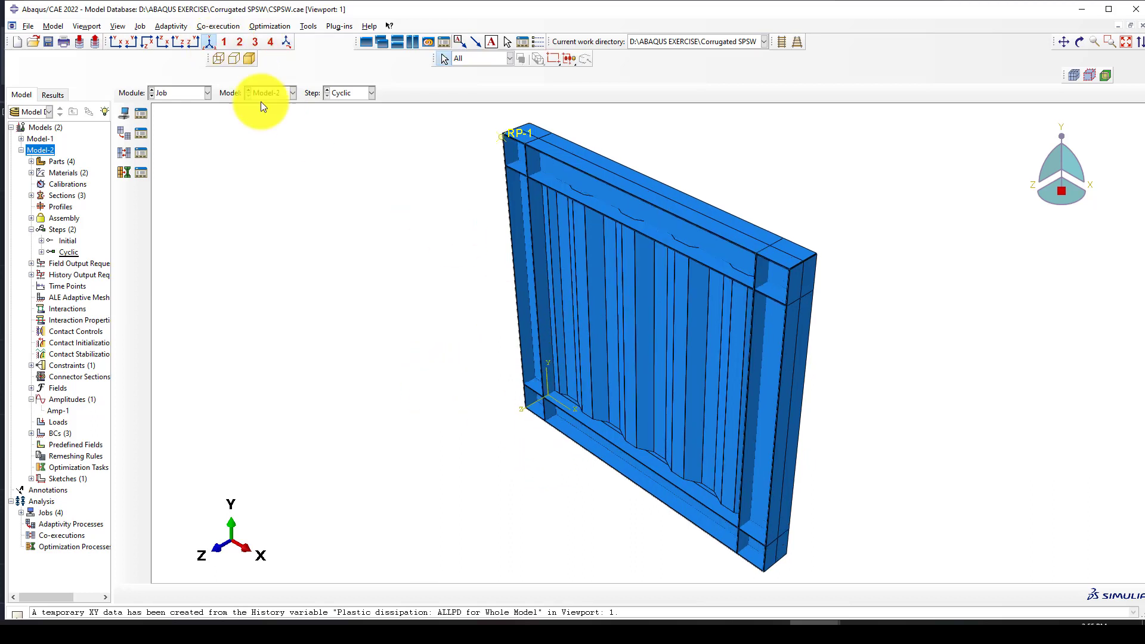
ctrl+alt+drag(699, 418, 638, 286)
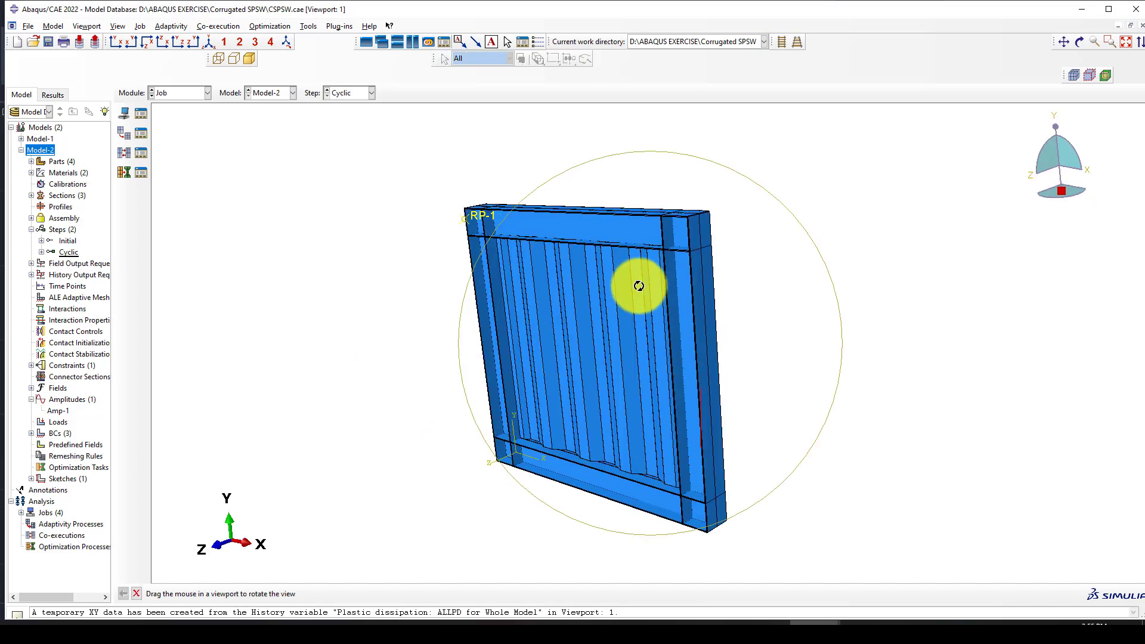
ctrl+alt+drag(703, 317, 707, 380)
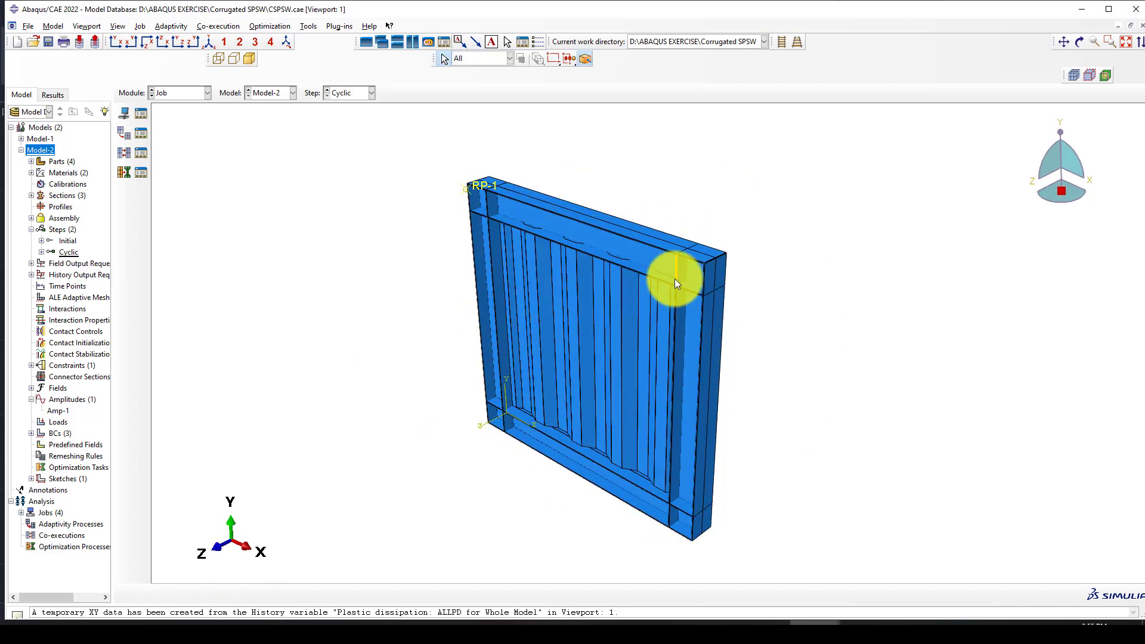
ctrl+alt+drag(674, 278, 652, 302)
scroll(525, 303, down, 2)
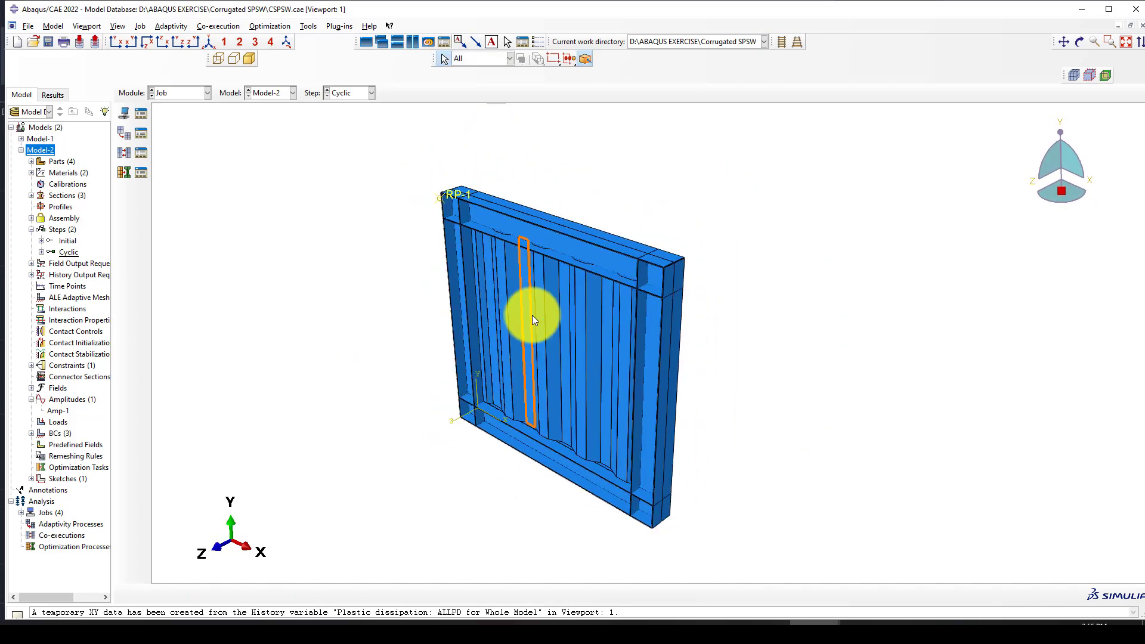